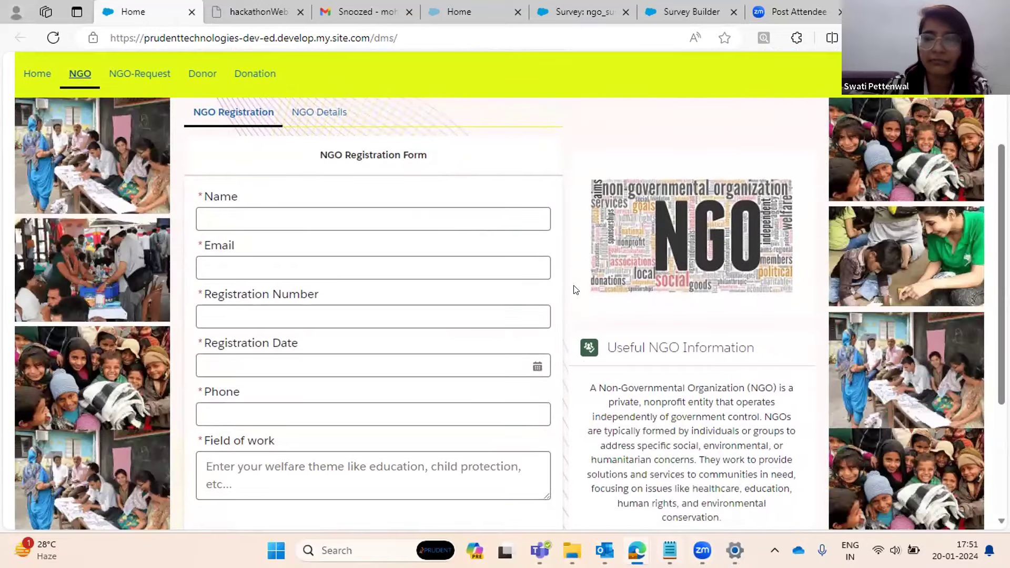
Copy the NGO name from the demo notes into the registration form's Name field.
{"action": "scroll", "coordinate": [604, 132], "scroll_direction": "down", "scroll_amount": 1}
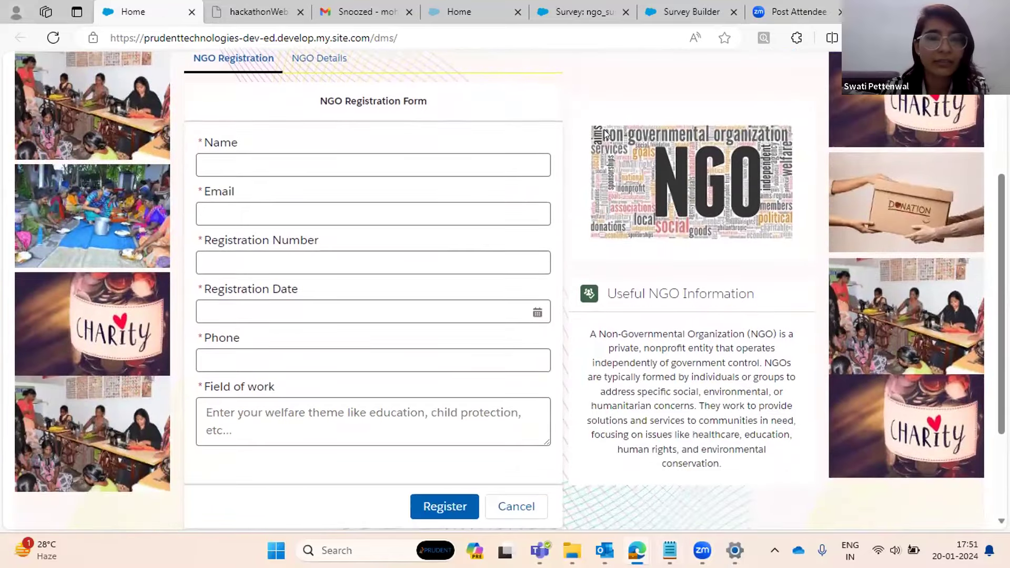
{"action": "scroll", "coordinate": [604, 130], "scroll_direction": "down", "scroll_amount": 1}
{"action": "scroll", "coordinate": [604, 129], "scroll_direction": "up", "scroll_amount": 1}
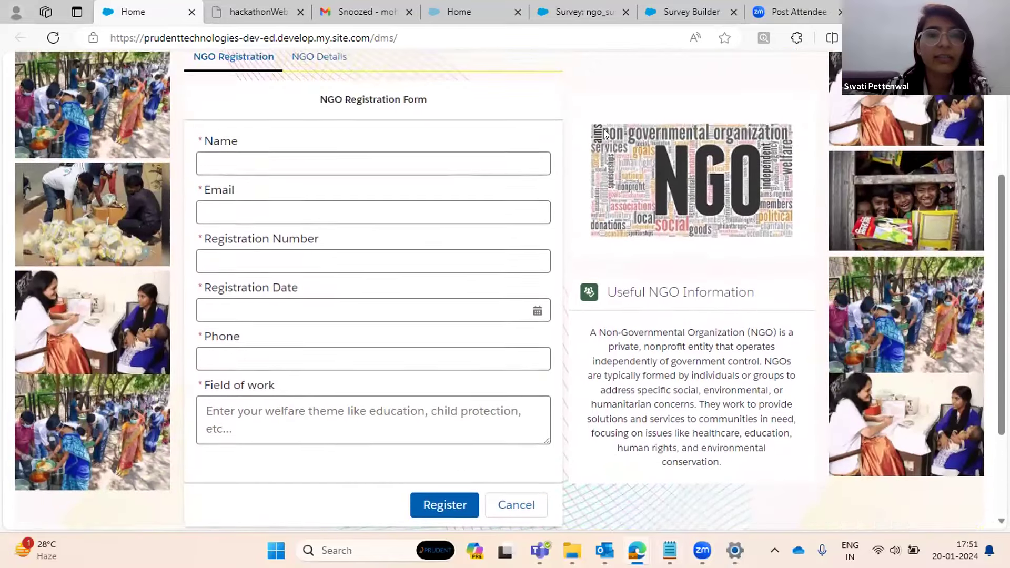
{"action": "scroll", "coordinate": [604, 130], "scroll_direction": "up", "scroll_amount": 1}
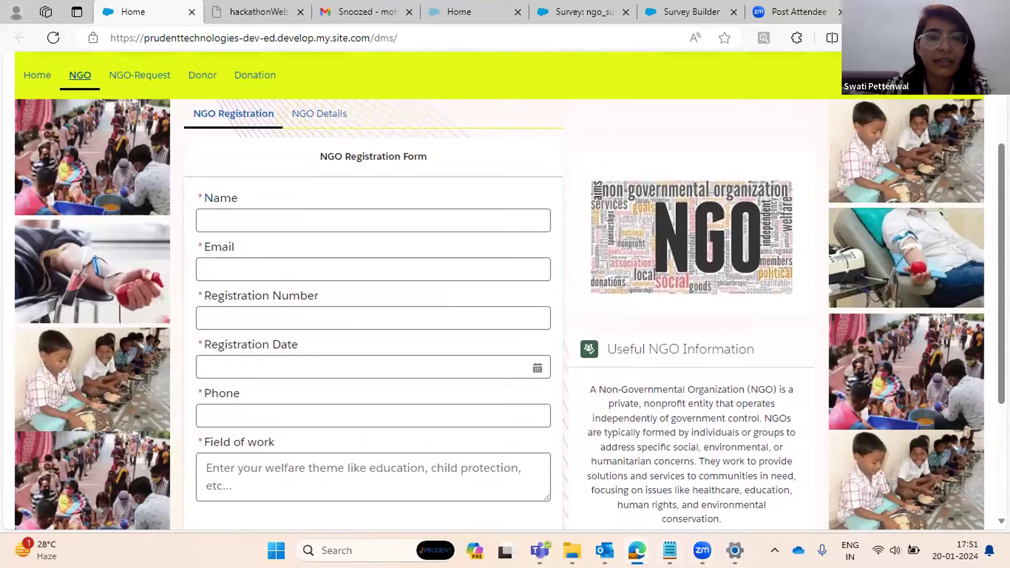
{"action": "mouse_move", "coordinate": [670, 550]}
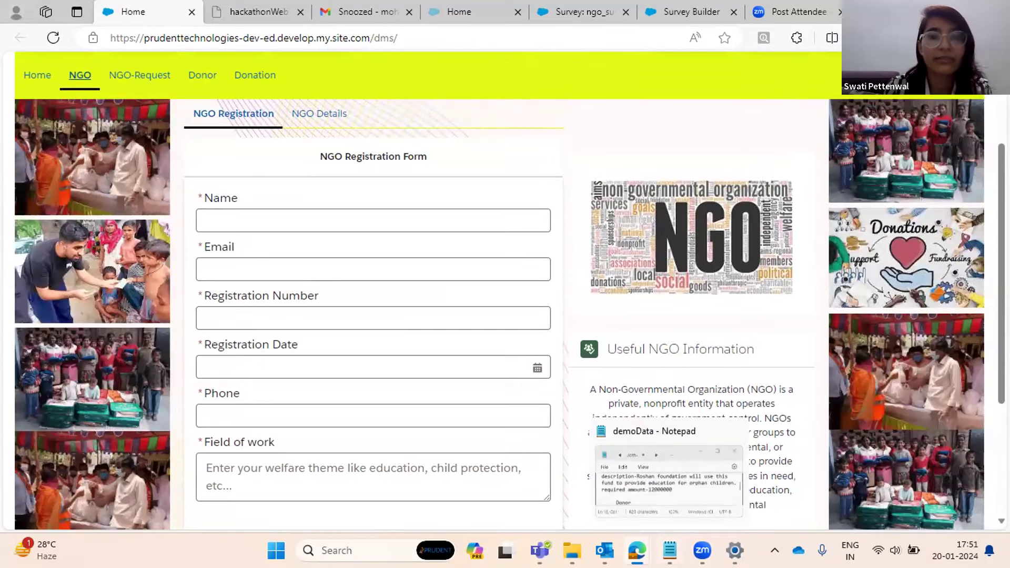
{"action": "left_click", "coordinate": [669, 478]}
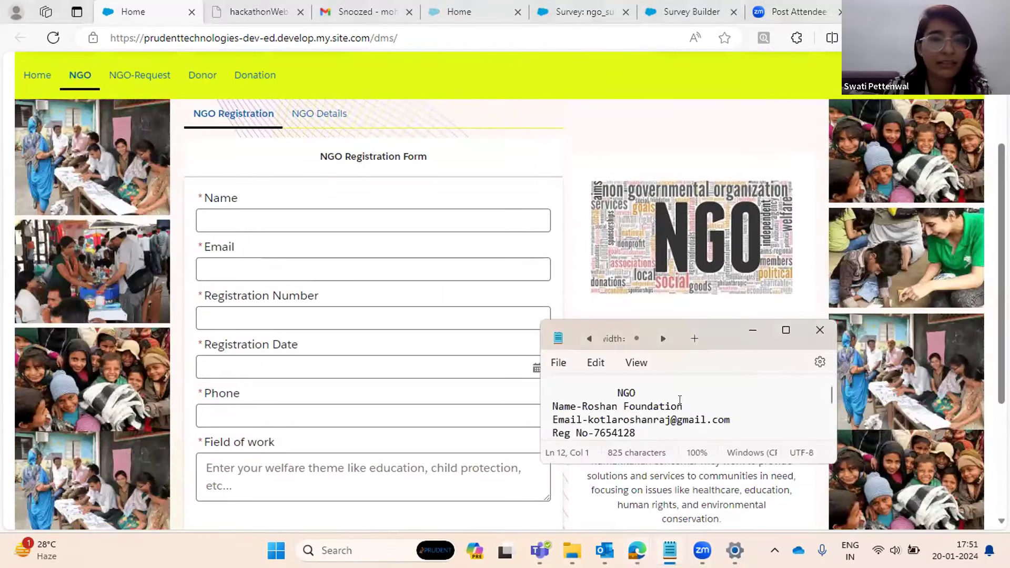
{"action": "left_click_drag", "start_coordinate": [682, 406], "coordinate": [582, 407]}
{"action": "key", "text": "ctrl+c"}
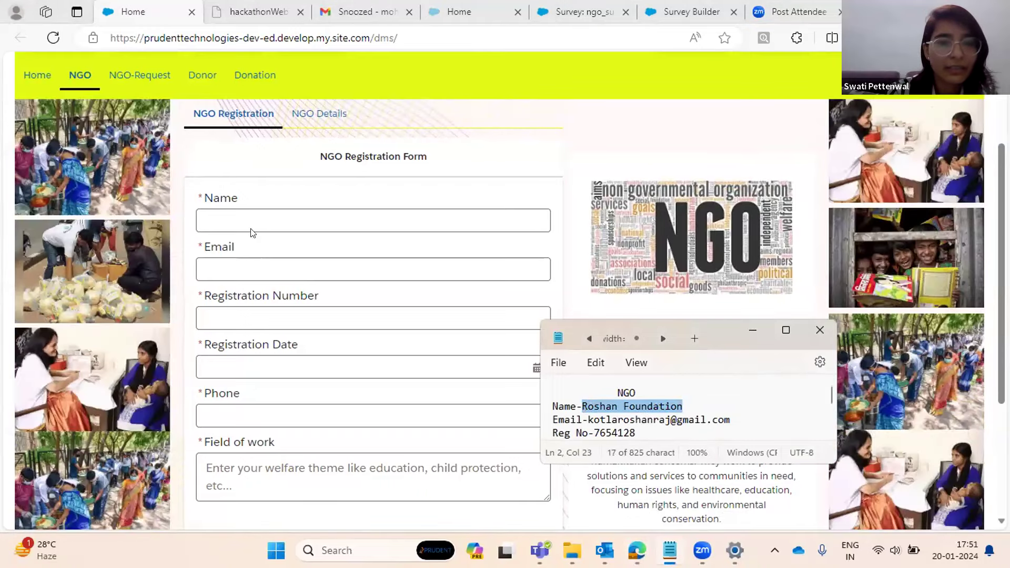
{"action": "left_click", "coordinate": [244, 218]}
{"action": "key", "text": "ctrl+v"}
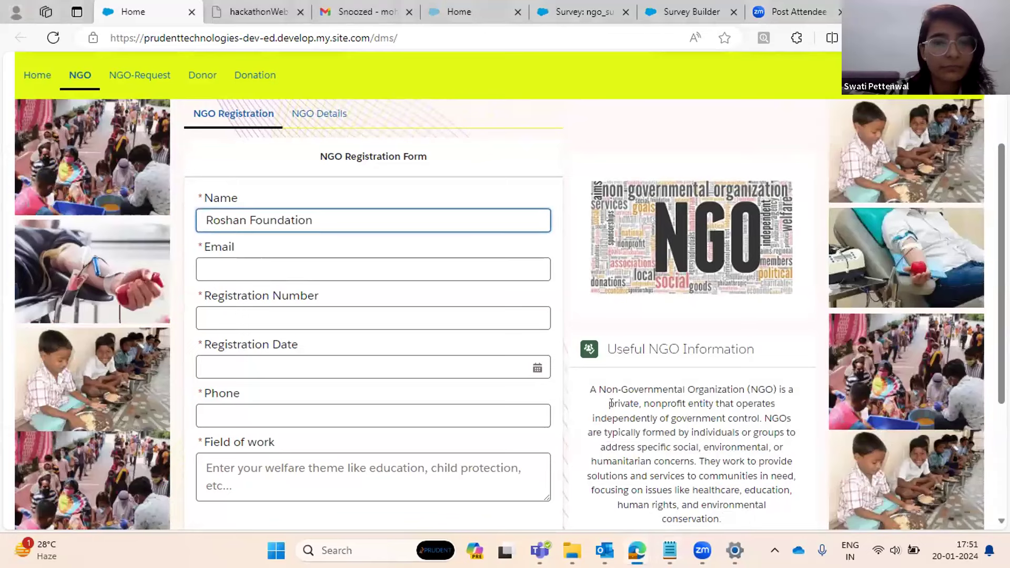
Copy the NGO email from the notes into the Email field, then move to Registration Number.
{"action": "mouse_move", "coordinate": [670, 551]}
{"action": "left_click", "coordinate": [674, 495]}
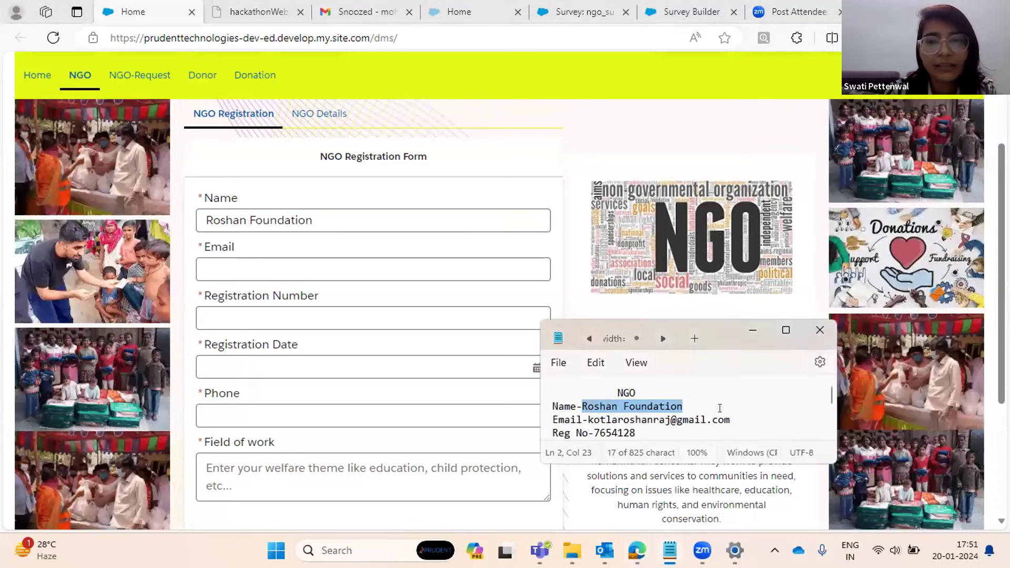
{"action": "left_click_drag", "start_coordinate": [731, 420], "coordinate": [584, 413]}
{"action": "key", "text": "ctrl+c"}
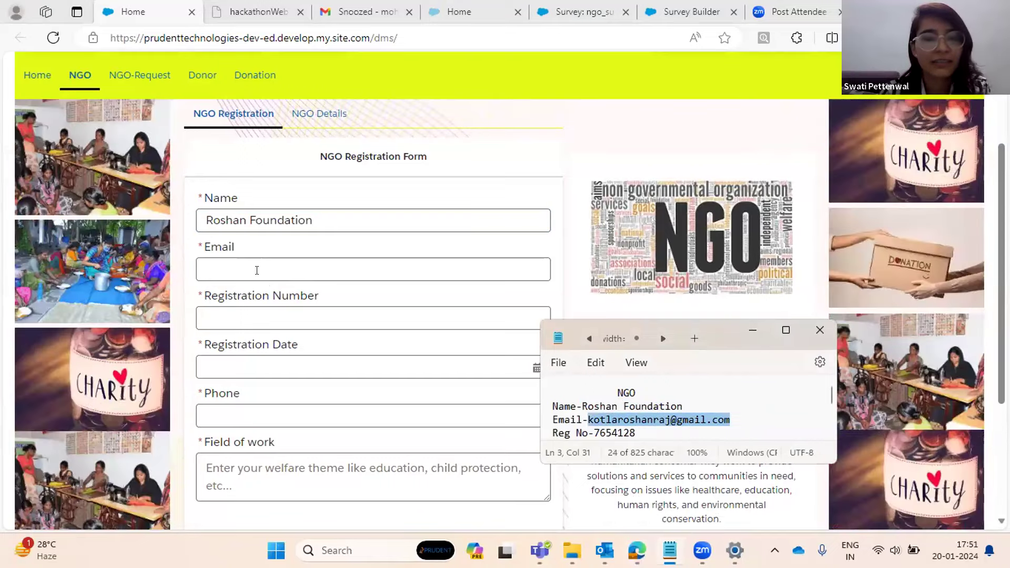
{"action": "left_click", "coordinate": [257, 270]}
{"action": "key", "text": "ctrl+v"}
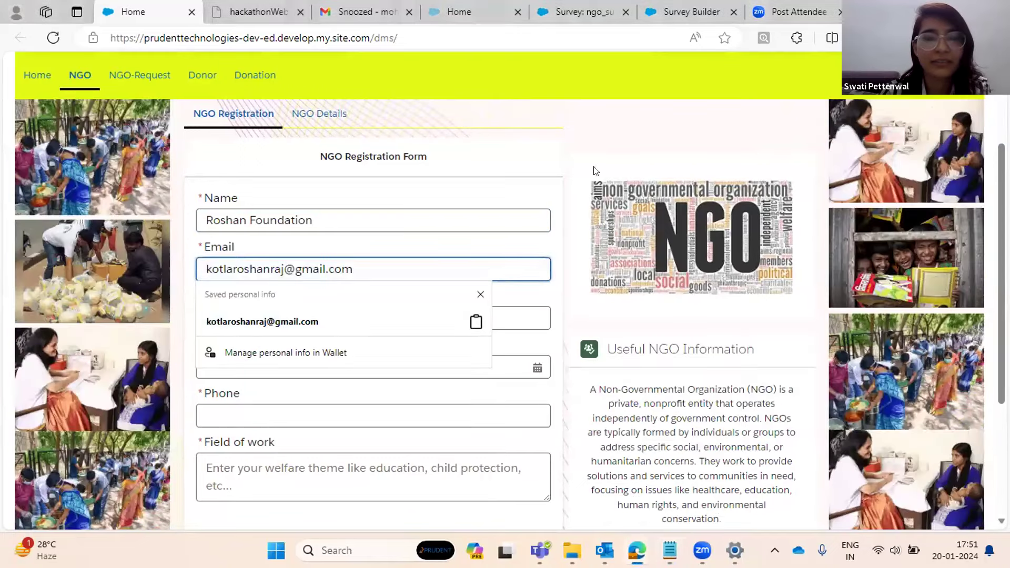
{"action": "scroll", "coordinate": [558, 215], "scroll_direction": "down", "scroll_amount": 1}
{"action": "left_click", "coordinate": [411, 248]}
{"action": "type", "text": "876590"}
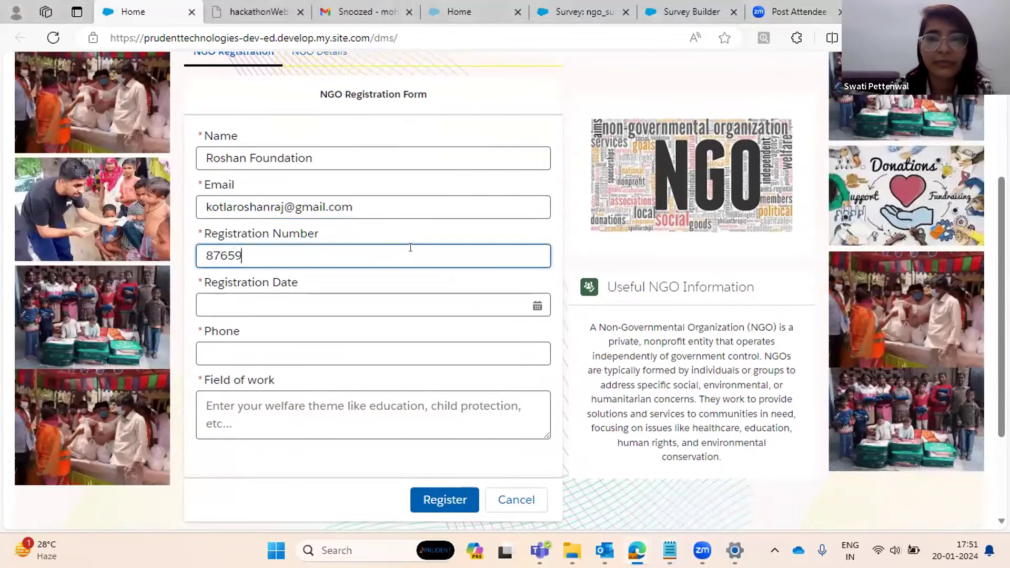
{"action": "left_click", "coordinate": [292, 296]}
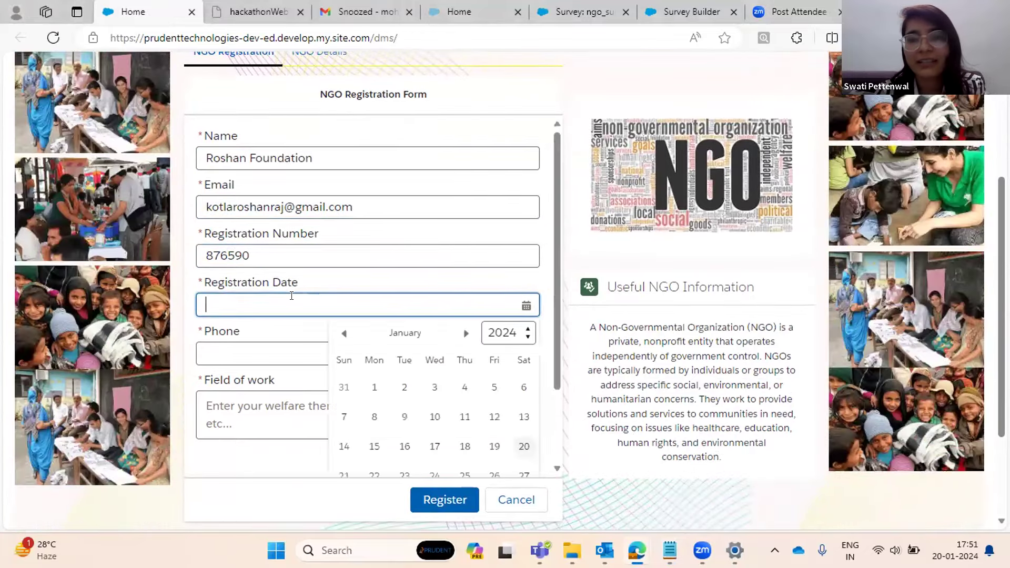
{"action": "left_click", "coordinate": [530, 328]}
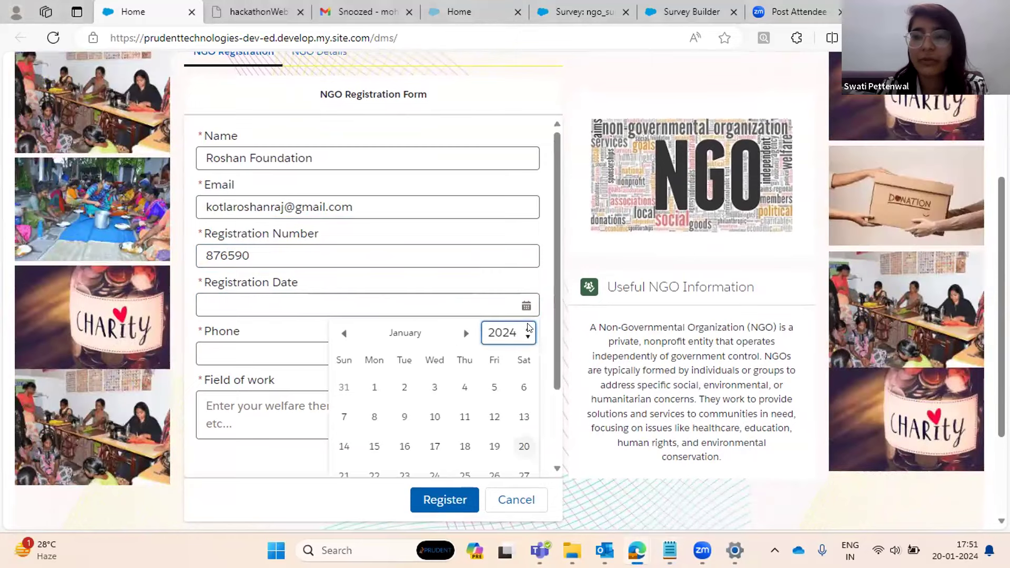
{"action": "left_click", "coordinate": [530, 328]}
{"action": "left_click", "coordinate": [515, 178]}
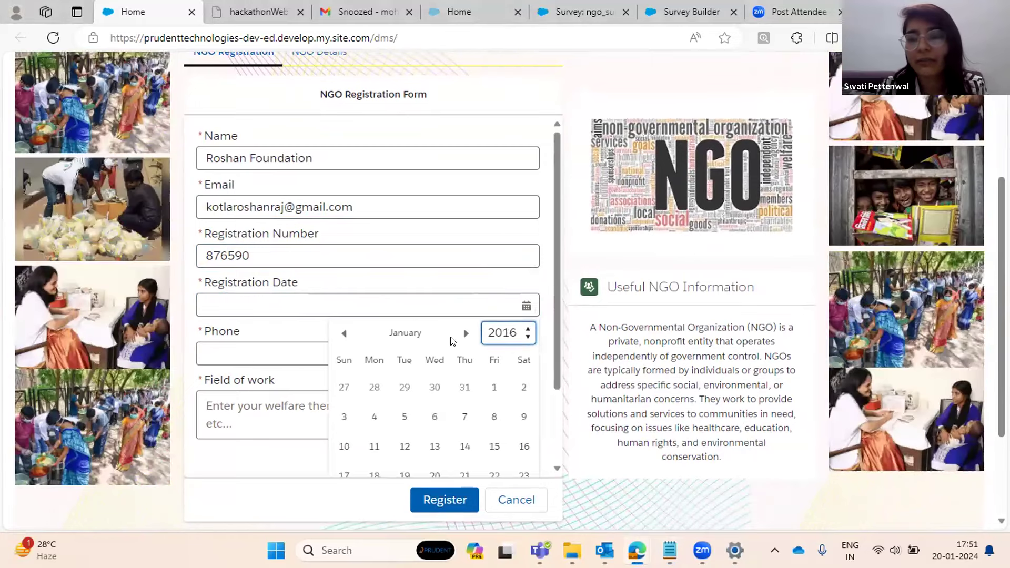
{"action": "left_click", "coordinate": [403, 417]}
{"action": "left_click", "coordinate": [305, 343]}
Copy 'Children Education' from the demo notes into the Field of work box.
{"action": "scroll", "coordinate": [306, 343], "scroll_direction": "down", "scroll_amount": 1}
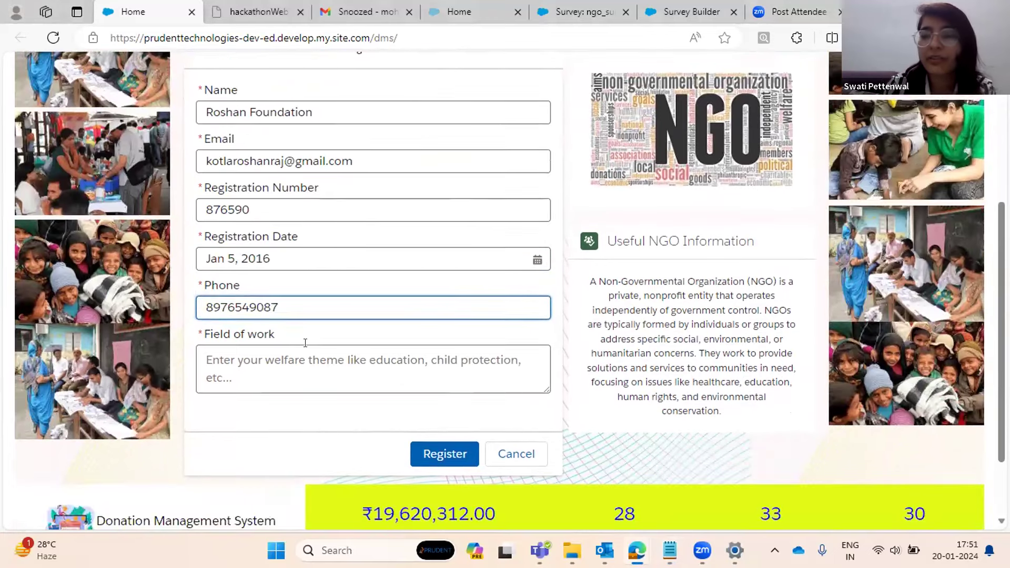
{"action": "mouse_move", "coordinate": [670, 551]}
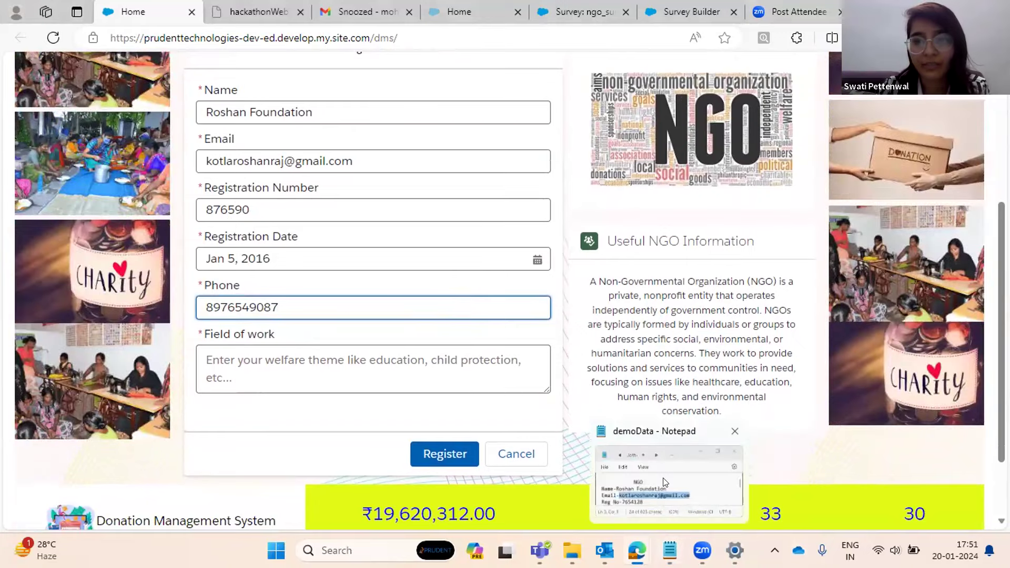
{"action": "left_click", "coordinate": [624, 434]}
{"action": "scroll", "coordinate": [652, 420], "scroll_direction": "down", "scroll_amount": 5}
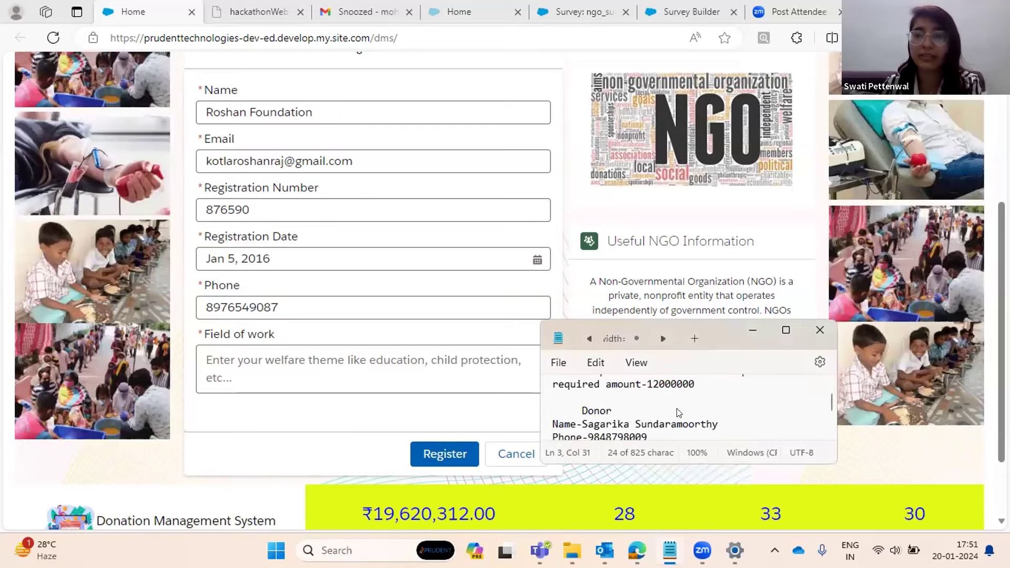
{"action": "scroll", "coordinate": [679, 413], "scroll_direction": "up", "scroll_amount": 3}
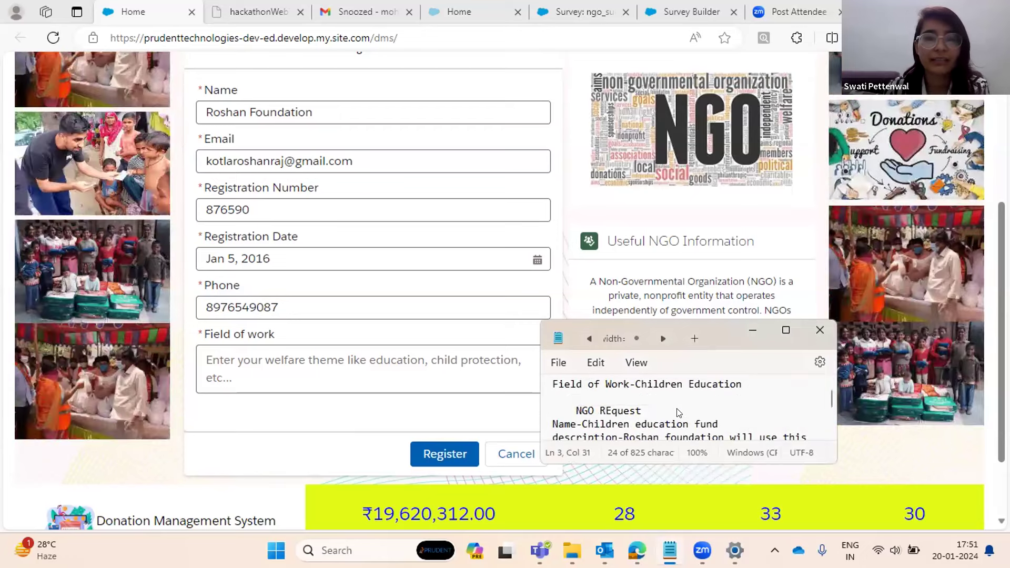
{"action": "right_click", "coordinate": [736, 400]}
{"action": "left_click", "coordinate": [632, 397]}
{"action": "left_click_drag", "start_coordinate": [740, 378], "coordinate": [631, 388]}
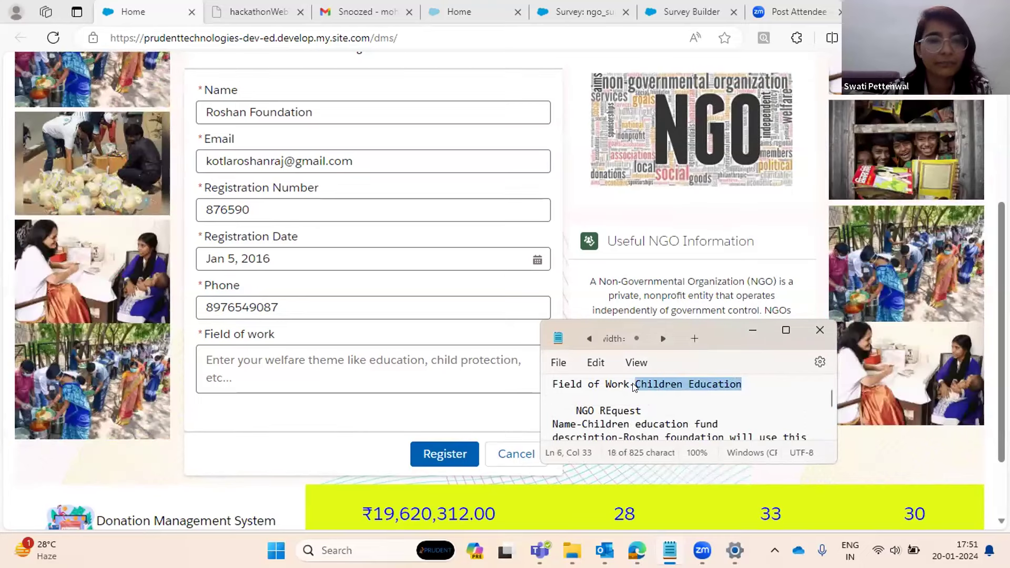
{"action": "key", "text": "ctrl+c"}
{"action": "left_click", "coordinate": [235, 363]}
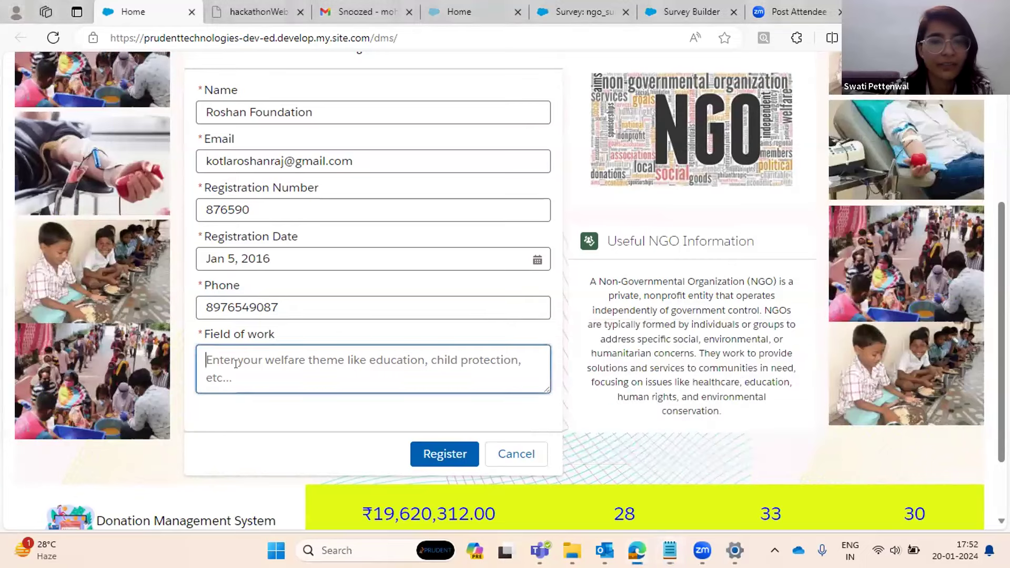
{"action": "key", "text": "ctrl+v"}
{"action": "left_click", "coordinate": [293, 418]}
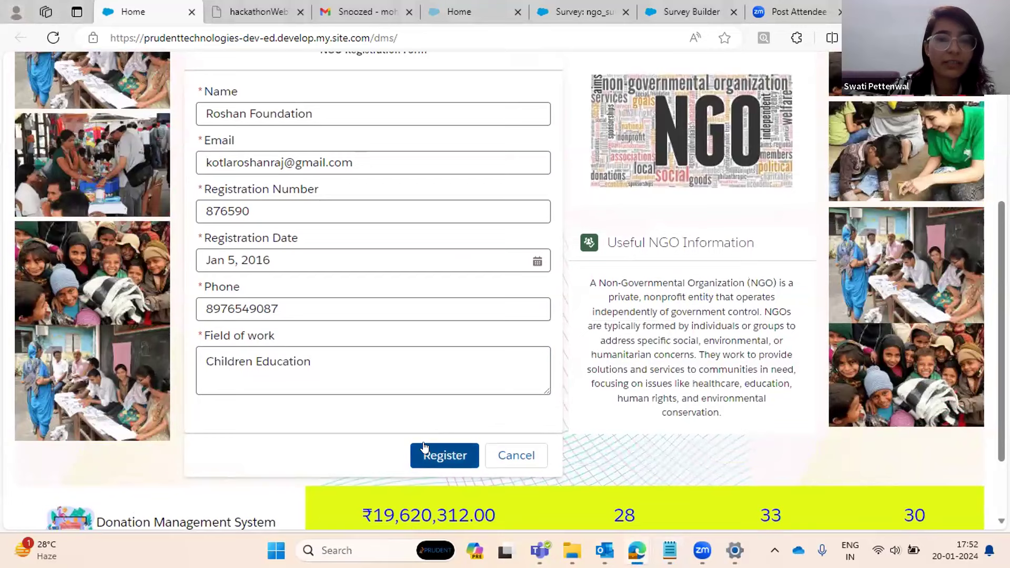
Register the NGO and dismiss the success message.
{"action": "left_click", "coordinate": [429, 455]}
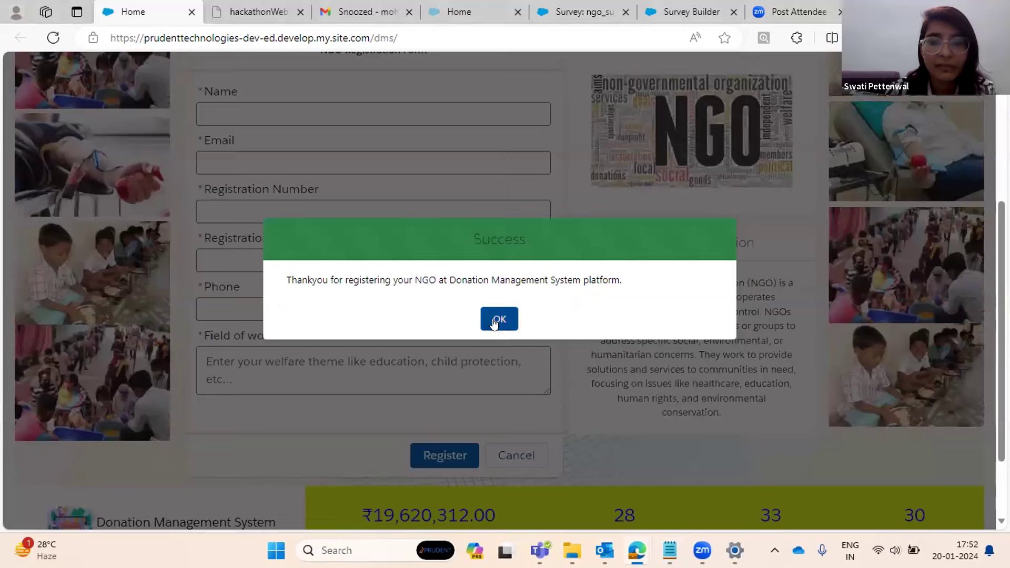
{"action": "left_click", "coordinate": [496, 319]}
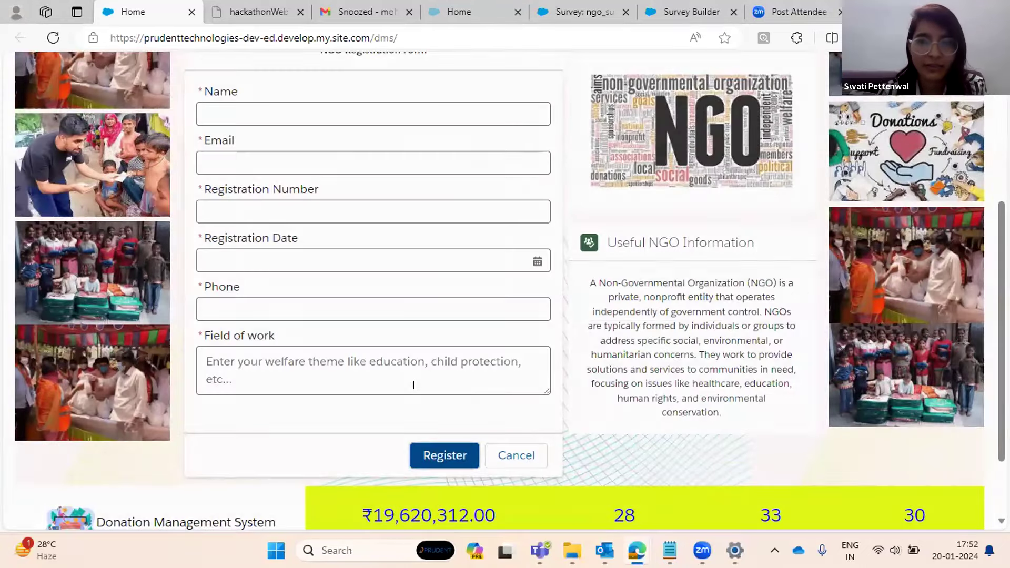
{"action": "scroll", "coordinate": [414, 385], "scroll_direction": "up", "scroll_amount": 1}
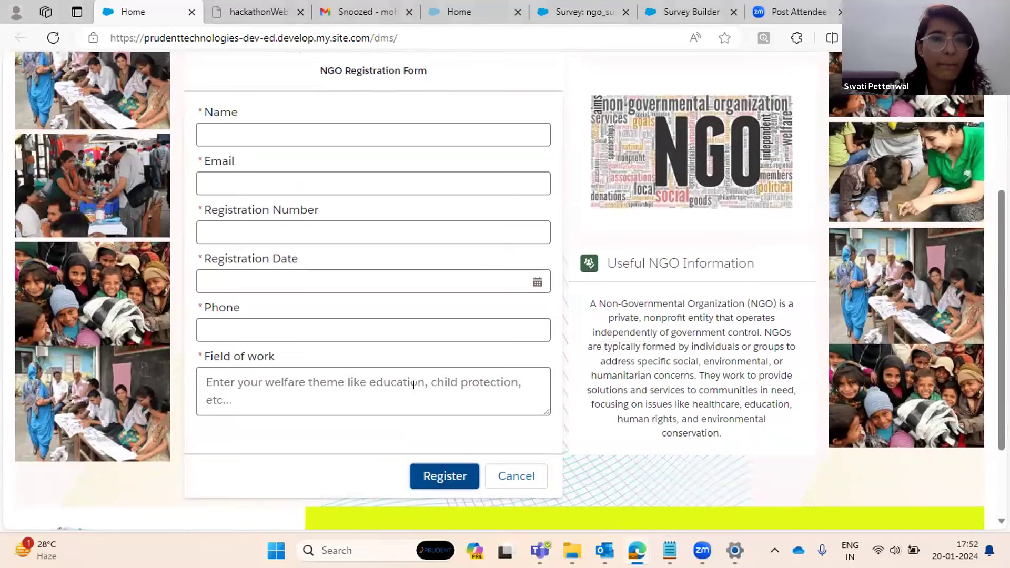
{"action": "scroll", "coordinate": [413, 385], "scroll_direction": "up", "scroll_amount": 1}
{"action": "scroll", "coordinate": [279, 269], "scroll_direction": "up", "scroll_amount": 3}
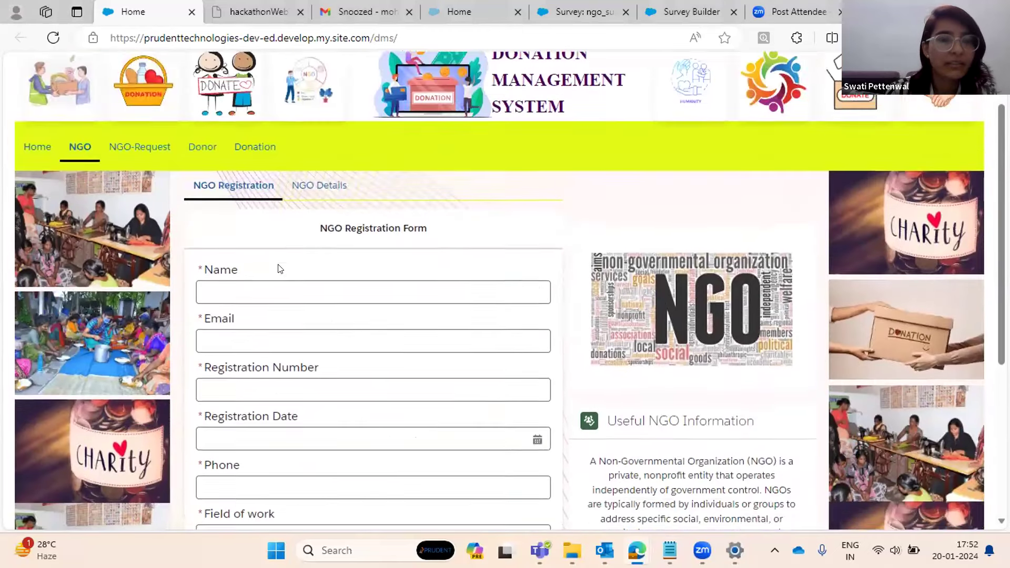
{"action": "scroll", "coordinate": [279, 268], "scroll_direction": "down", "scroll_amount": 1}
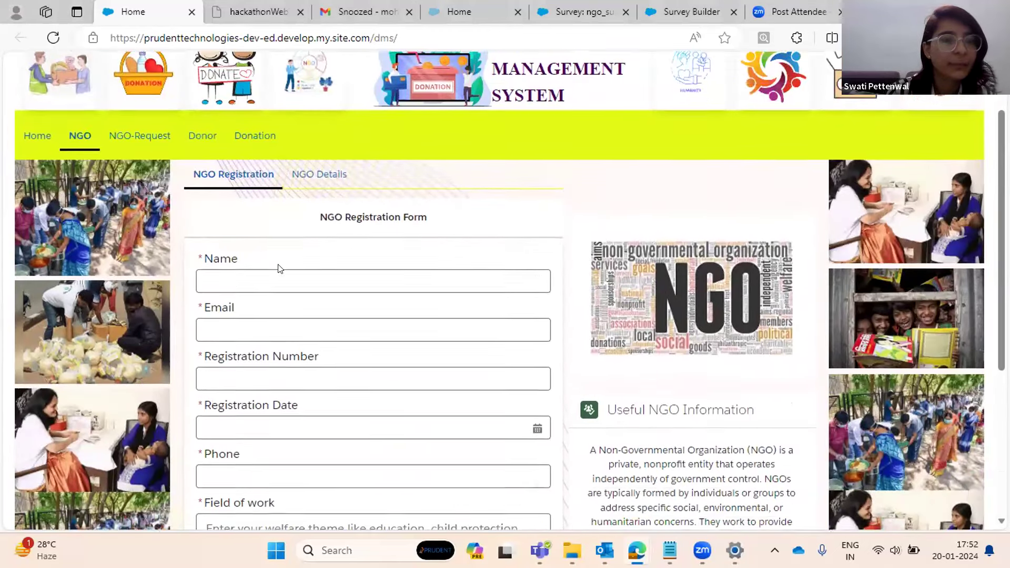
{"action": "scroll", "coordinate": [279, 266], "scroll_direction": "up", "scroll_amount": 2}
Review the NGO Details view, then go to the NGO-Request page.
{"action": "left_click", "coordinate": [335, 221]}
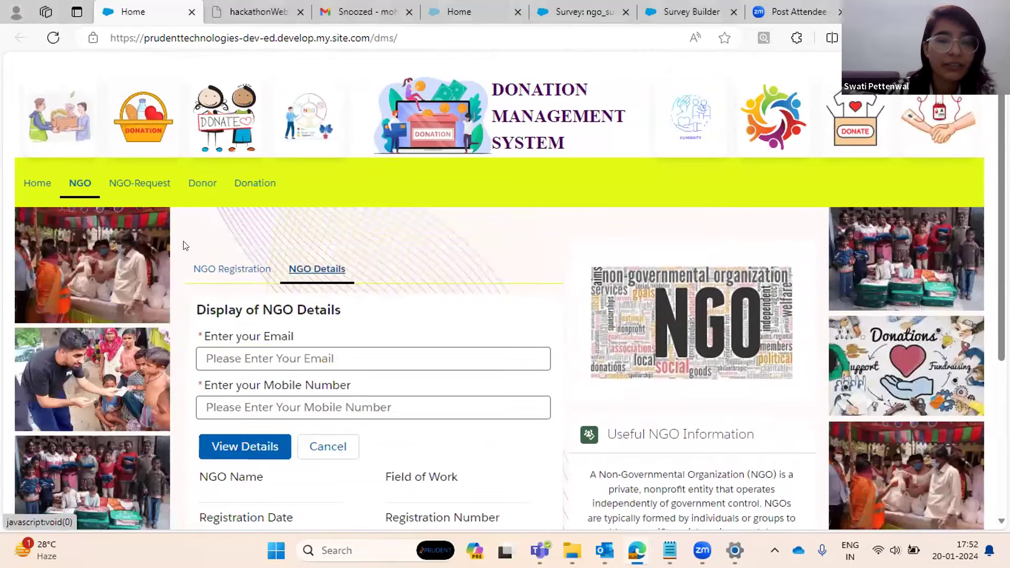
{"action": "scroll", "coordinate": [209, 266], "scroll_direction": "down", "scroll_amount": 1}
{"action": "scroll", "coordinate": [210, 264], "scroll_direction": "down", "scroll_amount": 1}
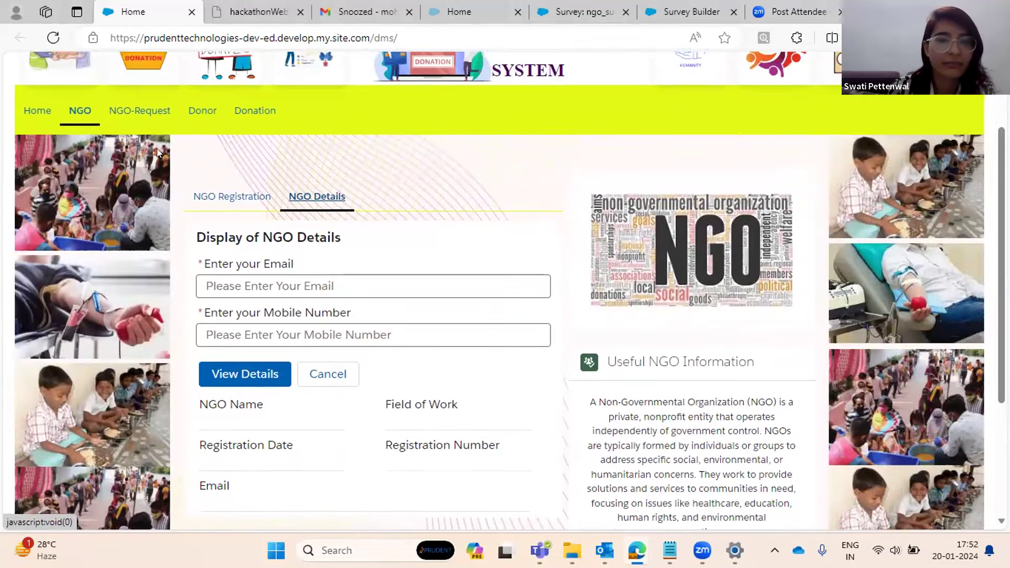
{"action": "left_click", "coordinate": [141, 112]}
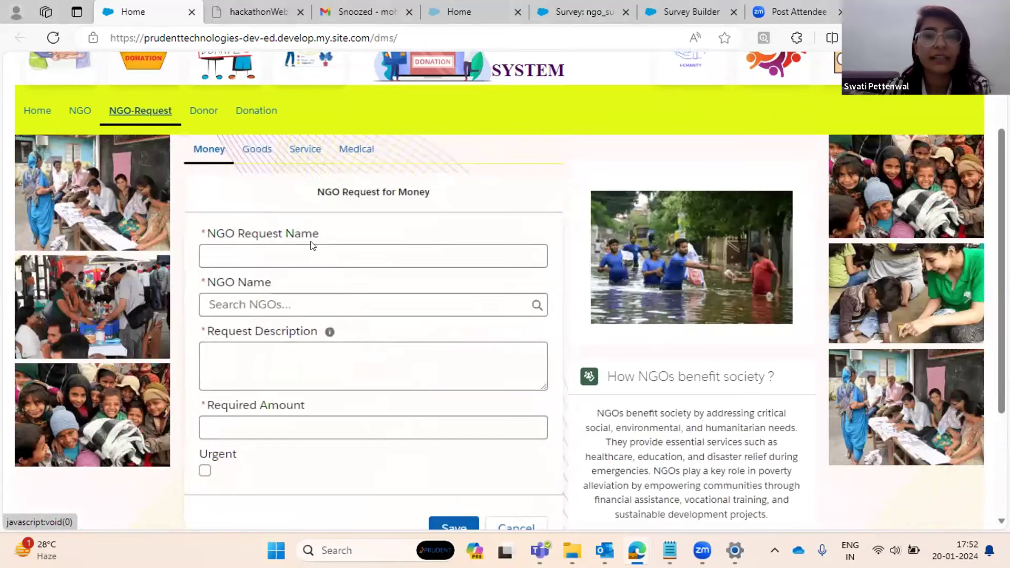
Paste 'Children education fund' from the demo notes as the NGO Request Name.
{"action": "left_click", "coordinate": [312, 247]}
{"action": "left_click", "coordinate": [534, 197]}
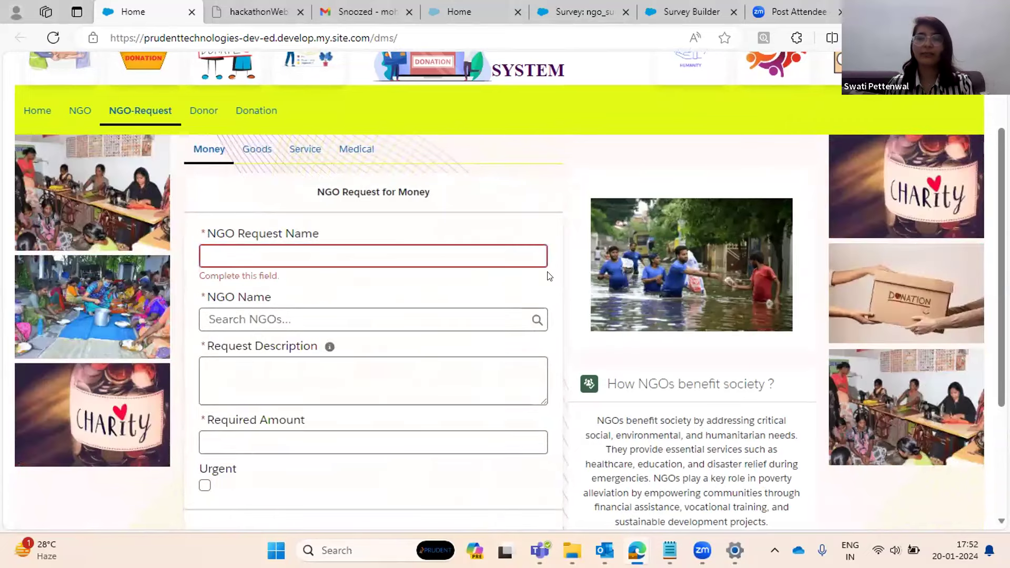
{"action": "scroll", "coordinate": [547, 275], "scroll_direction": "down", "scroll_amount": 2}
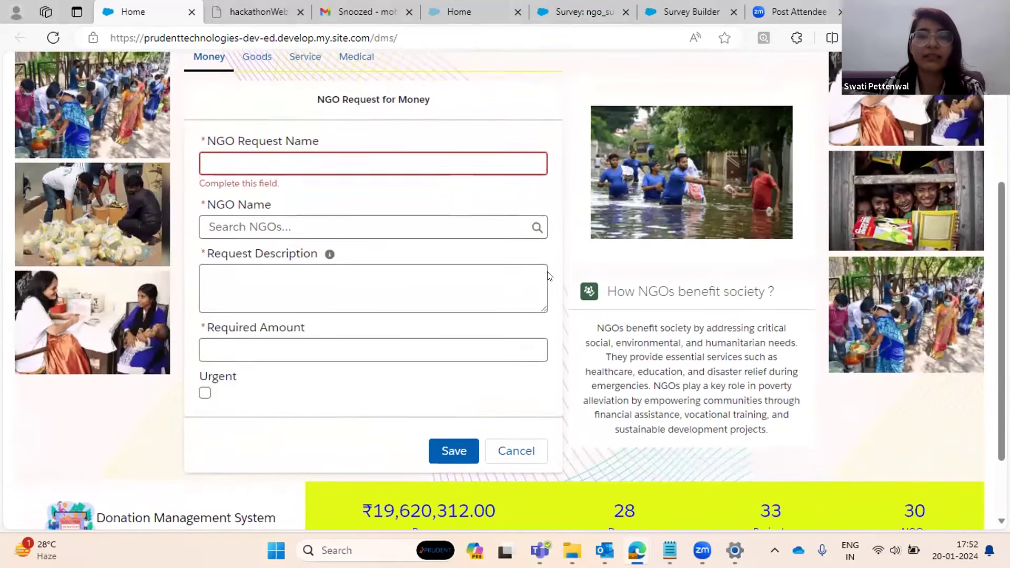
{"action": "scroll", "coordinate": [547, 276], "scroll_direction": "up", "scroll_amount": 1}
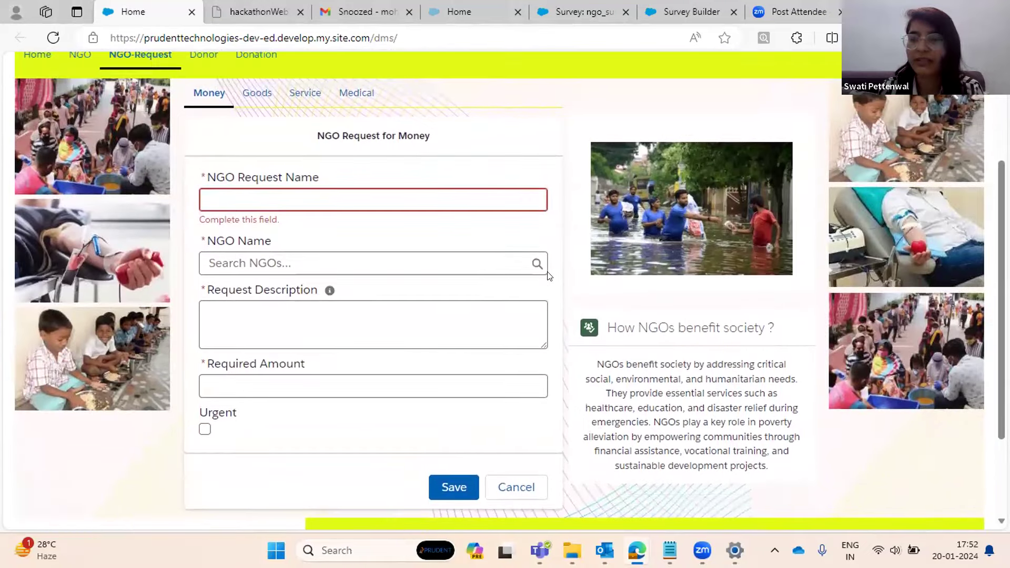
{"action": "mouse_move", "coordinate": [670, 550]}
{"action": "left_click", "coordinate": [666, 501]}
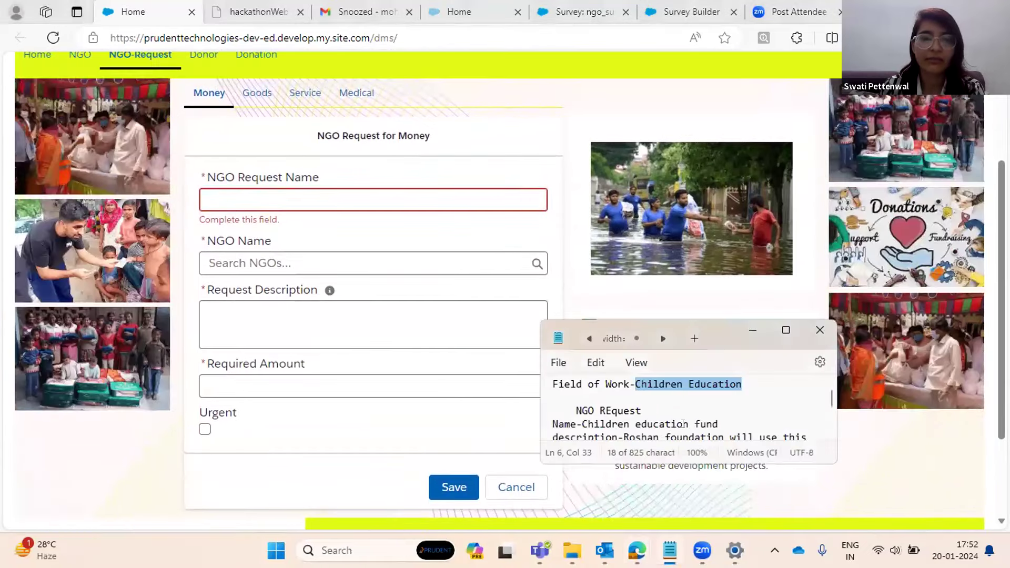
{"action": "scroll", "coordinate": [695, 430], "scroll_direction": "down", "scroll_amount": 1}
{"action": "left_click_drag", "start_coordinate": [718, 385], "coordinate": [582, 386]}
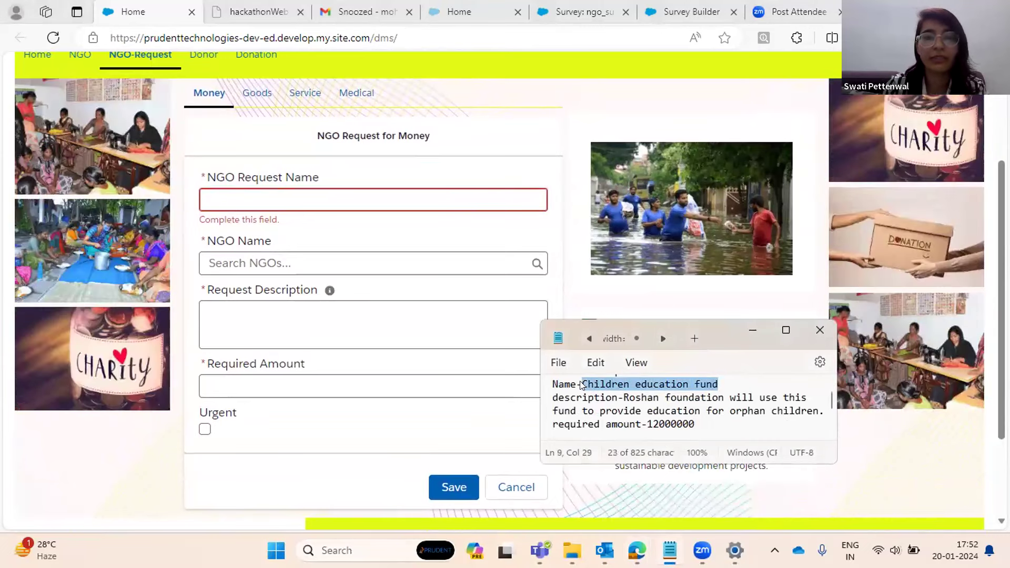
{"action": "left_click", "coordinate": [224, 189]}
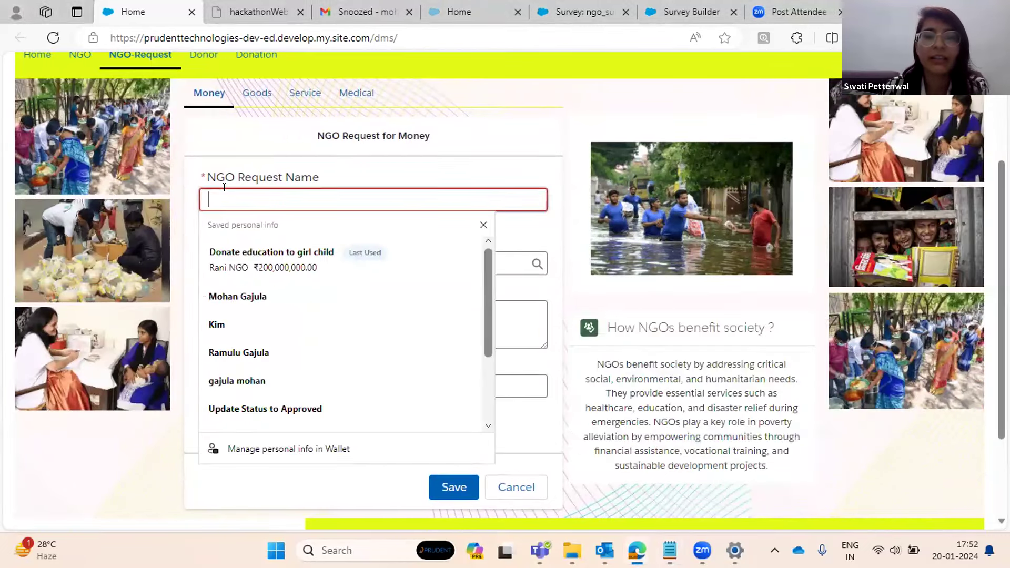
{"action": "key", "text": "ctrl+v"}
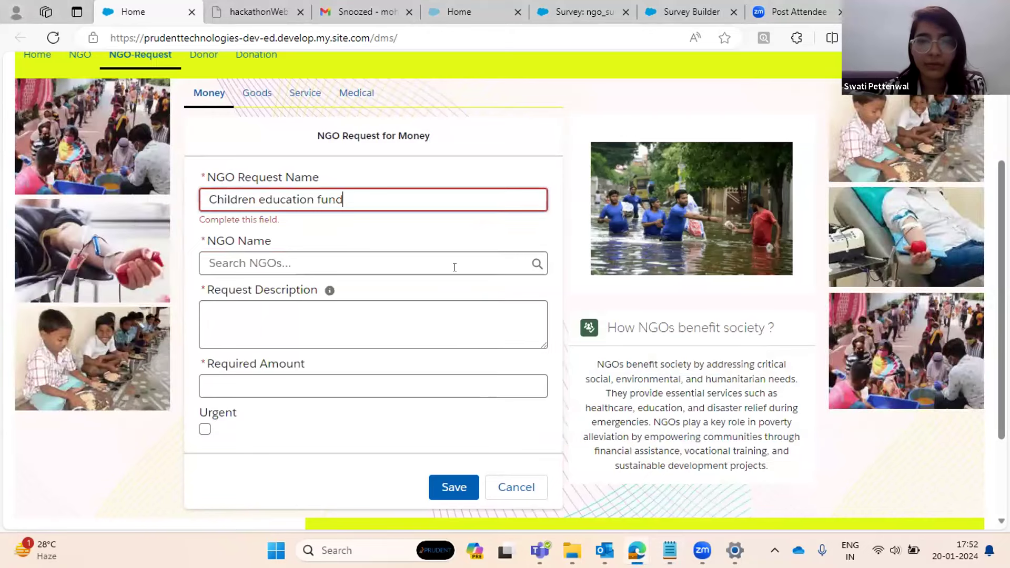
Choose Roshan Foundation as the NGO and paste its description from the notes.
{"action": "left_click", "coordinate": [455, 268]}
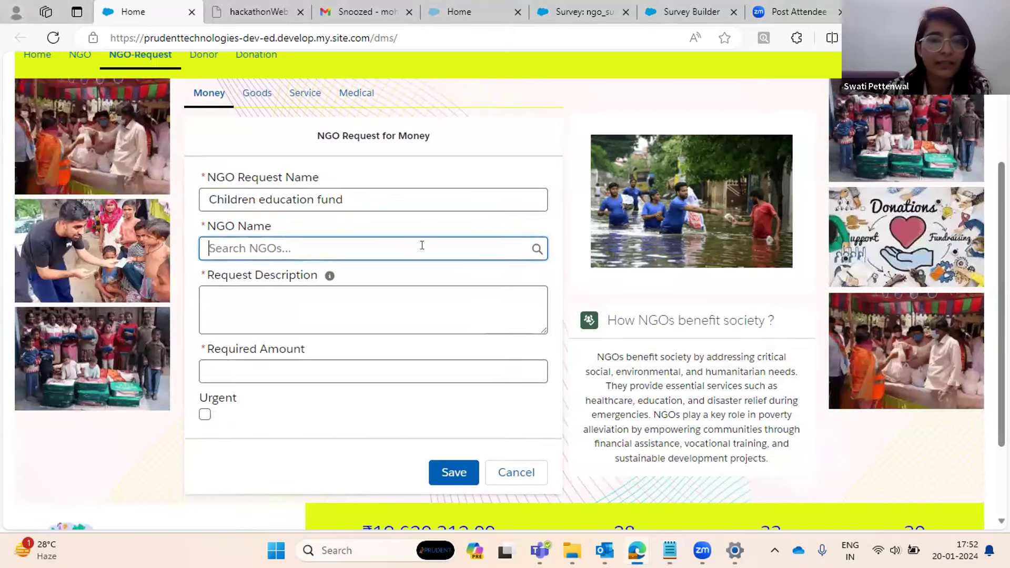
{"action": "type", "text": "ros"}
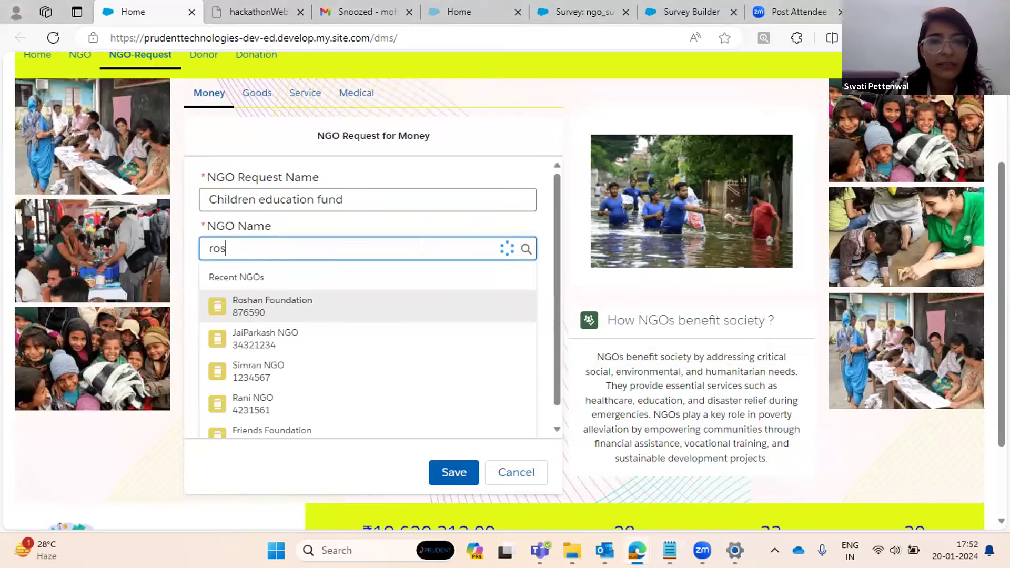
{"action": "left_click", "coordinate": [328, 297]}
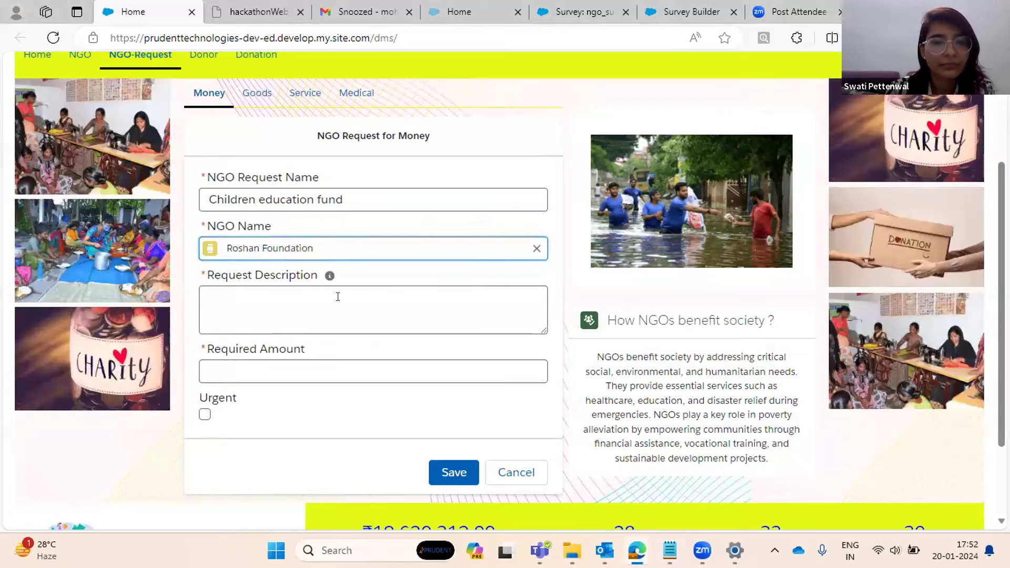
{"action": "mouse_move", "coordinate": [670, 550]}
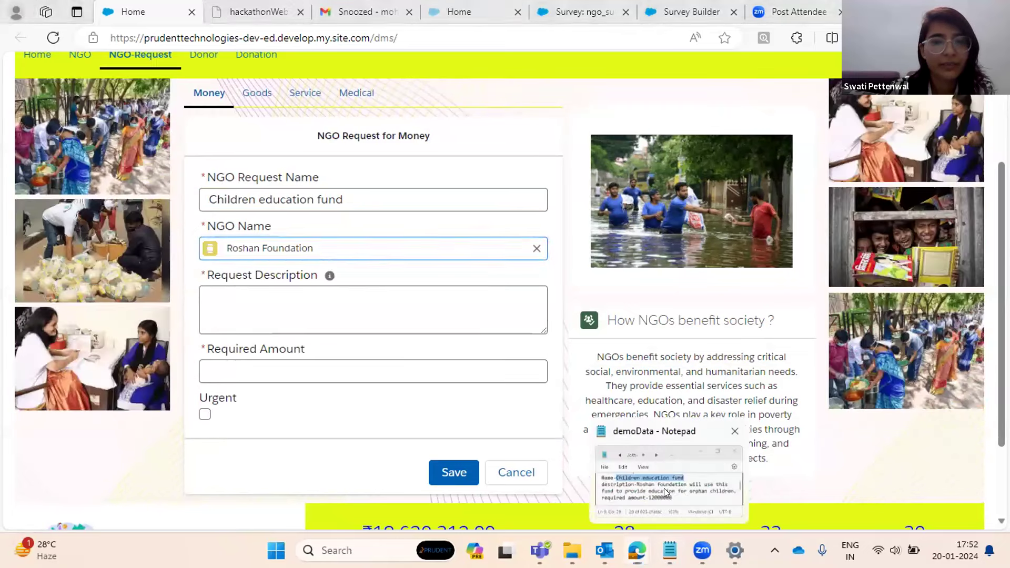
{"action": "left_click", "coordinate": [664, 488]}
{"action": "left_click_drag", "start_coordinate": [815, 409], "coordinate": [621, 390]}
{"action": "key", "text": "ctrl+c"}
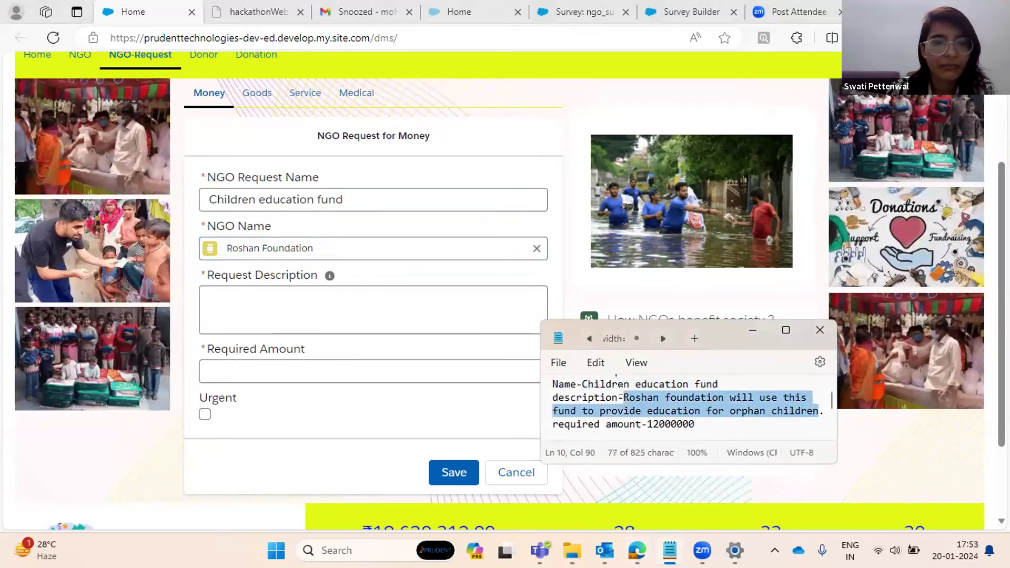
{"action": "left_click", "coordinate": [260, 308]}
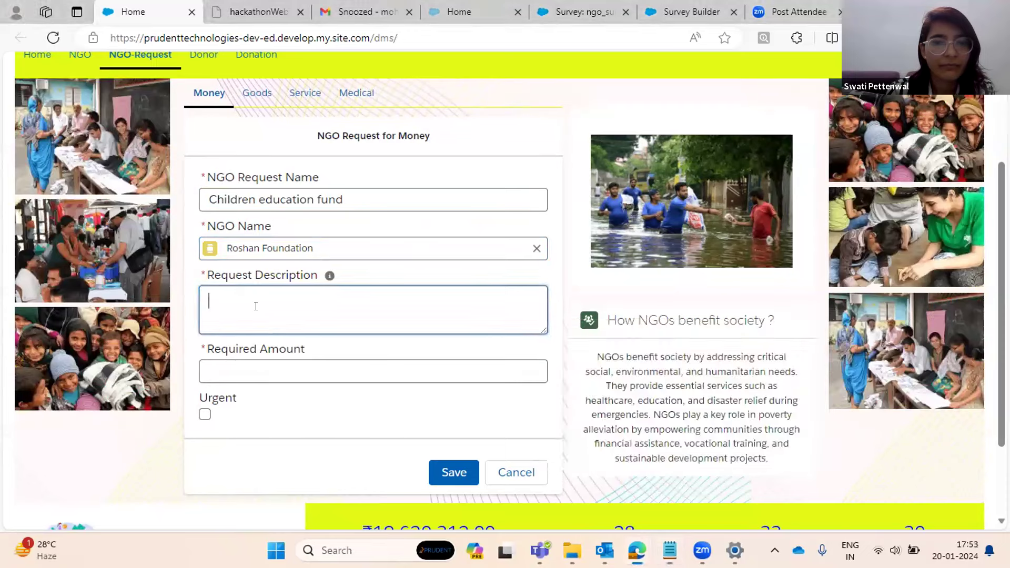
{"action": "key", "text": "ctrl+v"}
Enter 12000000 as the Required Amount, shown as ₹12,000,000.00.
{"action": "left_click", "coordinate": [254, 364]}
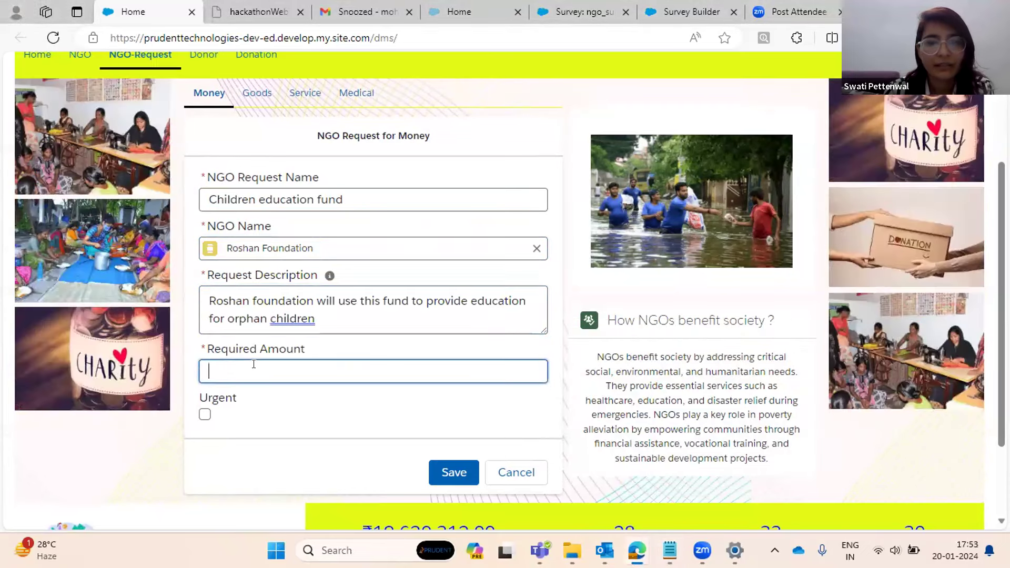
{"action": "type", "text": "1200000"}
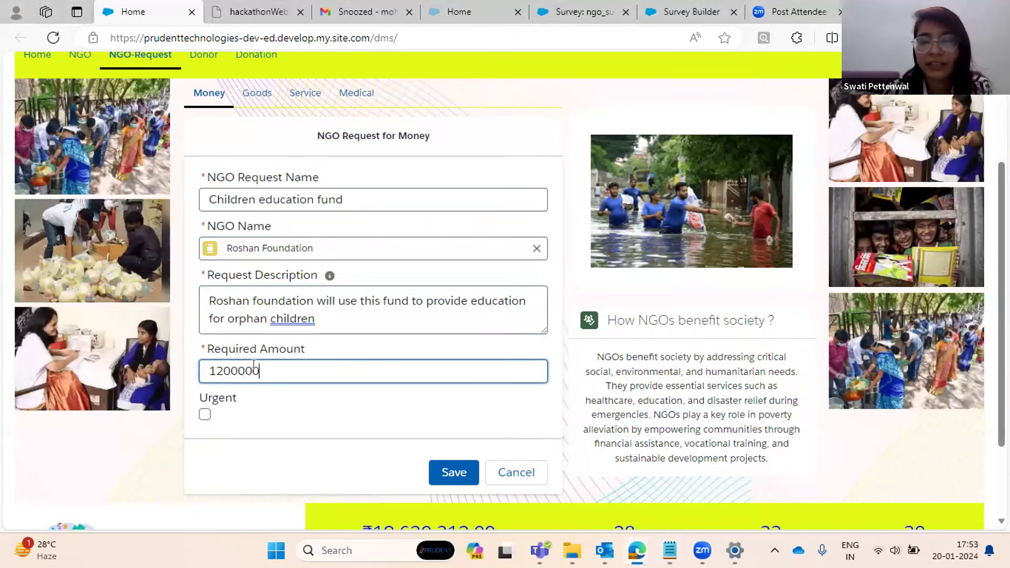
{"action": "type", "text": "0"}
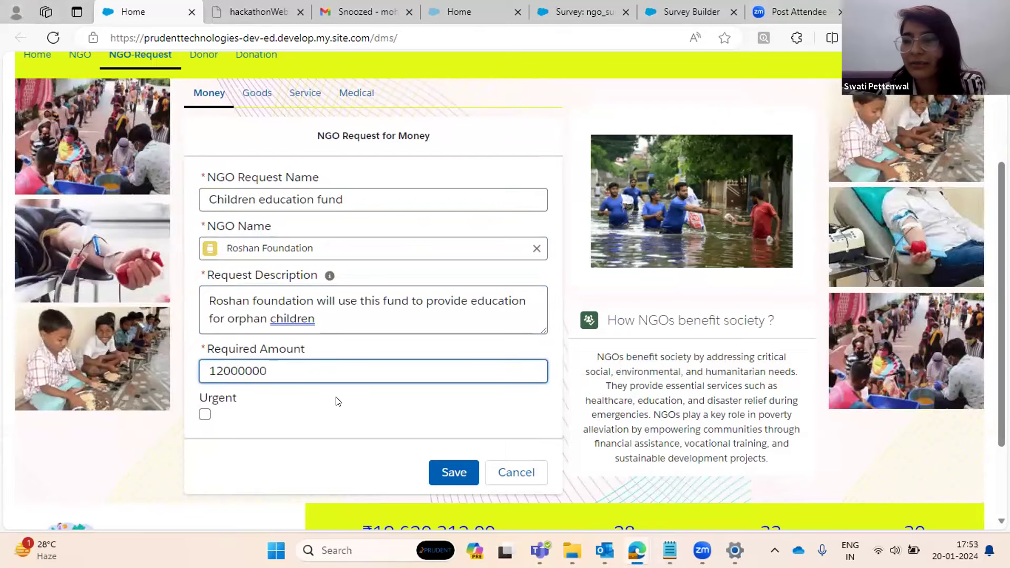
{"action": "left_click", "coordinate": [346, 421]}
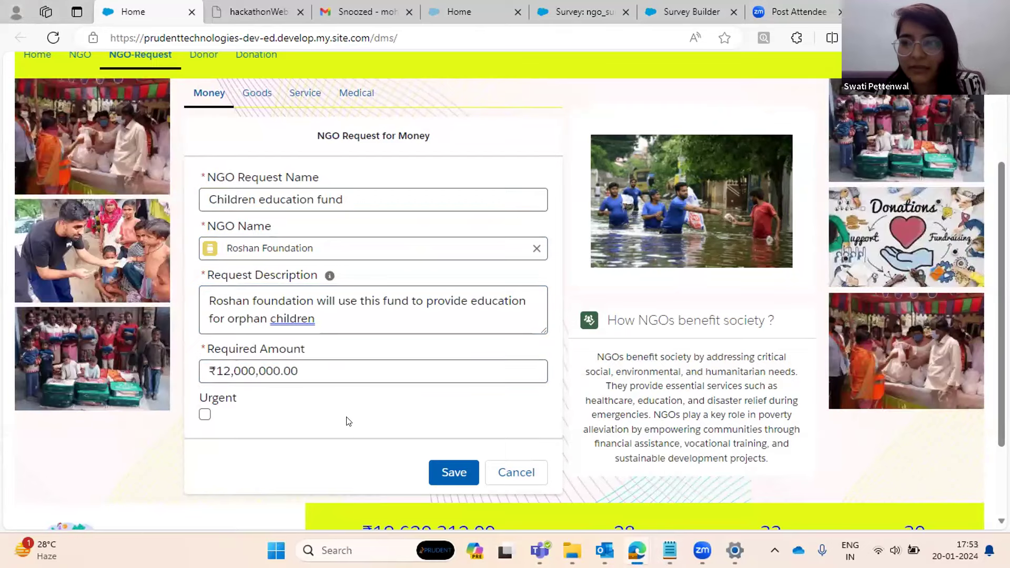
{"action": "scroll", "coordinate": [346, 420], "scroll_direction": "up", "scroll_amount": 5}
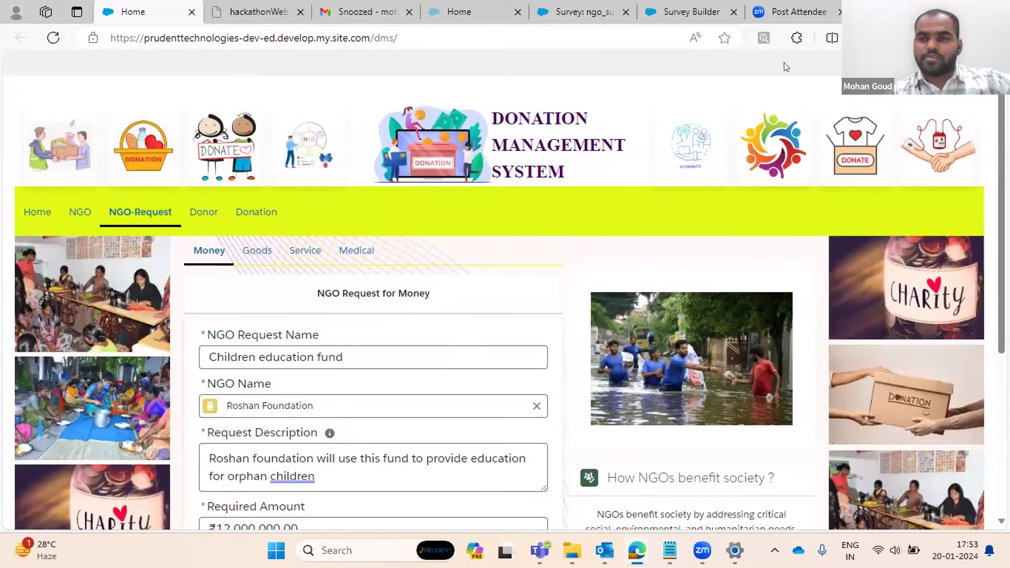
Switch to the Salesforce console window and go back to chat transcript 00000032.
{"action": "mouse_move", "coordinate": [637, 550]}
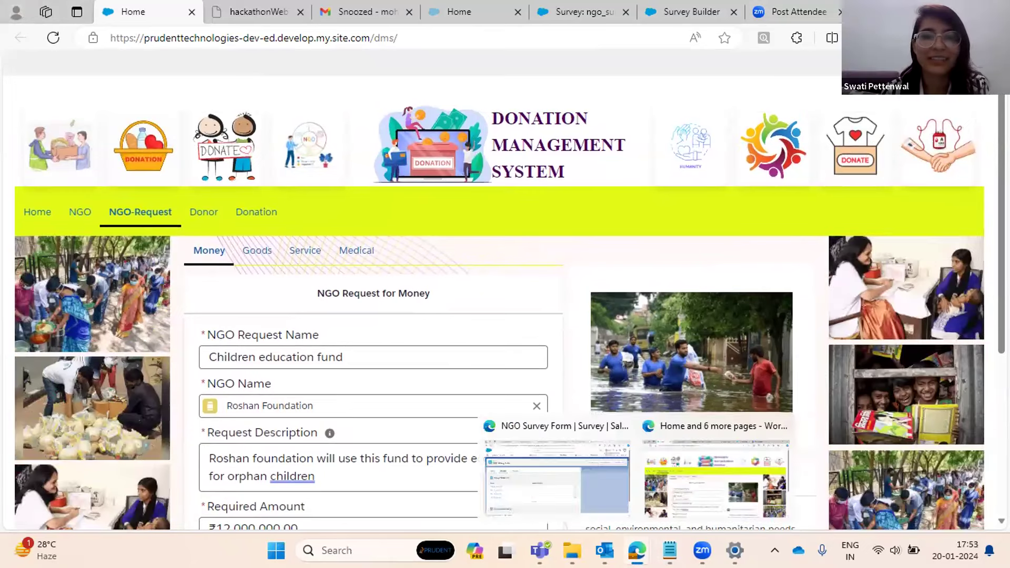
{"action": "key", "text": "alt+Tab"}
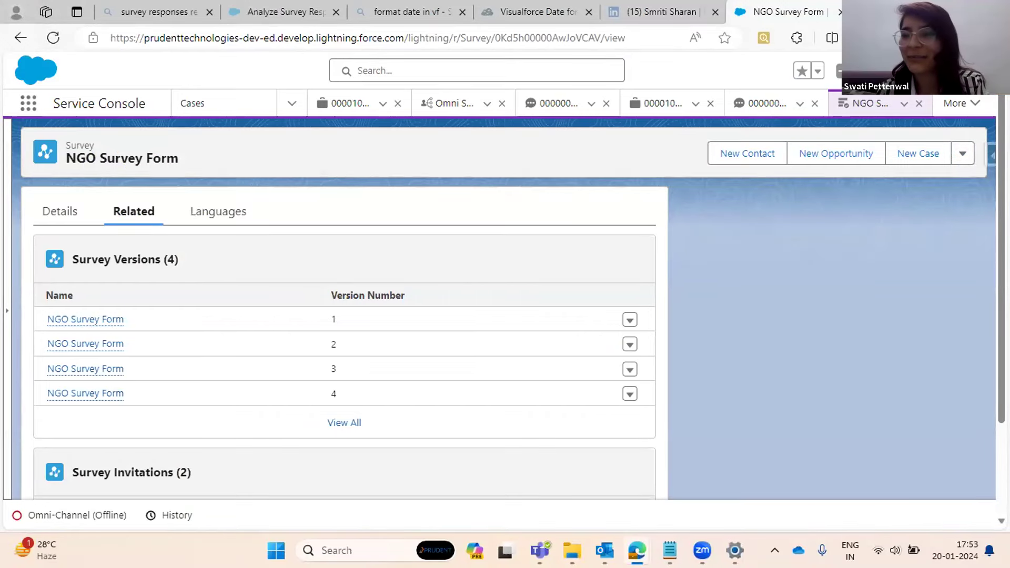
{"action": "left_click", "coordinate": [958, 11]}
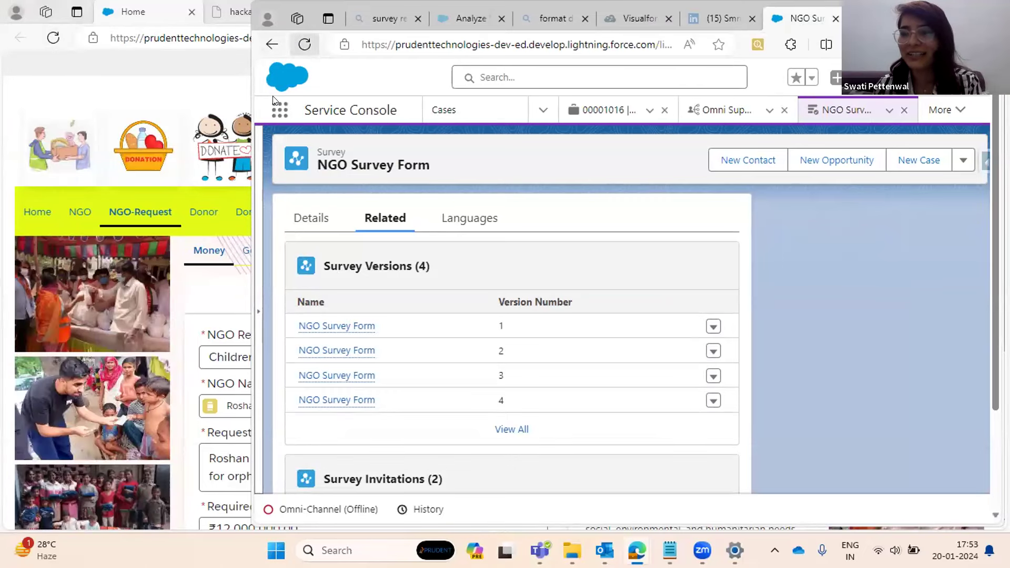
{"action": "left_click_drag", "start_coordinate": [273, 72], "coordinate": [273, 72]}
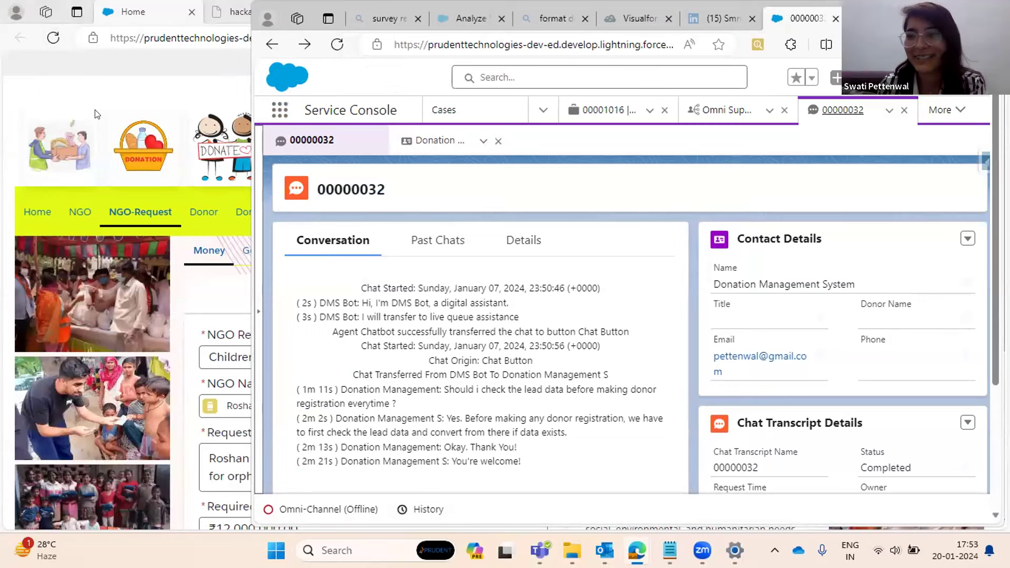
Resize the donation site window, then return to the Service Console and open Setup options.
{"action": "left_click", "coordinate": [65, 77]}
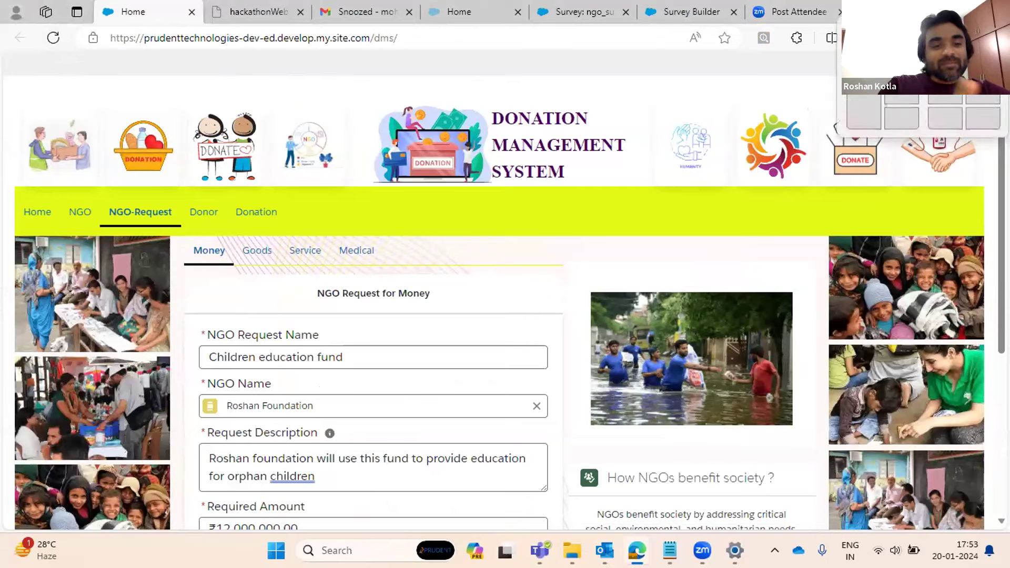
{"action": "key", "text": "super+Down"}
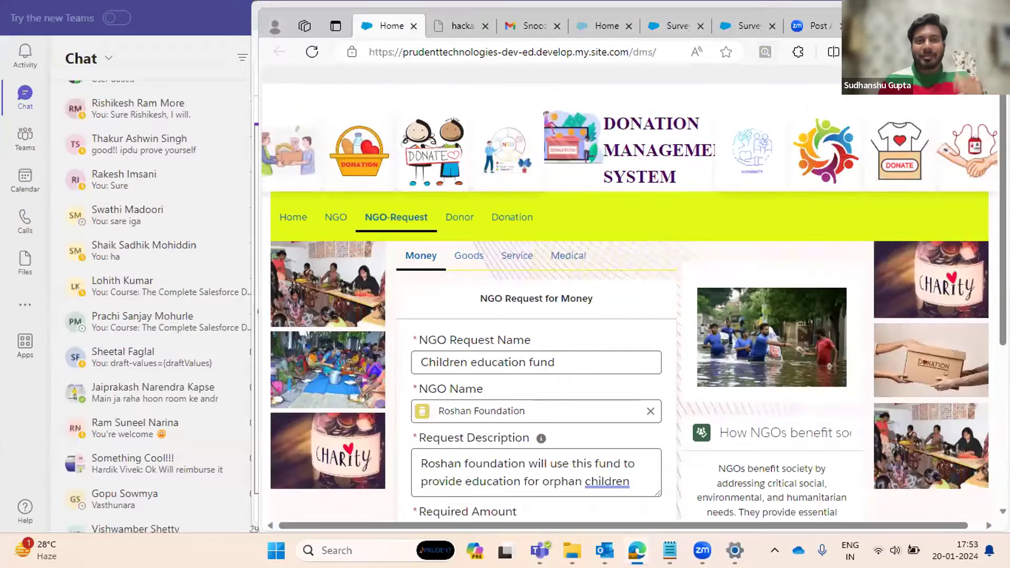
{"action": "key", "text": "super+Up"}
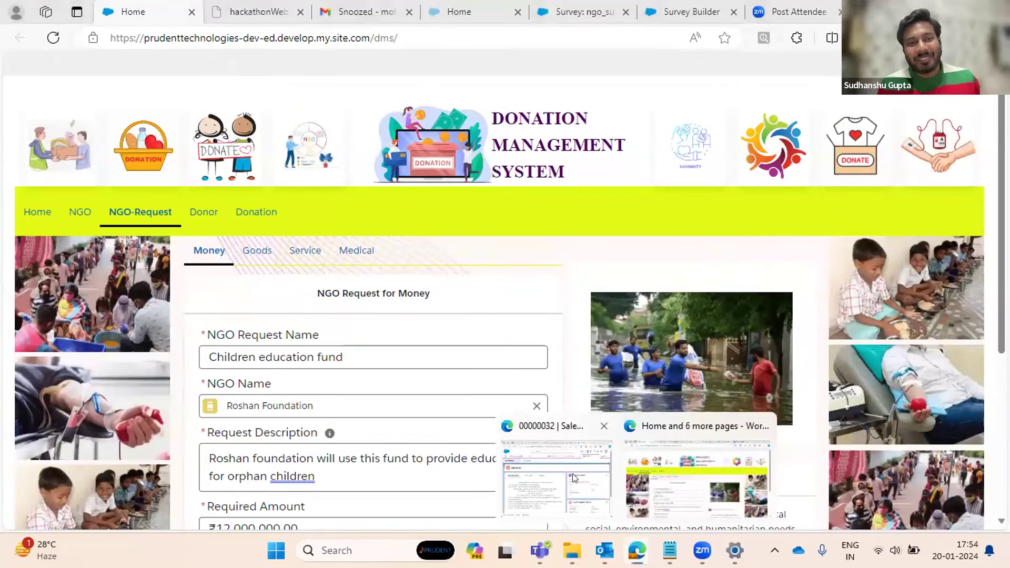
{"action": "left_click", "coordinate": [574, 473]}
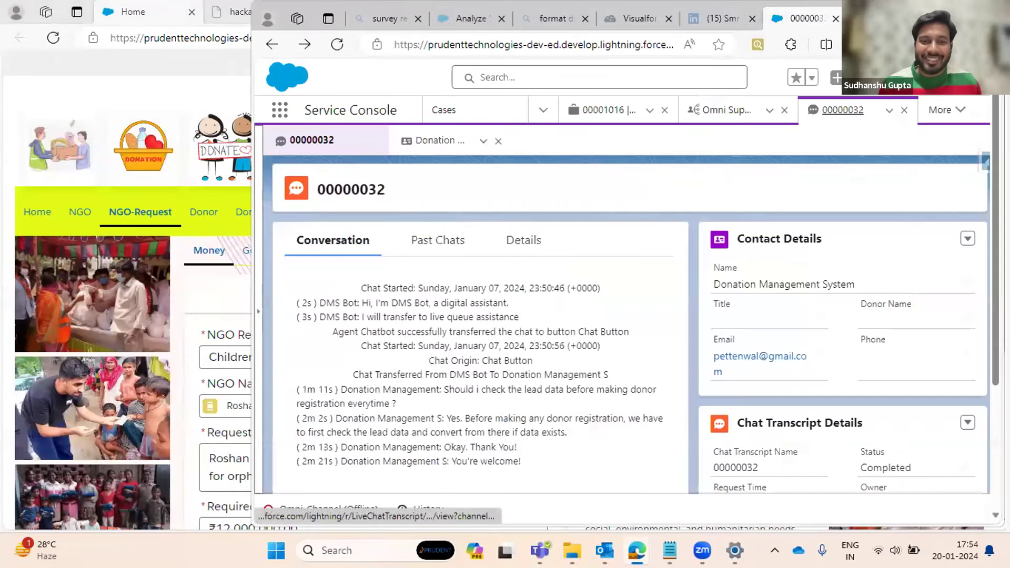
{"action": "left_click", "coordinate": [901, 77]}
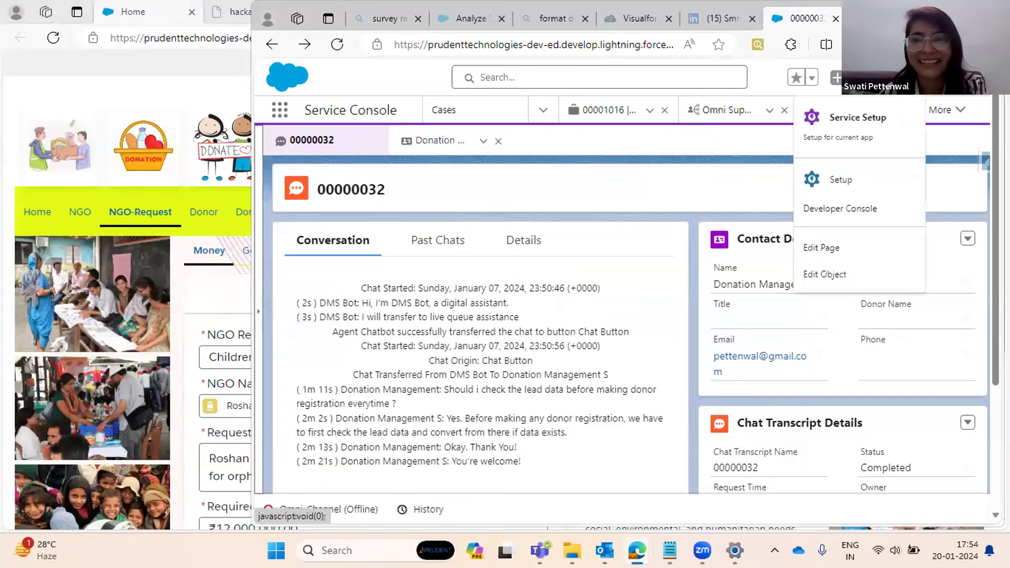
Open Salesforce Setup in a new tab and go to the Flows page.
{"action": "left_click", "coordinate": [842, 180]}
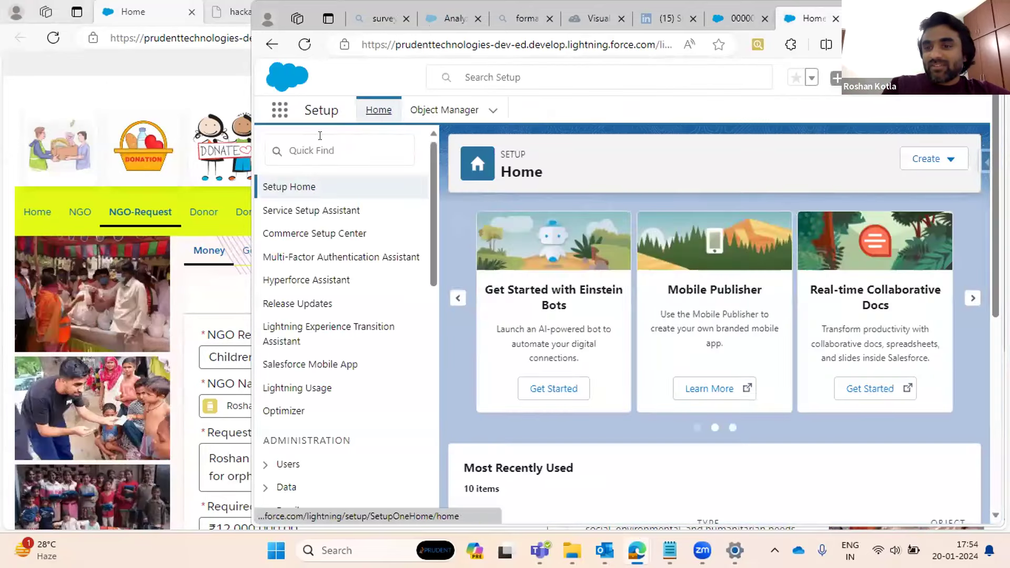
{"action": "left_click", "coordinate": [308, 141]}
{"action": "type", "text": "fl"}
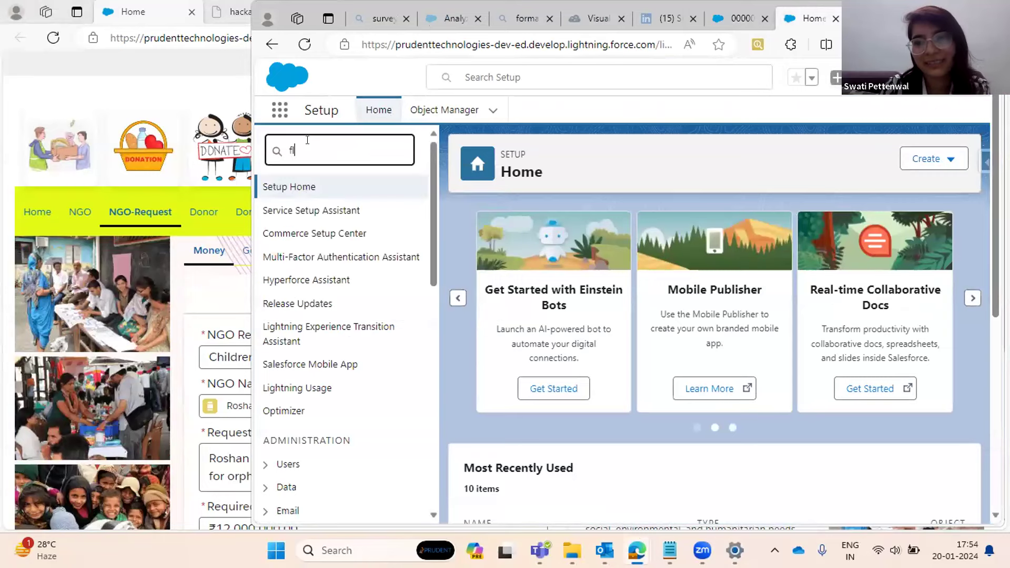
{"action": "type", "text": "ows"}
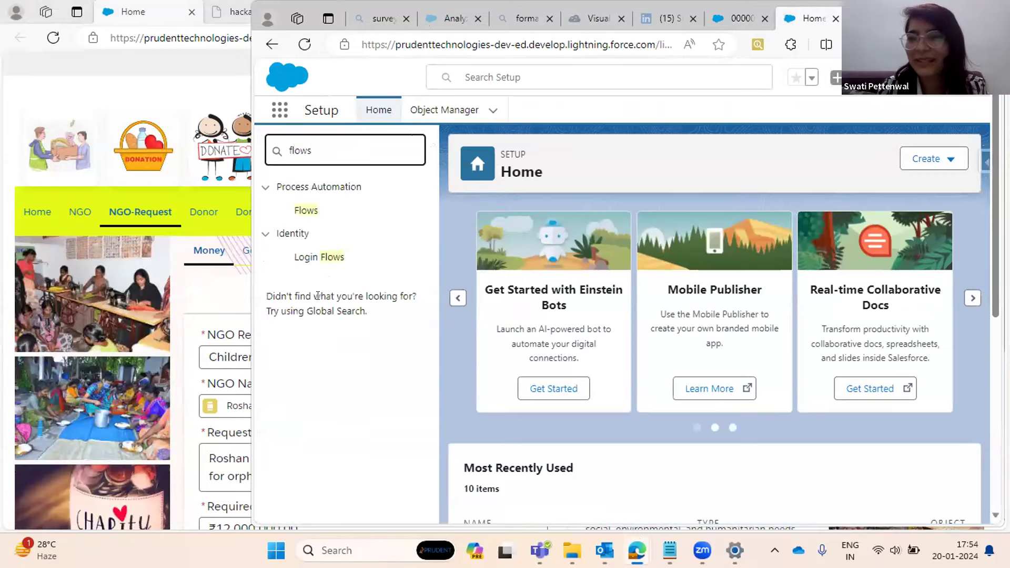
{"action": "left_click", "coordinate": [304, 212]}
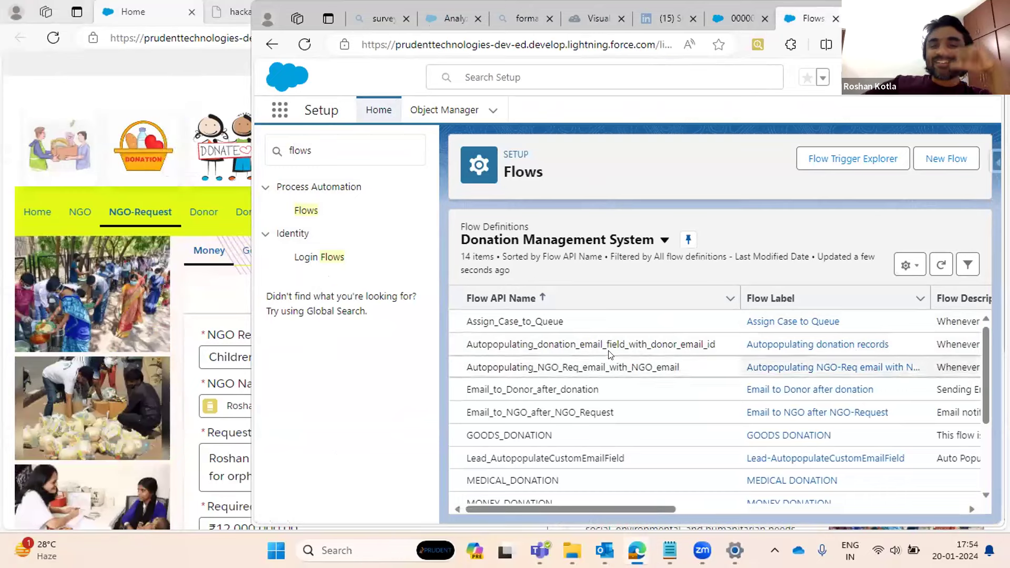
{"action": "scroll", "coordinate": [609, 355], "scroll_direction": "down", "scroll_amount": 2}
{"action": "scroll", "coordinate": [609, 354], "scroll_direction": "up", "scroll_amount": 1}
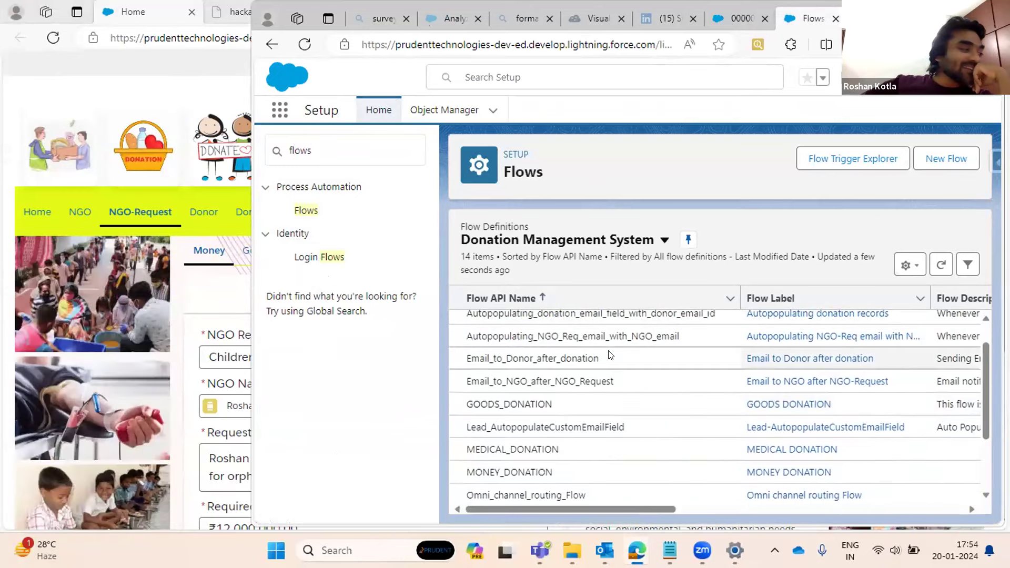
Activate the 'Email to NGO after NGO-Request' flow and return to the DMS site.
{"action": "left_click", "coordinate": [798, 381]}
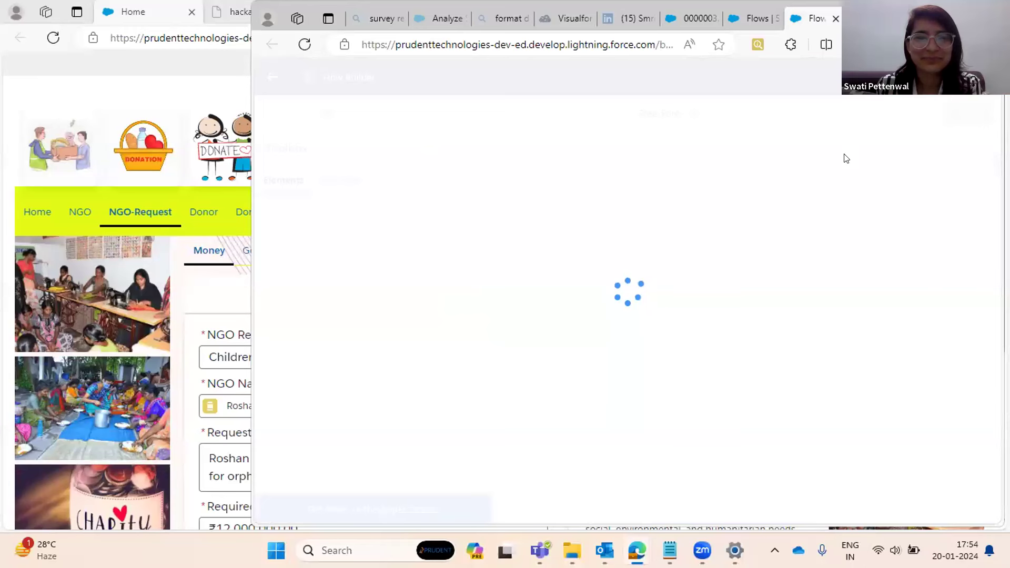
{"action": "left_click", "coordinate": [857, 122]}
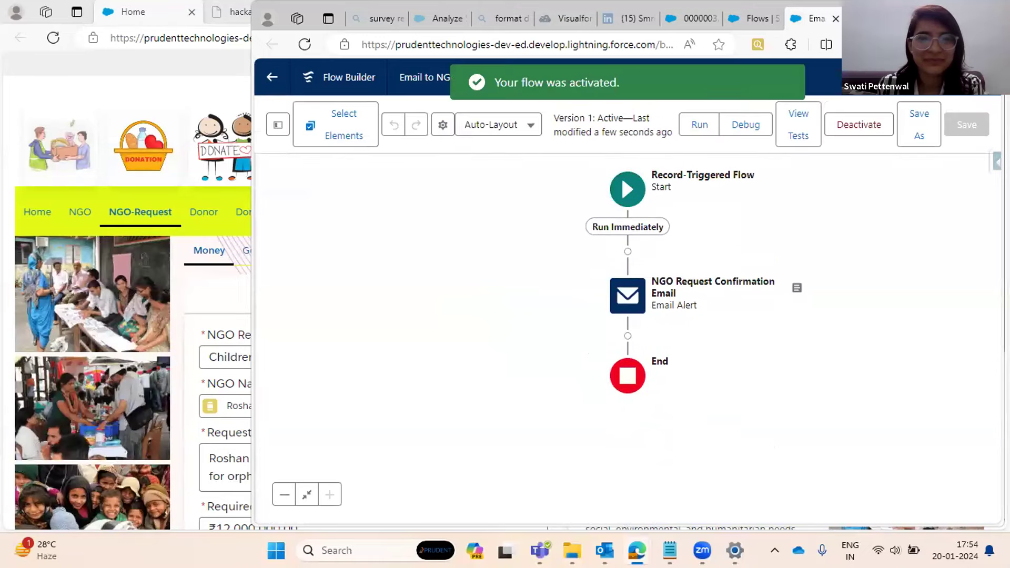
{"action": "mouse_move", "coordinate": [670, 550]}
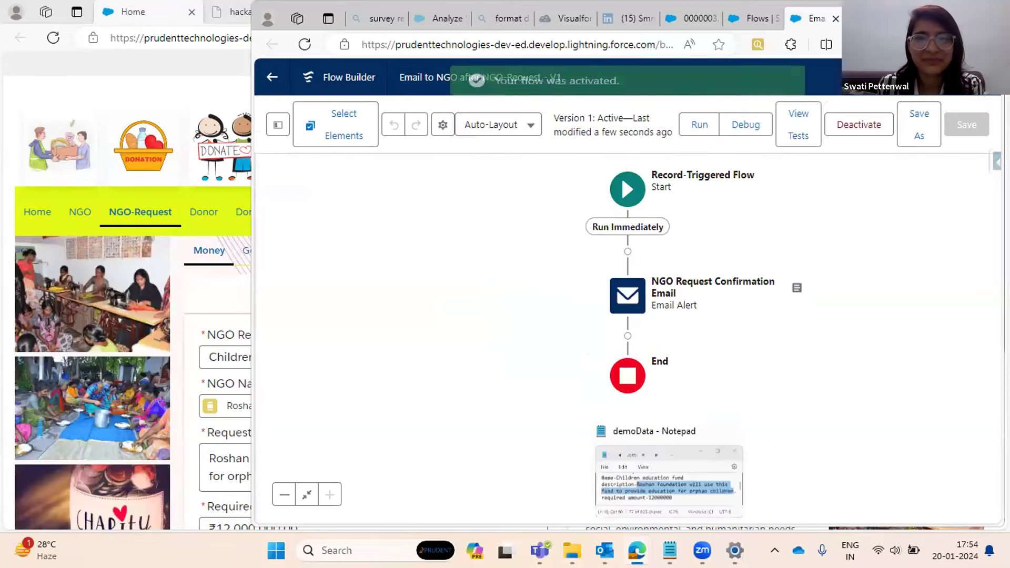
{"action": "mouse_move", "coordinate": [637, 550]}
{"action": "left_click", "coordinate": [692, 479]}
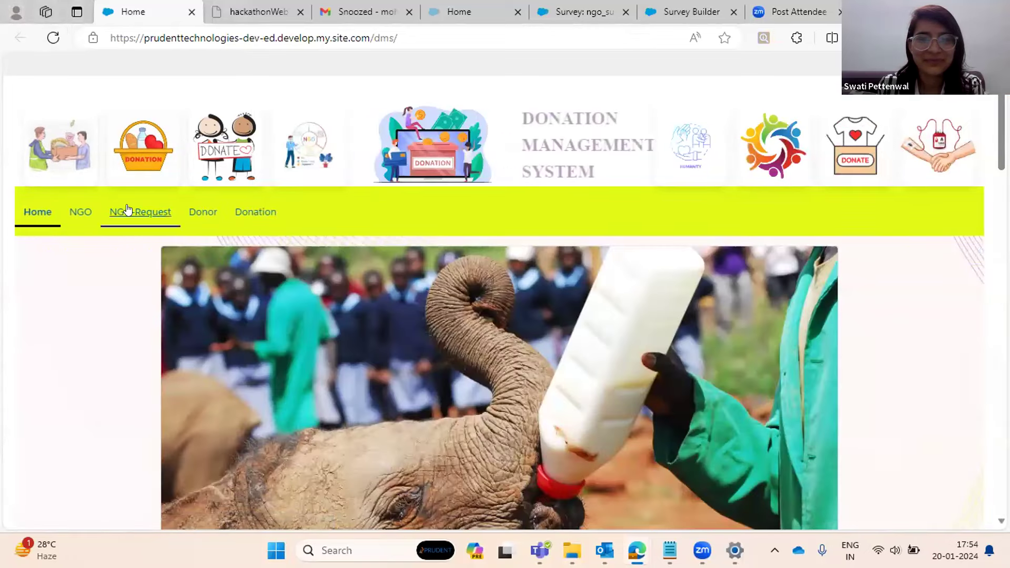
On the money request form, paste 'Children education fund' as the Request Name.
{"action": "left_click", "coordinate": [126, 210]}
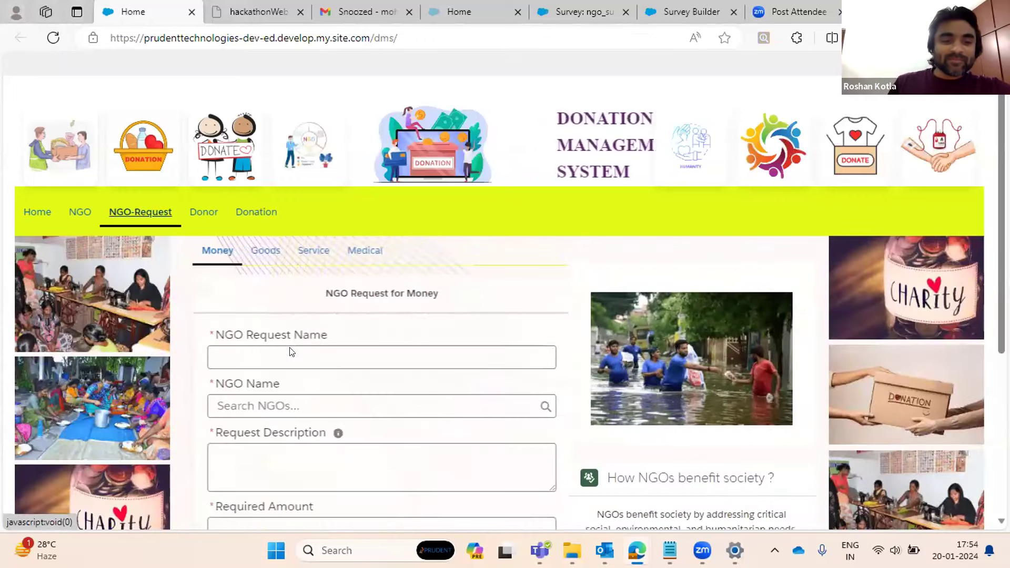
{"action": "left_click", "coordinate": [292, 358]}
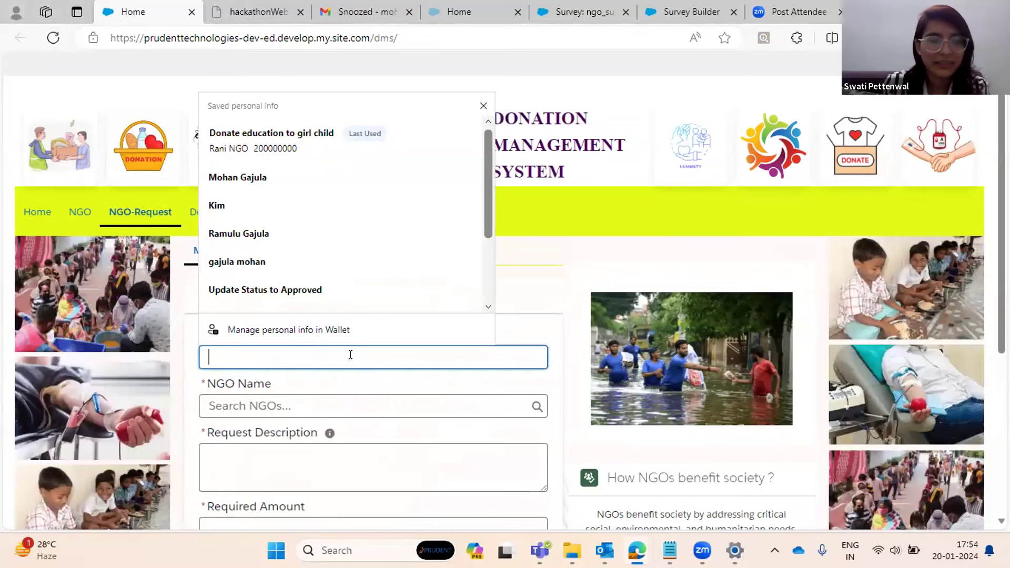
{"action": "left_click", "coordinate": [677, 489]}
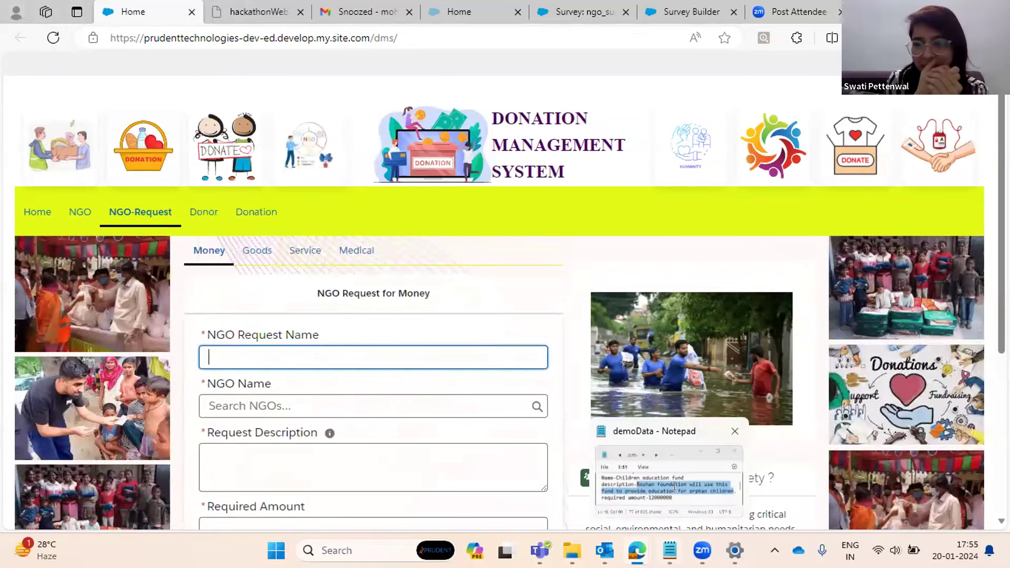
{"action": "left_click_drag", "start_coordinate": [718, 385], "coordinate": [578, 390]}
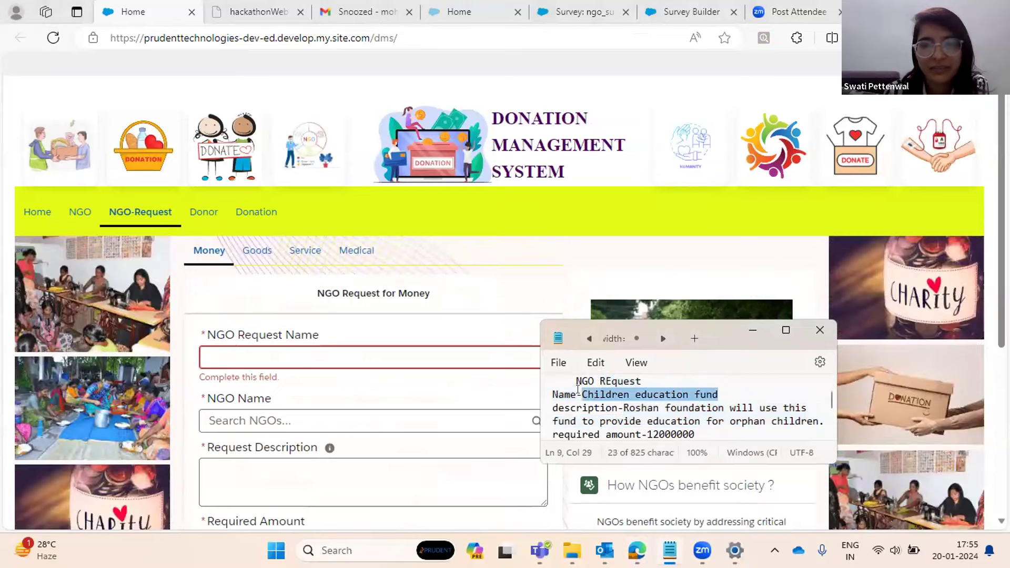
{"action": "left_click", "coordinate": [259, 349]}
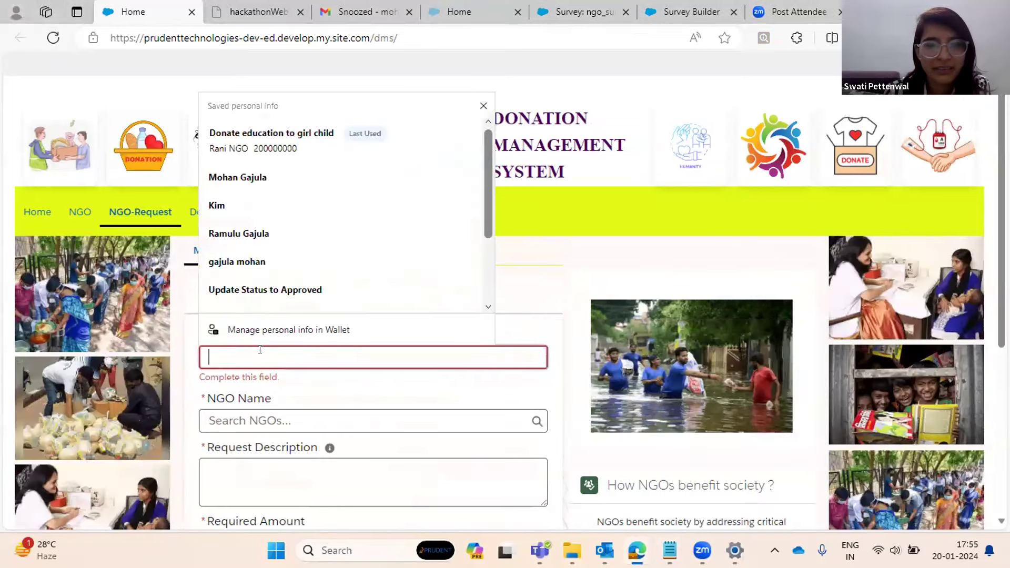
{"action": "type", "text": "Children education fund"}
{"action": "key", "text": "Tab"}
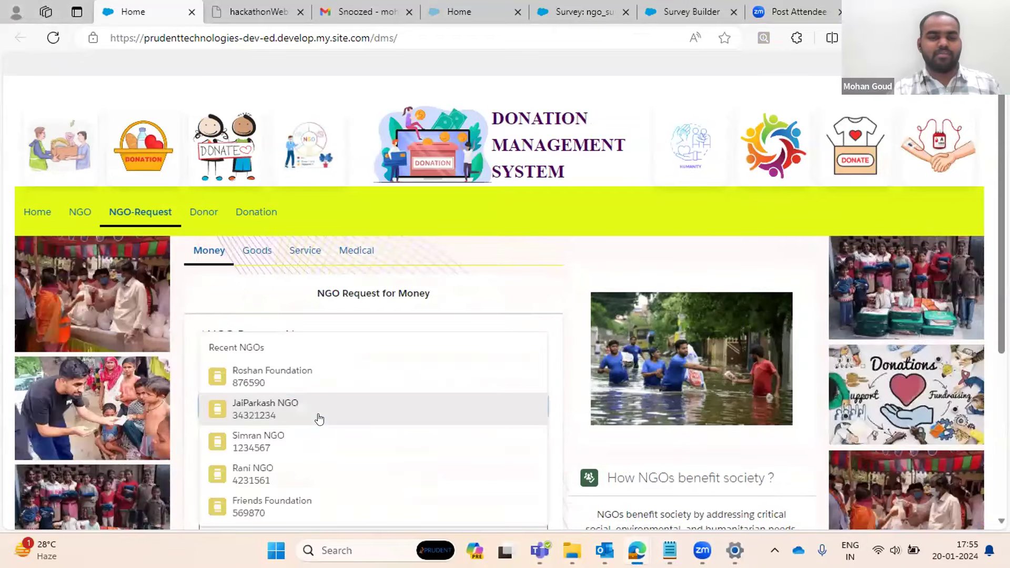
Choose Roshan Foundation and paste the request description from the demo notes.
{"action": "left_click", "coordinate": [283, 378]}
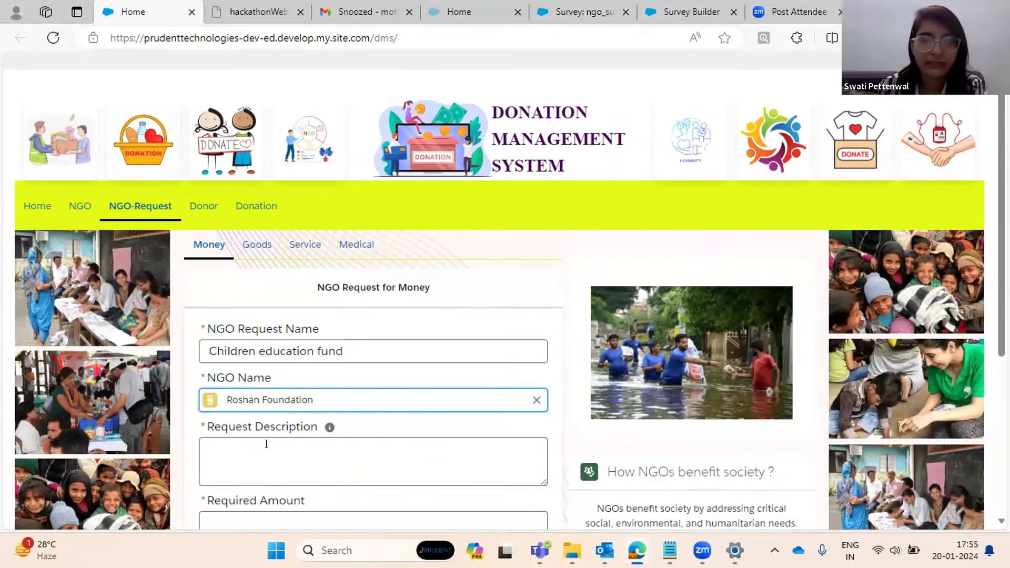
{"action": "scroll", "coordinate": [266, 443], "scroll_direction": "down", "scroll_amount": 1}
{"action": "mouse_move", "coordinate": [670, 547]}
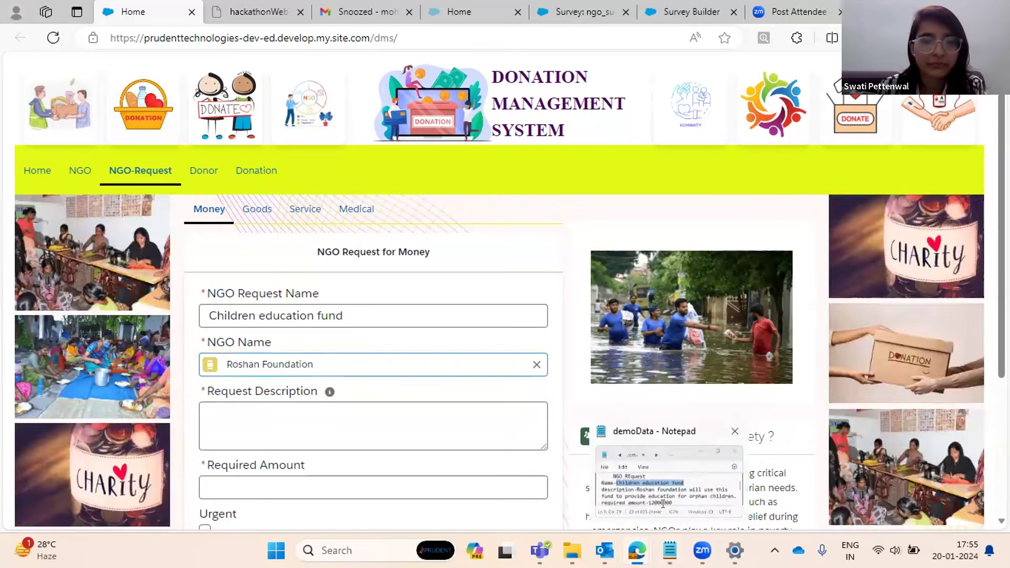
{"action": "left_click", "coordinate": [667, 508]}
{"action": "left_click", "coordinate": [621, 409]}
{"action": "left_click_drag", "start_coordinate": [621, 409], "coordinate": [820, 412]}
{"action": "key", "text": "ctrl+c"}
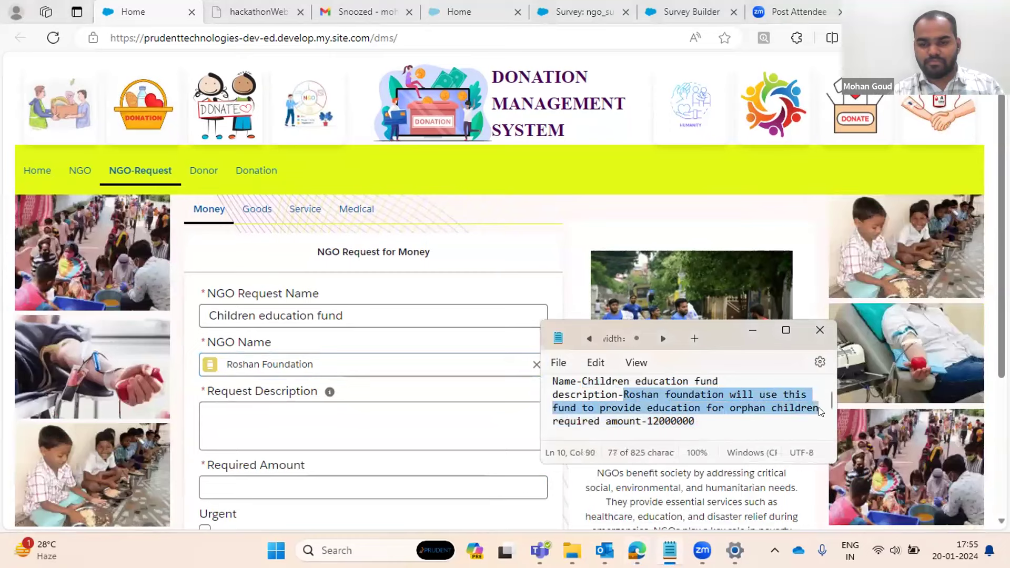
{"action": "left_click", "coordinate": [301, 413]}
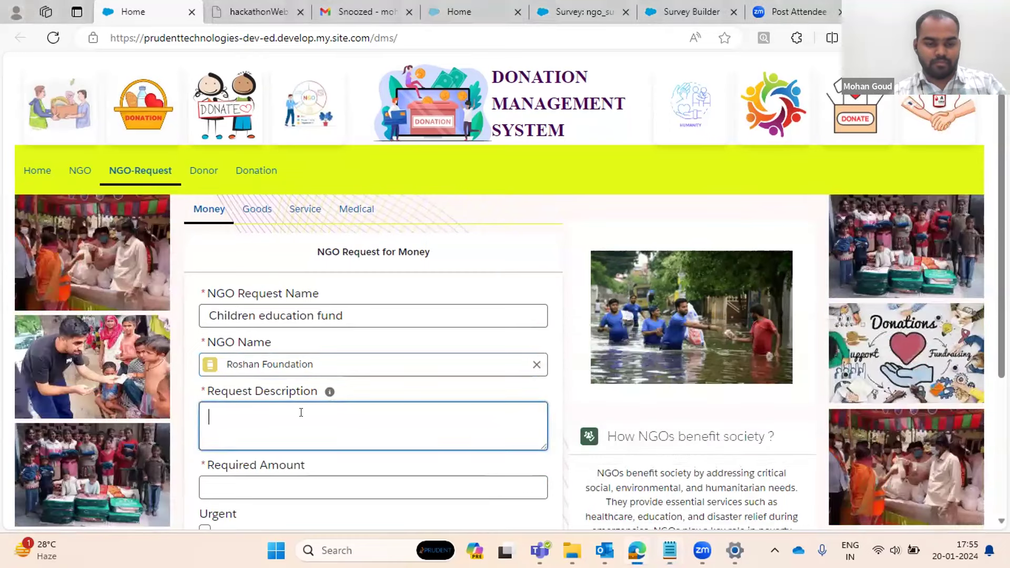
{"action": "key", "text": "ctrl+v"}
Enter the required amount of ₹12,000,000, save the request, and dismiss the success message.
{"action": "left_click", "coordinate": [423, 491]}
{"action": "type", "text": "12"}
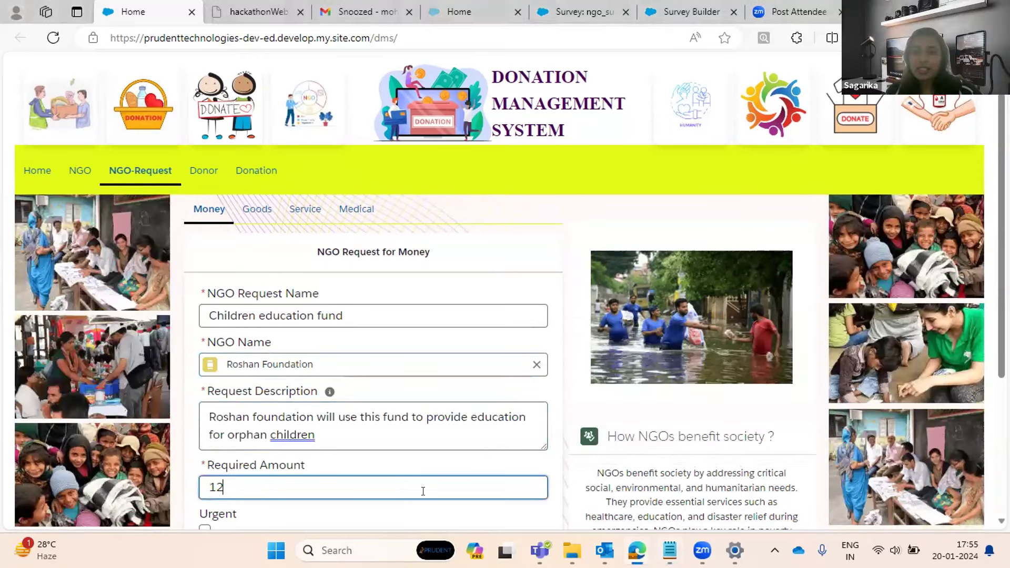
{"action": "type", "text": "000000"}
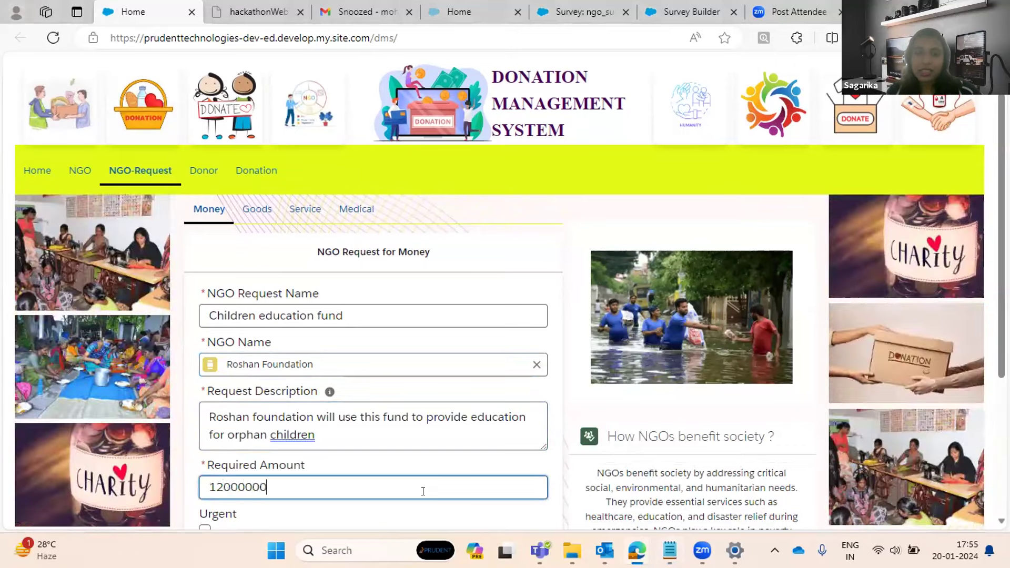
{"action": "scroll", "coordinate": [423, 491], "scroll_direction": "down", "scroll_amount": 3}
{"action": "left_click", "coordinate": [456, 431]}
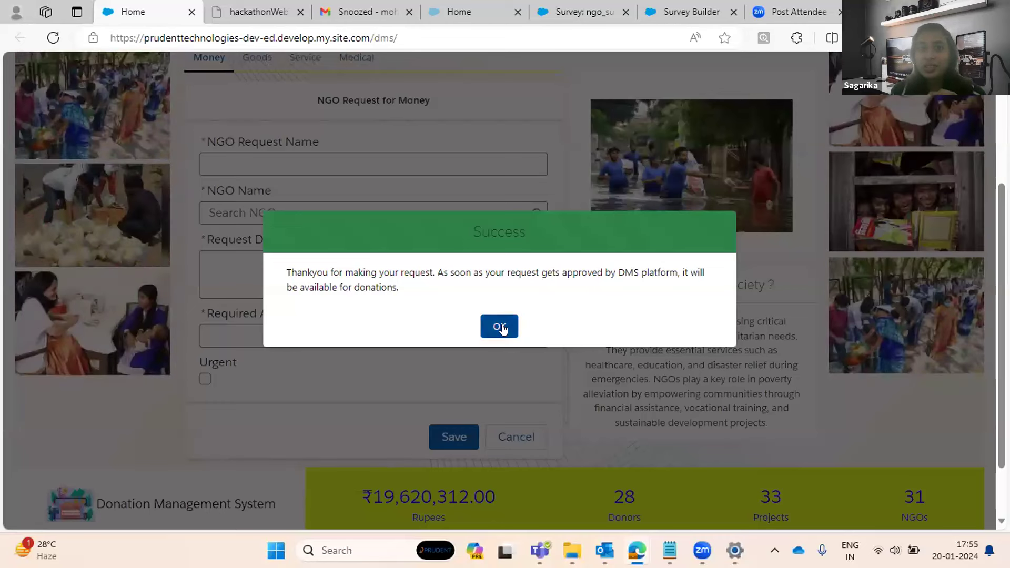
{"action": "left_click", "coordinate": [500, 327]}
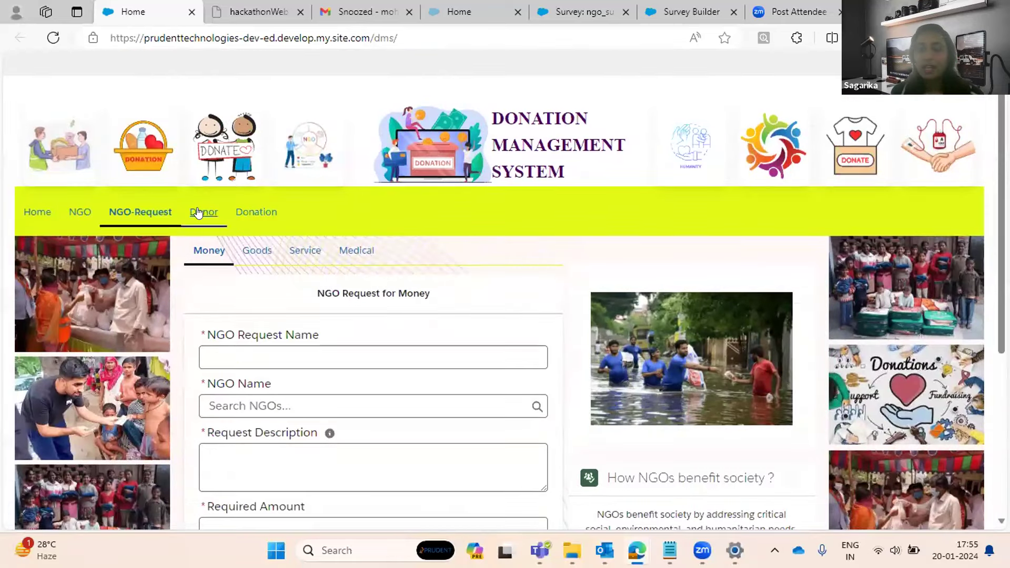
Glance at the Donor form, then flip through the Goods, Services and Medical request forms.
{"action": "left_click", "coordinate": [198, 212]}
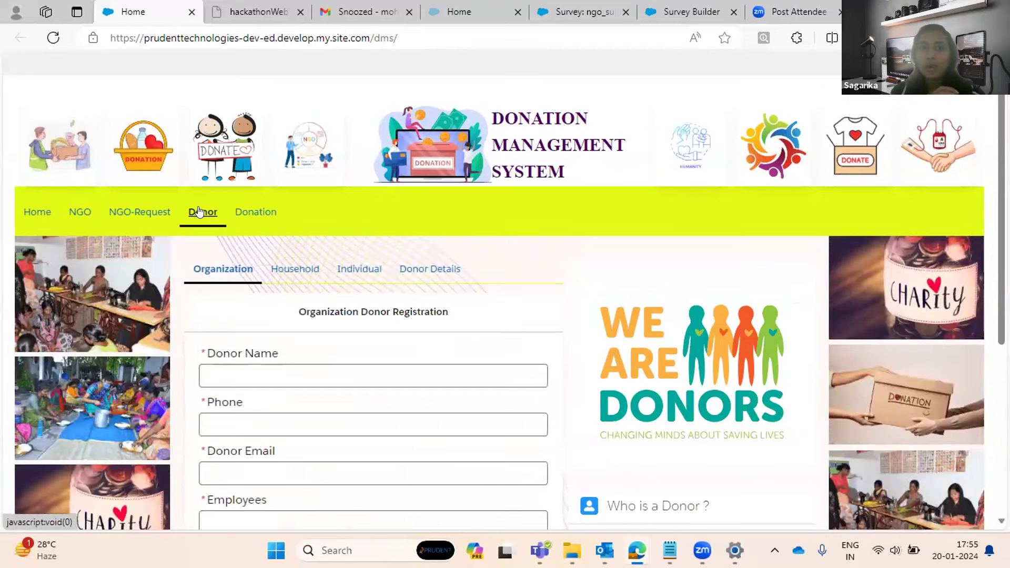
{"action": "scroll", "coordinate": [197, 211], "scroll_direction": "down", "scroll_amount": 1}
{"action": "left_click", "coordinate": [142, 160]}
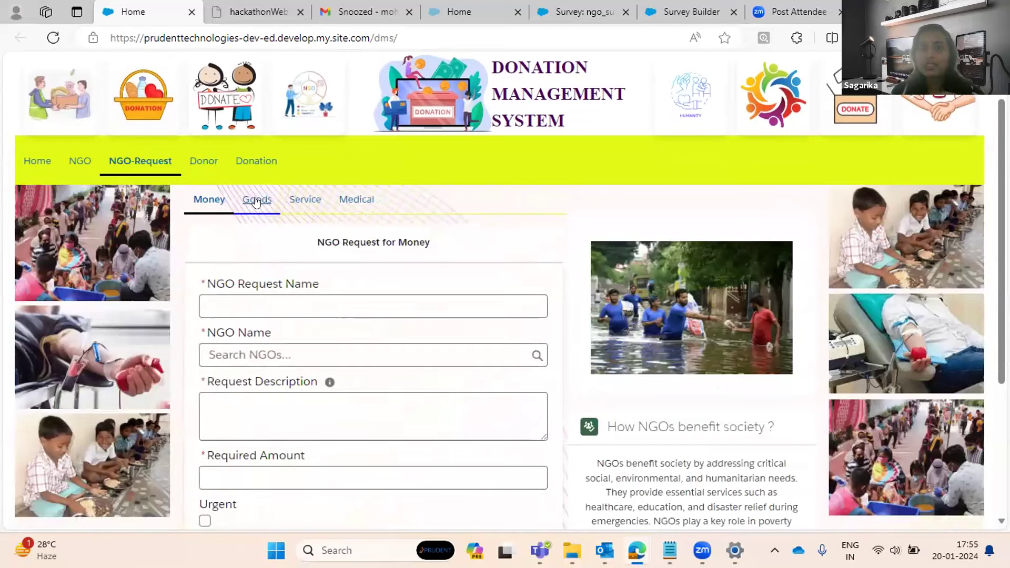
{"action": "left_click", "coordinate": [256, 202]}
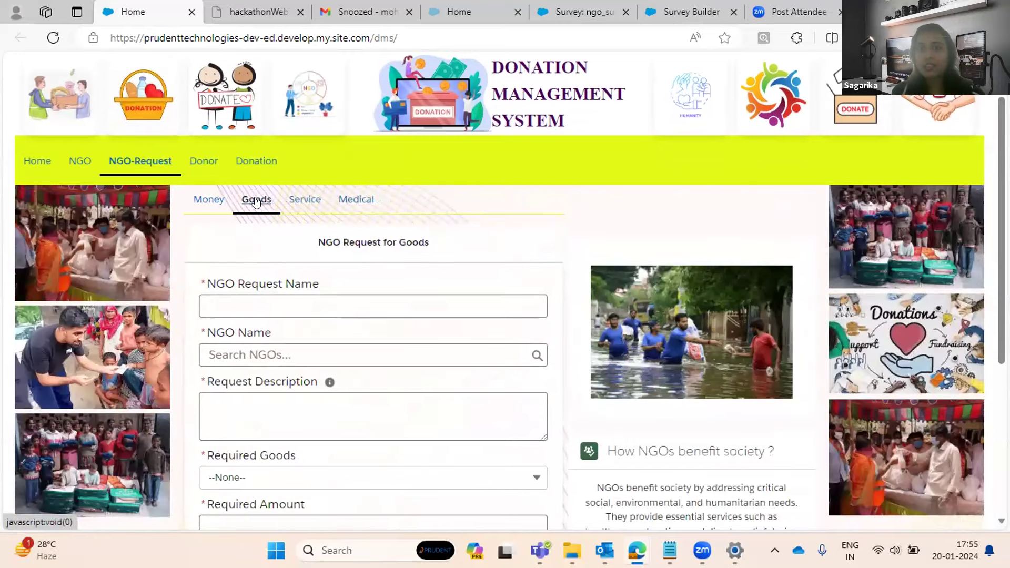
{"action": "left_click", "coordinate": [314, 204]}
{"action": "left_click", "coordinate": [351, 201]}
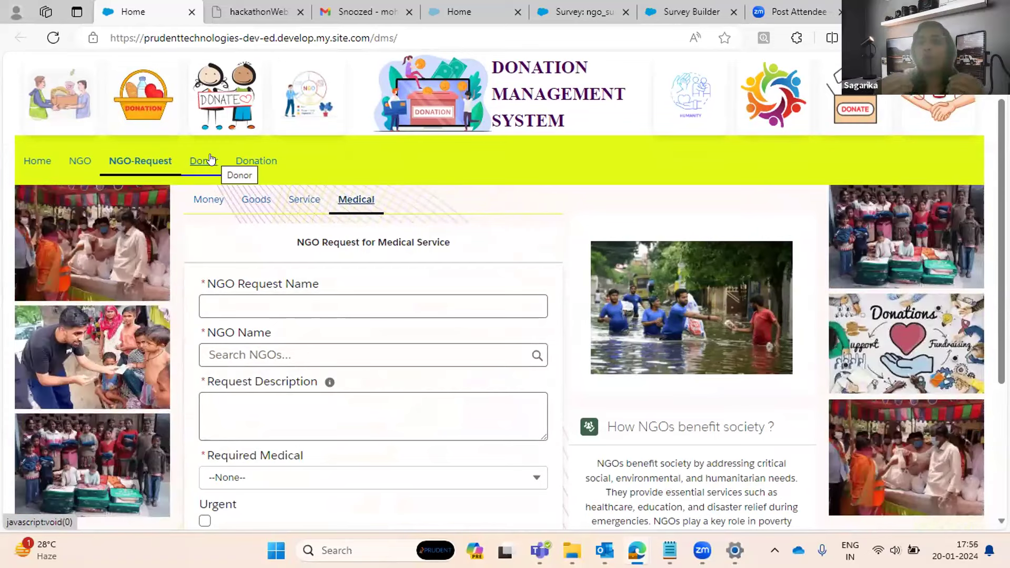
{"action": "scroll", "coordinate": [204, 242], "scroll_direction": "down", "scroll_amount": 1}
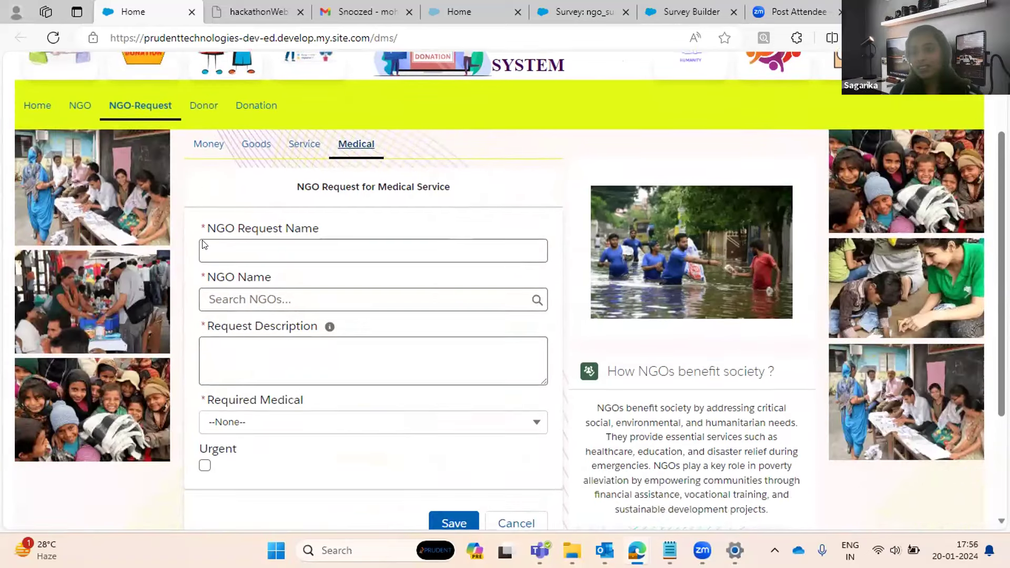
{"action": "scroll", "coordinate": [204, 244], "scroll_direction": "up", "scroll_amount": 1}
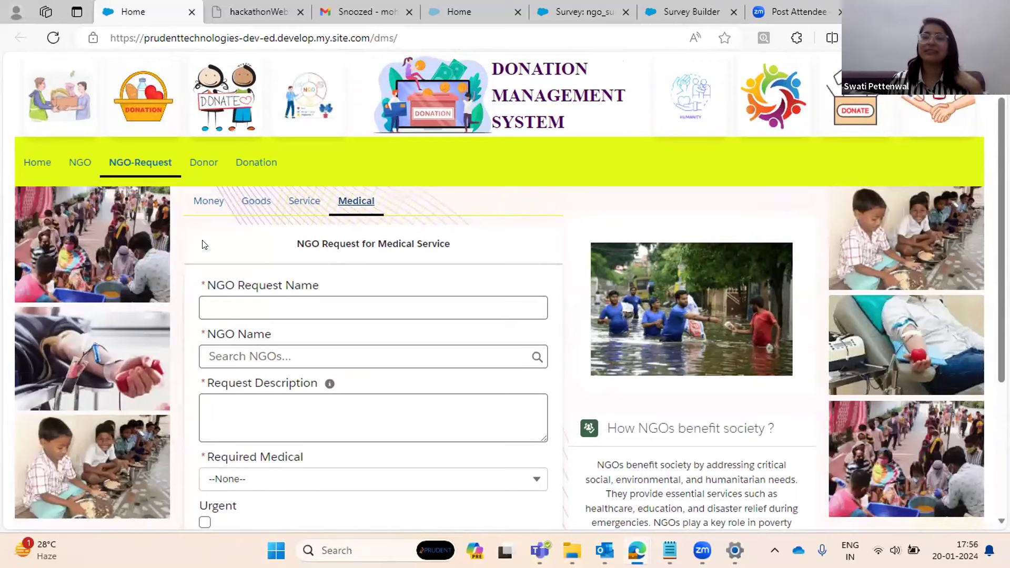
On the medical request form, pick Medicines and then Blood as the required medical item.
{"action": "left_click", "coordinate": [204, 161]}
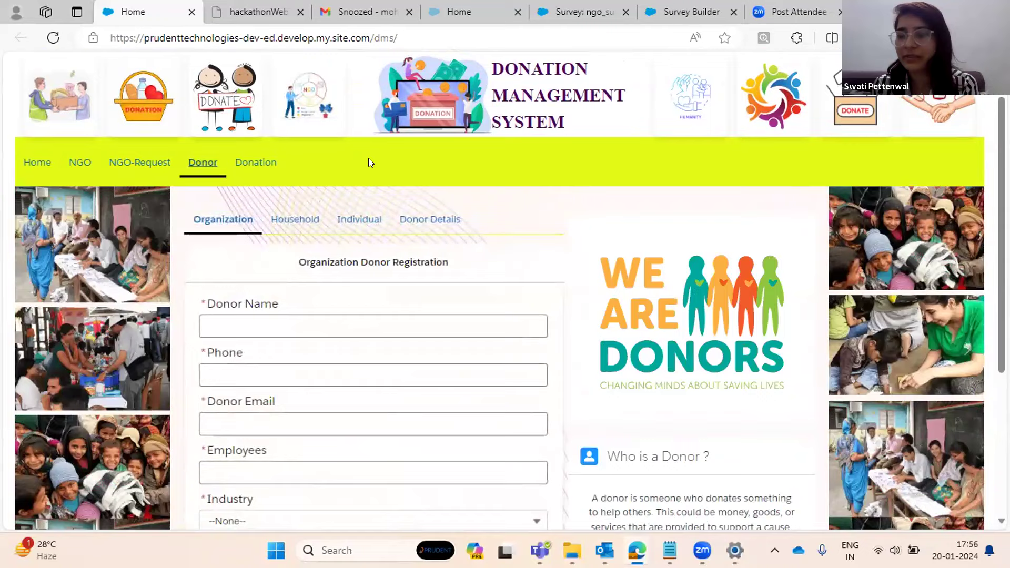
{"action": "scroll", "coordinate": [370, 160], "scroll_direction": "down", "scroll_amount": 1}
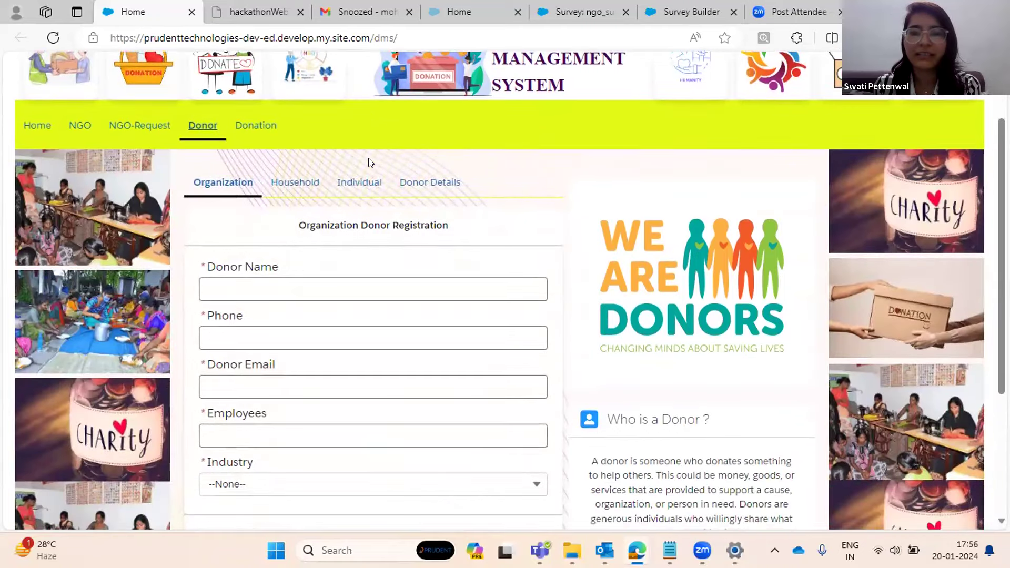
{"action": "left_click", "coordinate": [114, 124]}
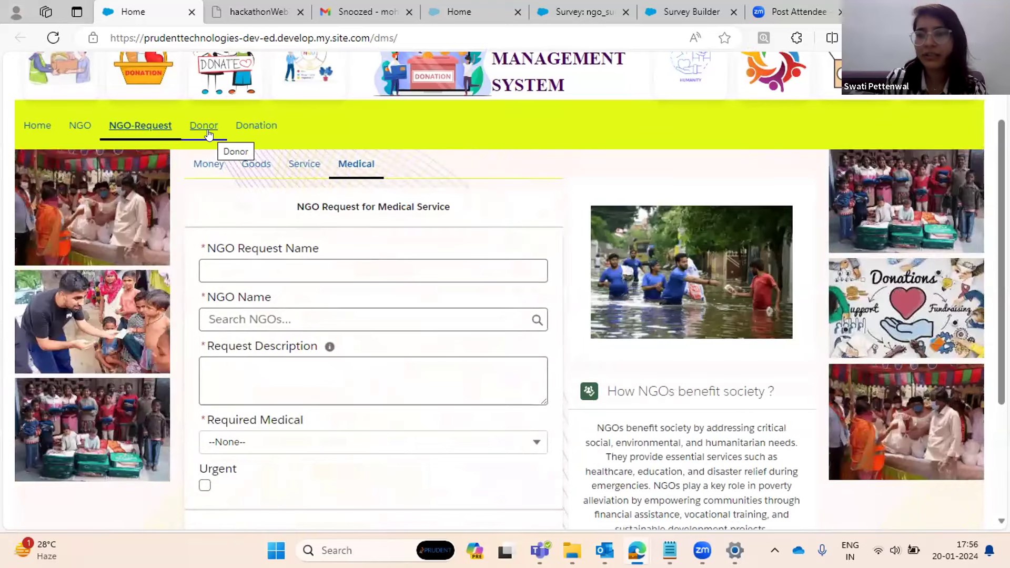
{"action": "scroll", "coordinate": [352, 259], "scroll_direction": "down", "scroll_amount": 1}
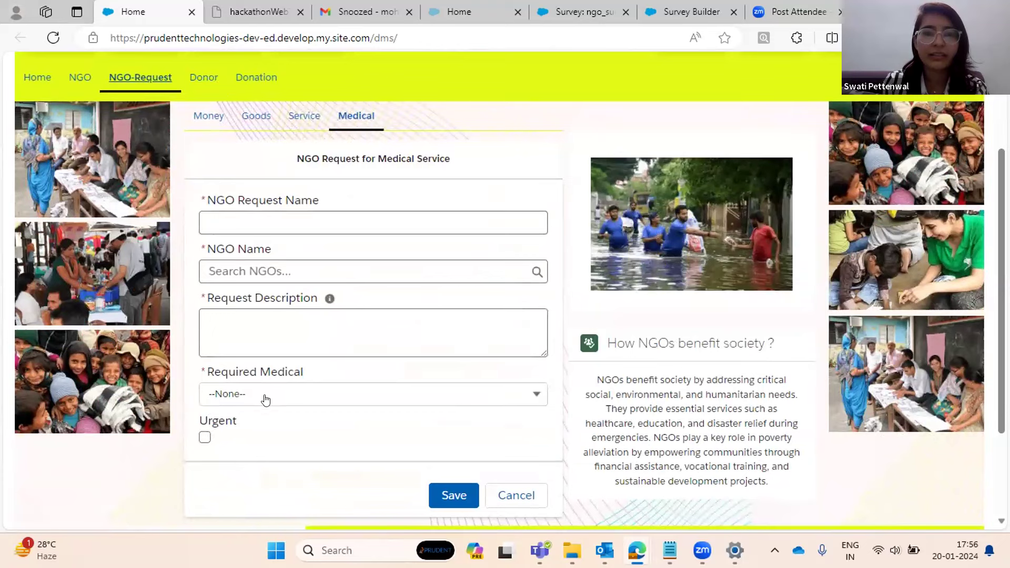
{"action": "left_click", "coordinate": [265, 400]}
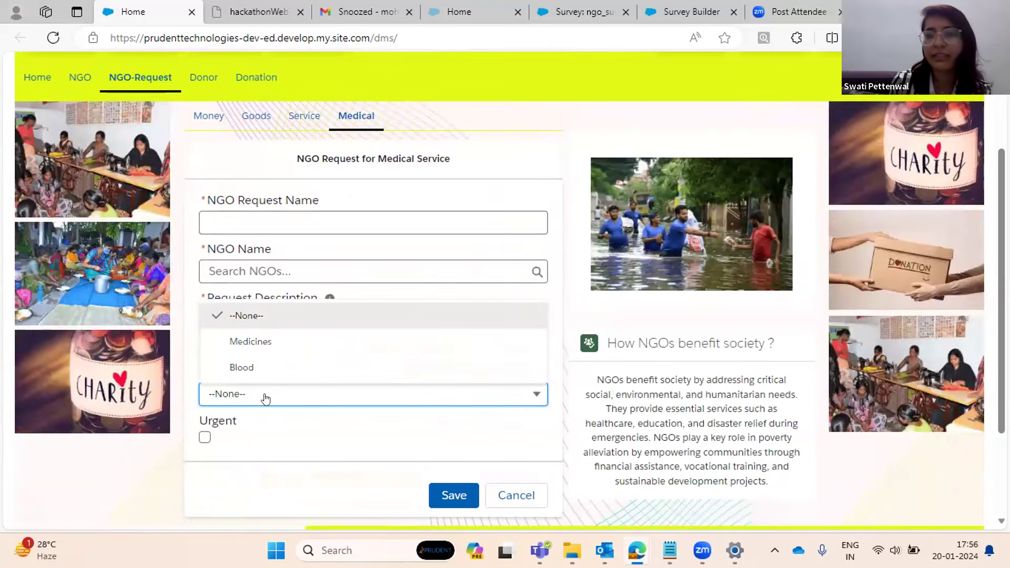
{"action": "left_click", "coordinate": [266, 343]}
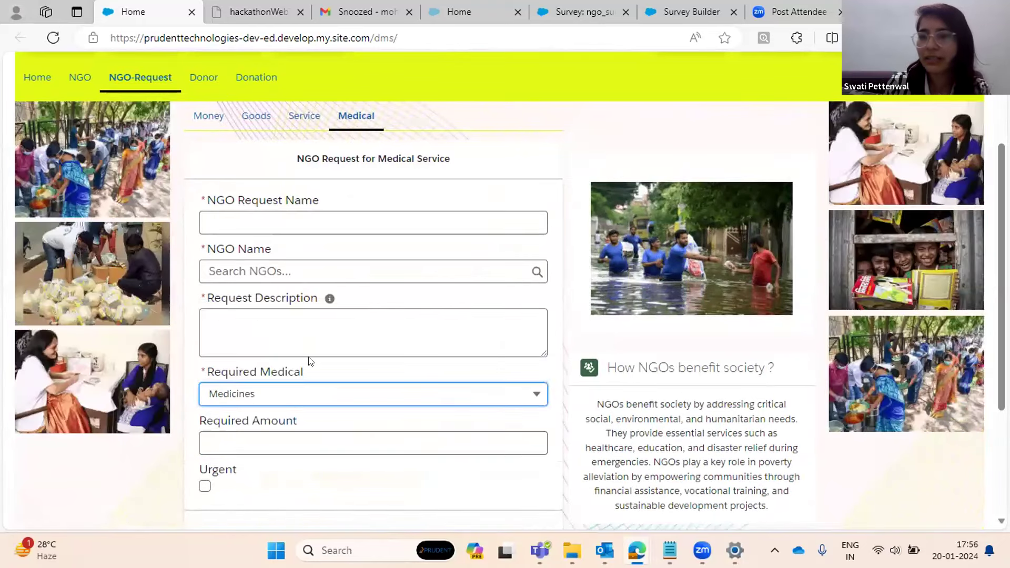
{"action": "left_click", "coordinate": [267, 398]}
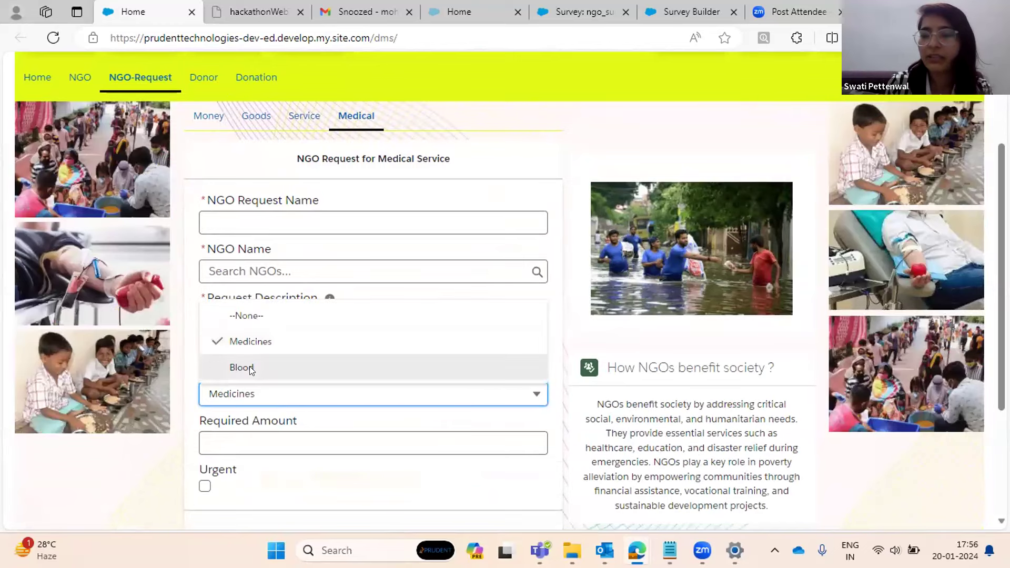
{"action": "left_click", "coordinate": [249, 367]}
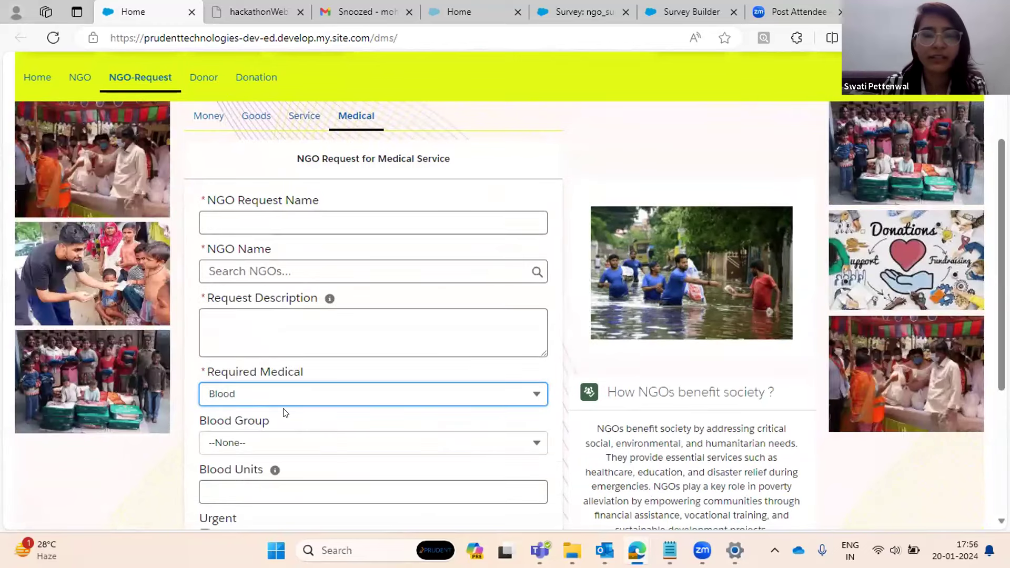
{"action": "scroll", "coordinate": [283, 412], "scroll_direction": "up", "scroll_amount": 2}
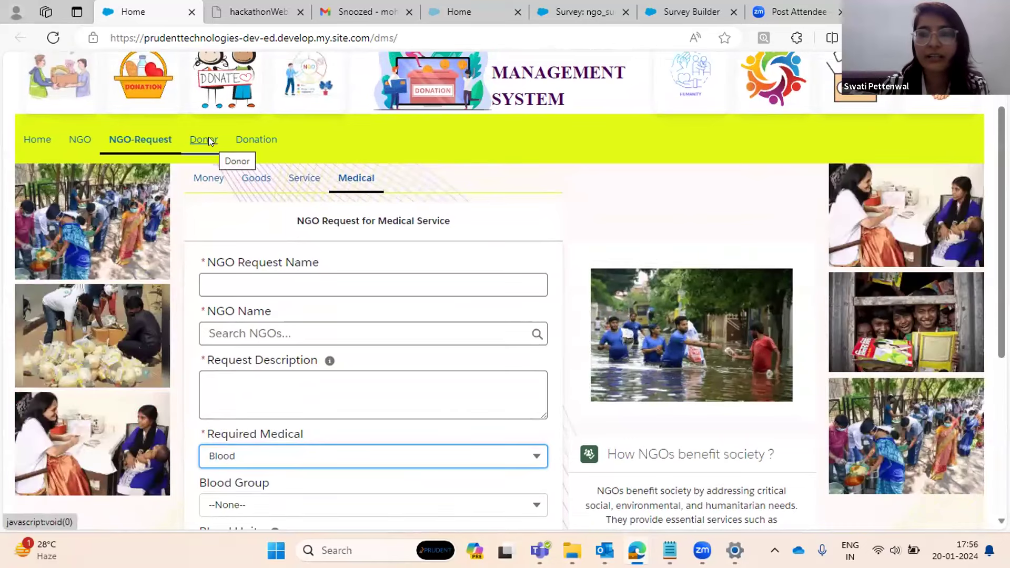
On the goods request form, browse the Required Goods options without choosing one.
{"action": "left_click", "coordinate": [209, 140]}
{"action": "left_click", "coordinate": [160, 141]}
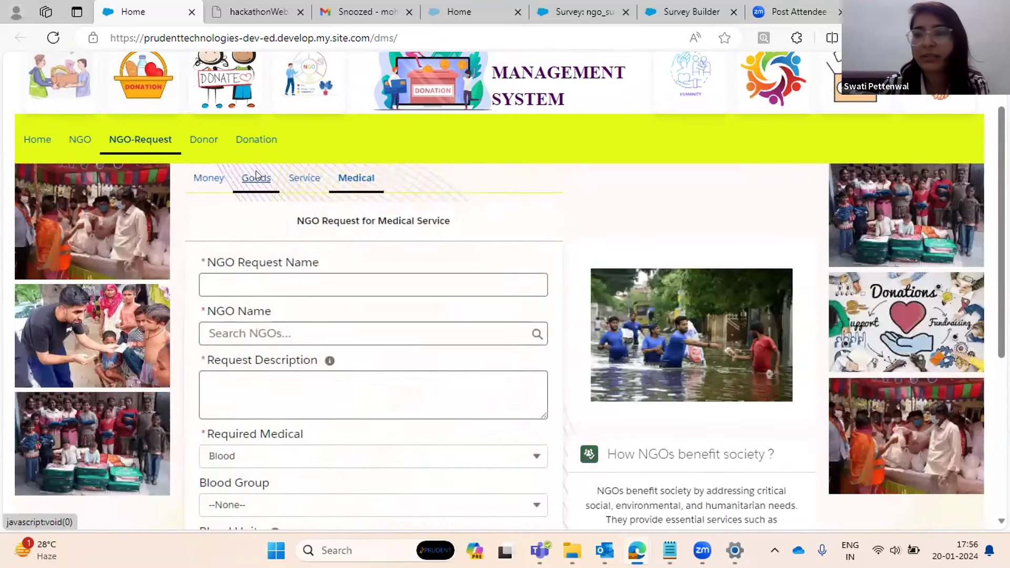
{"action": "left_click", "coordinate": [255, 171]}
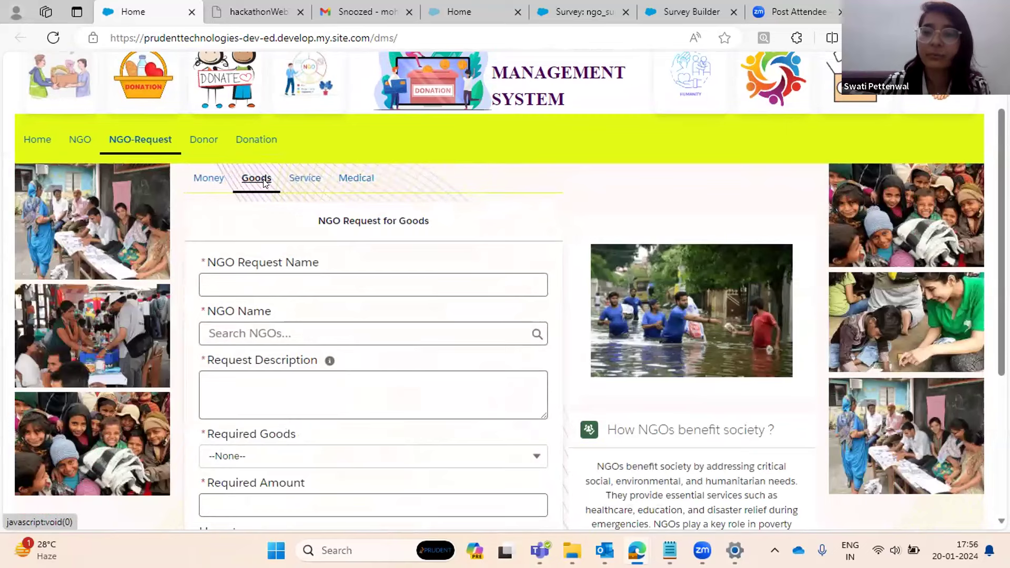
{"action": "scroll", "coordinate": [271, 275], "scroll_direction": "down", "scroll_amount": 3}
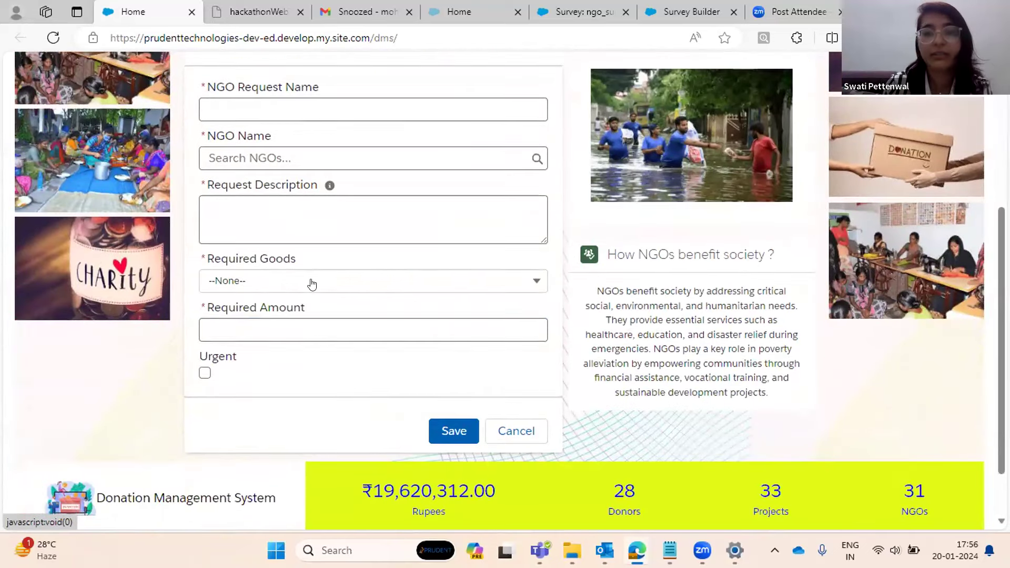
{"action": "left_click", "coordinate": [384, 276]}
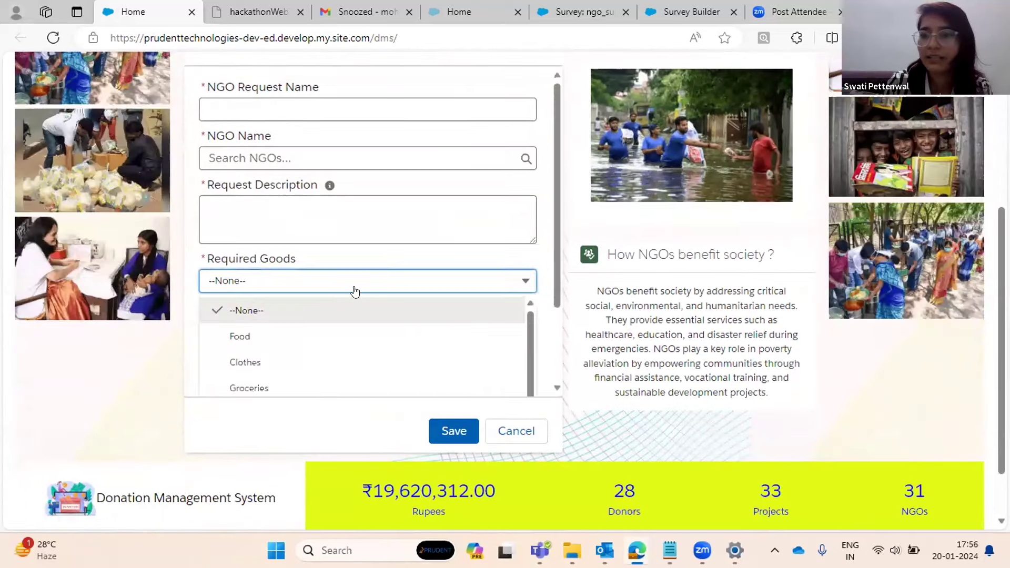
{"action": "scroll", "coordinate": [293, 357], "scroll_direction": "down", "scroll_amount": 1}
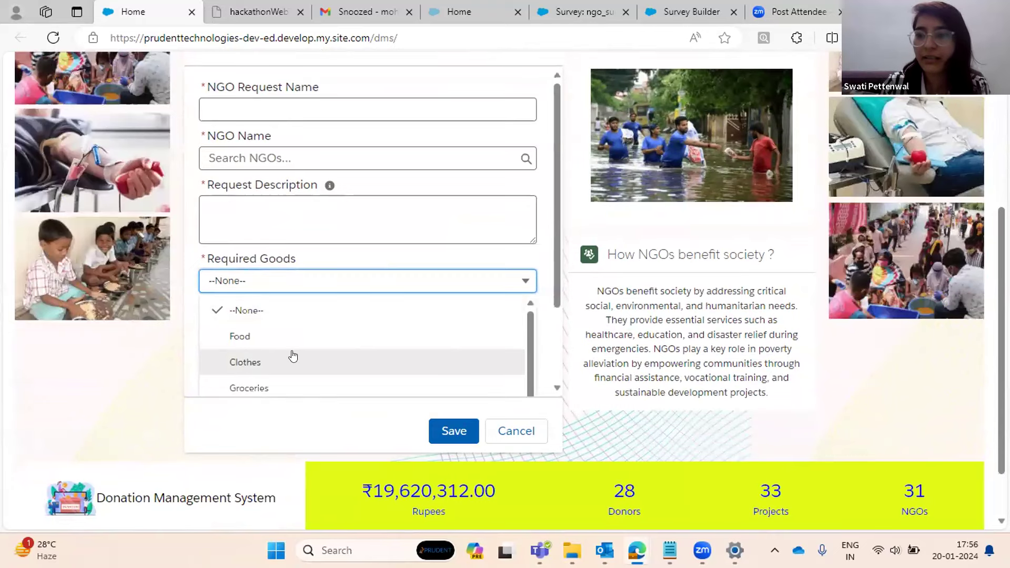
{"action": "scroll", "coordinate": [114, 382], "scroll_direction": "up", "scroll_amount": 2}
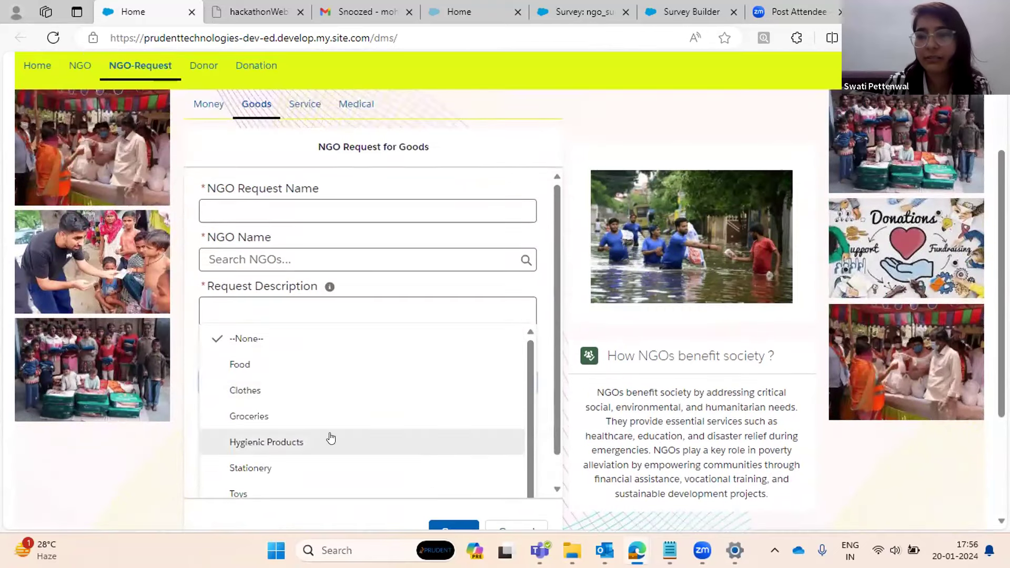
{"action": "scroll", "coordinate": [330, 439], "scroll_direction": "down", "scroll_amount": 1}
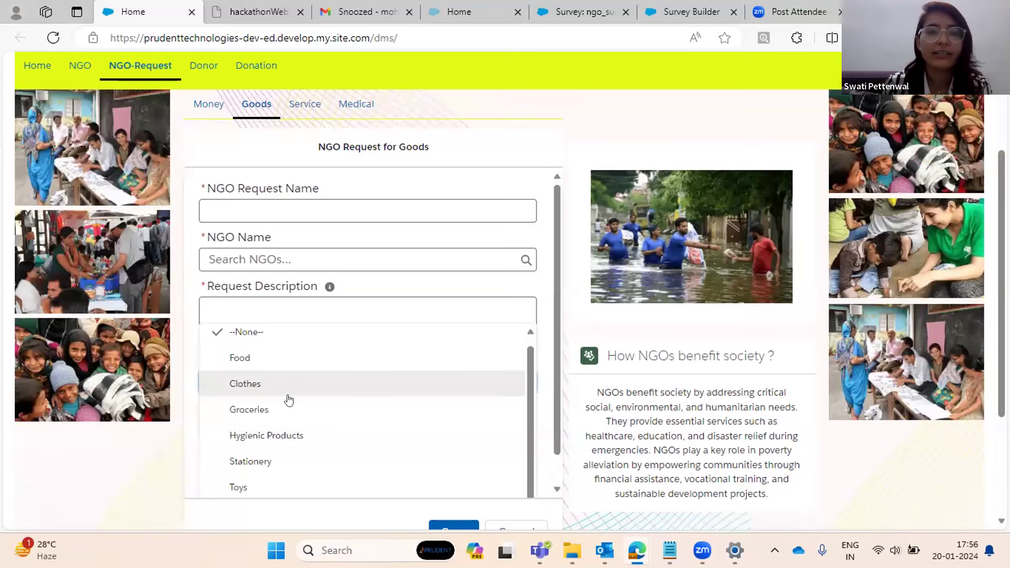
{"action": "left_click", "coordinate": [478, 160]}
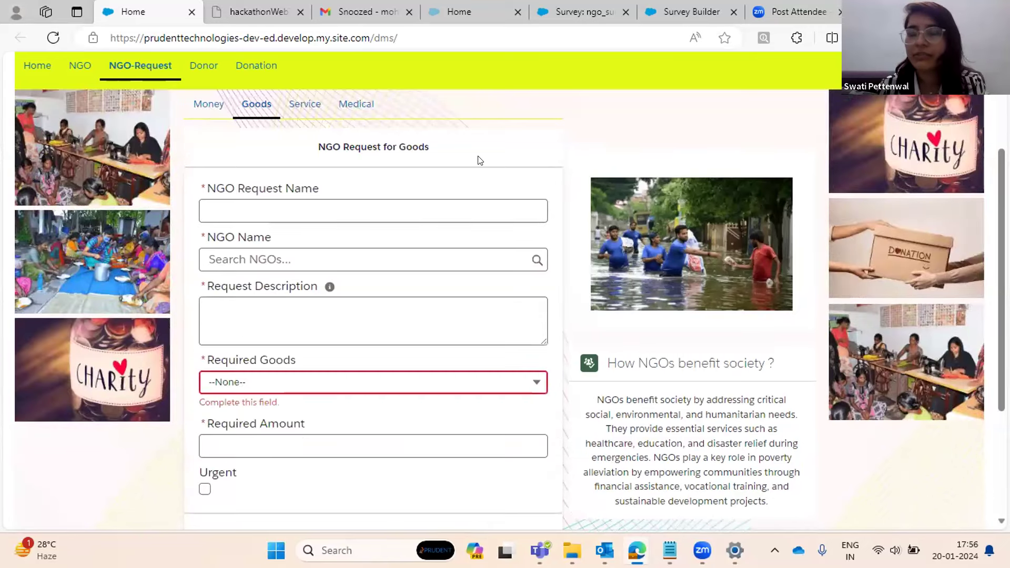
On the service request form, browse the Required Services options without choosing one.
{"action": "left_click", "coordinate": [309, 105]}
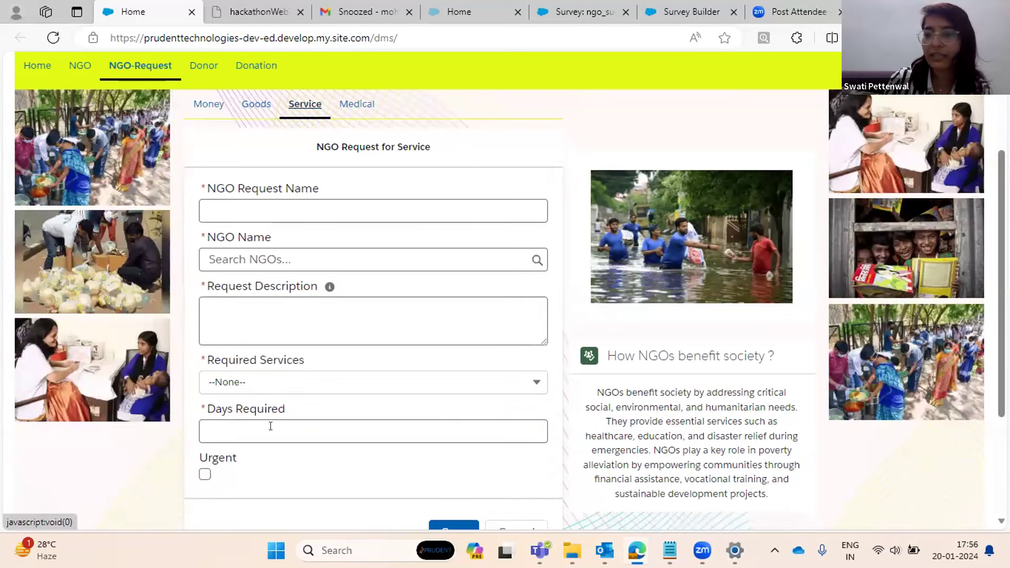
{"action": "left_click", "coordinate": [323, 385]}
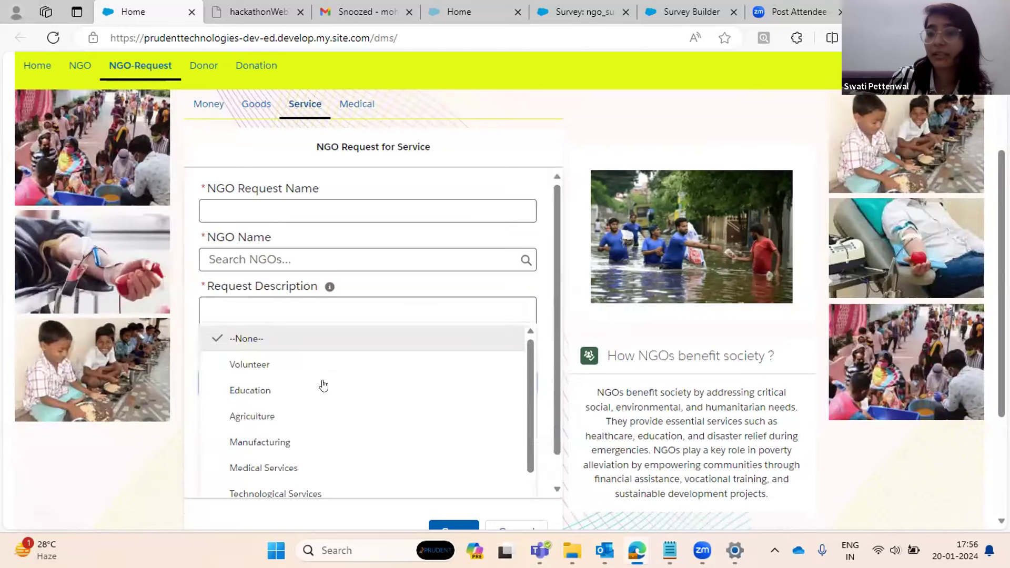
{"action": "scroll", "coordinate": [303, 456], "scroll_direction": "down", "scroll_amount": 1}
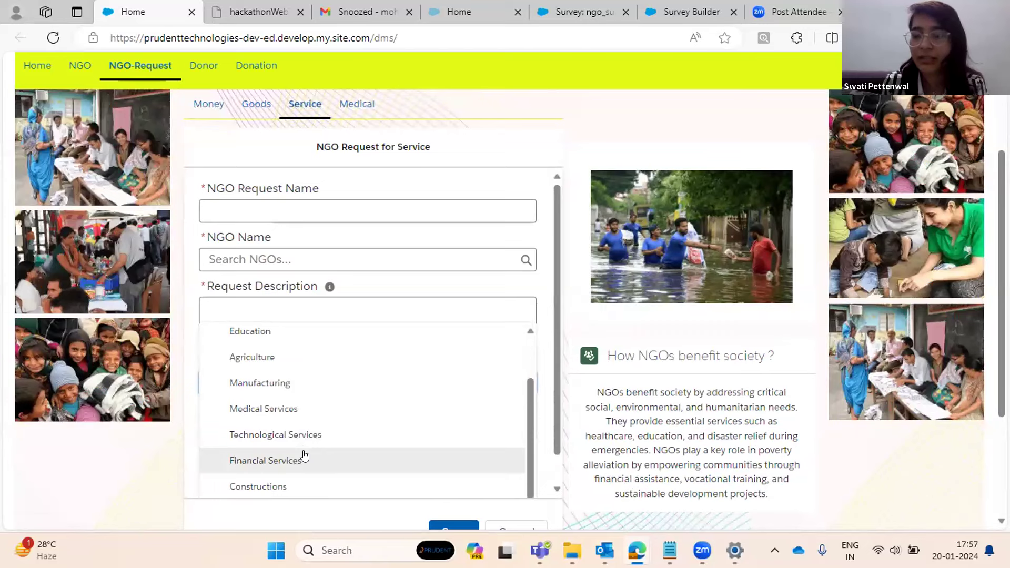
{"action": "scroll", "coordinate": [304, 456], "scroll_direction": "up", "scroll_amount": 1}
{"action": "scroll", "coordinate": [304, 456], "scroll_direction": "down", "scroll_amount": 1}
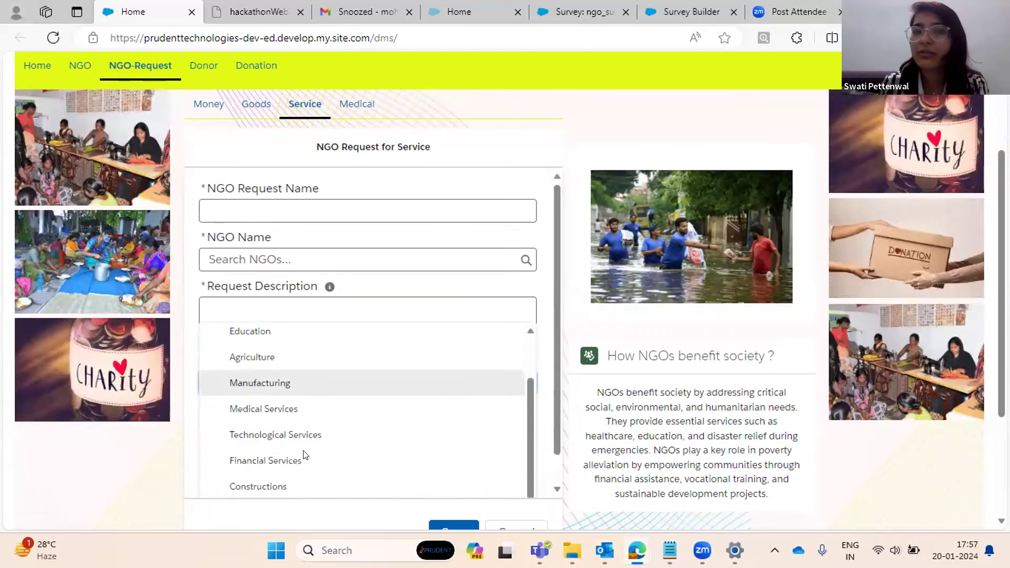
{"action": "left_click", "coordinate": [122, 472]}
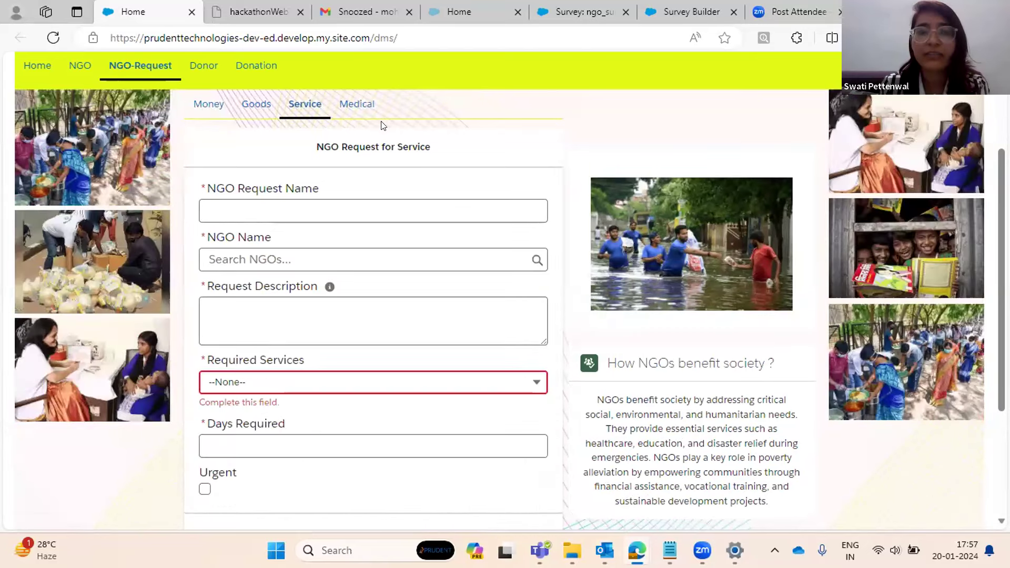
{"action": "left_click", "coordinate": [334, 384]}
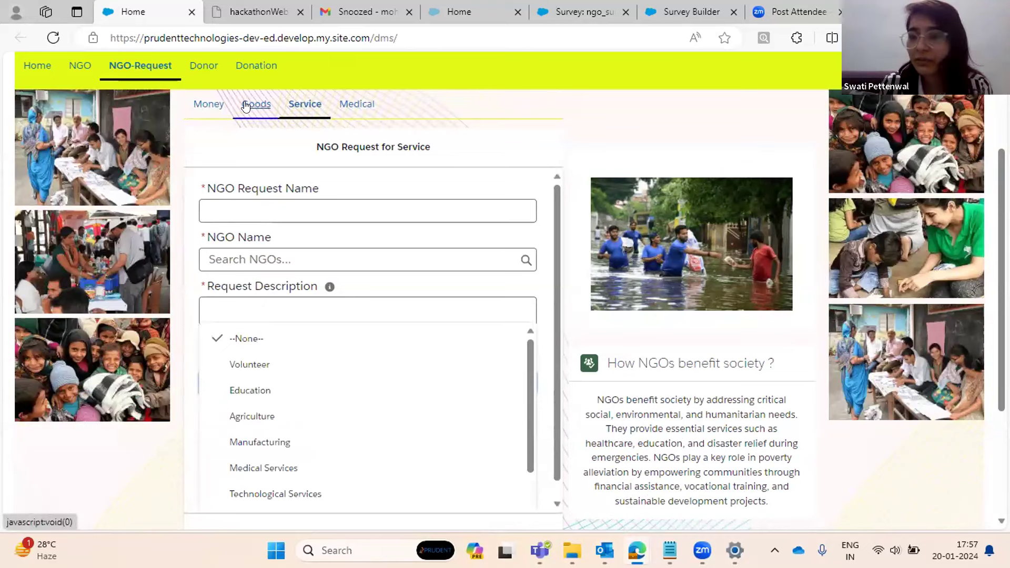
{"action": "left_click", "coordinate": [246, 105]}
On the medical form, set blood group A- and required item Medicines, then go to the Donor page.
{"action": "left_click", "coordinate": [355, 104]}
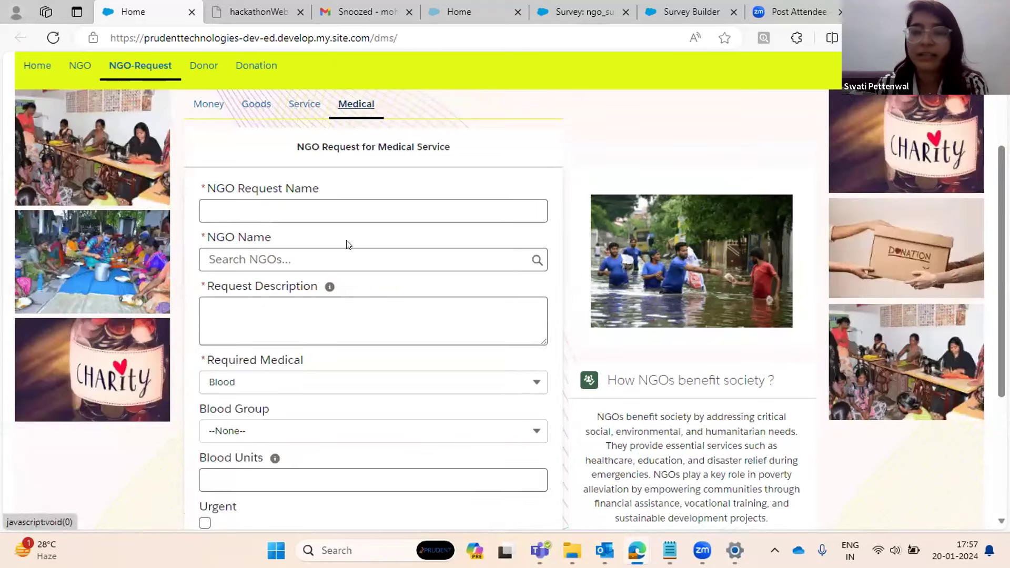
{"action": "scroll", "coordinate": [346, 244], "scroll_direction": "down", "scroll_amount": 3}
{"action": "left_click", "coordinate": [348, 355]}
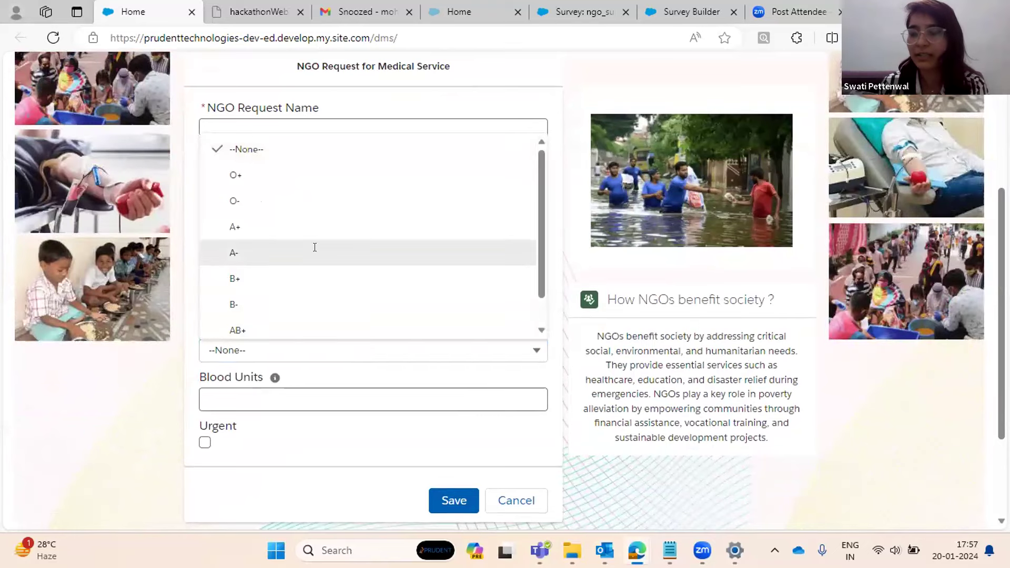
{"action": "left_click", "coordinate": [315, 255]}
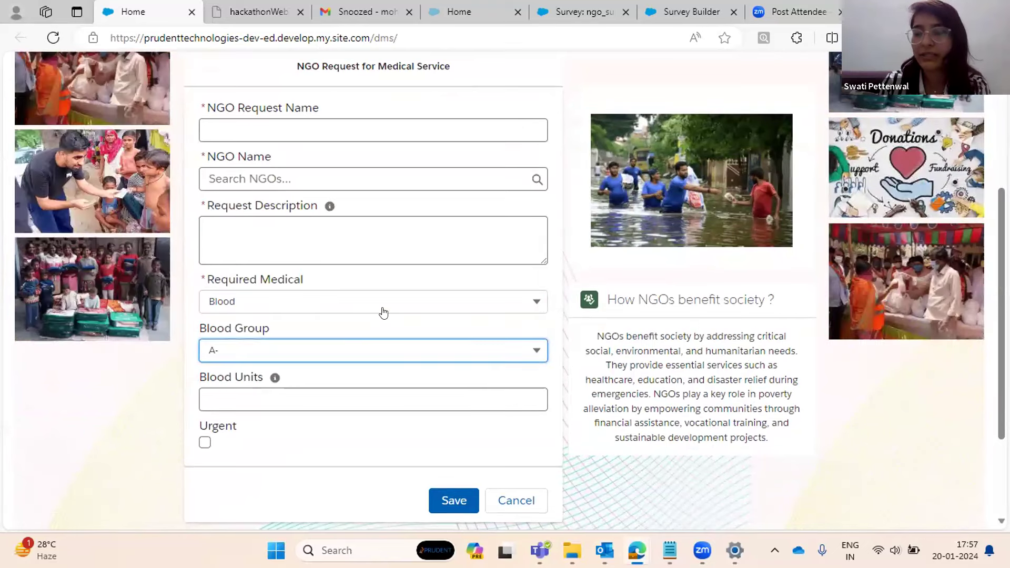
{"action": "left_click", "coordinate": [384, 313]}
{"action": "left_click", "coordinate": [316, 356]}
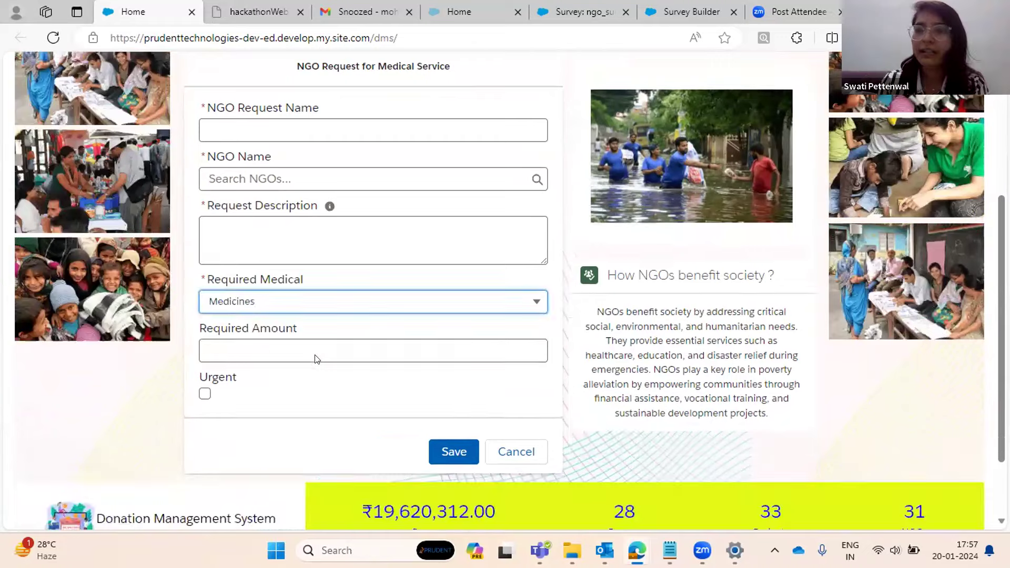
{"action": "scroll", "coordinate": [315, 359], "scroll_direction": "up", "scroll_amount": 2}
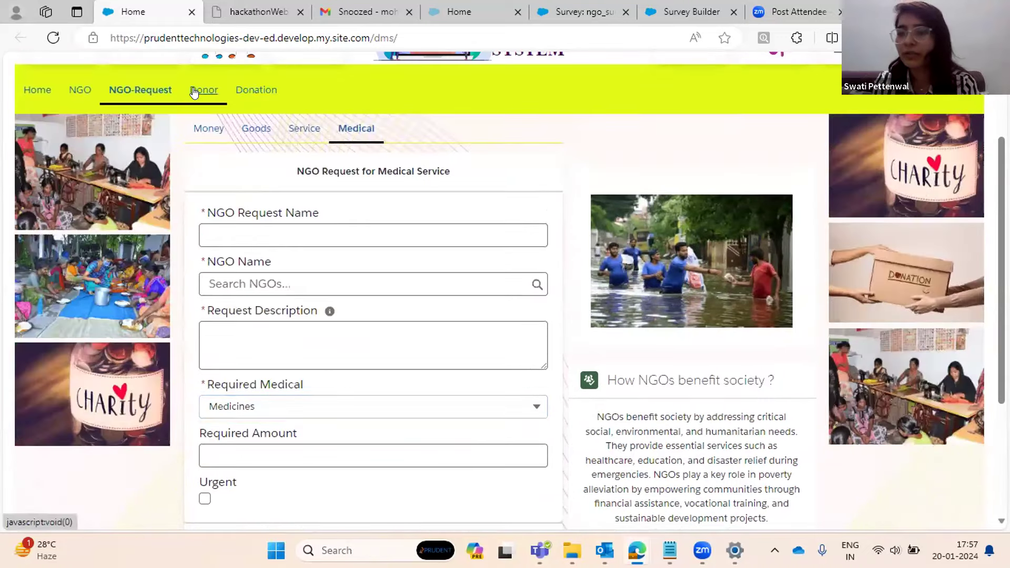
{"action": "left_click", "coordinate": [194, 93]}
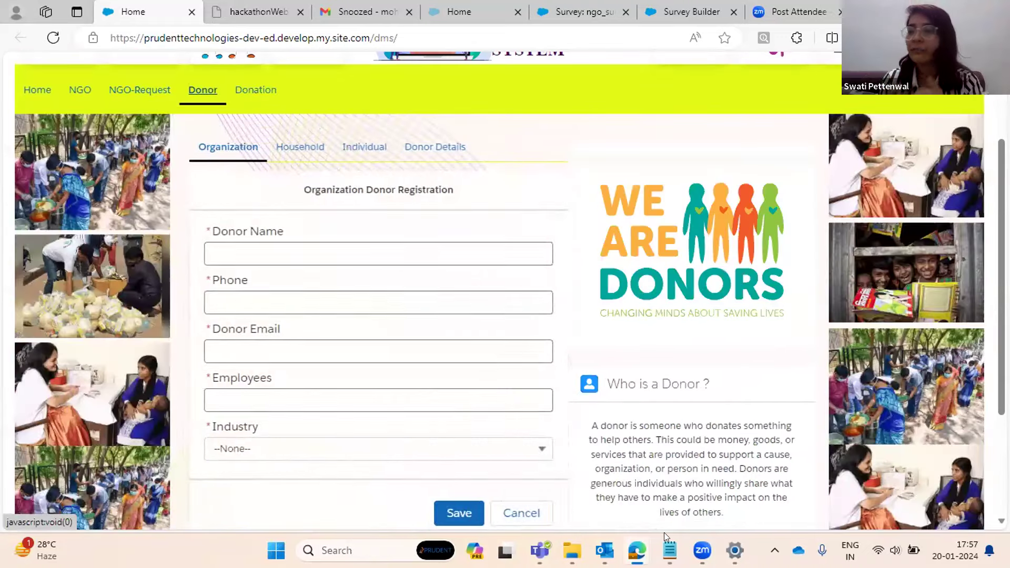
Switch to Flow Builder and open the Survey Feedback Form For NGO flow from the flows list.
{"action": "mouse_move", "coordinate": [664, 533]}
{"action": "left_click", "coordinate": [569, 492]}
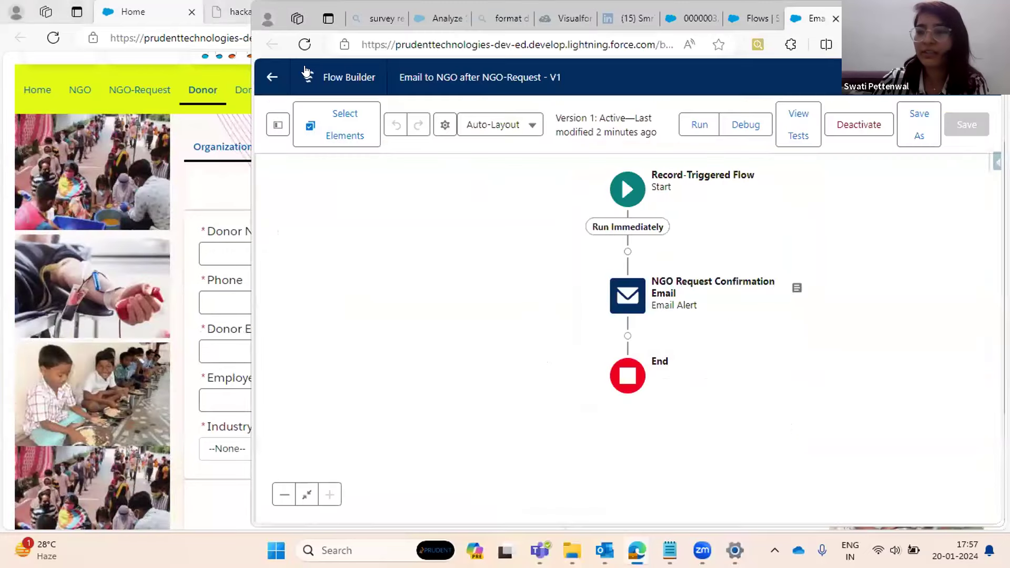
{"action": "left_click", "coordinate": [268, 70]}
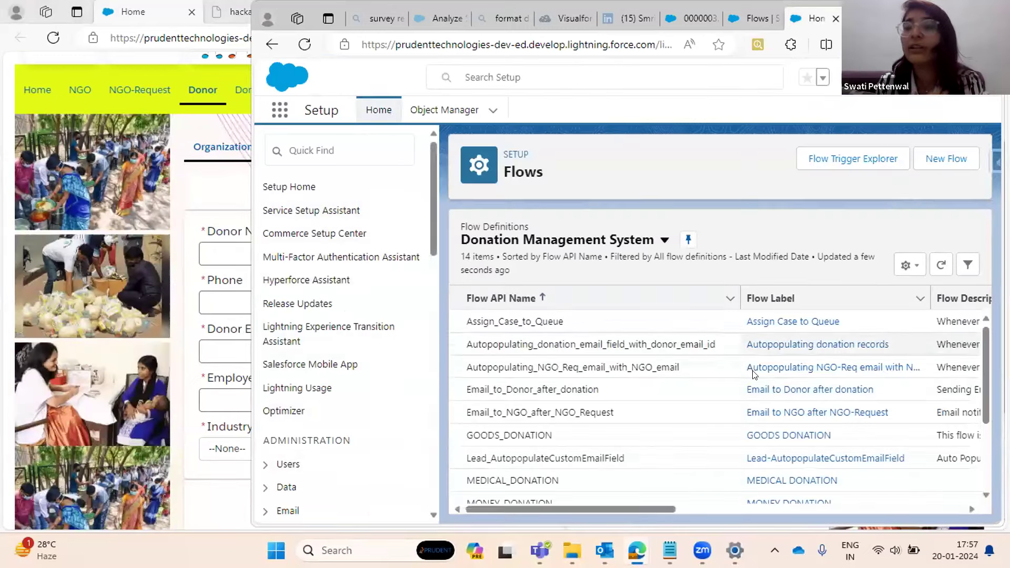
{"action": "scroll", "coordinate": [753, 374], "scroll_direction": "down", "scroll_amount": 1}
{"action": "scroll", "coordinate": [754, 375], "scroll_direction": "down", "scroll_amount": 5}
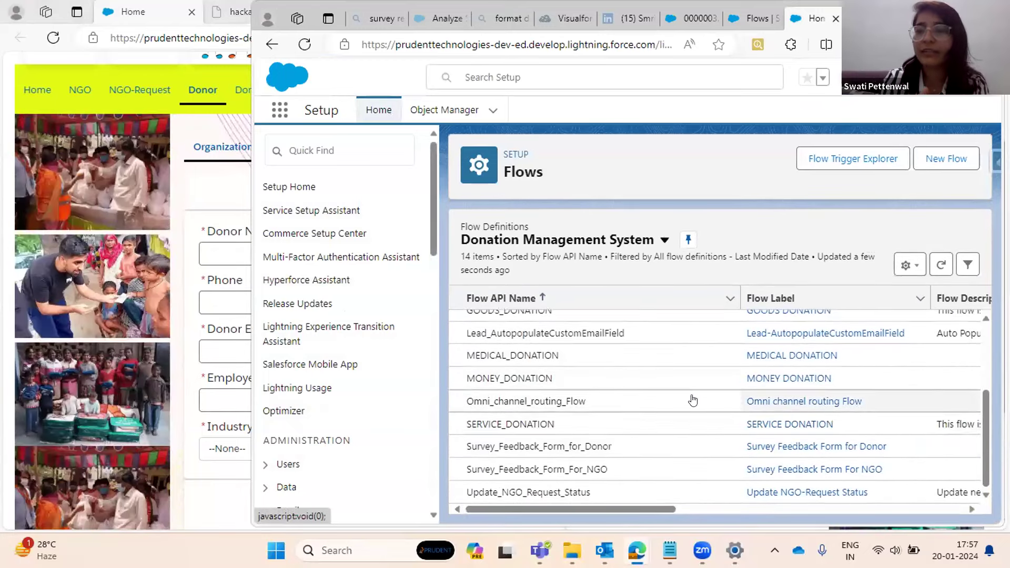
{"action": "scroll", "coordinate": [656, 410], "scroll_direction": "right", "scroll_amount": 3}
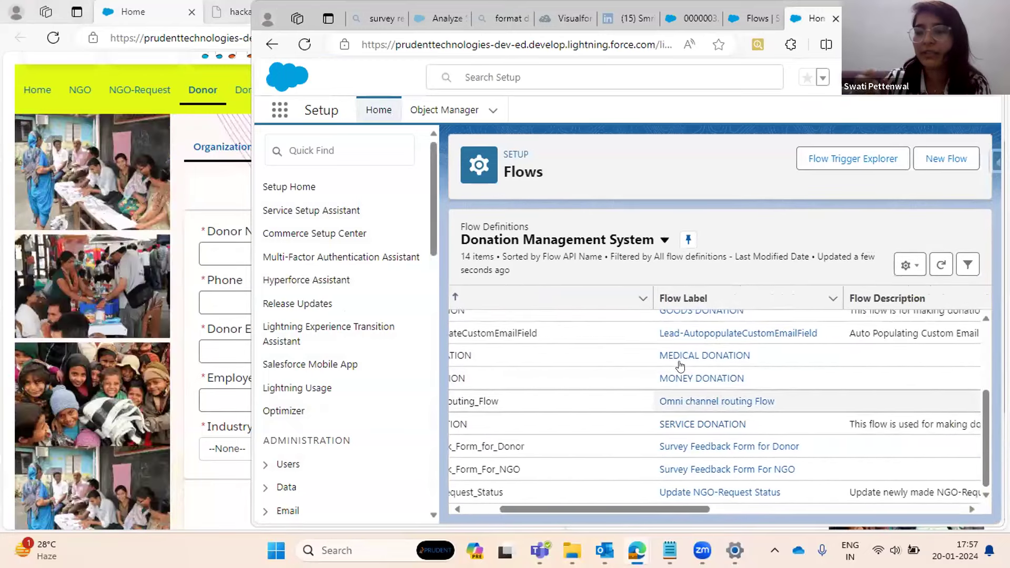
{"action": "left_click", "coordinate": [700, 470]}
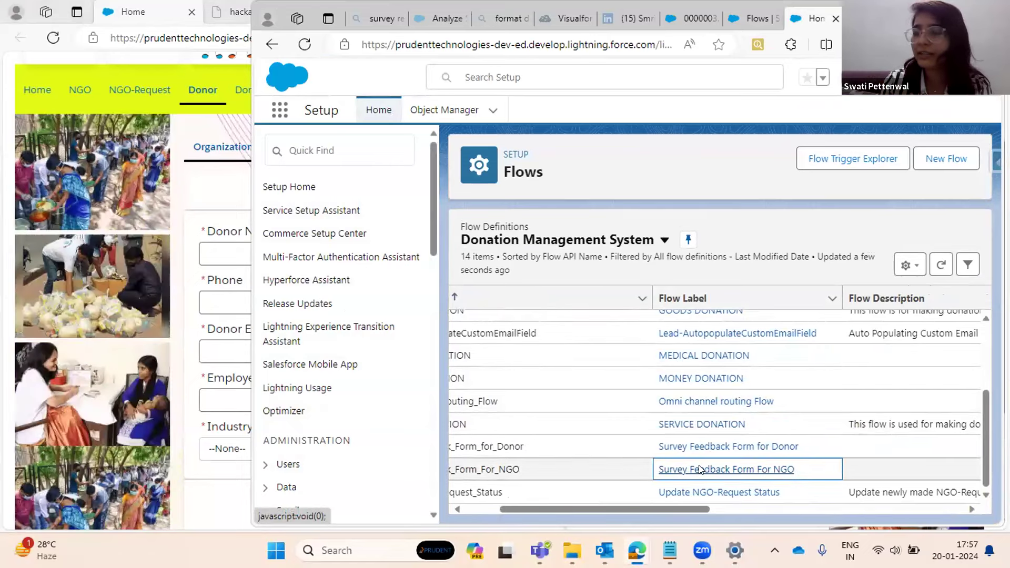
{"action": "left_click", "coordinate": [700, 470]}
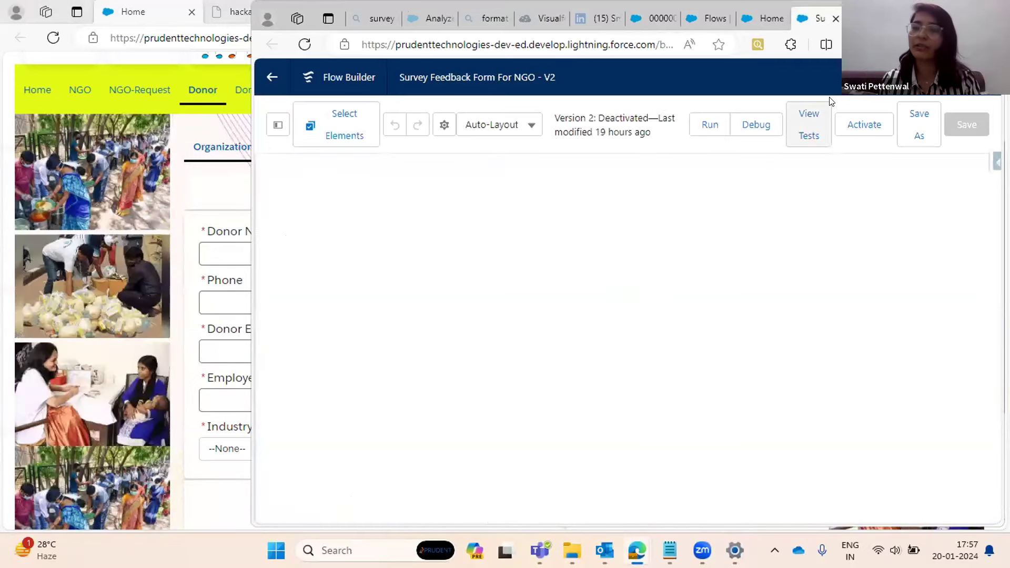
Activate the Survey Feedback Form For NGO flow and return to the flows list.
{"action": "left_click", "coordinate": [842, 122]}
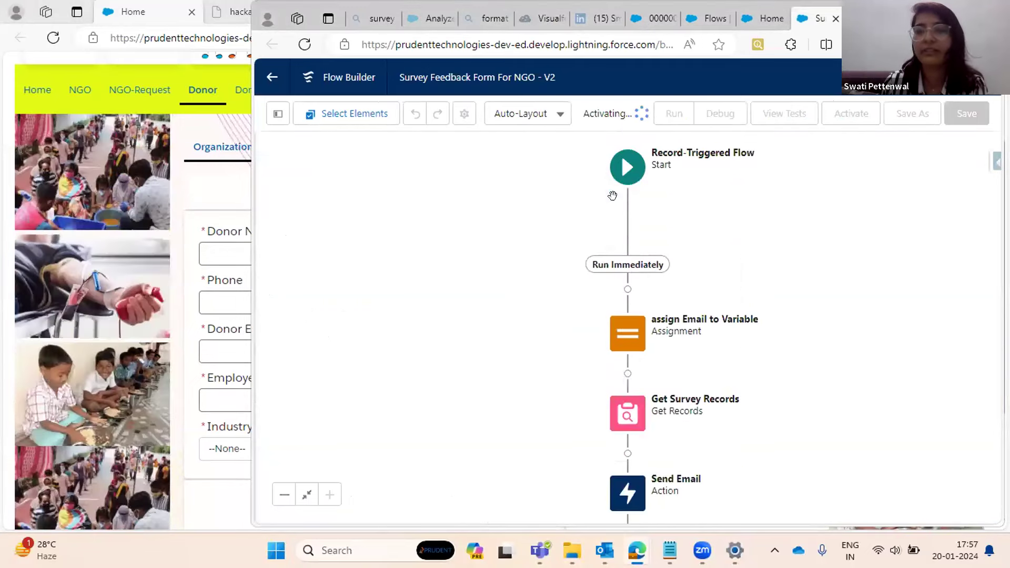
{"action": "left_click", "coordinate": [272, 76]}
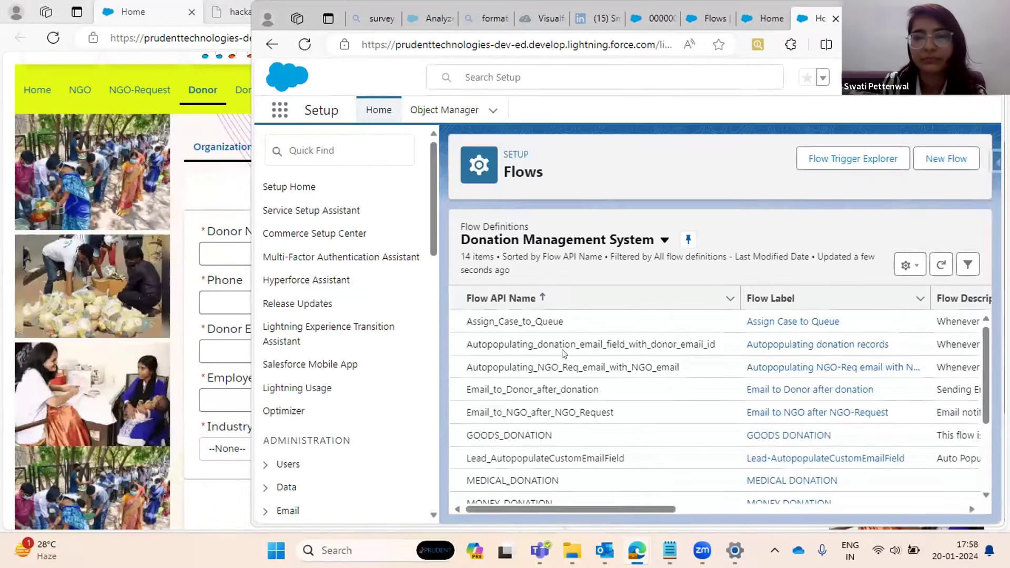
{"action": "scroll", "coordinate": [739, 401], "scroll_direction": "down", "scroll_amount": 2}
{"action": "scroll", "coordinate": [740, 402], "scroll_direction": "up", "scroll_amount": 1}
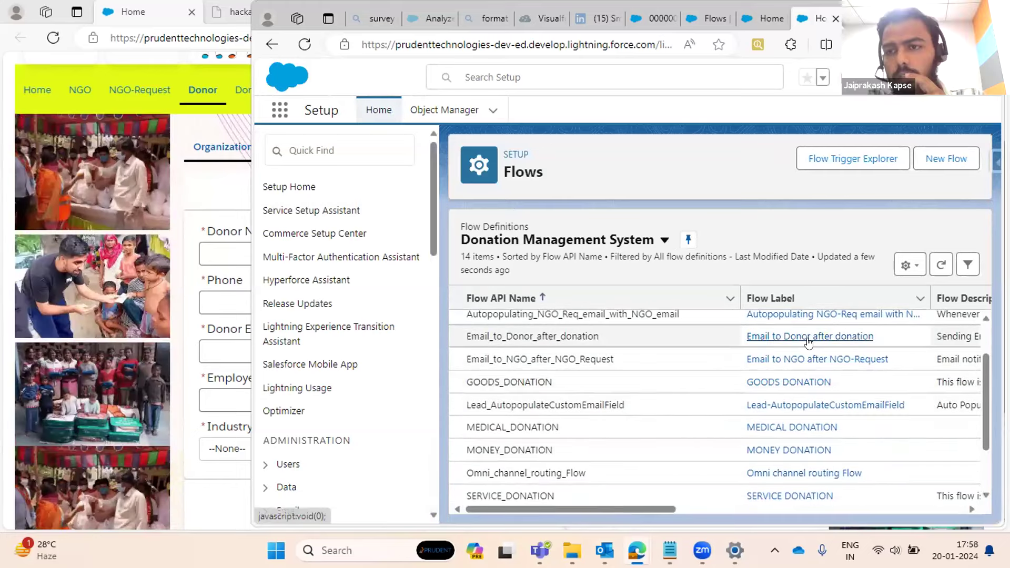
Open and activate the Email to Donor after donation flow, then leave it.
{"action": "left_click", "coordinate": [808, 342]}
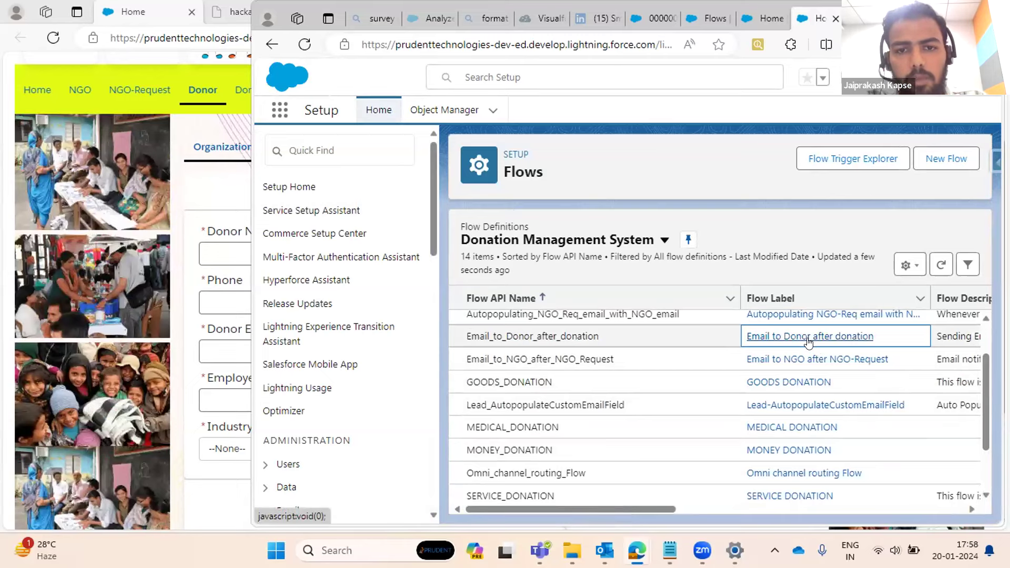
{"action": "left_click", "coordinate": [809, 343]}
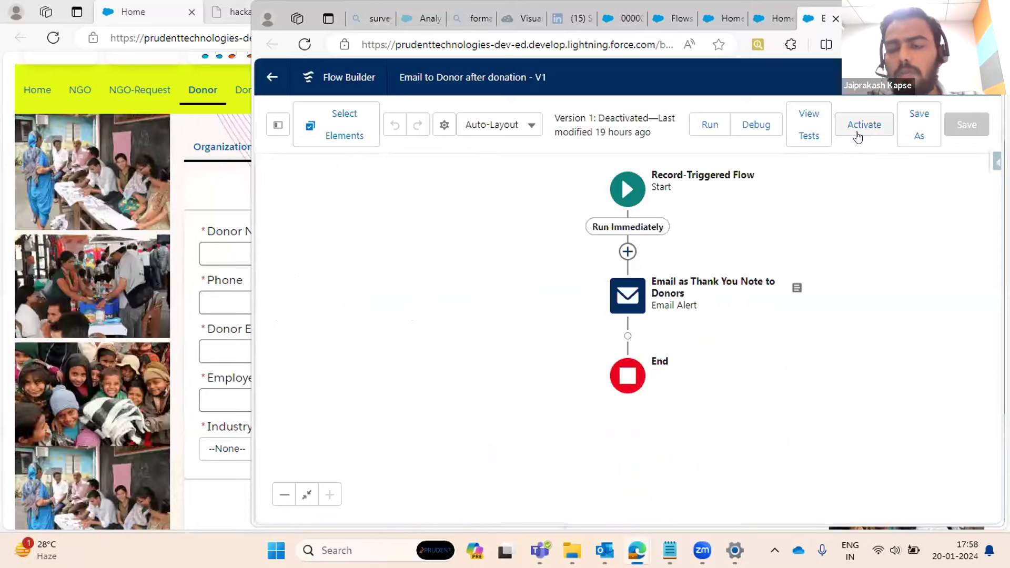
{"action": "left_click", "coordinate": [858, 136]}
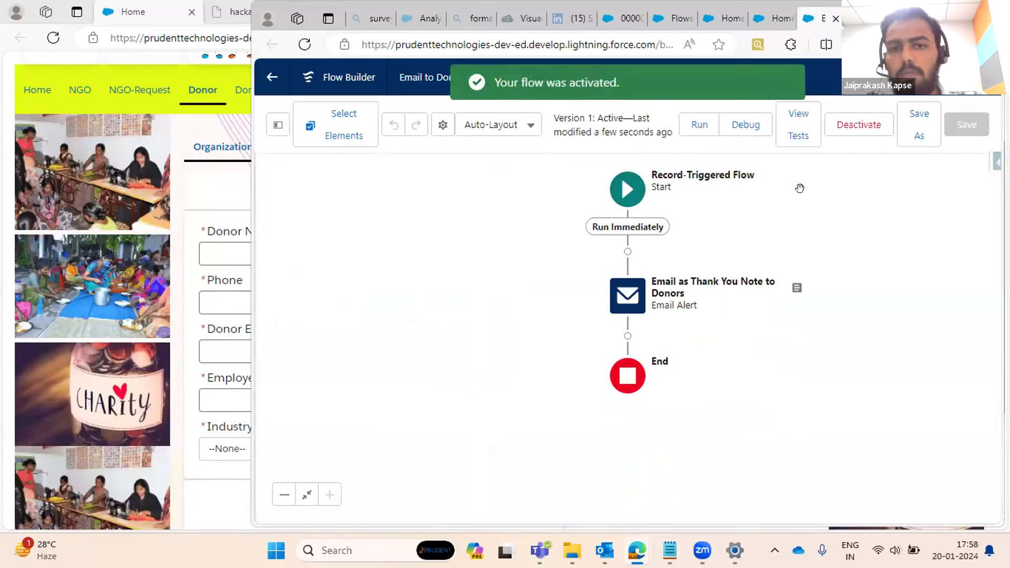
{"action": "left_click", "coordinate": [271, 81]}
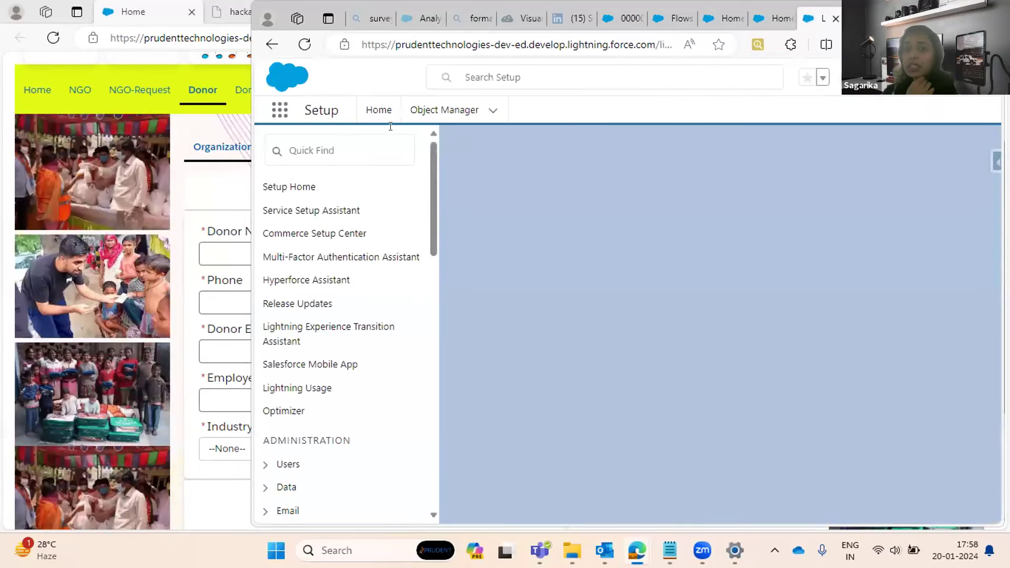
From Setup Home, find Flows via Quick Find 'flo' and open Survey Feedback Form For NGO.
{"action": "left_click", "coordinate": [383, 111]}
{"action": "left_click", "coordinate": [360, 152]}
{"action": "type", "text": "flows"}
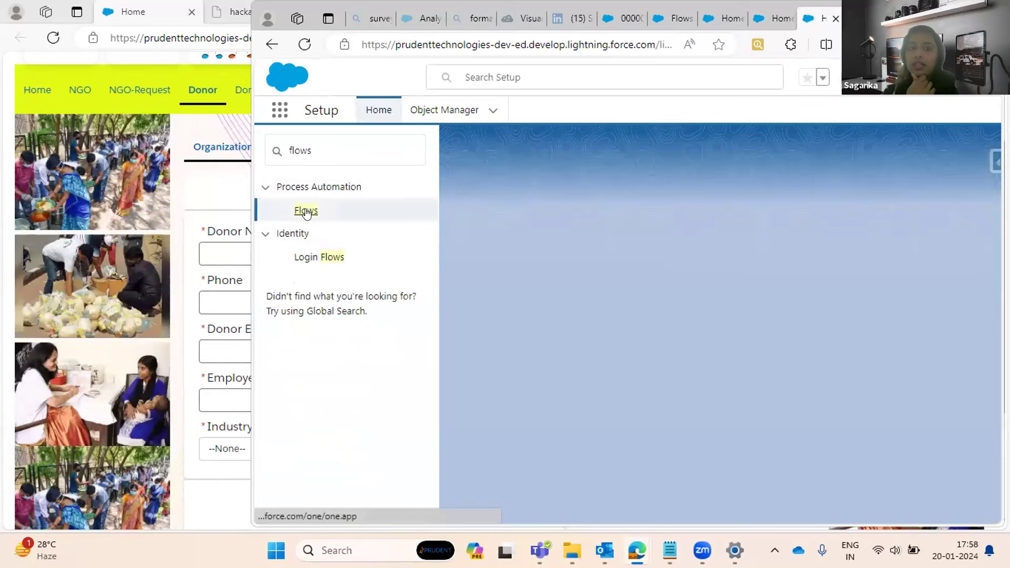
{"action": "left_click", "coordinate": [306, 211]}
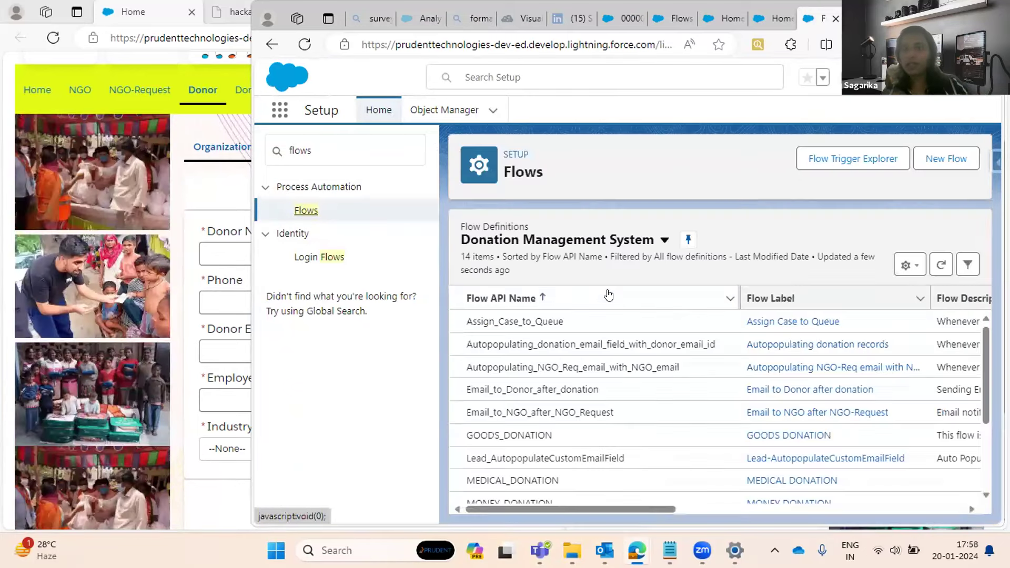
{"action": "scroll", "coordinate": [663, 379], "scroll_direction": "down", "scroll_amount": 2}
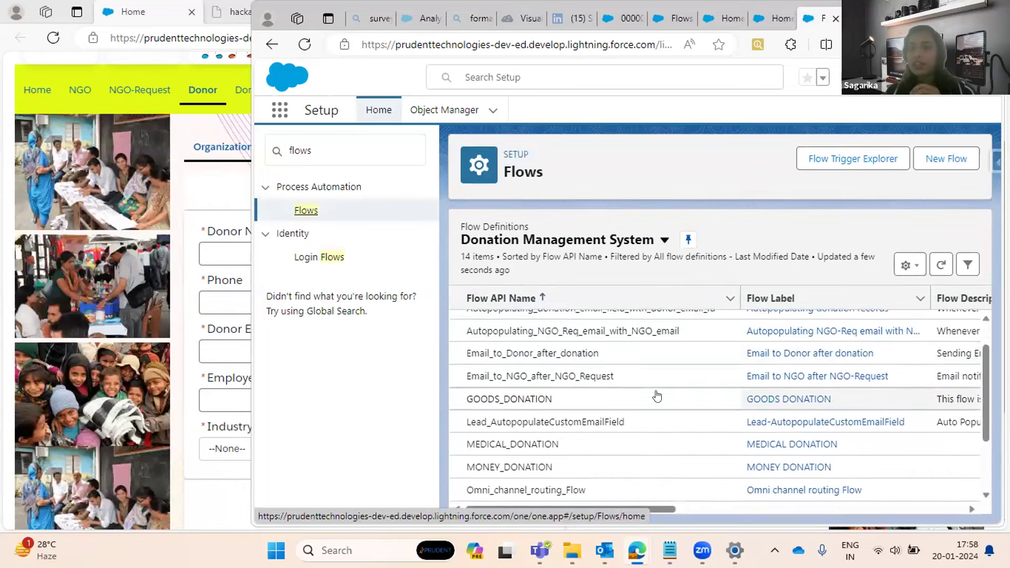
{"action": "scroll", "coordinate": [657, 395], "scroll_direction": "down", "scroll_amount": 2}
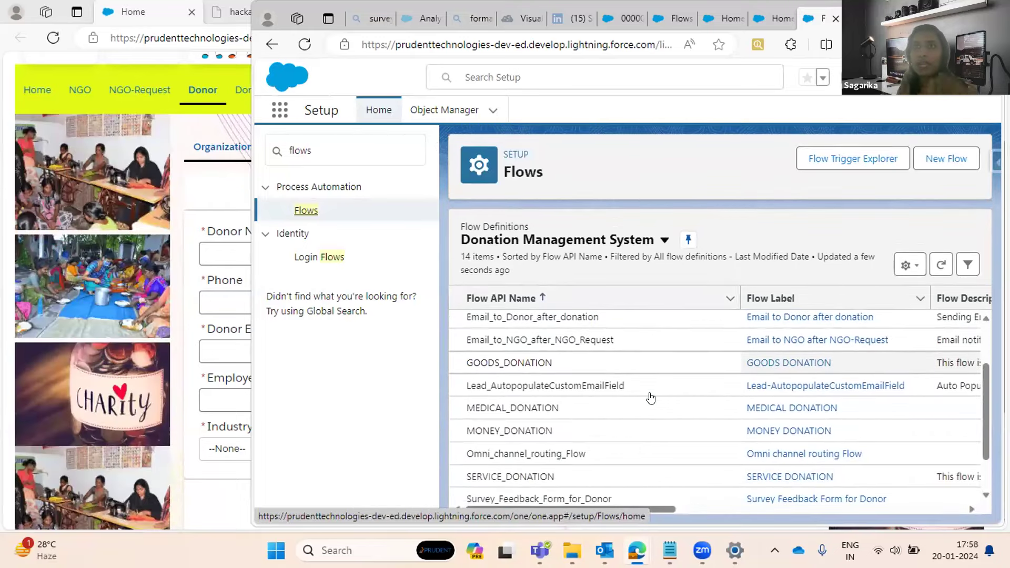
{"action": "scroll", "coordinate": [651, 399], "scroll_direction": "down", "scroll_amount": 2}
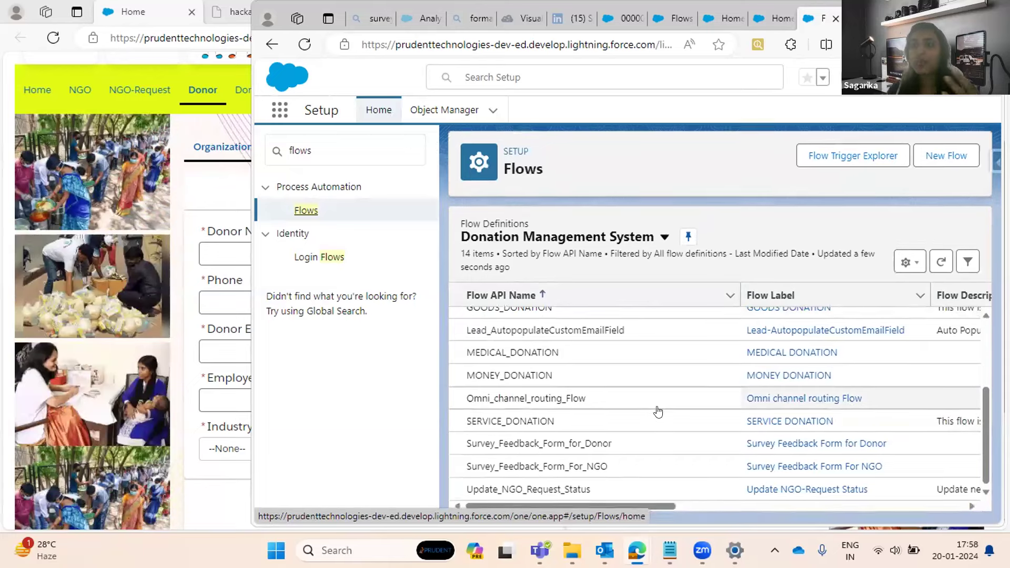
{"action": "left_click", "coordinate": [755, 469]}
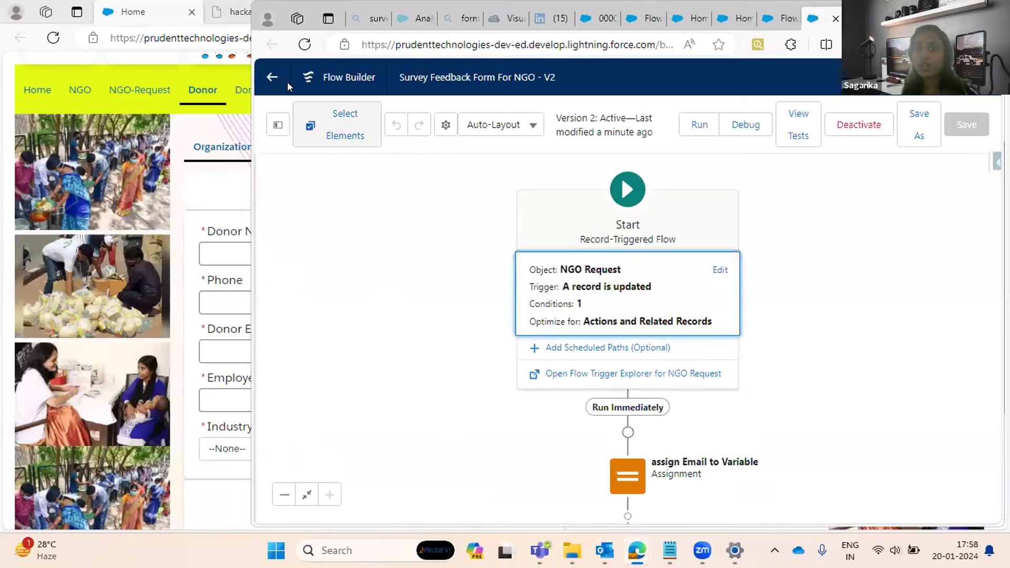
Exit Flow Builder back to the Setup Flows list.
{"action": "left_click", "coordinate": [272, 79]}
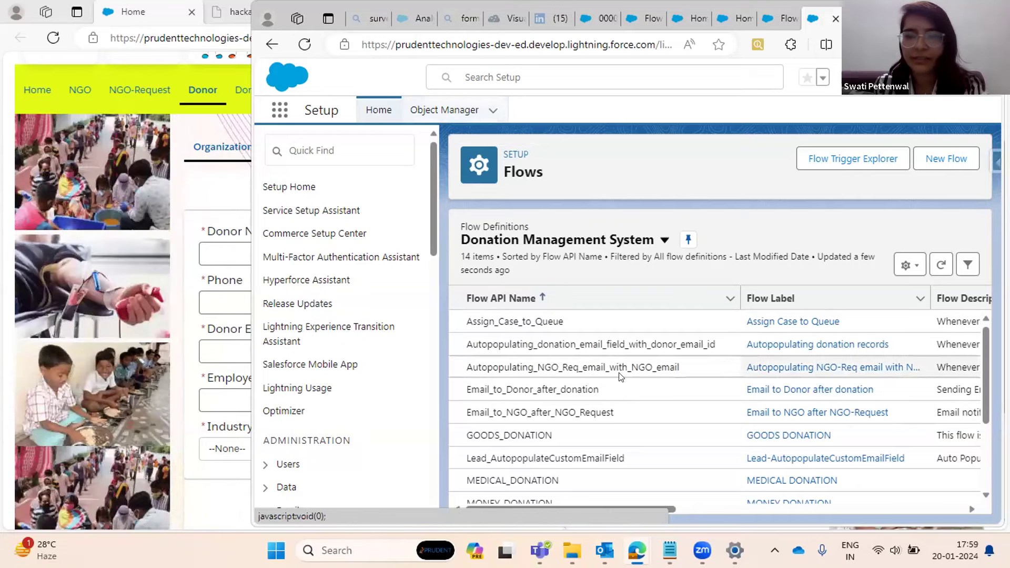
Scroll the Flows list and open the Survey Feedback Form for Donor flow.
{"action": "scroll", "coordinate": [585, 432], "scroll_direction": "down", "scroll_amount": 3}
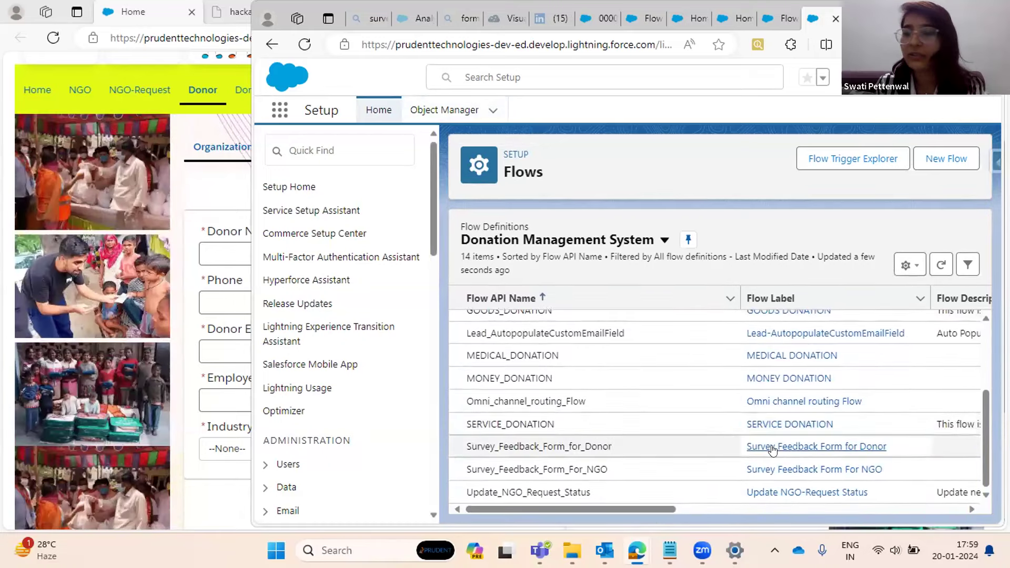
{"action": "left_click", "coordinate": [800, 447]}
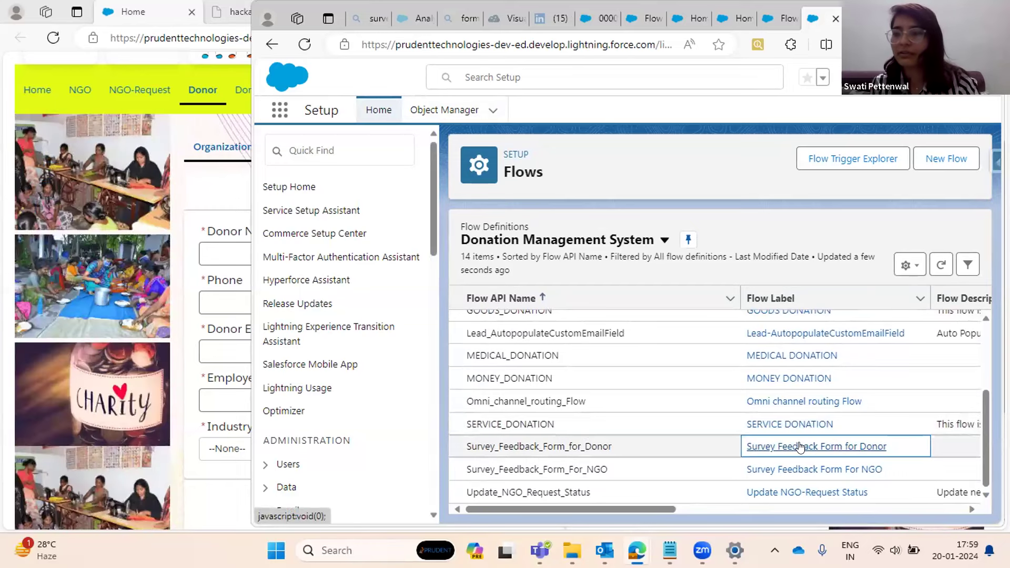
{"action": "left_click", "coordinate": [800, 446]}
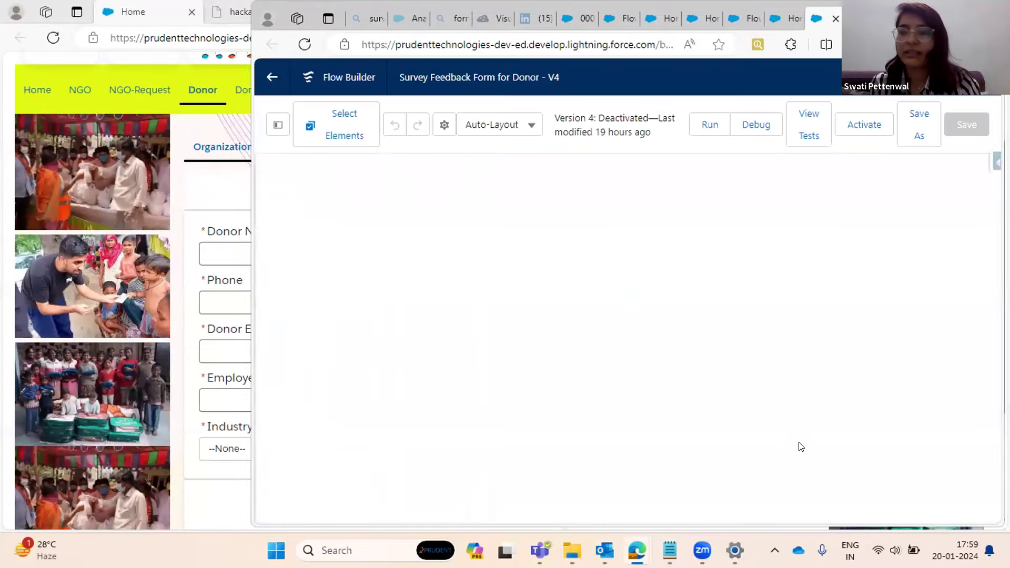
Activate the Survey Feedback Form for Donor flow, then bring the DMS site window back.
{"action": "left_click", "coordinate": [852, 126]}
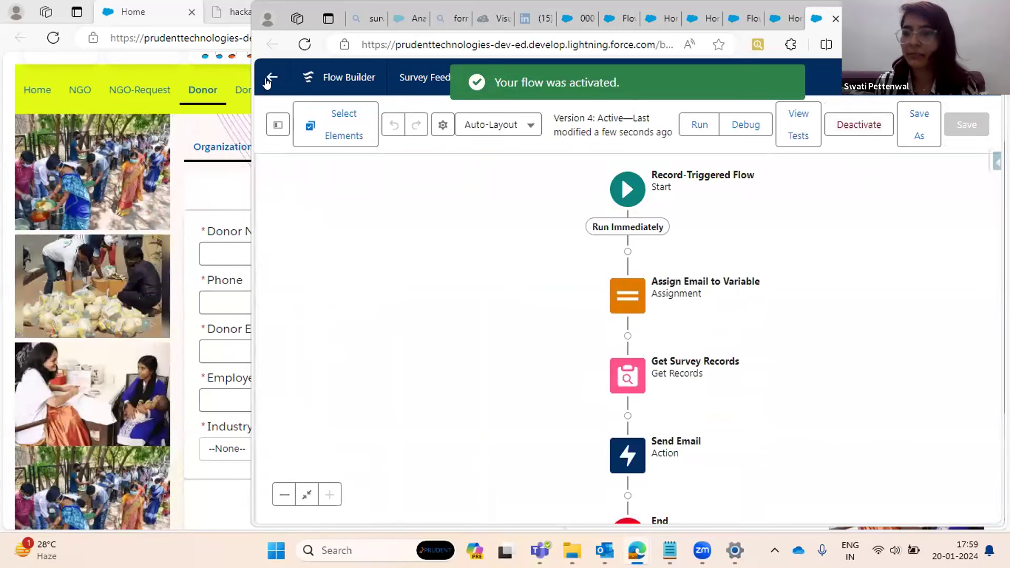
{"action": "left_click", "coordinate": [268, 79]}
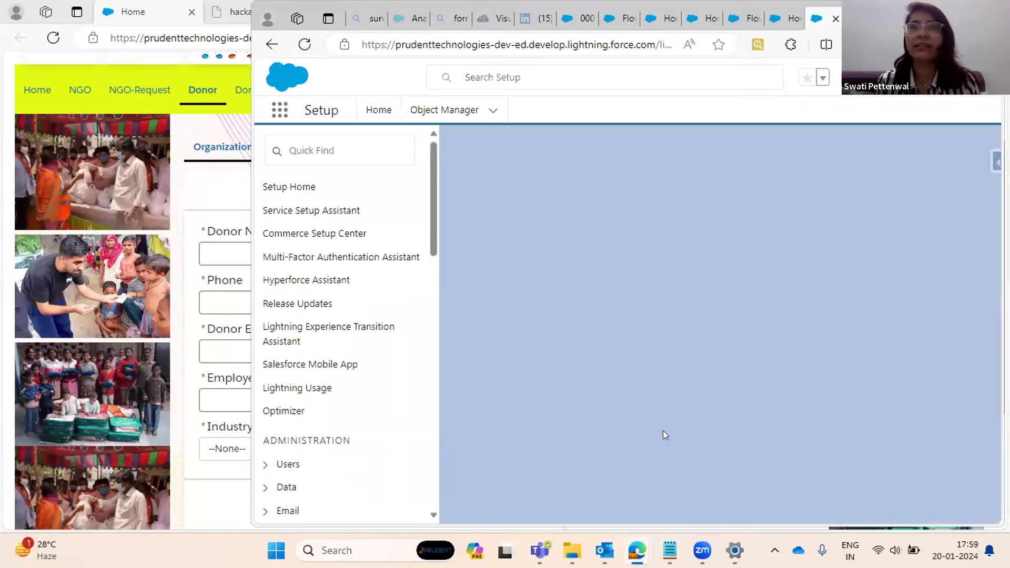
{"action": "mouse_move", "coordinate": [637, 550]}
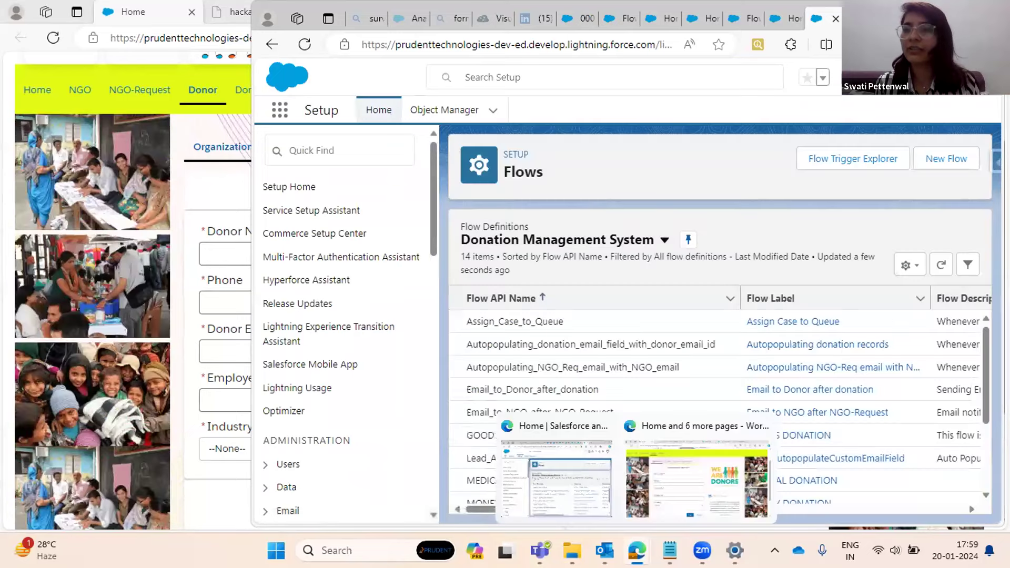
{"action": "left_click", "coordinate": [674, 484]}
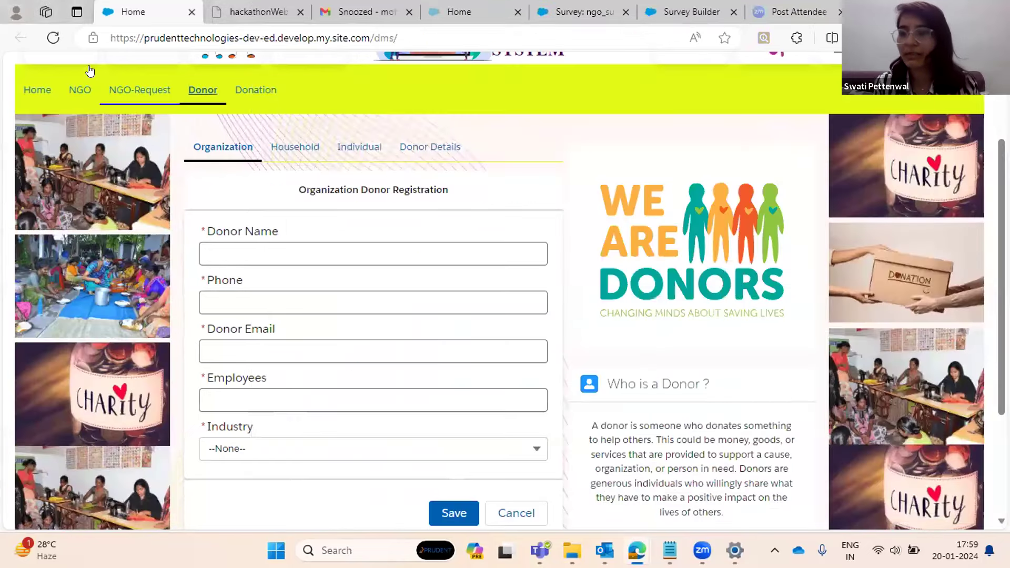
{"action": "left_click", "coordinate": [53, 38]}
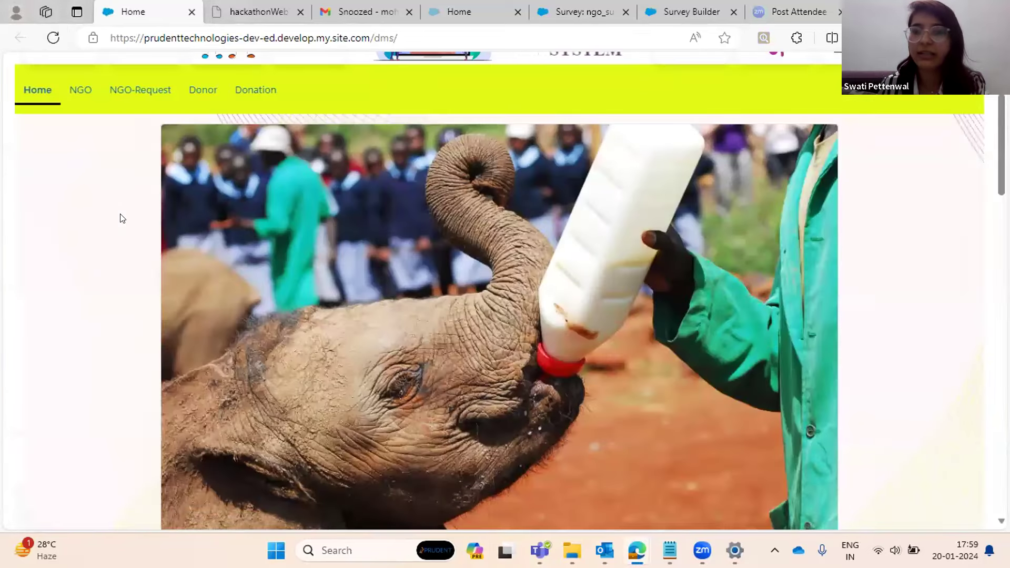
{"action": "left_click", "coordinate": [205, 90]}
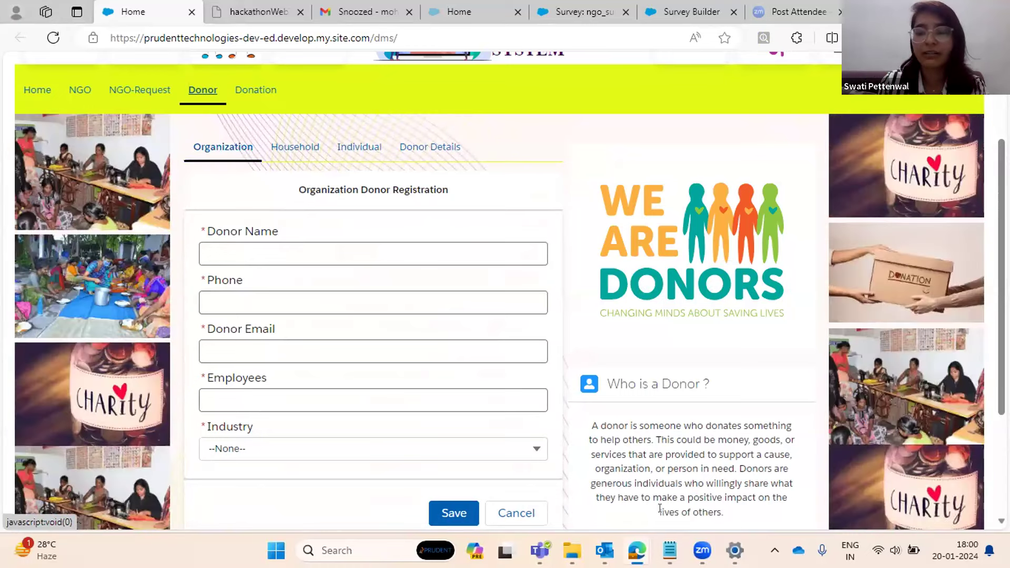
{"action": "mouse_move", "coordinate": [669, 550]}
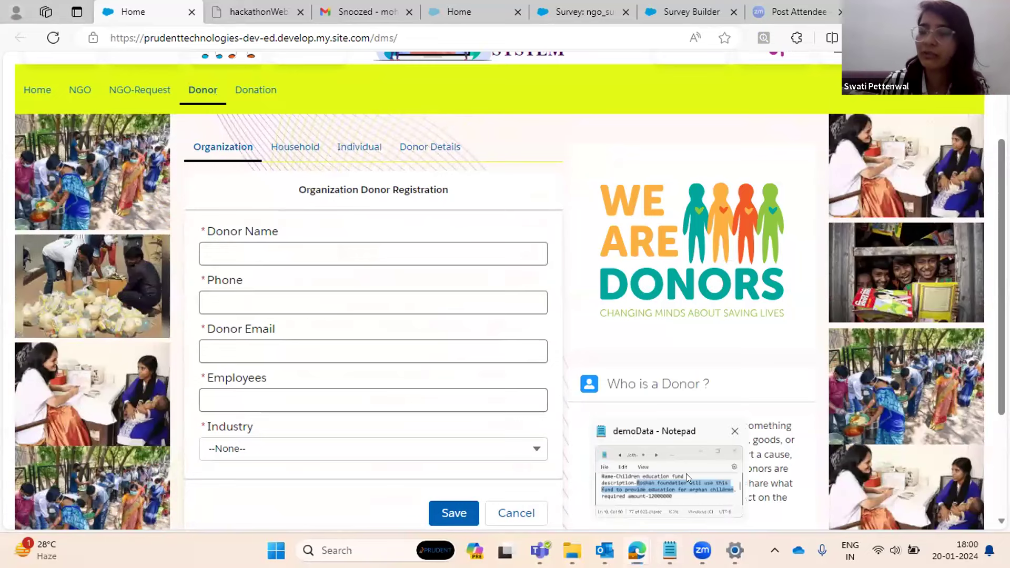
Copy the donor's full name from the demo data notes into the Donor Name field.
{"action": "left_click", "coordinate": [687, 474]}
{"action": "scroll", "coordinate": [681, 384], "scroll_direction": "down", "scroll_amount": 1}
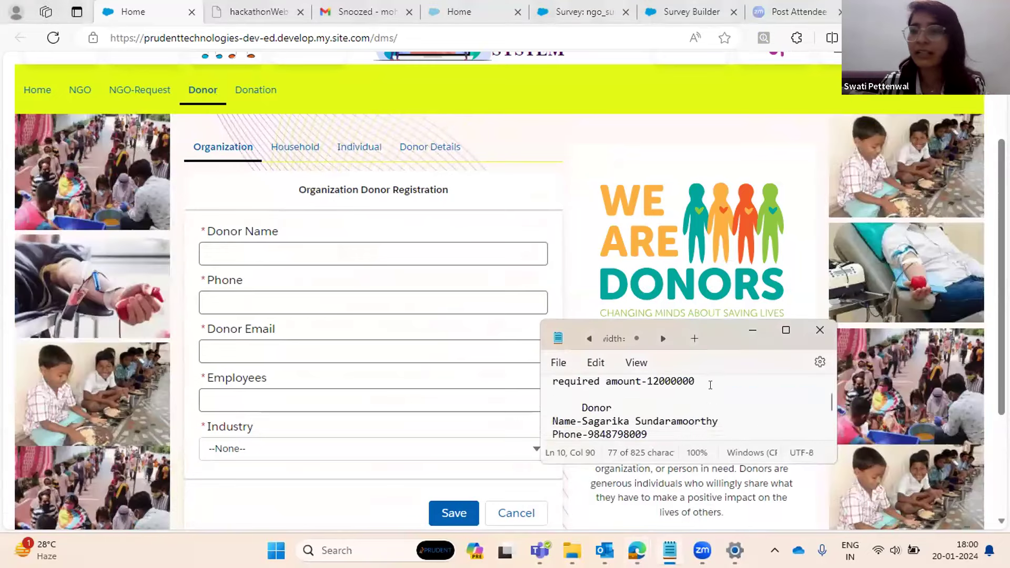
{"action": "left_click", "coordinate": [710, 399]}
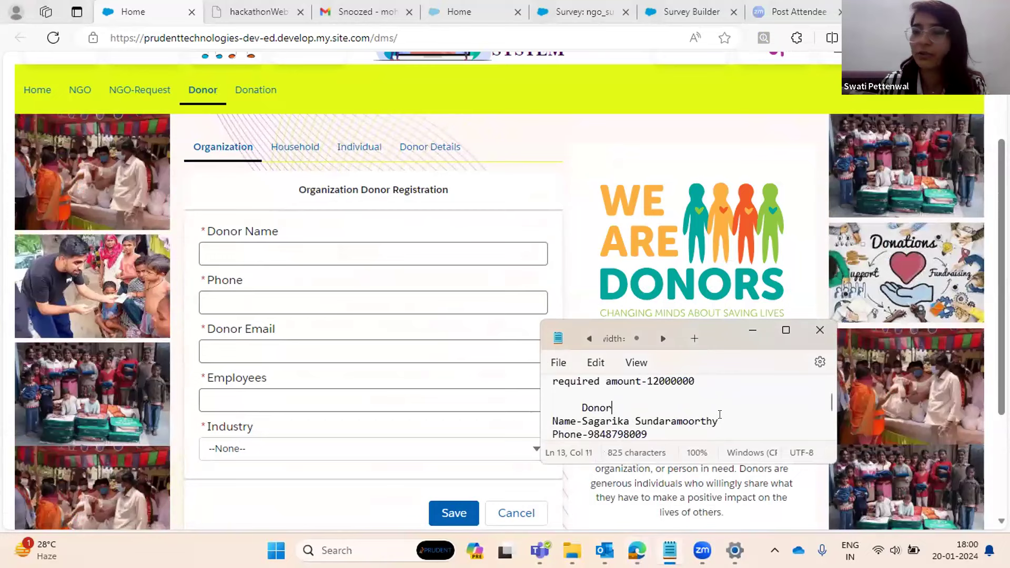
{"action": "left_click_drag", "start_coordinate": [718, 420], "coordinate": [581, 421]}
{"action": "key", "text": "ctrl+c"}
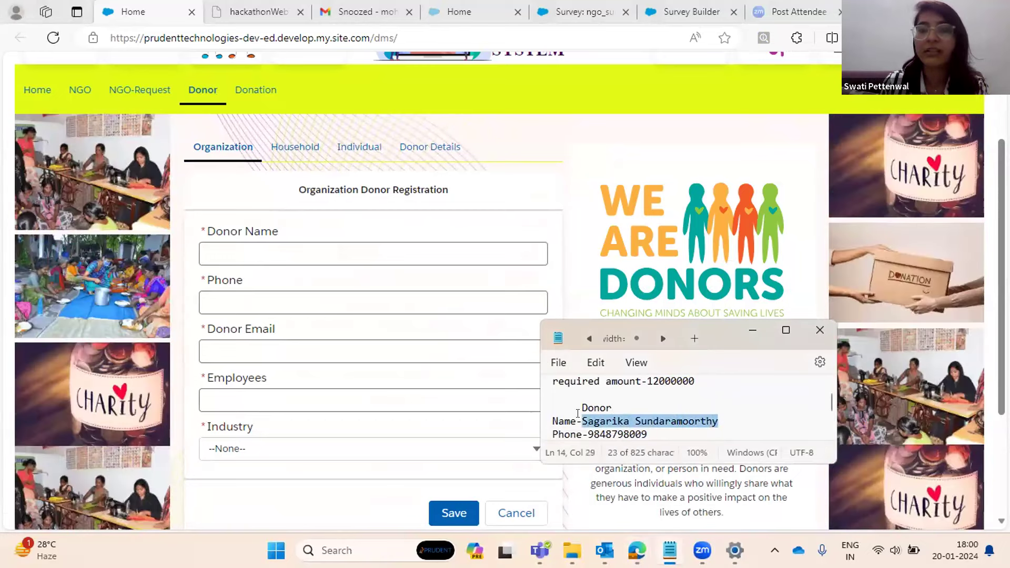
{"action": "left_click", "coordinate": [257, 256]}
{"action": "key", "text": "ctrl+v"}
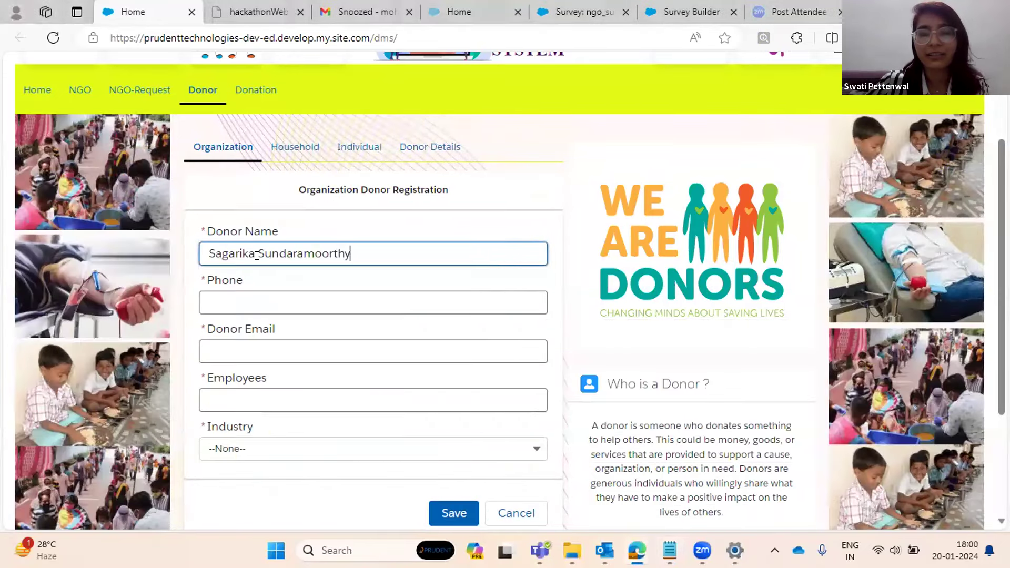
{"action": "left_click", "coordinate": [518, 201]}
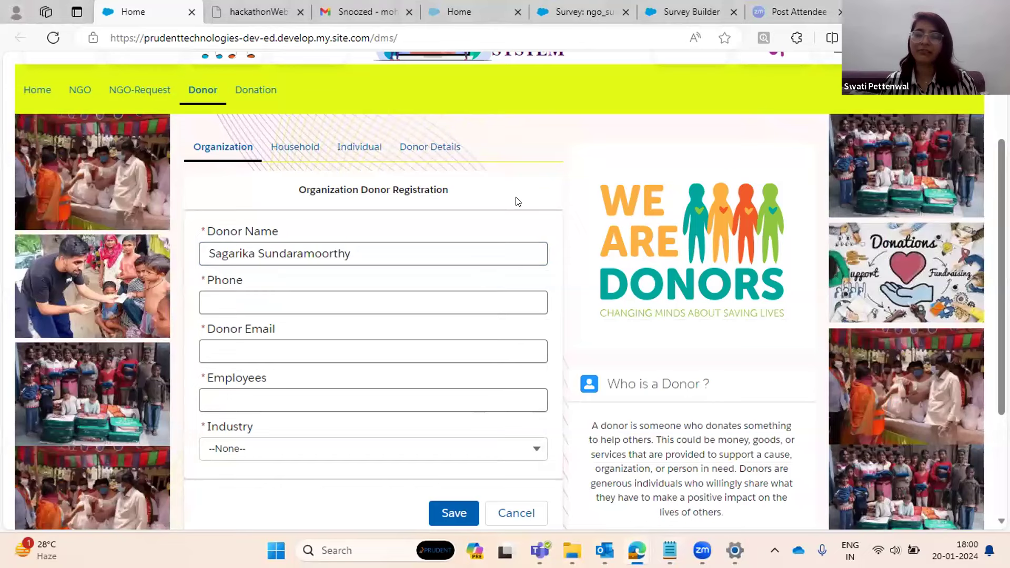
Copy the donor's e-mail address from the notes into the Donor Email field.
{"action": "scroll", "coordinate": [517, 201], "scroll_direction": "up", "scroll_amount": 1}
{"action": "scroll", "coordinate": [518, 202], "scroll_direction": "down", "scroll_amount": 1}
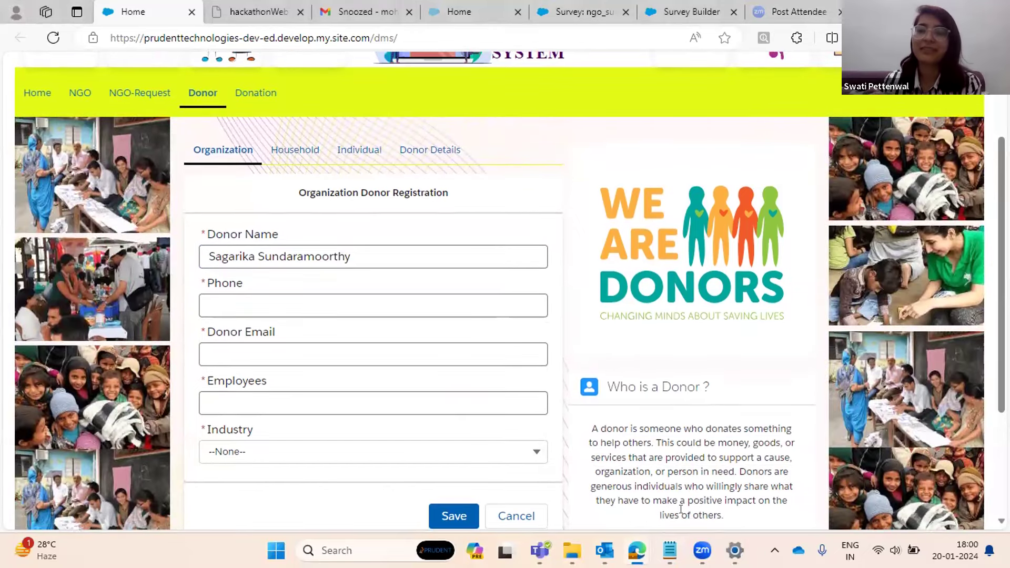
{"action": "mouse_move", "coordinate": [669, 550]}
{"action": "left_click", "coordinate": [680, 492]}
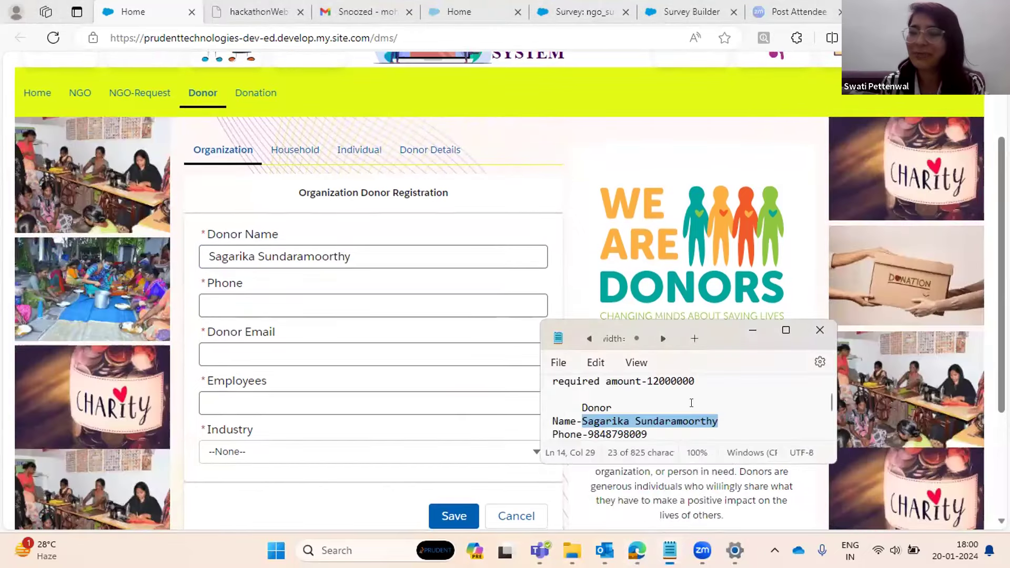
{"action": "scroll", "coordinate": [694, 408], "scroll_direction": "down", "scroll_amount": 1}
{"action": "left_click_drag", "start_coordinate": [718, 409], "coordinate": [586, 409]}
{"action": "key", "text": "ctrl+c"}
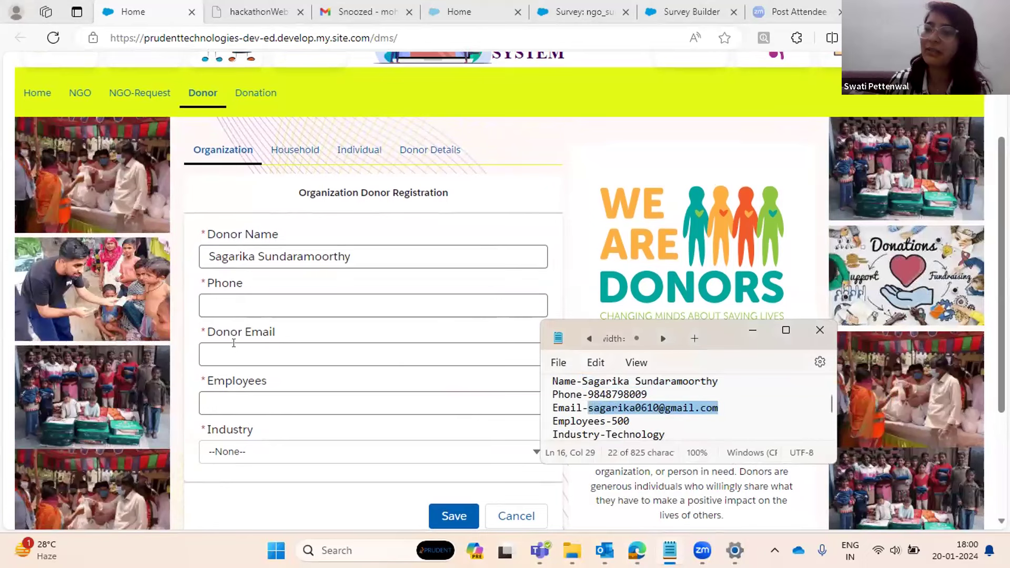
{"action": "left_click", "coordinate": [233, 343]}
{"action": "key", "text": "ctrl+v"}
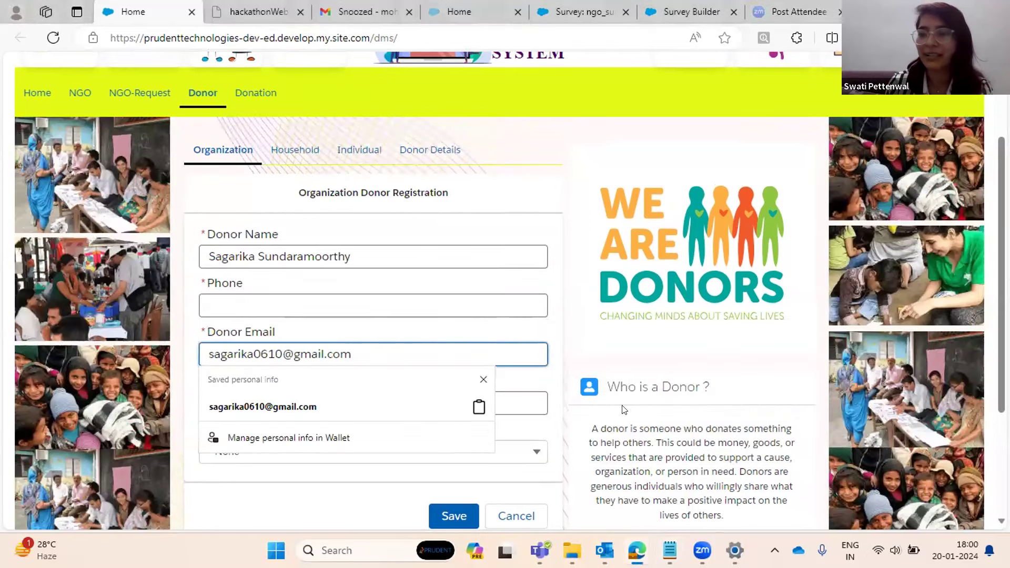
{"action": "mouse_move", "coordinate": [670, 551]}
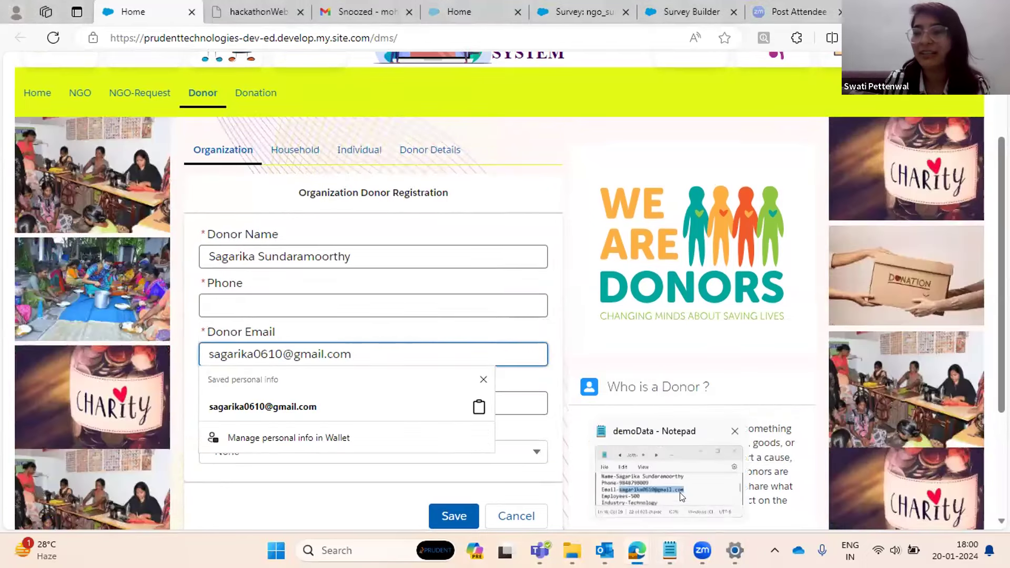
{"action": "left_click", "coordinate": [681, 497]}
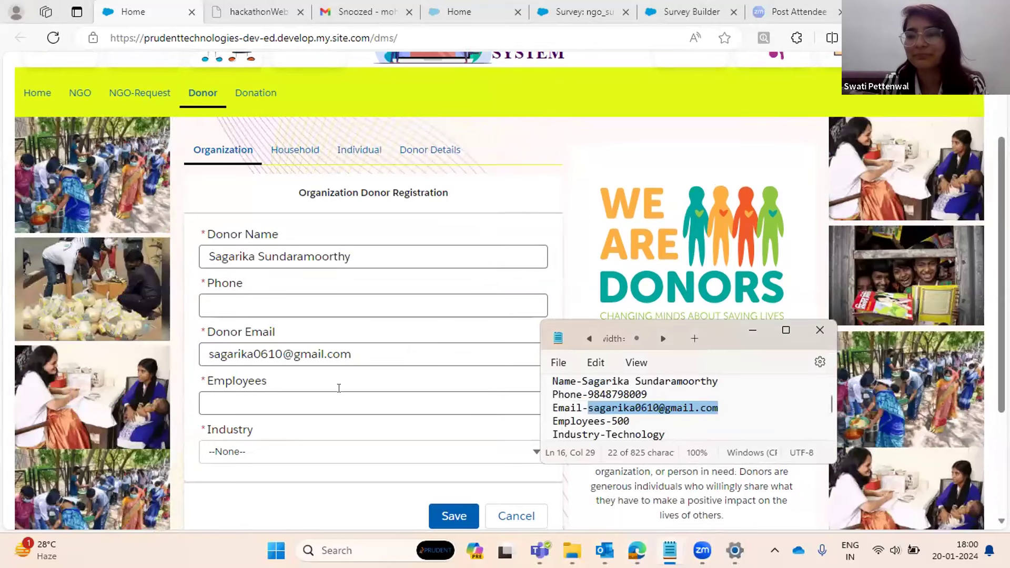
Scroll through the Industry dropdown's choices, from Agriculture to Other.
{"action": "left_click", "coordinate": [280, 446]}
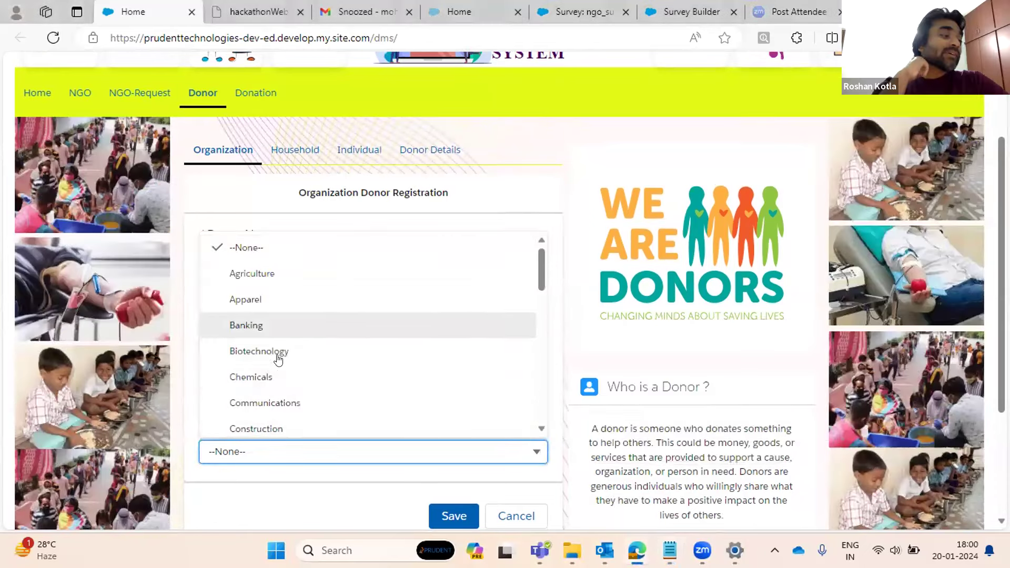
{"action": "scroll", "coordinate": [279, 363], "scroll_direction": "down", "scroll_amount": 4}
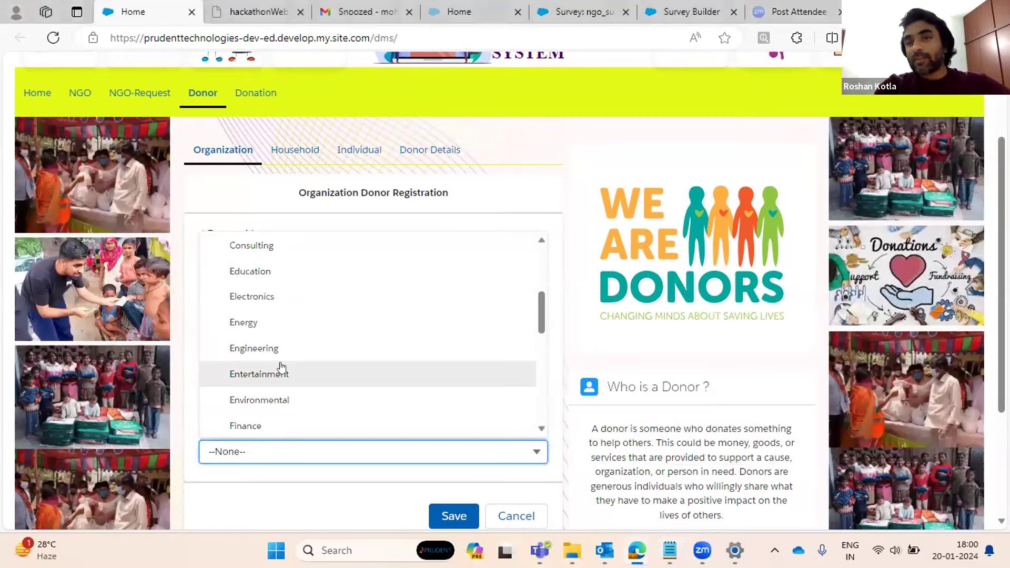
{"action": "scroll", "coordinate": [282, 367], "scroll_direction": "down", "scroll_amount": 4}
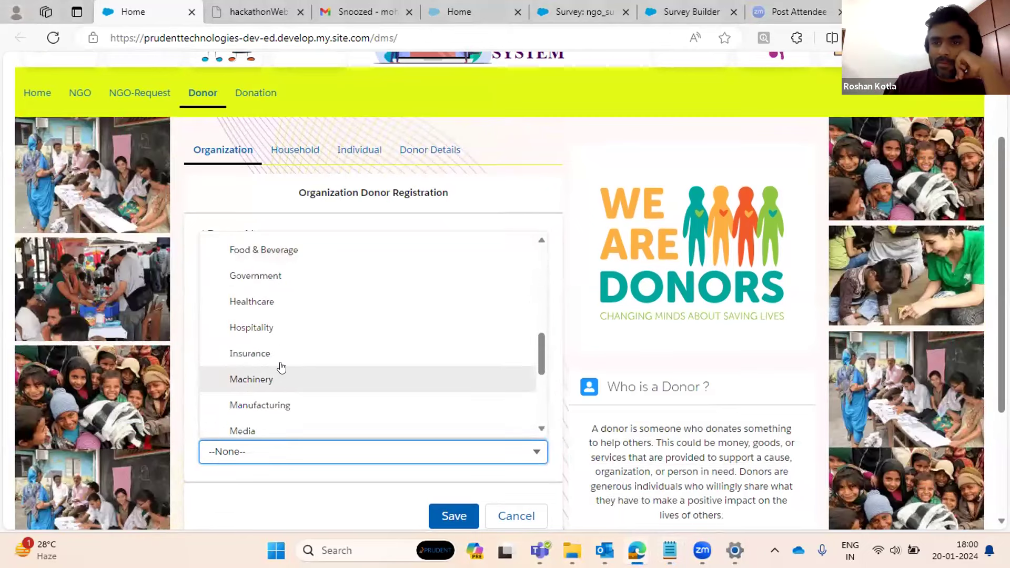
{"action": "scroll", "coordinate": [280, 365], "scroll_direction": "down", "scroll_amount": 3}
{"action": "scroll", "coordinate": [281, 367], "scroll_direction": "up", "scroll_amount": 6}
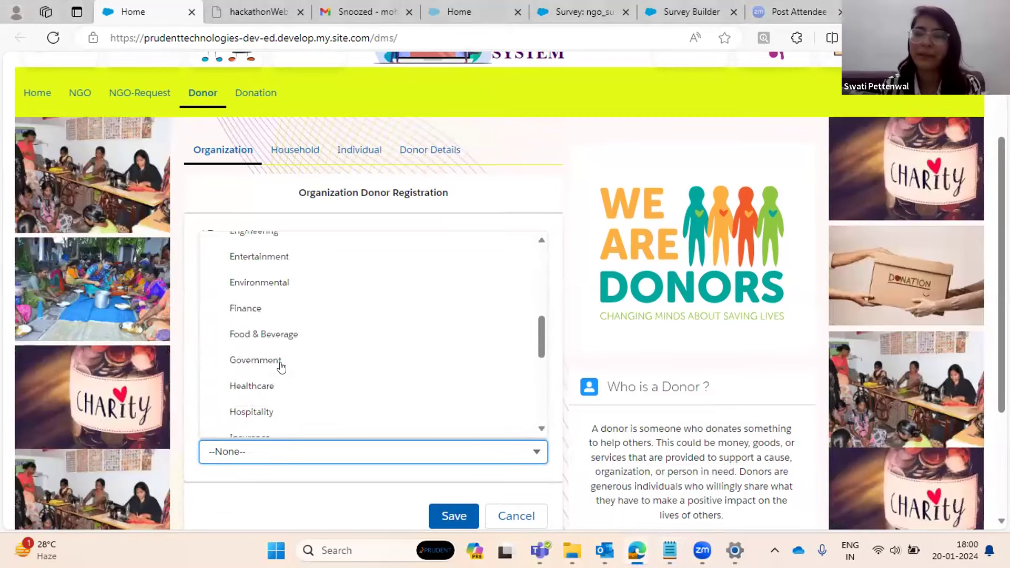
{"action": "scroll", "coordinate": [281, 367], "scroll_direction": "up", "scroll_amount": 2}
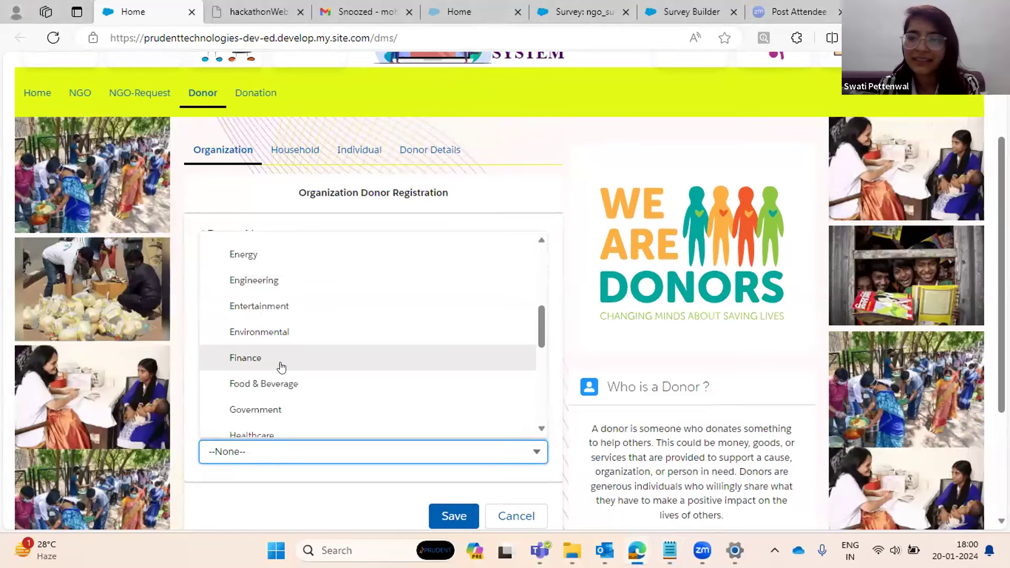
{"action": "scroll", "coordinate": [282, 367], "scroll_direction": "up", "scroll_amount": 6}
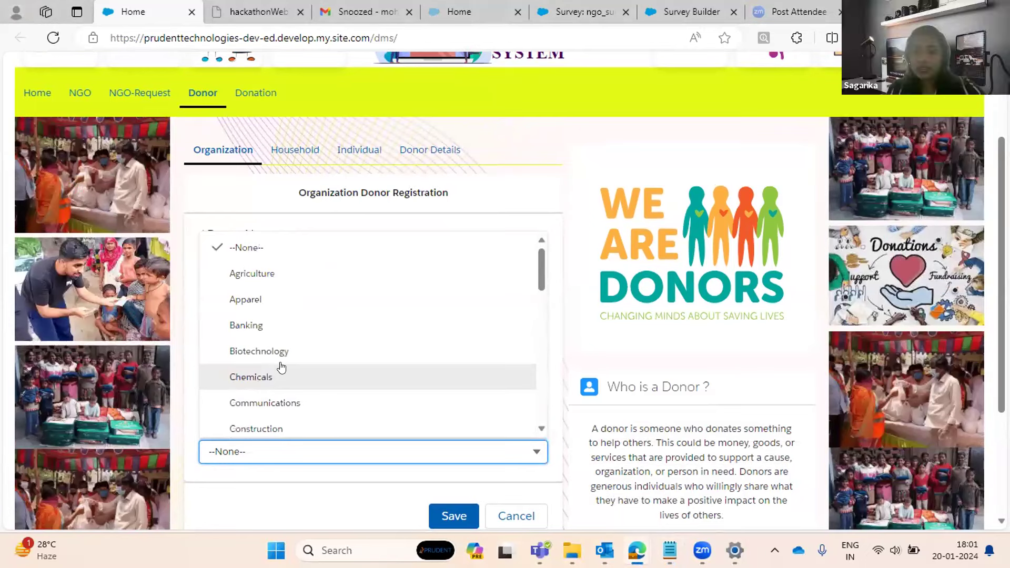
{"action": "scroll", "coordinate": [281, 367], "scroll_direction": "down", "scroll_amount": 5}
{"action": "scroll", "coordinate": [282, 368], "scroll_direction": "down", "scroll_amount": 4}
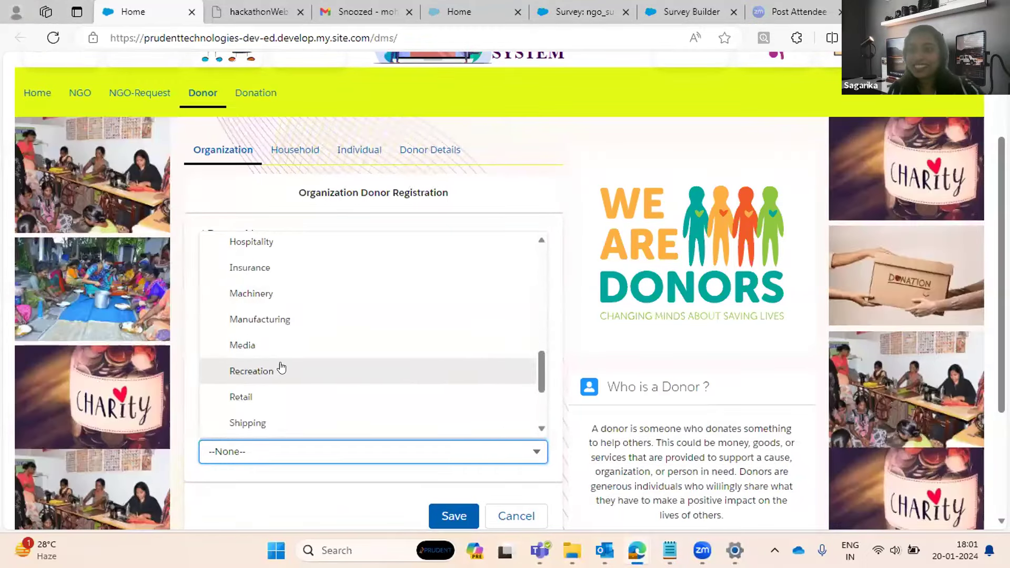
{"action": "scroll", "coordinate": [270, 391], "scroll_direction": "down", "scroll_amount": 4}
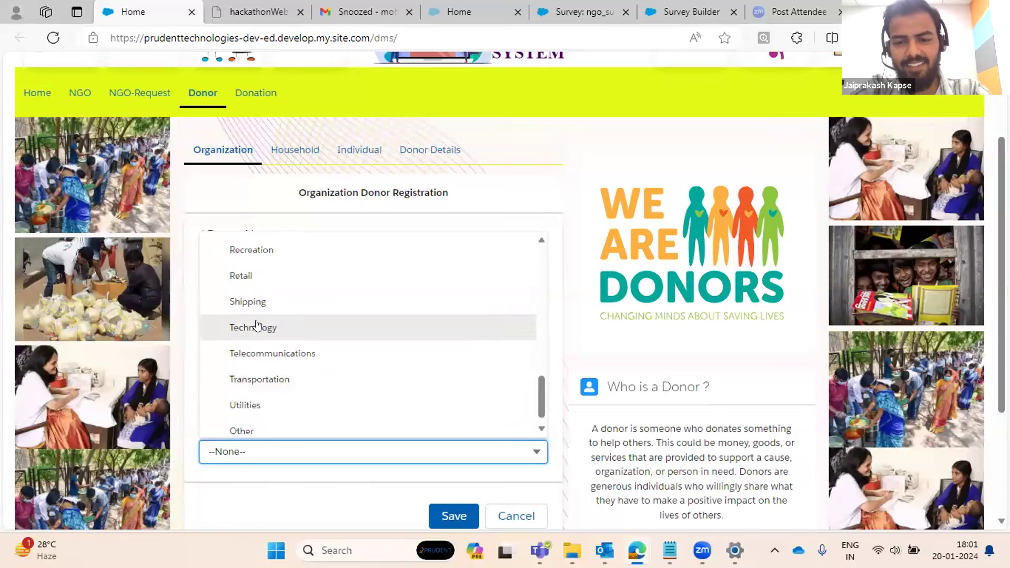
Choose Technology industry, enter the phone number and 500 employees, and save the registration.
{"action": "left_click", "coordinate": [255, 328]}
{"action": "left_click", "coordinate": [259, 296]}
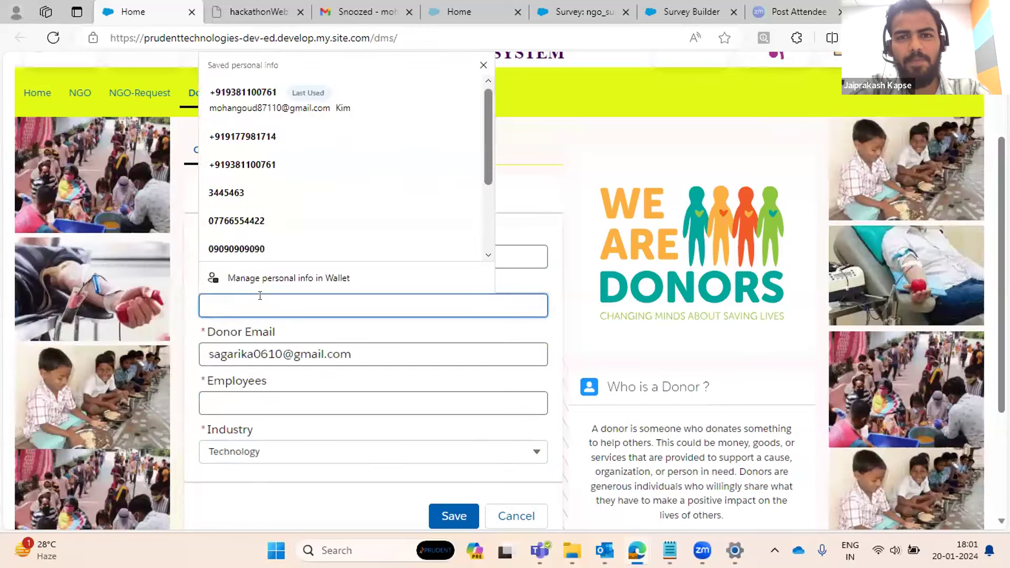
{"action": "type", "text": "988987667"}
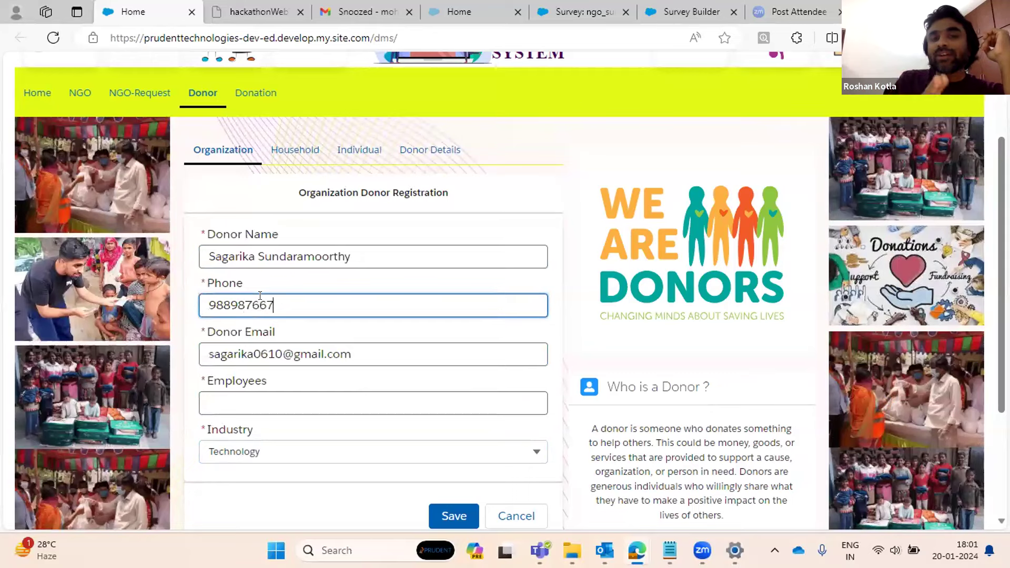
{"action": "left_click", "coordinate": [315, 407]}
{"action": "type", "text": "500"}
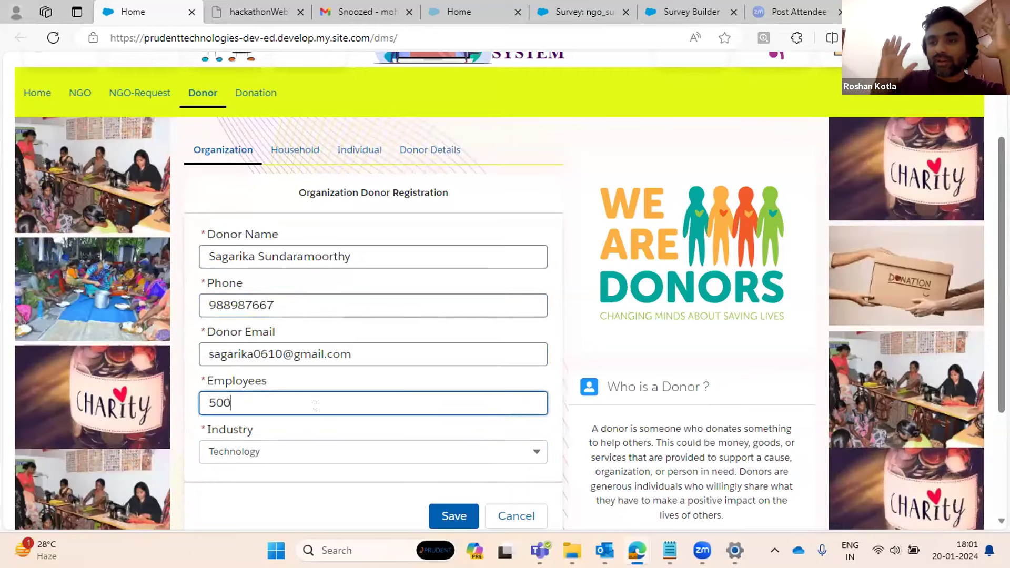
{"action": "left_click", "coordinate": [537, 198]}
{"action": "scroll", "coordinate": [536, 198], "scroll_direction": "down", "scroll_amount": 2}
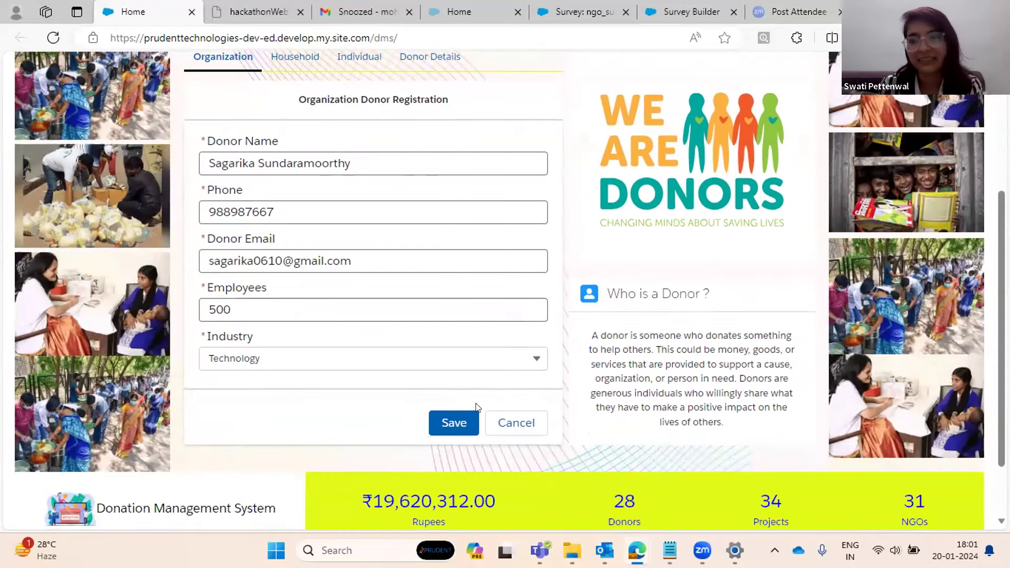
{"action": "left_click", "coordinate": [453, 416]}
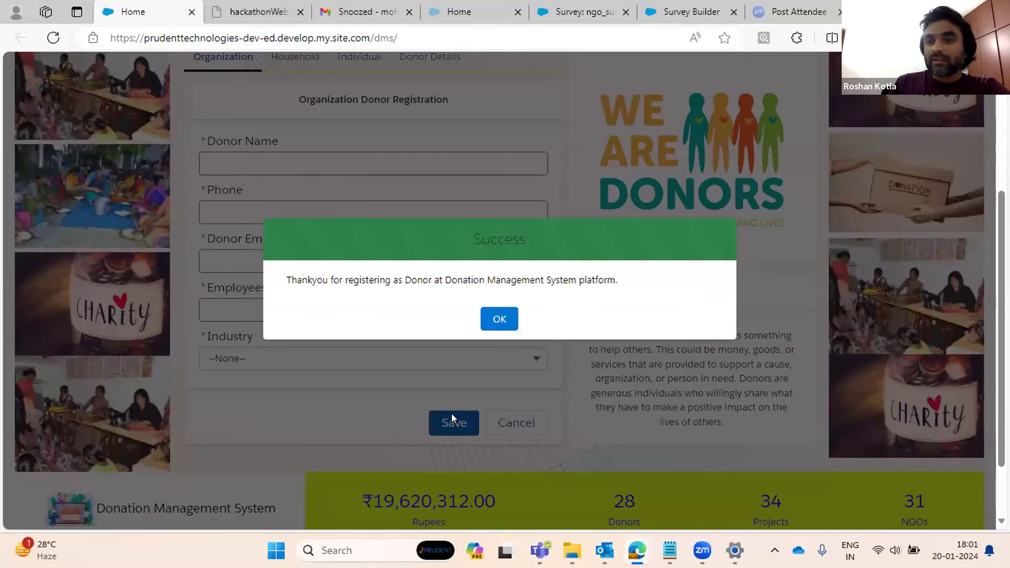
Close the registration Success dialog and return to the top of the empty Donor form.
{"action": "left_click", "coordinate": [497, 321]}
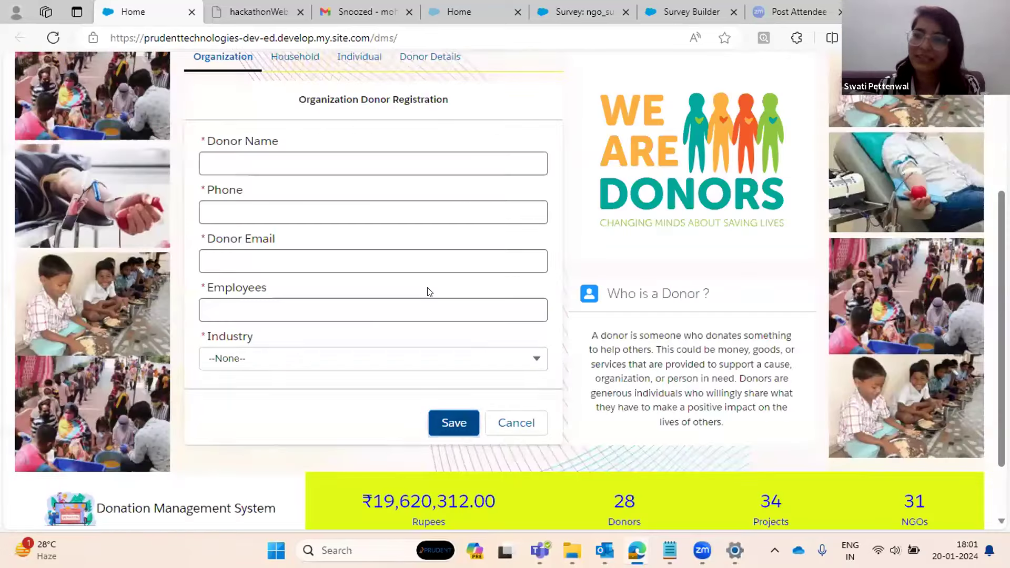
{"action": "scroll", "coordinate": [429, 292], "scroll_direction": "up", "scroll_amount": 3}
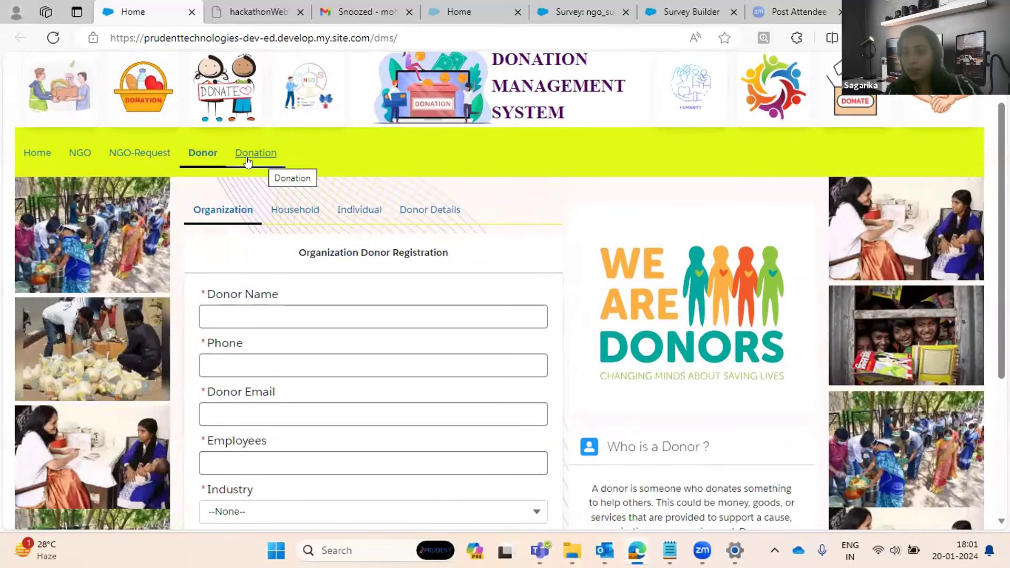
Go to the Donation page and browse the Select NGO Request list without choosing one.
{"action": "left_click", "coordinate": [248, 160]}
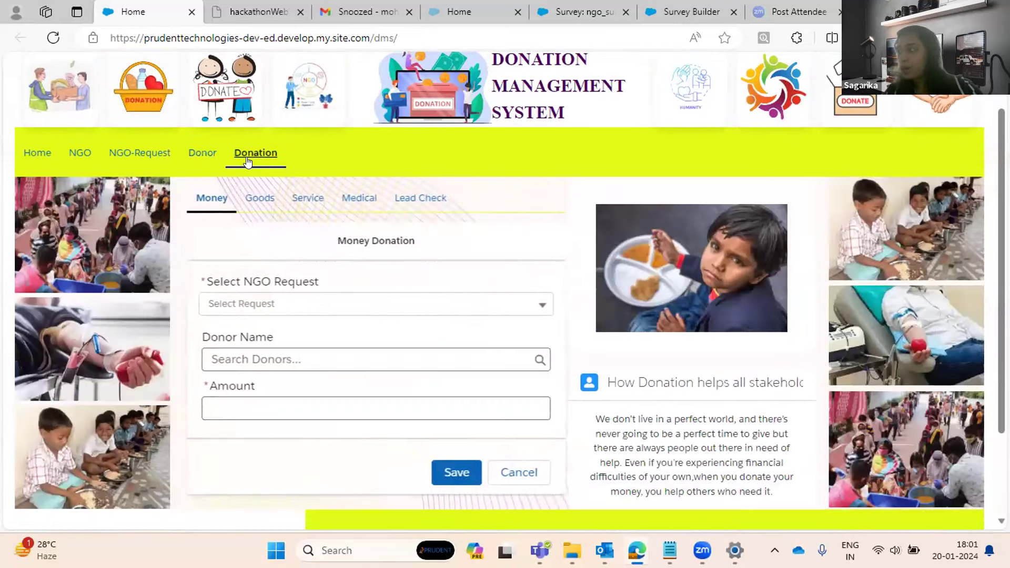
{"action": "left_click", "coordinate": [278, 299]}
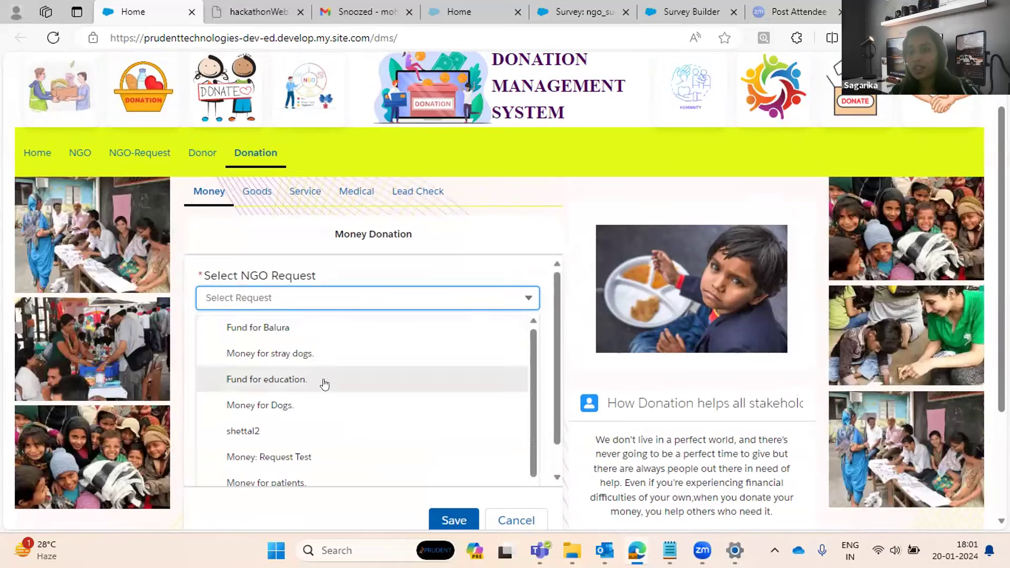
{"action": "scroll", "coordinate": [323, 384], "scroll_direction": "down", "scroll_amount": 1}
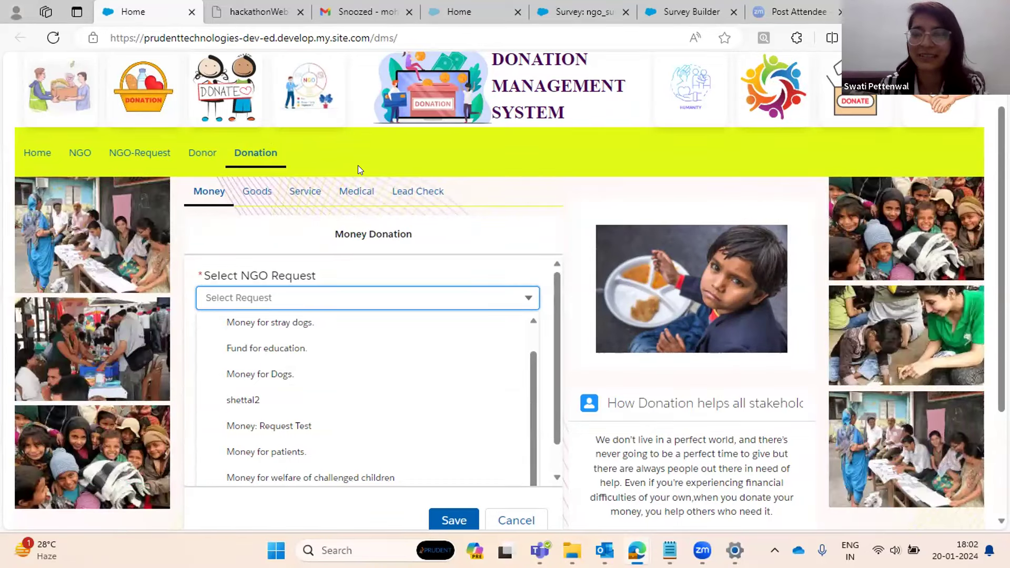
{"action": "left_click", "coordinate": [498, 172]}
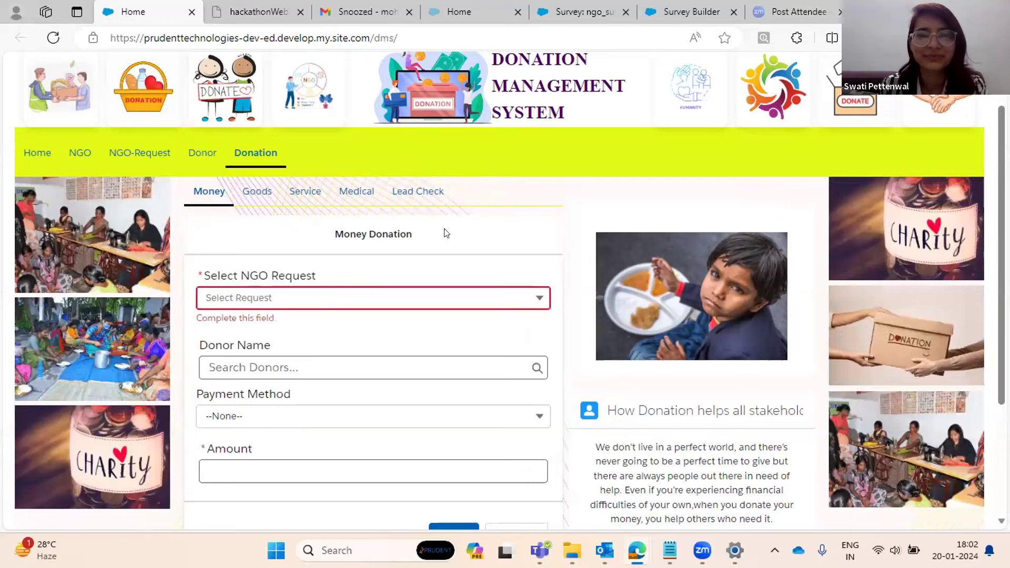
{"action": "left_click", "coordinate": [376, 294]}
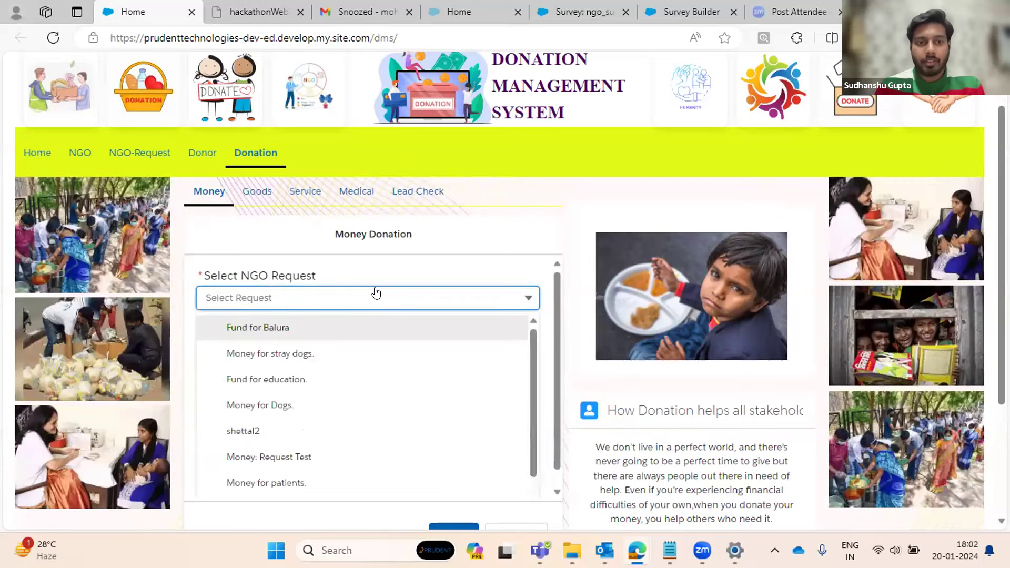
{"action": "scroll", "coordinate": [367, 325], "scroll_direction": "down", "scroll_amount": 2}
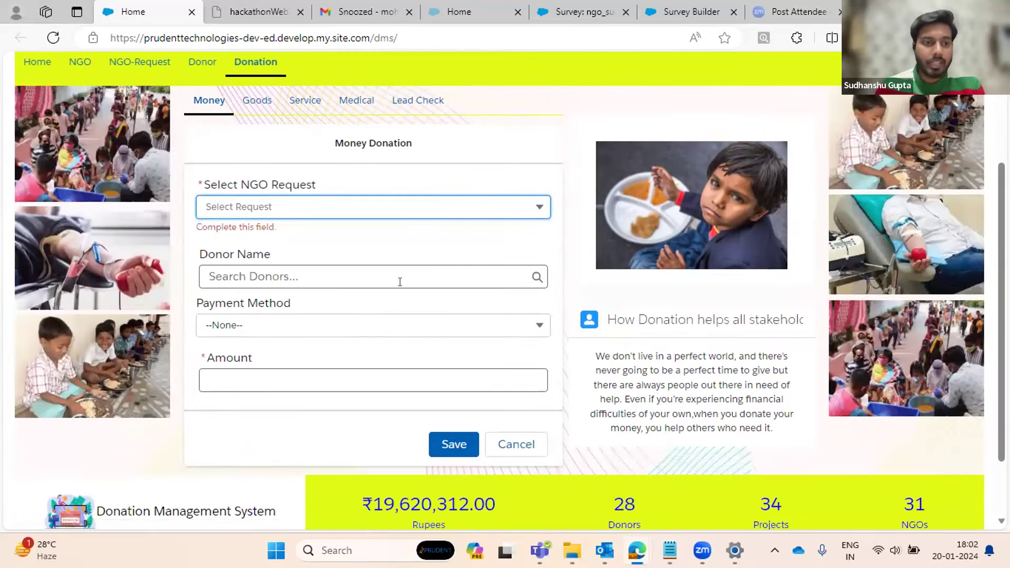
Pick the newly registered donor, then browse the NGO request list again without choosing.
{"action": "left_click", "coordinate": [413, 271]}
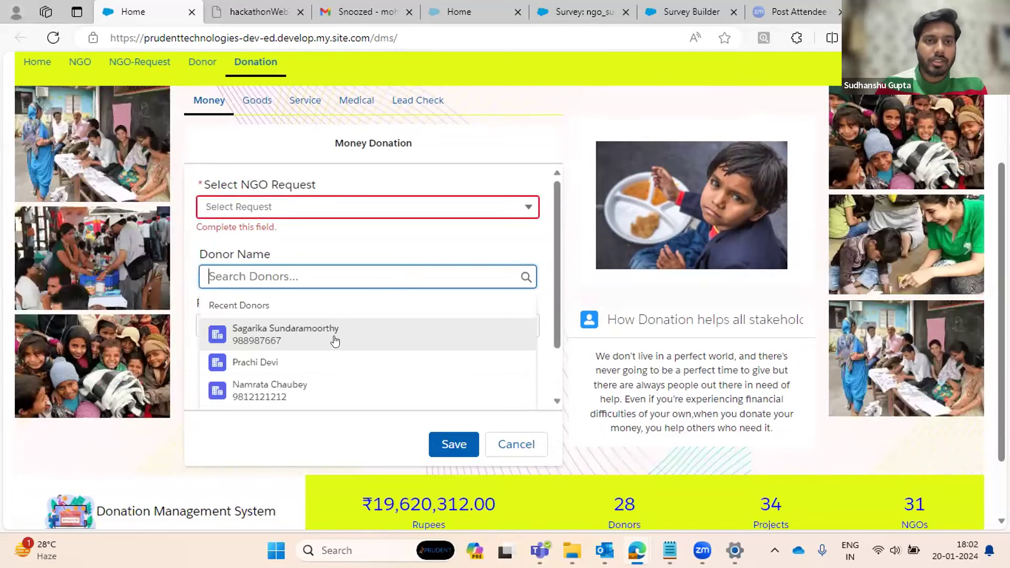
{"action": "left_click", "coordinate": [334, 341]}
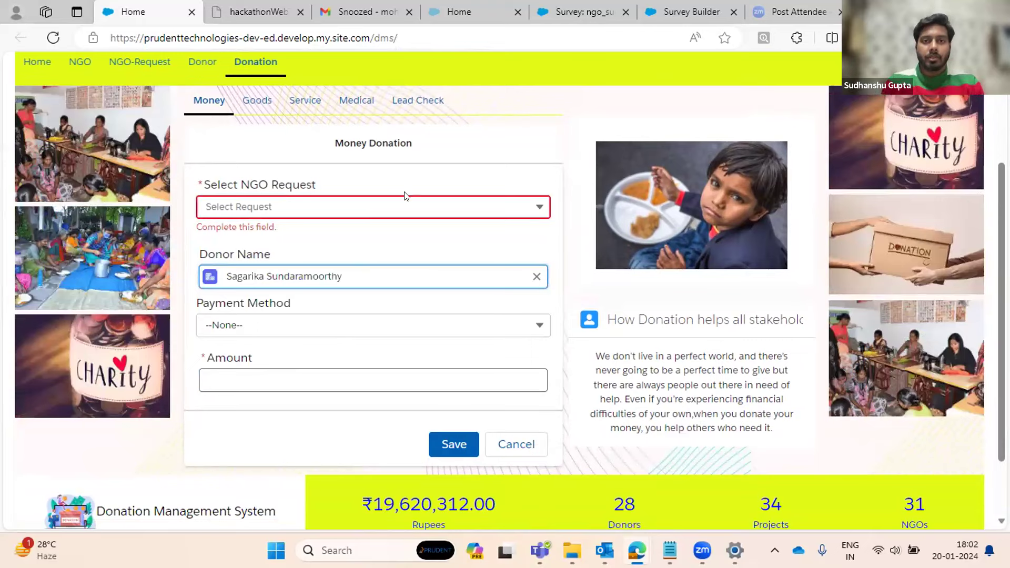
{"action": "left_click", "coordinate": [390, 205]}
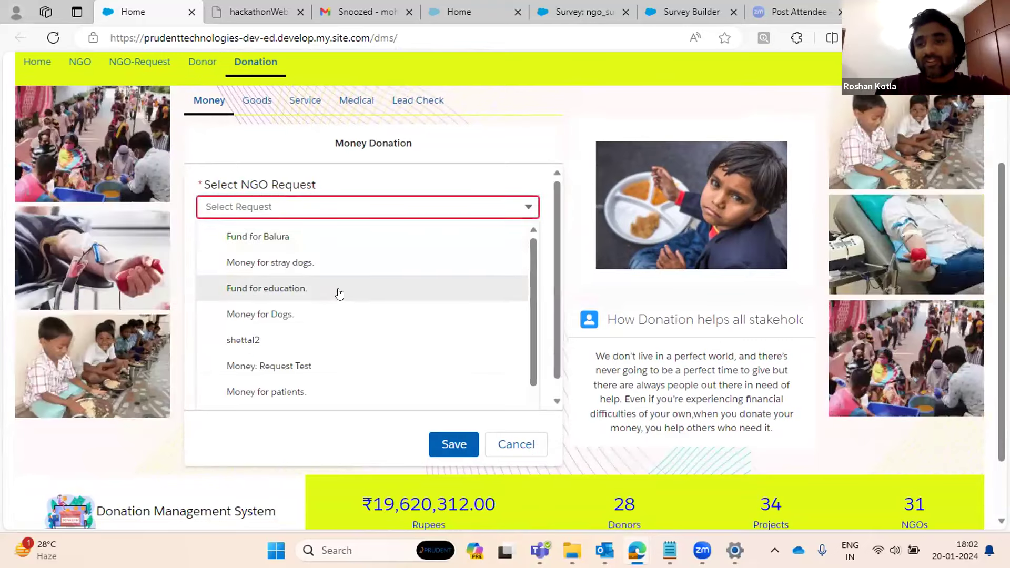
{"action": "left_click", "coordinate": [348, 247]}
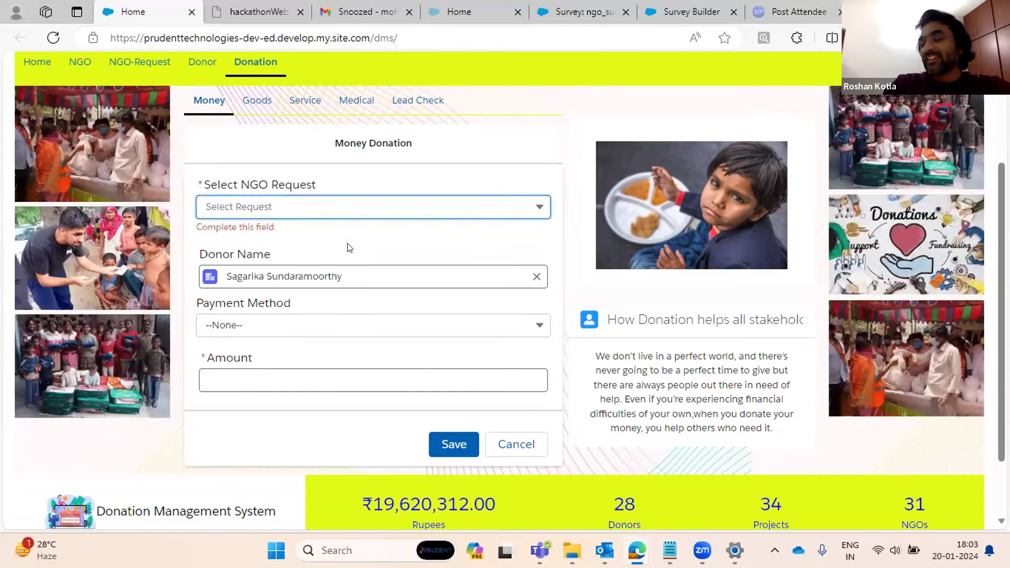
{"action": "left_click", "coordinate": [337, 210]}
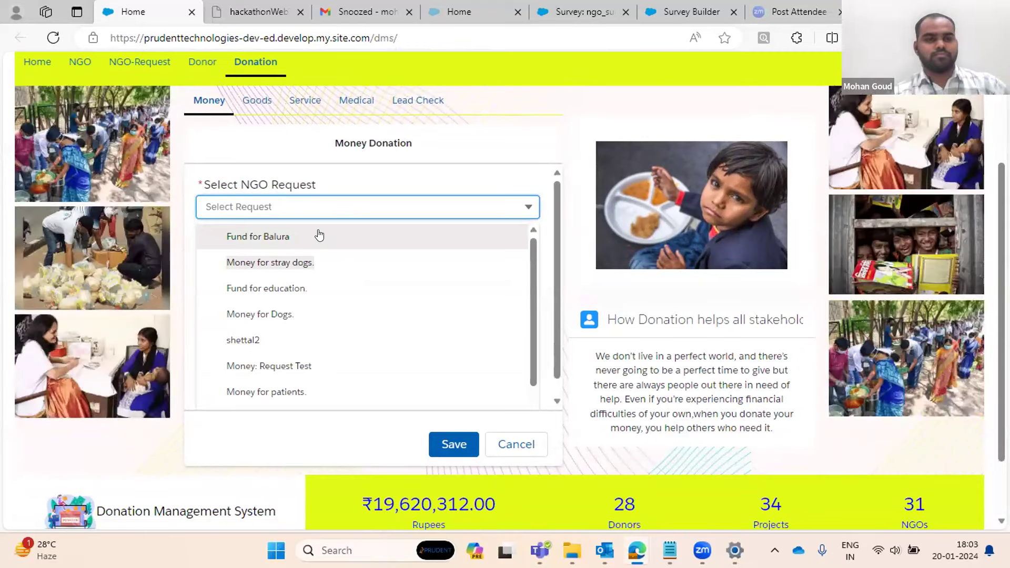
{"action": "left_click", "coordinate": [503, 139]}
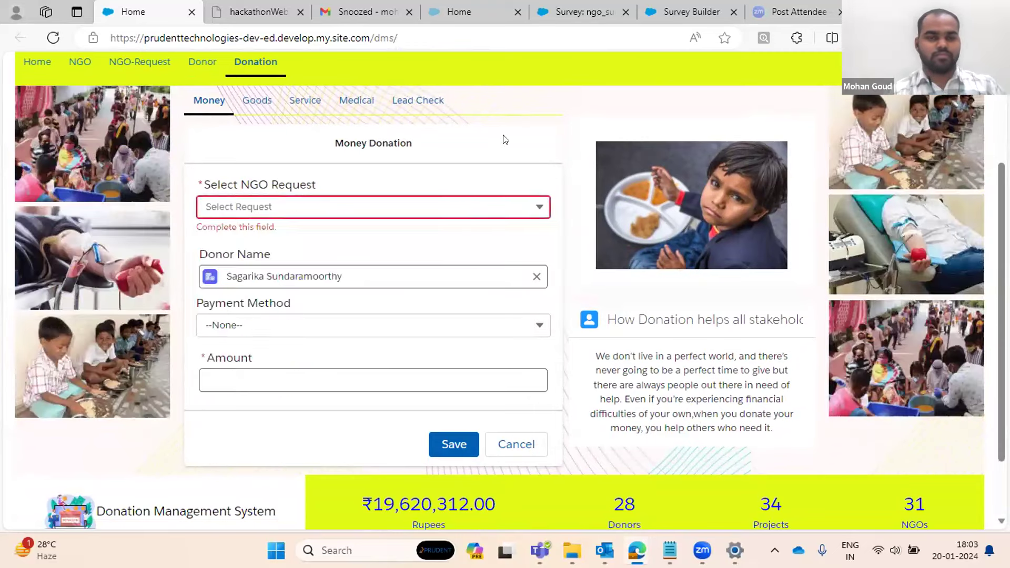
Return to the top of the form and bring the Salesforce Setup window forward.
{"action": "scroll", "coordinate": [503, 139], "scroll_direction": "up", "scroll_amount": 3}
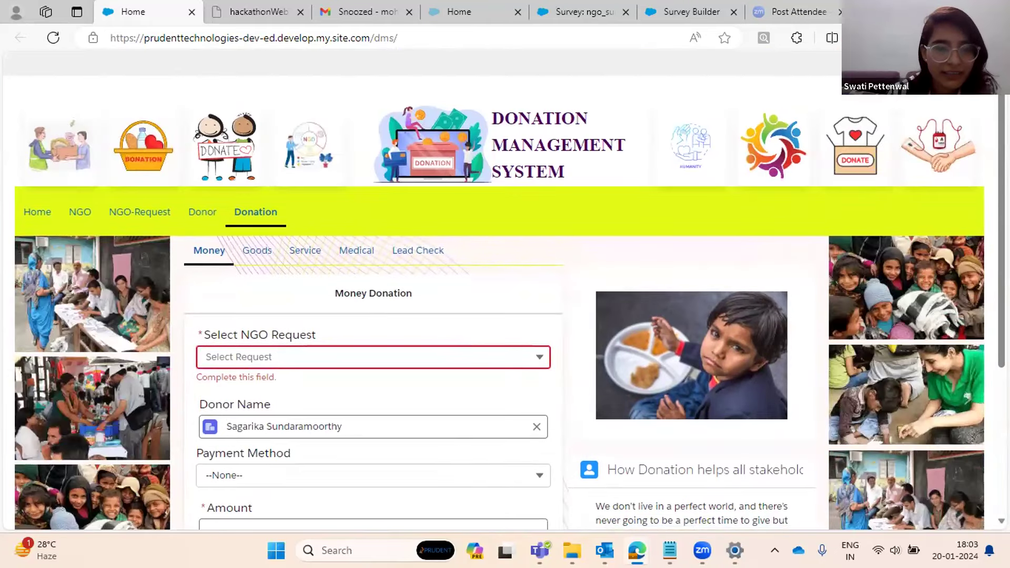
{"action": "mouse_move", "coordinate": [643, 549]}
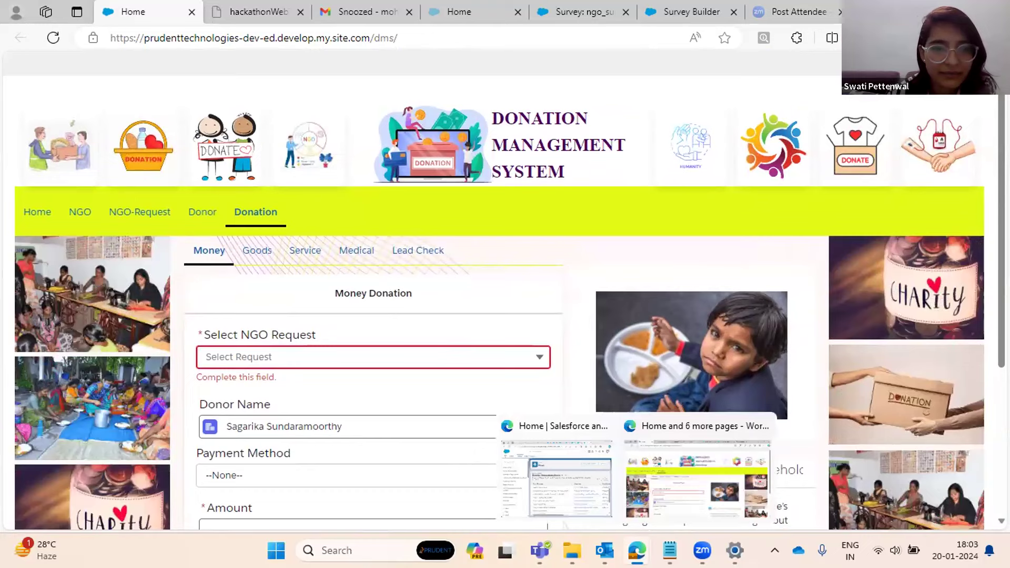
{"action": "left_click", "coordinate": [559, 481]}
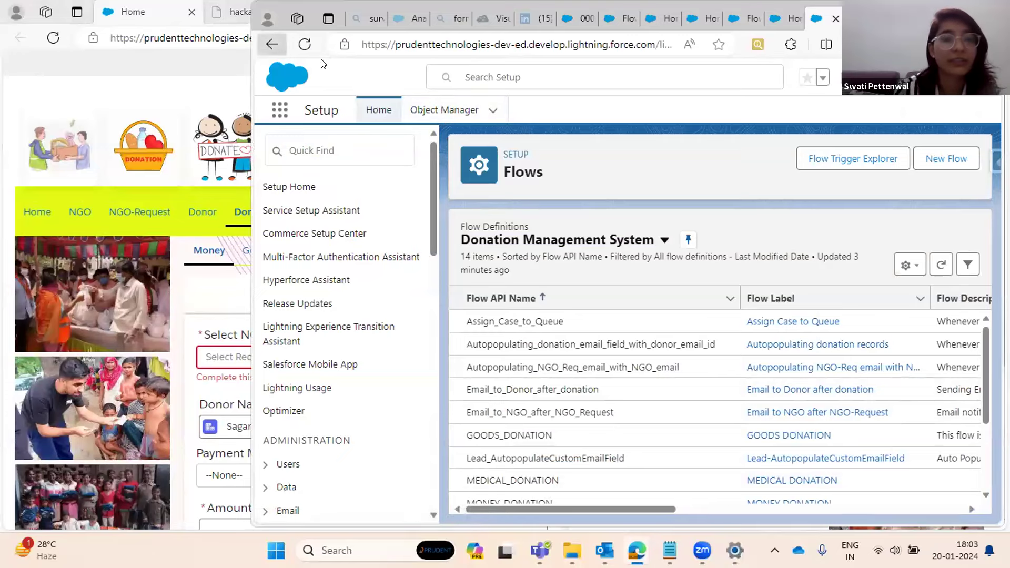
Leave the flow for the Flows list and launch Donation Management System via an App Launcher search for 'dona'.
{"action": "left_click", "coordinate": [272, 44]}
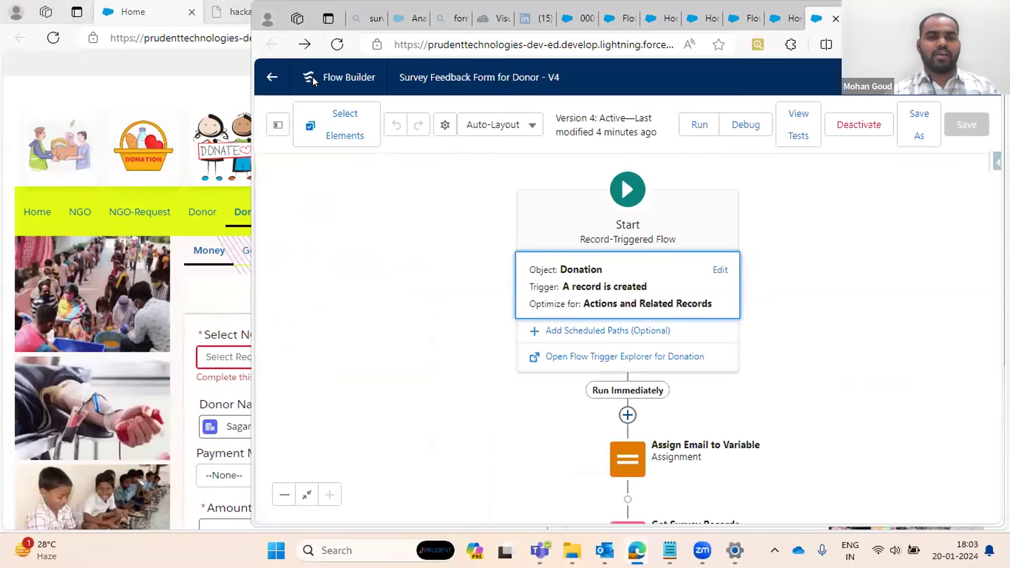
{"action": "left_click", "coordinate": [271, 79]}
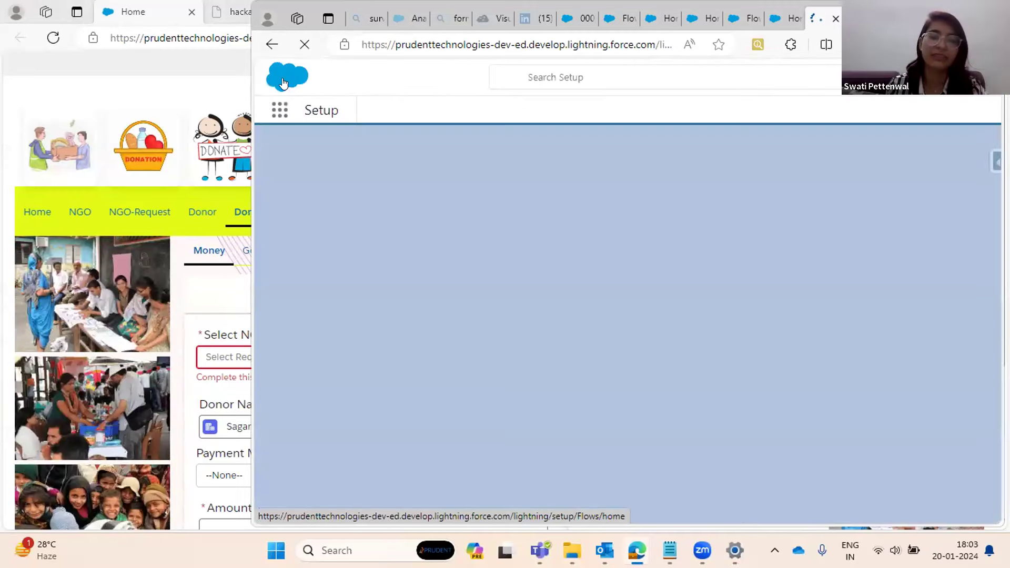
{"action": "left_click", "coordinate": [280, 105]}
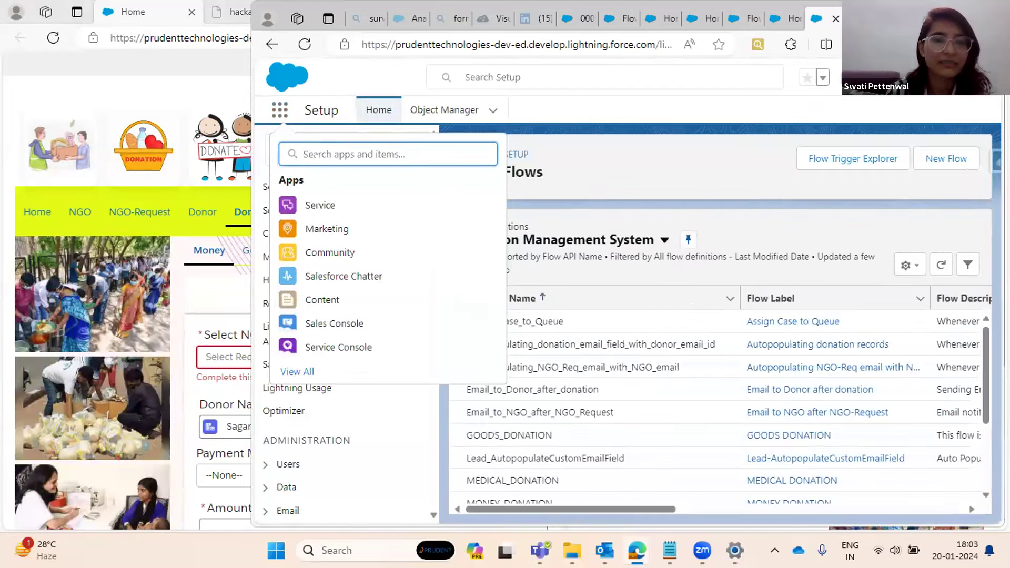
{"action": "type", "text": "dona"}
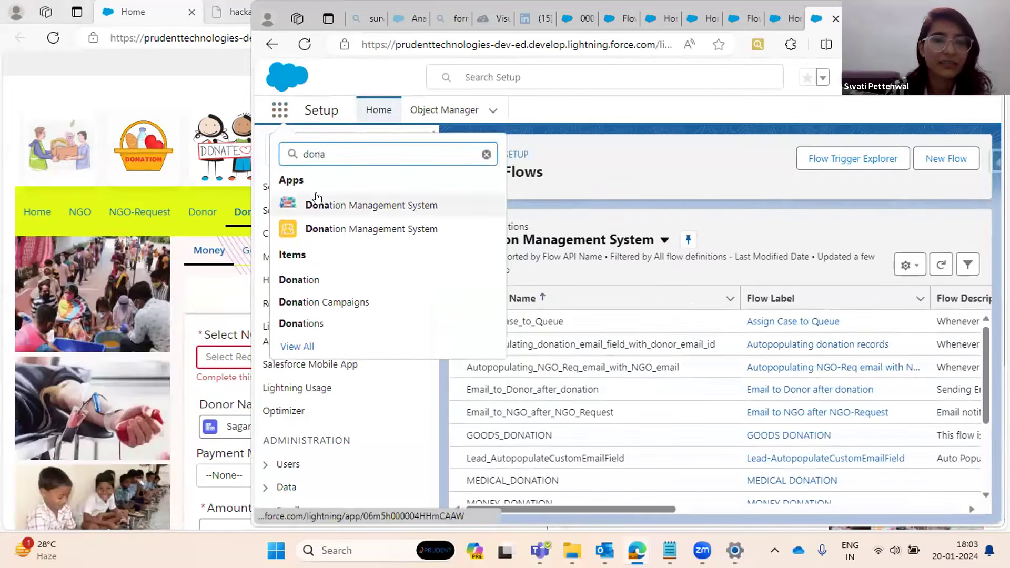
{"action": "left_click", "coordinate": [316, 205]}
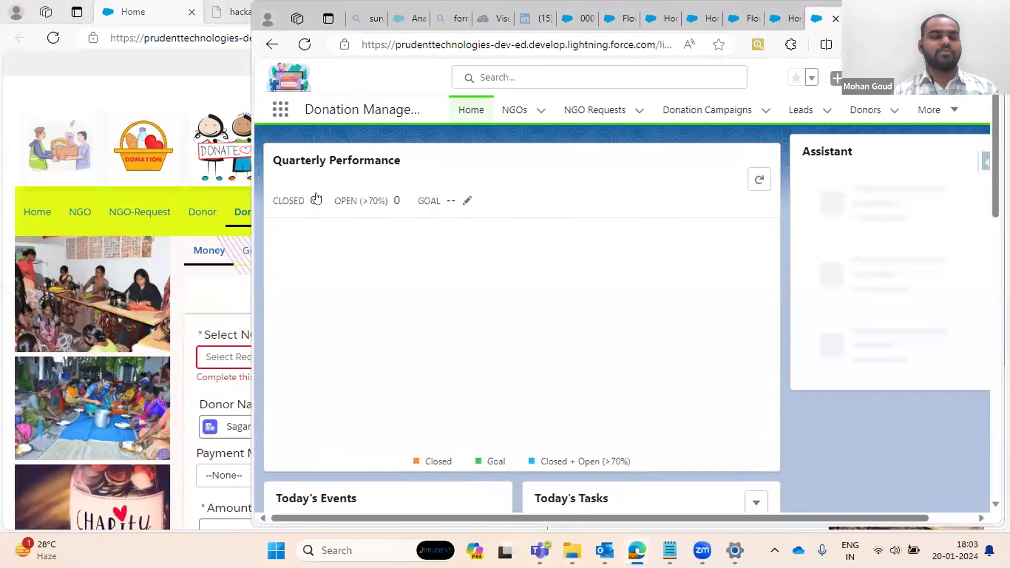
Search NGO Requests for 'children' and open the Children education fund request.
{"action": "left_click", "coordinate": [597, 117]}
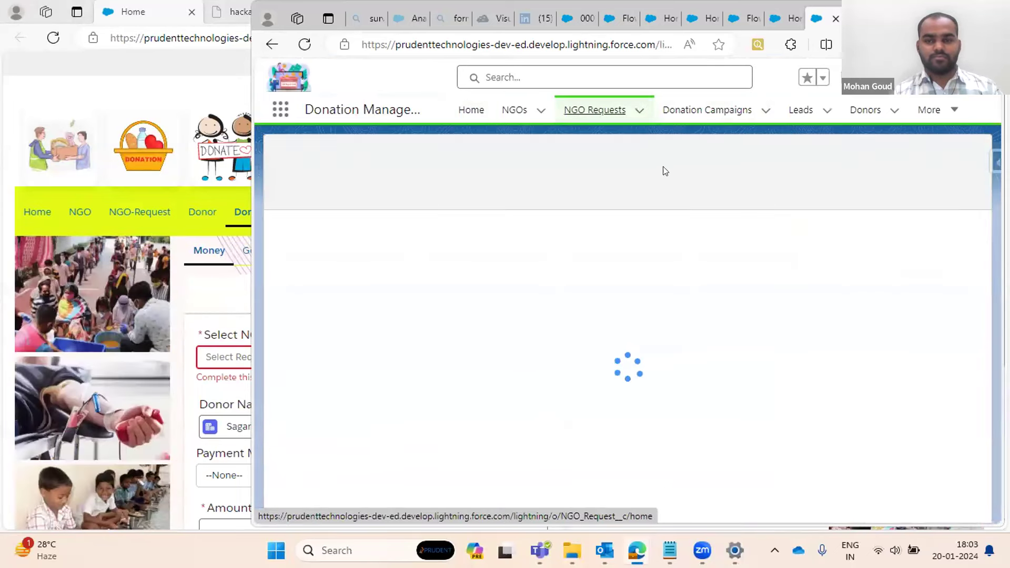
{"action": "left_click", "coordinate": [697, 188]}
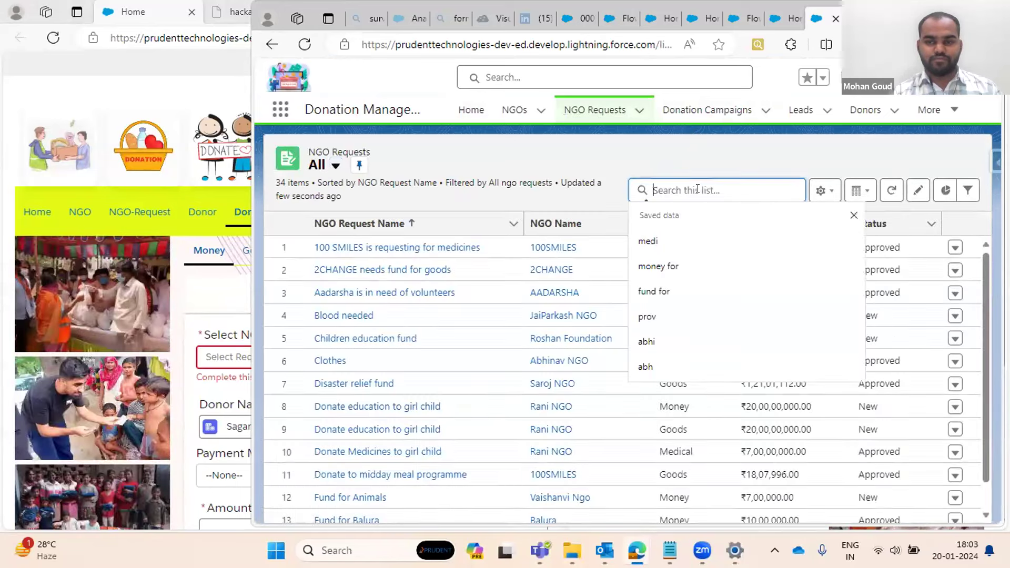
{"action": "type", "text": "fund for"}
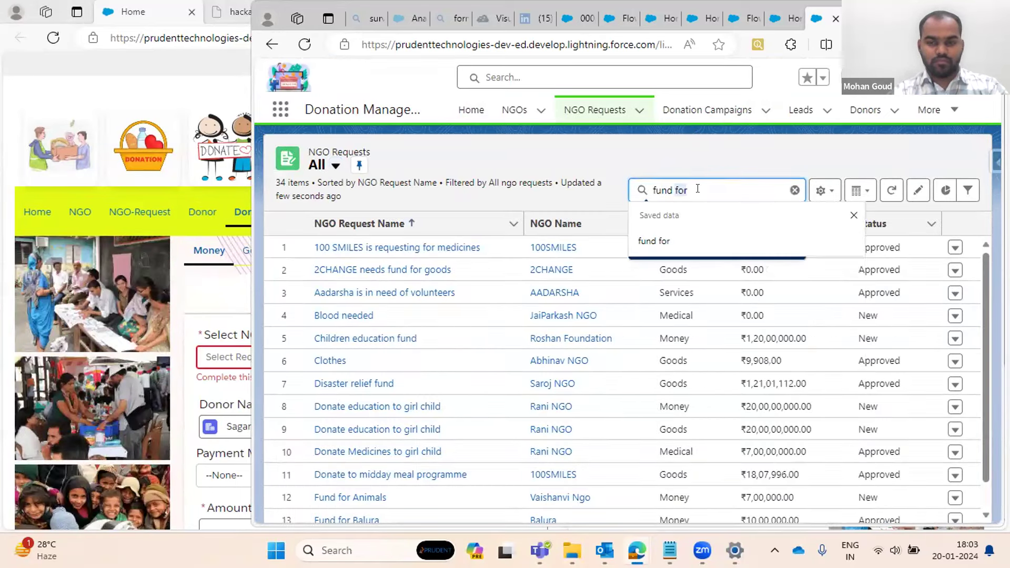
{"action": "type", "text": " ed"}
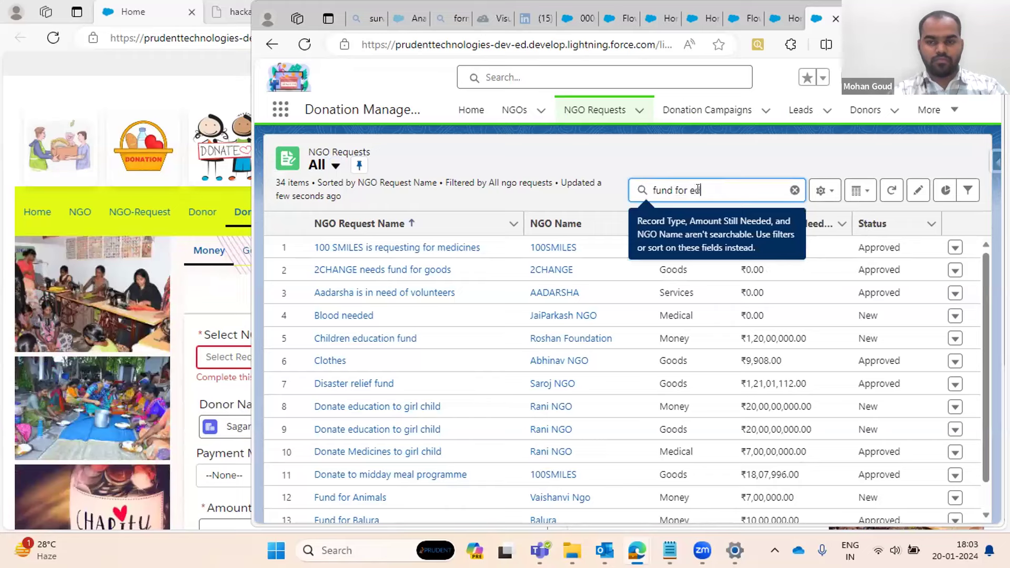
{"action": "key", "text": "BackSpace"}
{"action": "key", "text": "BackSpace"}
{"action": "key", "text": "BackSpace"}
{"action": "key", "text": "BackSpace"}
{"action": "key", "text": "BackSpace"}
{"action": "key", "text": "BackSpace"}
{"action": "key", "text": "BackSpace"}
{"action": "key", "text": "BackSpace"}
{"action": "key", "text": "BackSpace"}
{"action": "key", "text": "BackSpace"}
{"action": "key", "text": "BackSpace"}
{"action": "type", "text": "c"}
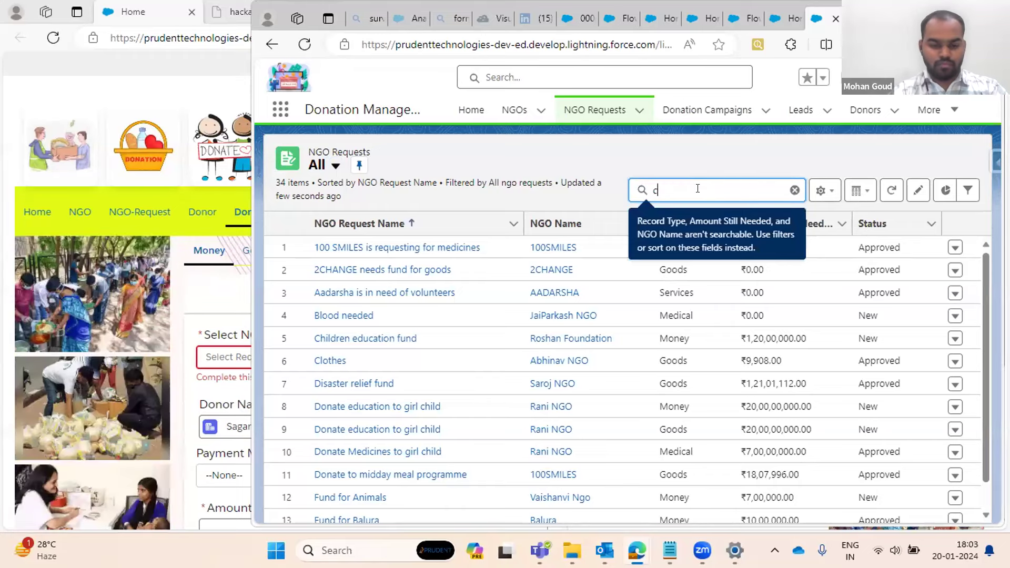
{"action": "type", "text": "hildren"}
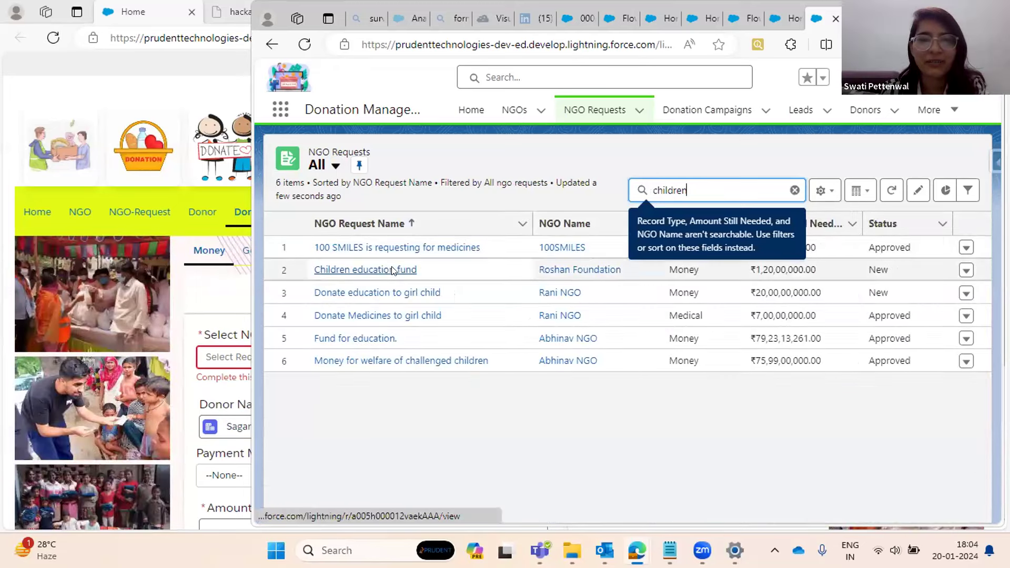
{"action": "left_click", "coordinate": [391, 270]}
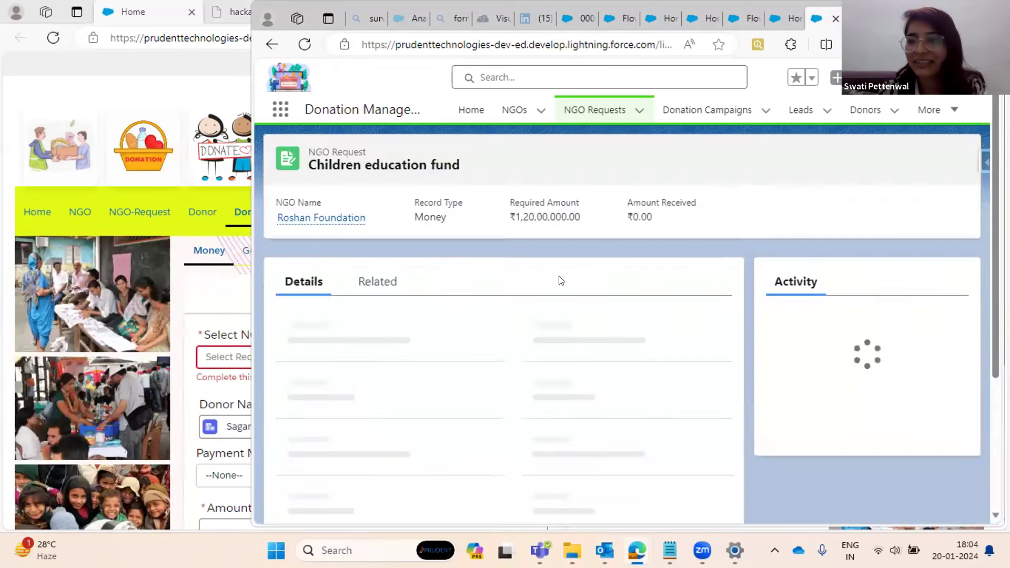
Set the request's Status to Approved, save, and switch back to the DMS site window.
{"action": "scroll", "coordinate": [518, 379], "scroll_direction": "down", "scroll_amount": 3}
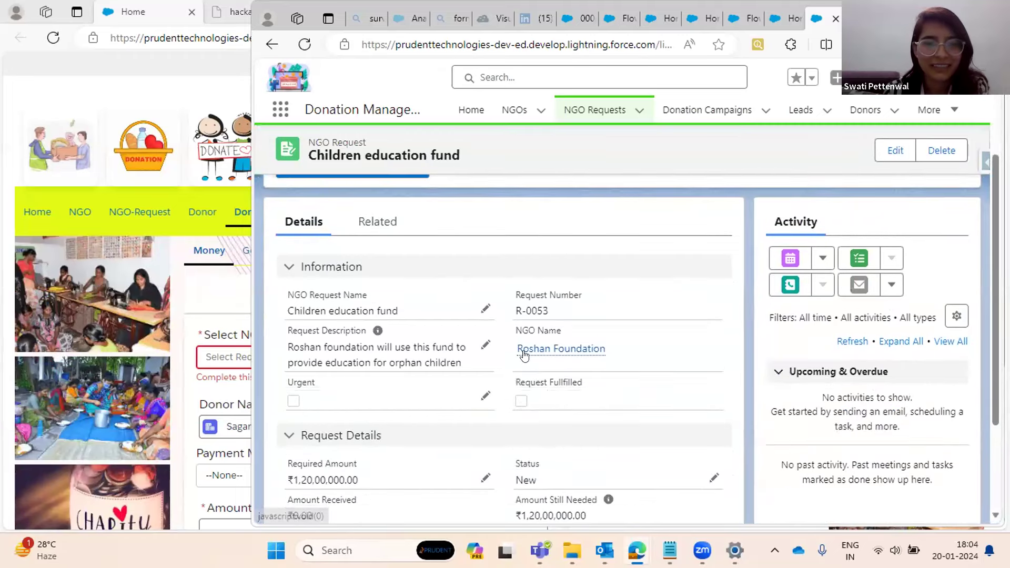
{"action": "scroll", "coordinate": [519, 379], "scroll_direction": "down", "scroll_amount": 3}
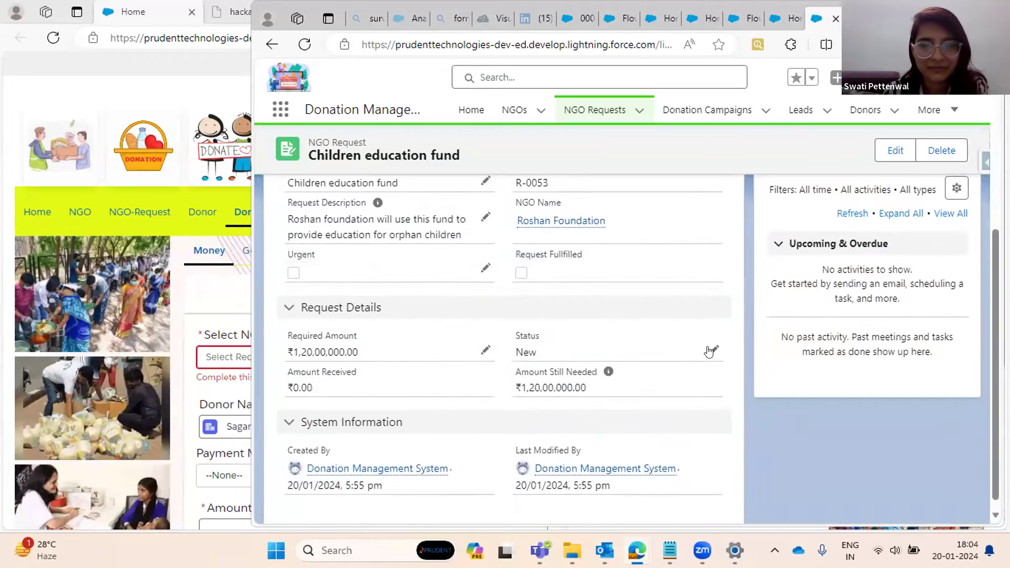
{"action": "left_click", "coordinate": [713, 348]}
{"action": "left_click", "coordinate": [650, 362]}
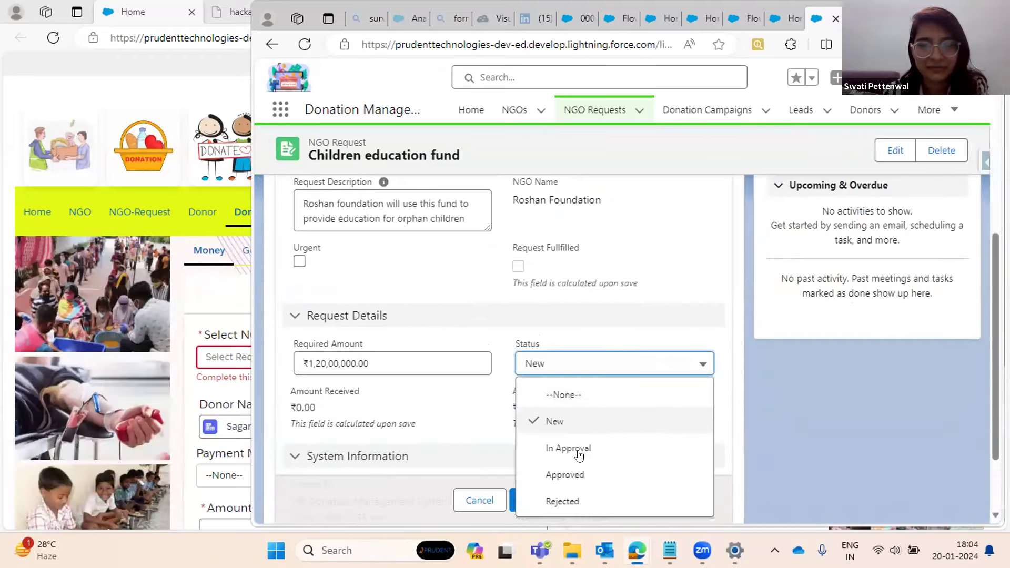
{"action": "left_click", "coordinate": [569, 475]}
{"action": "left_click", "coordinate": [531, 501]}
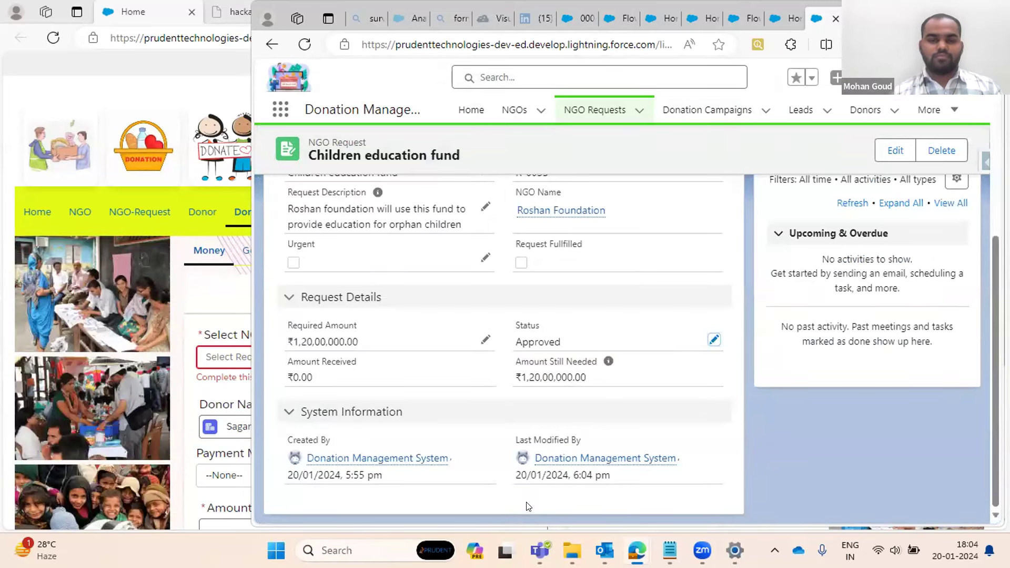
{"action": "mouse_move", "coordinate": [639, 547]}
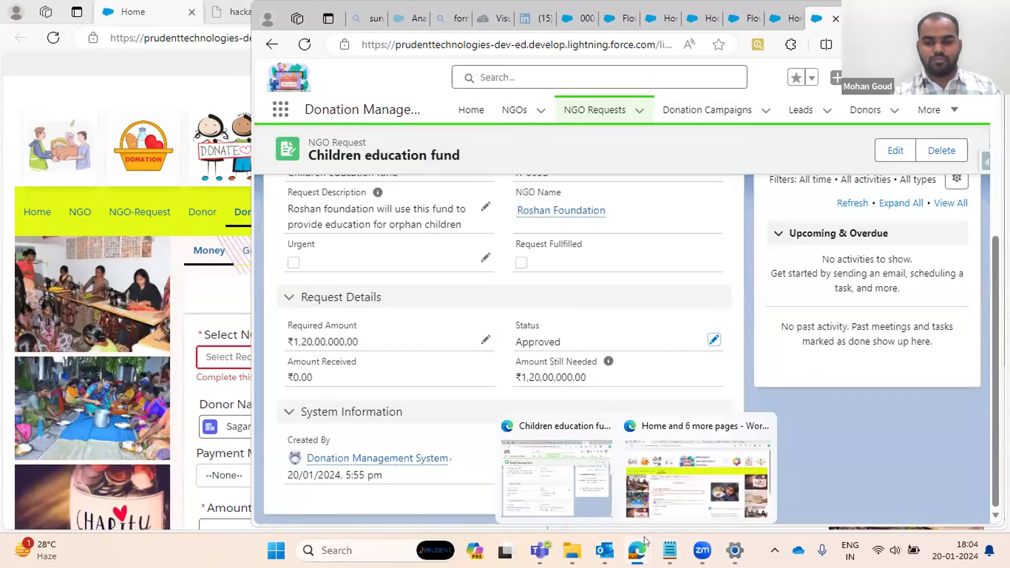
{"action": "left_click", "coordinate": [681, 483]}
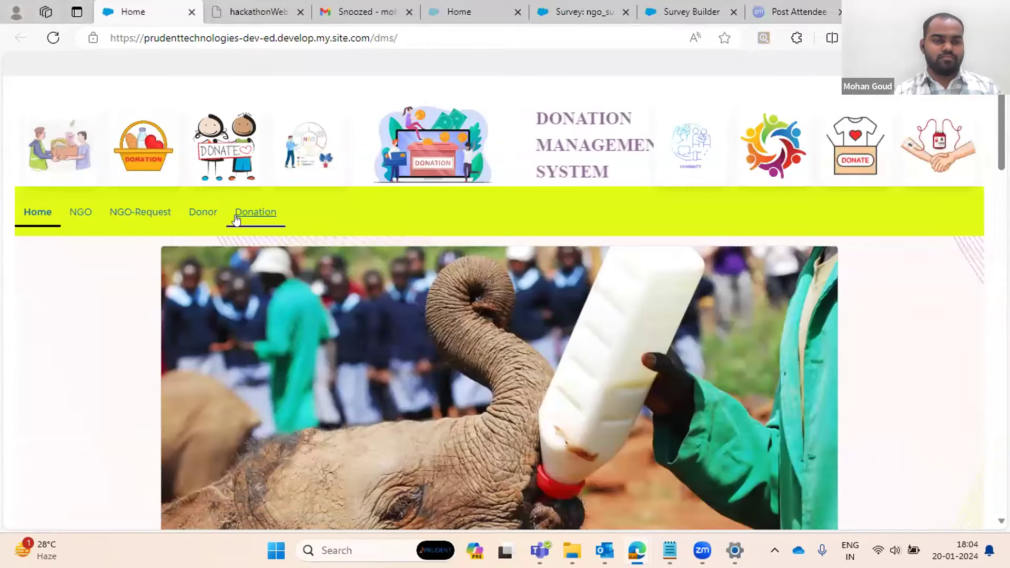
Start a money donation for Children education fund with a recent donor paying by Cash.
{"action": "left_click", "coordinate": [243, 213]}
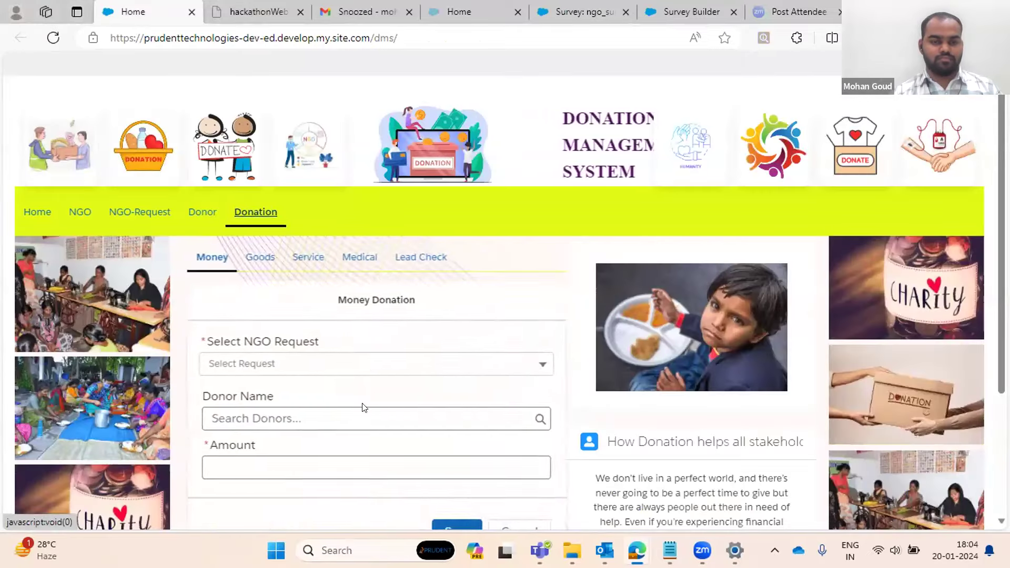
{"action": "left_click", "coordinate": [370, 359]}
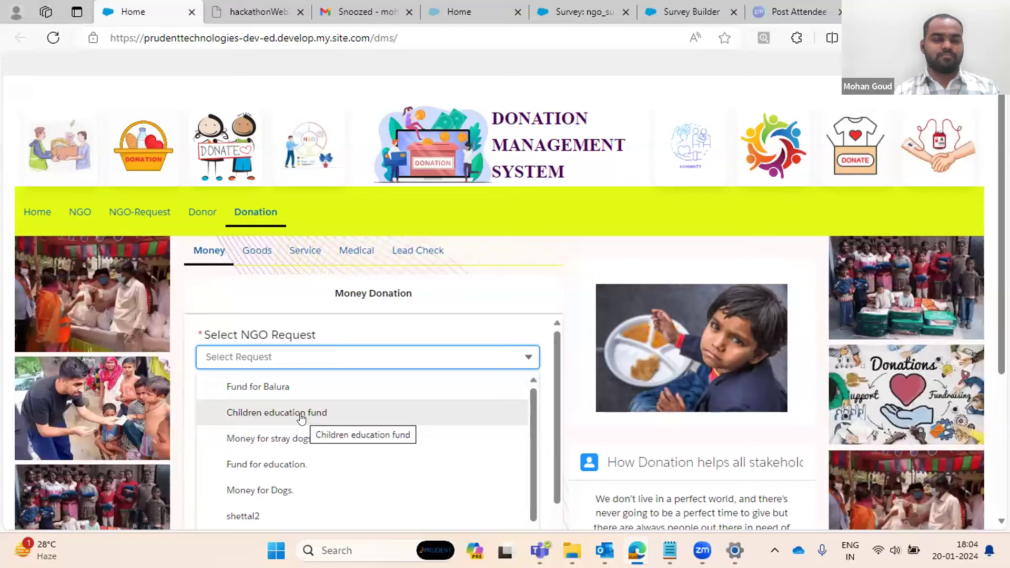
{"action": "left_click", "coordinate": [301, 416]}
{"action": "scroll", "coordinate": [547, 279], "scroll_direction": "down", "scroll_amount": 2}
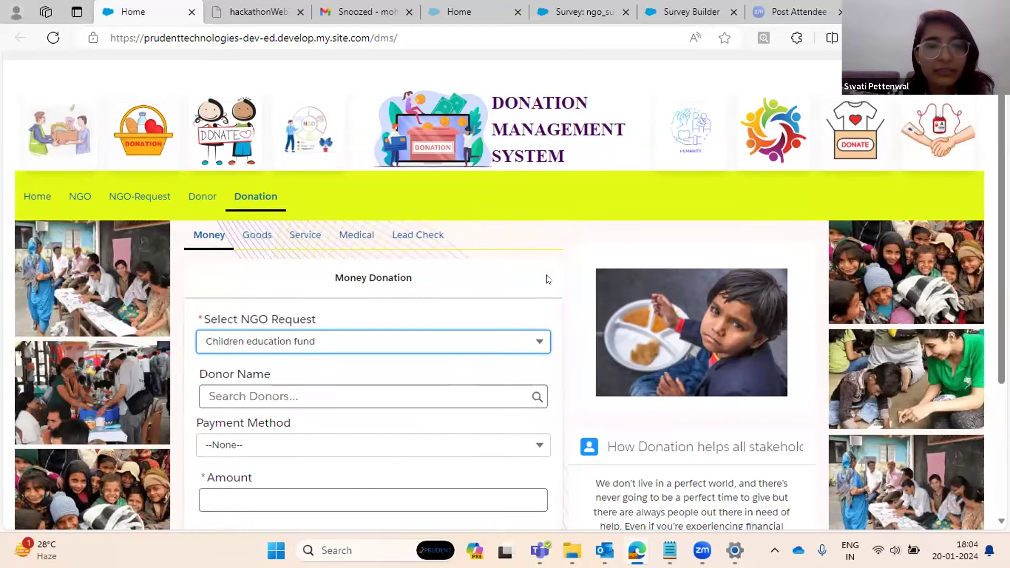
{"action": "left_click", "coordinate": [430, 341]}
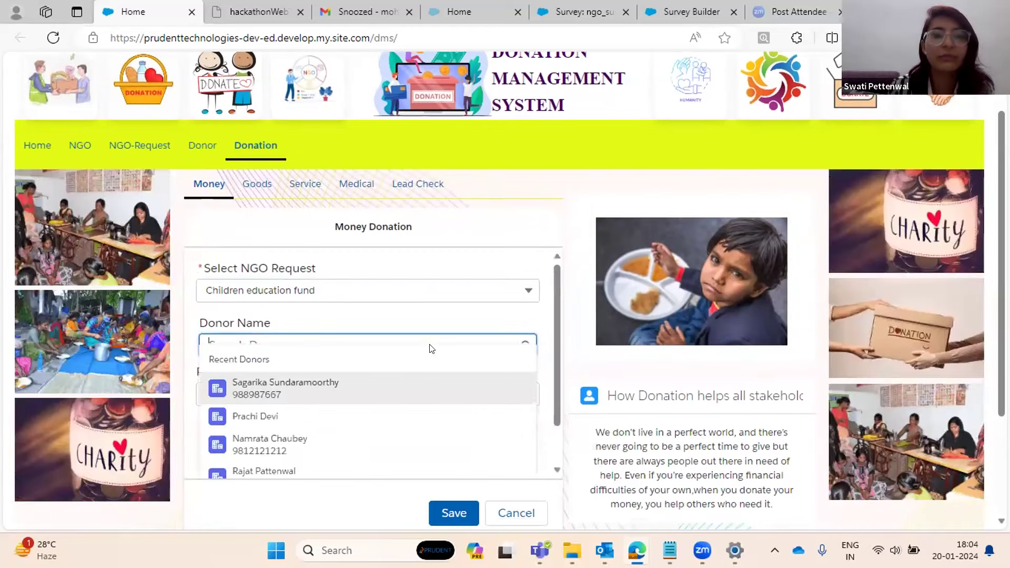
{"action": "left_click", "coordinate": [339, 388]}
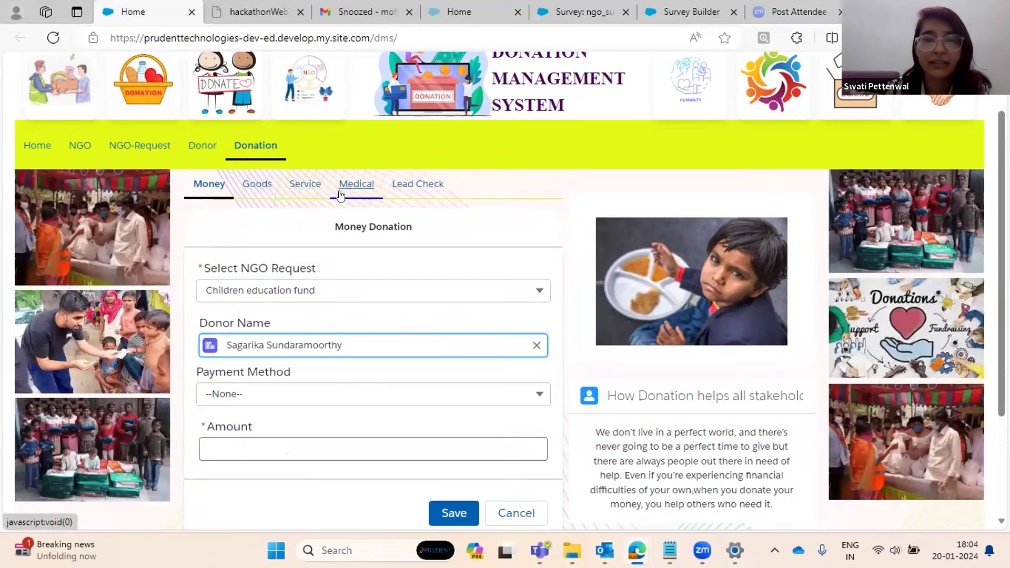
{"action": "left_click", "coordinate": [315, 402]}
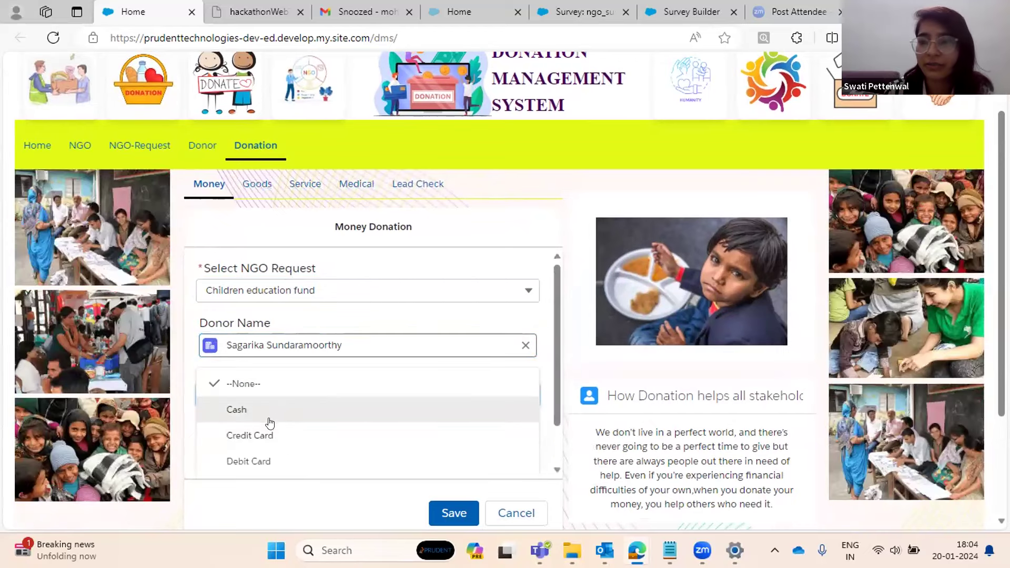
{"action": "left_click", "coordinate": [270, 416]}
{"action": "scroll", "coordinate": [271, 417], "scroll_direction": "down", "scroll_amount": 1}
Enter the donation amount and save the money donation.
{"action": "left_click", "coordinate": [255, 393]}
{"action": "type", "text": "12"}
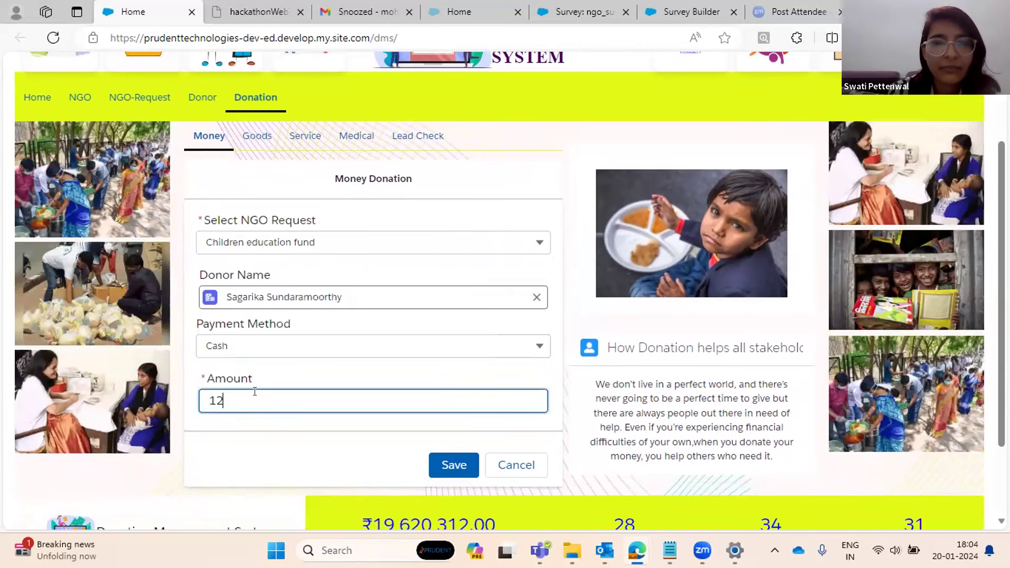
{"action": "mouse_move", "coordinate": [637, 551]}
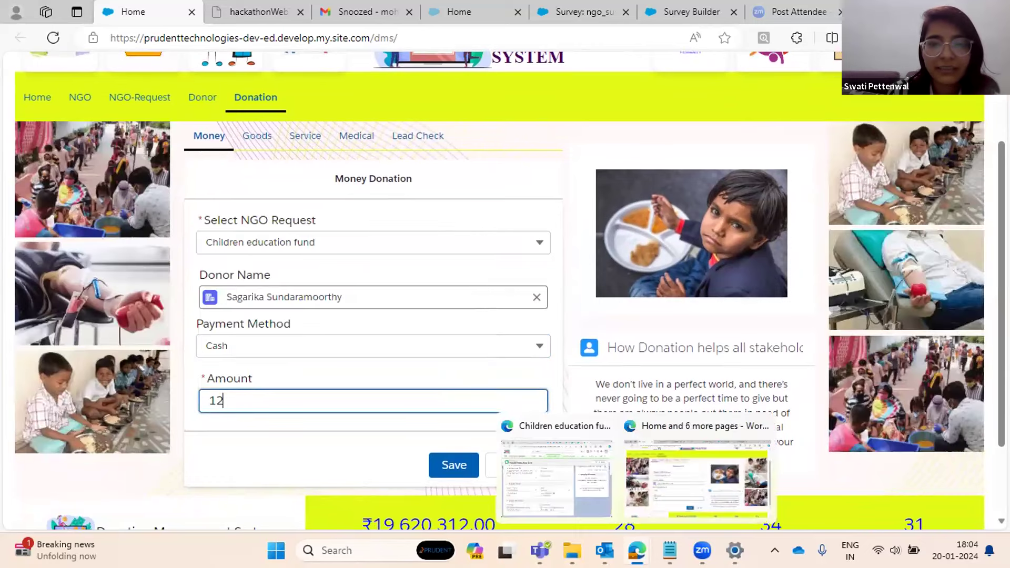
{"action": "type", "text": "200000"}
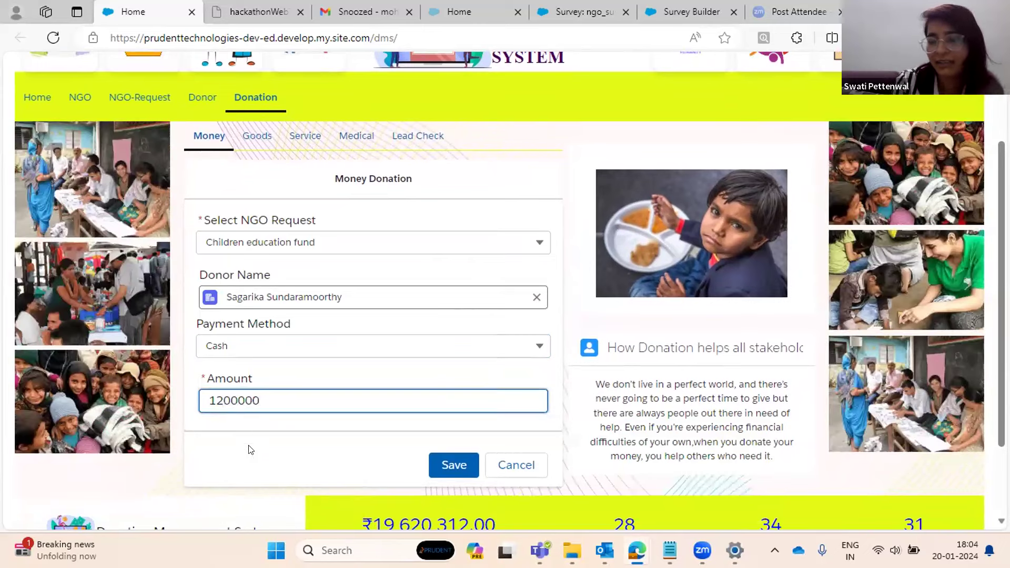
{"action": "left_click", "coordinate": [250, 450]}
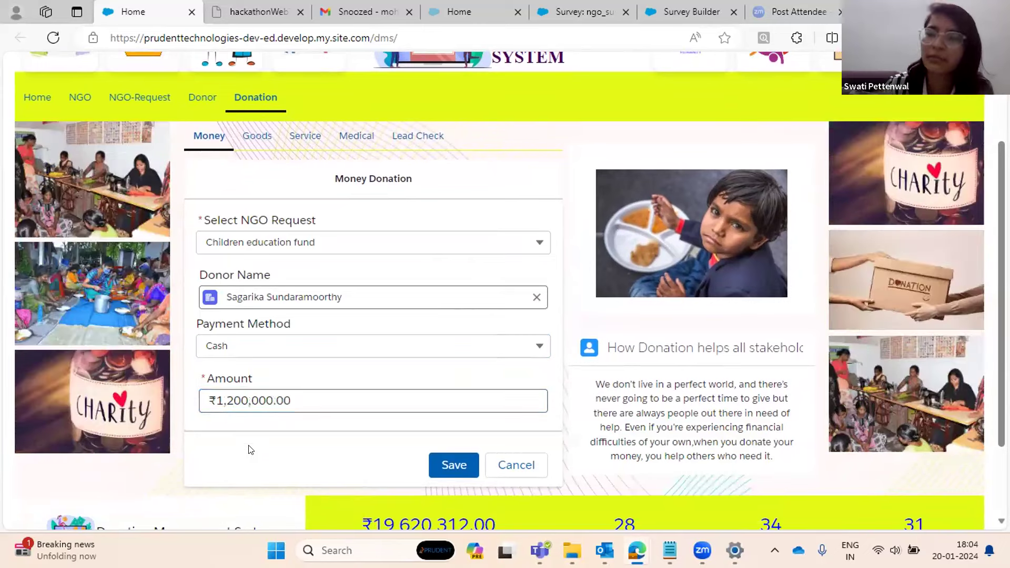
{"action": "left_click", "coordinate": [445, 469]}
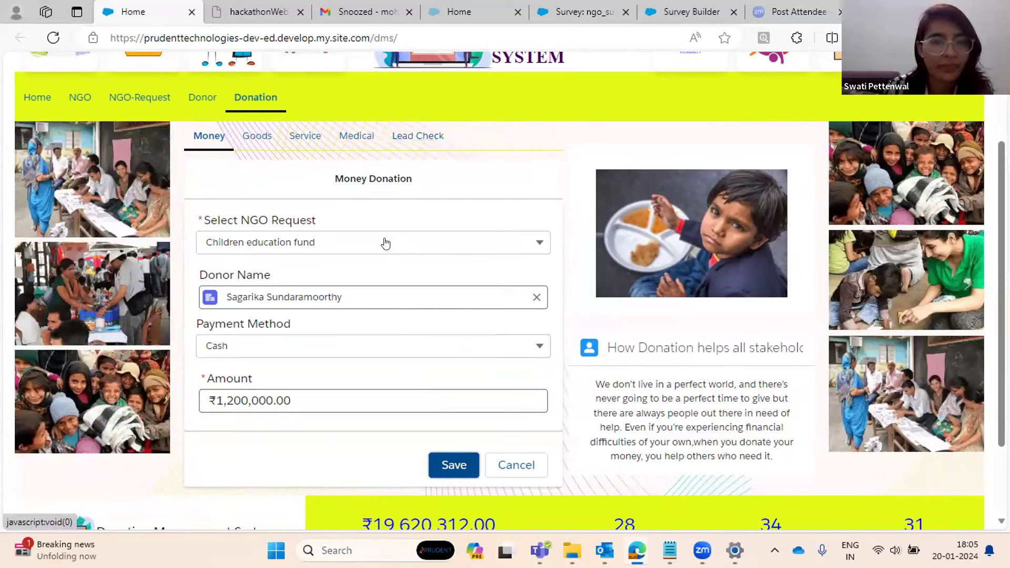
After checking the lead form, resave the donation with the amount corrected to 12000.
{"action": "left_click", "coordinate": [400, 136]}
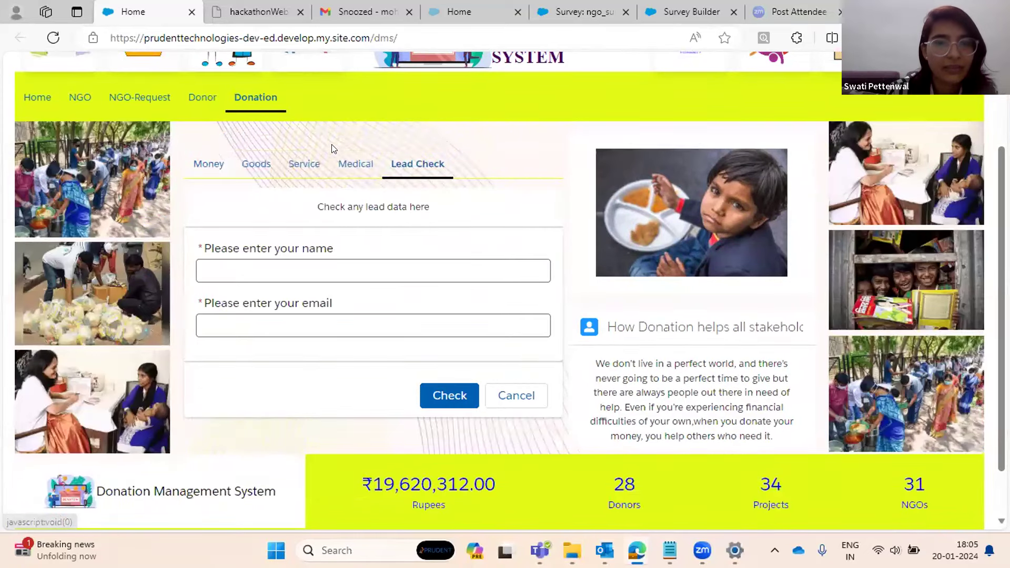
{"action": "left_click", "coordinate": [213, 164]}
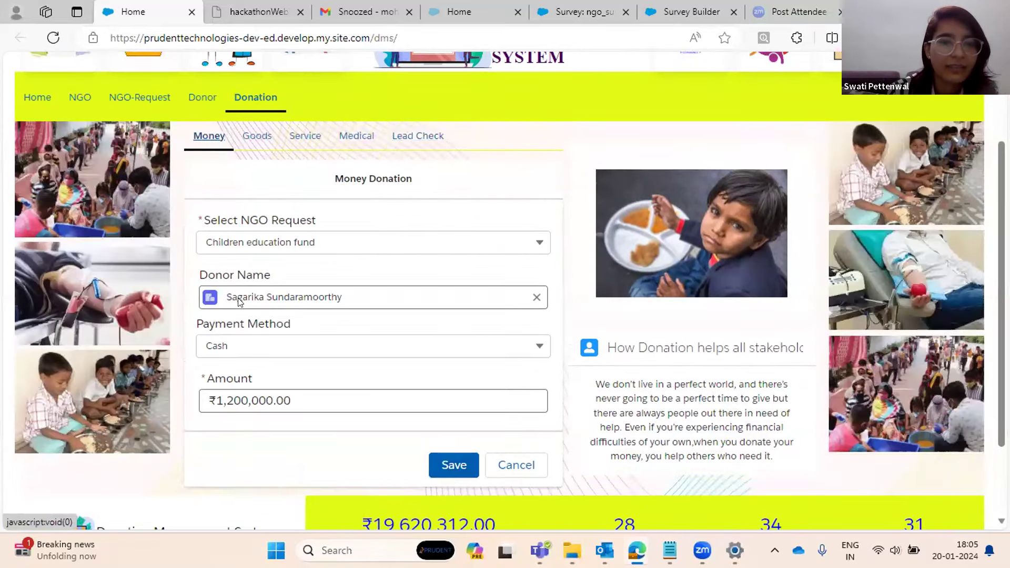
{"action": "left_click", "coordinate": [441, 466]}
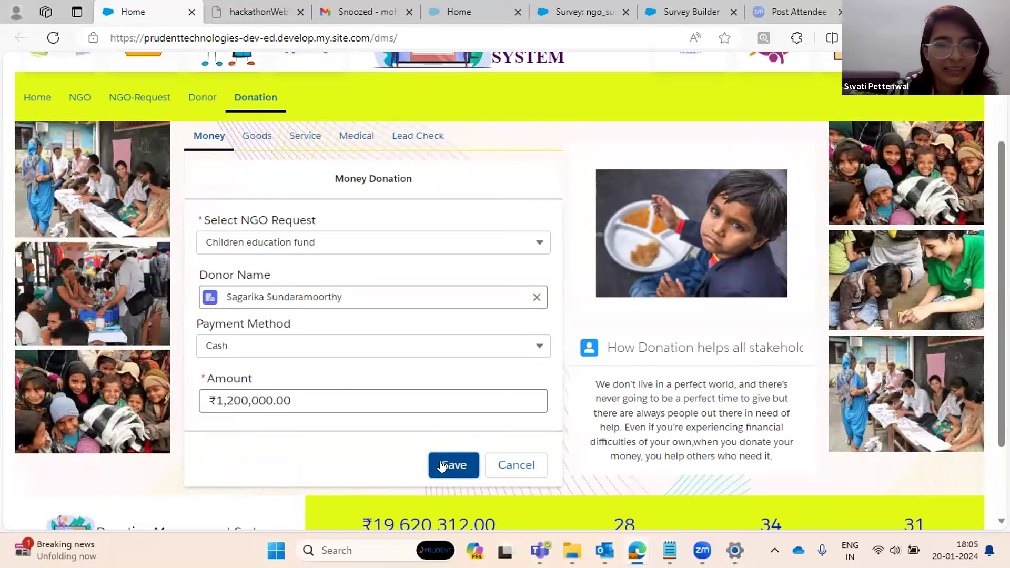
{"action": "left_click", "coordinate": [268, 401]}
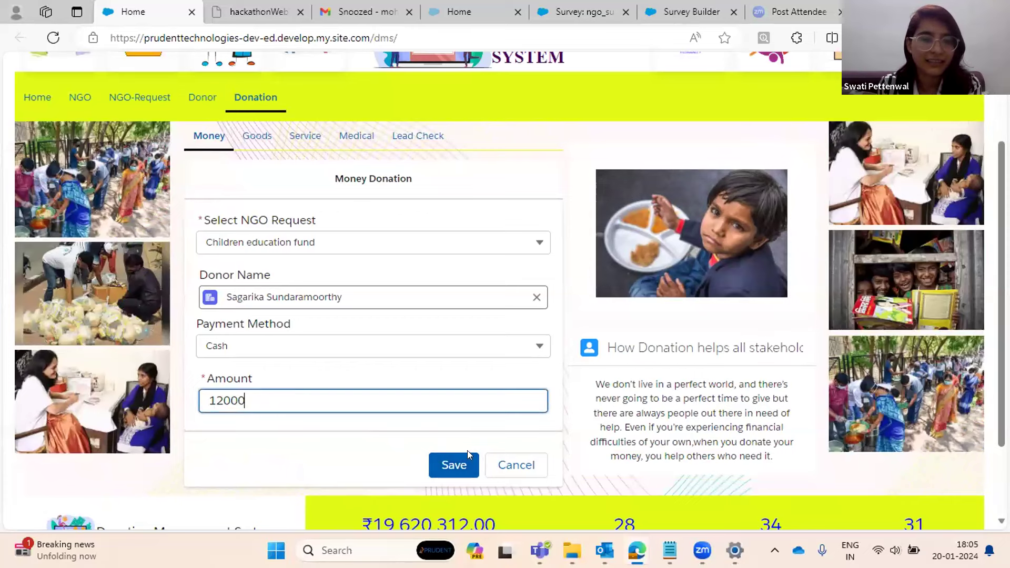
{"action": "left_click", "coordinate": [468, 463]}
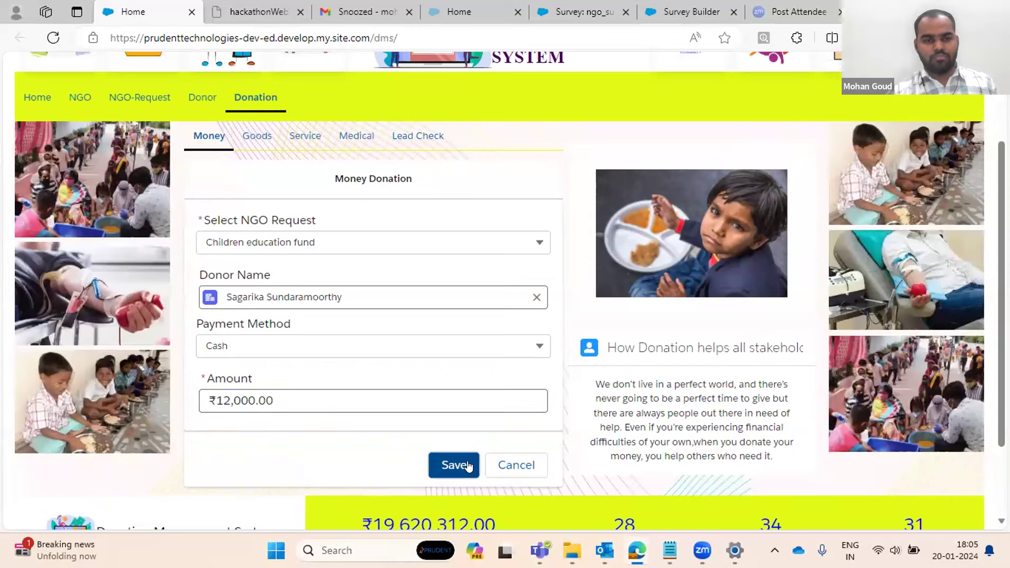
Reload the site and preselect Children education fund on a fresh Money Donation form.
{"action": "scroll", "coordinate": [467, 465], "scroll_direction": "down", "scroll_amount": 1}
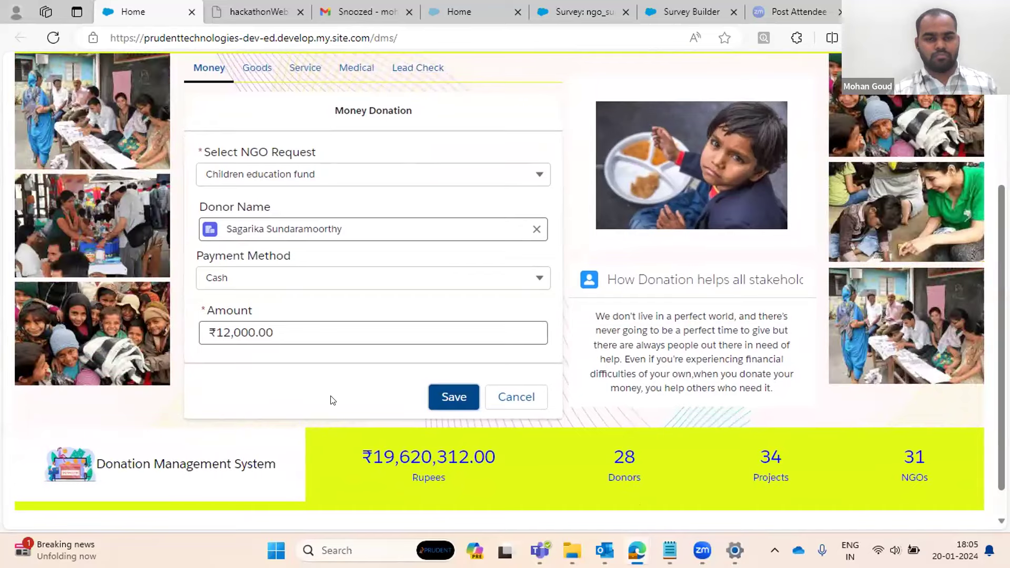
{"action": "scroll", "coordinate": [332, 400], "scroll_direction": "up", "scroll_amount": 4}
{"action": "scroll", "coordinate": [475, 378], "scroll_direction": "down", "scroll_amount": 4}
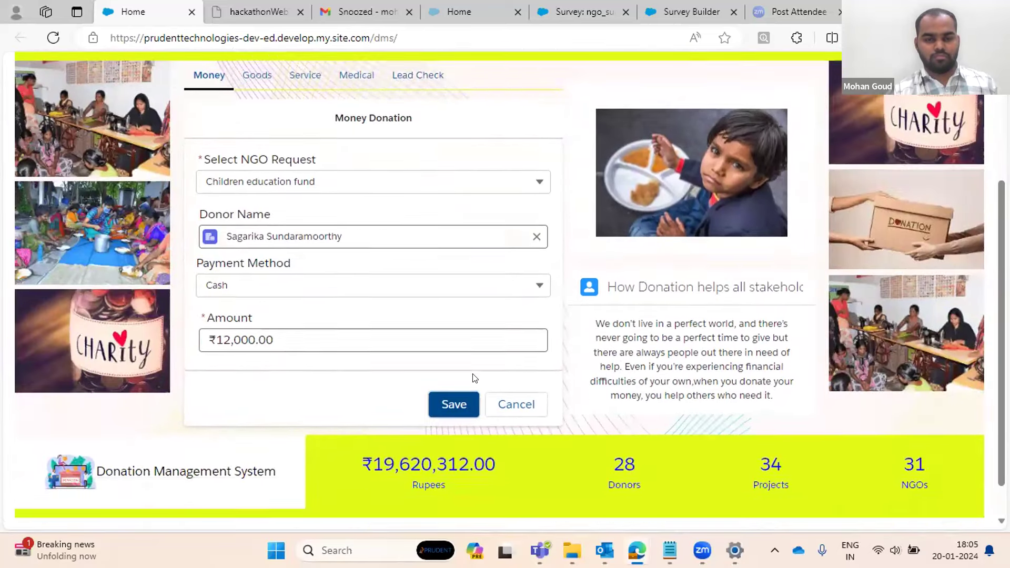
{"action": "scroll", "coordinate": [385, 397], "scroll_direction": "up", "scroll_amount": 3}
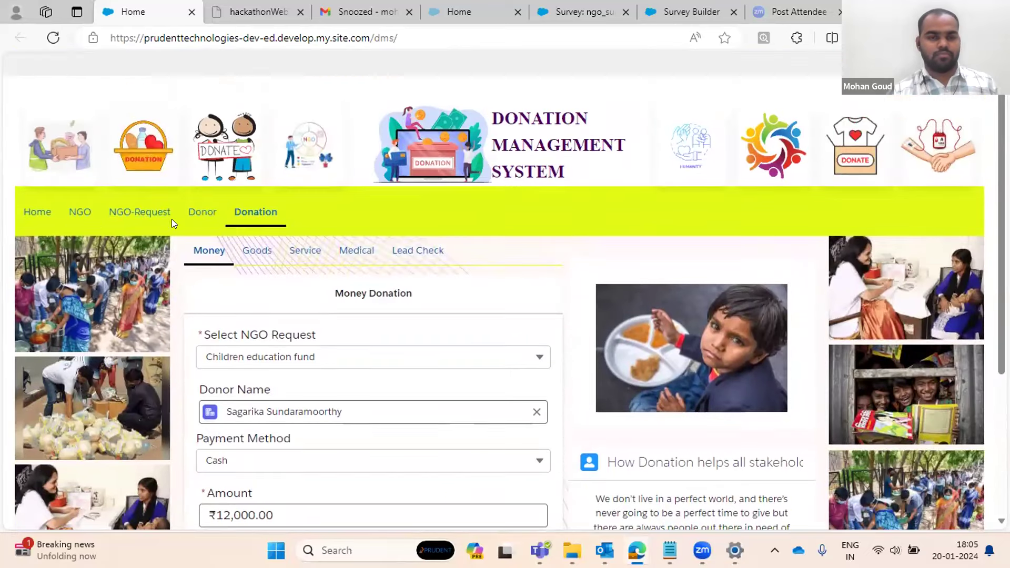
{"action": "left_click", "coordinate": [54, 37]}
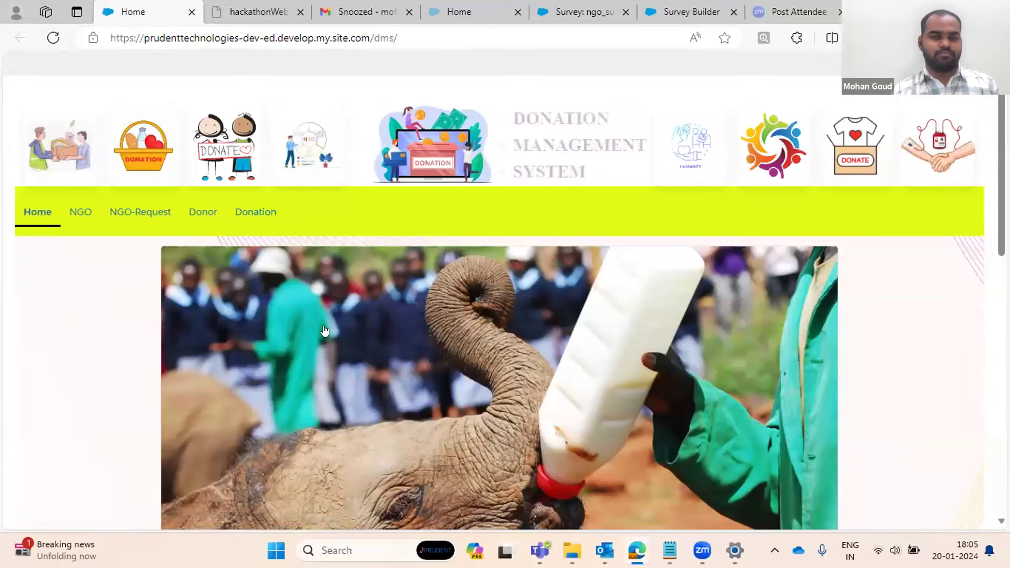
{"action": "left_click", "coordinate": [254, 210]}
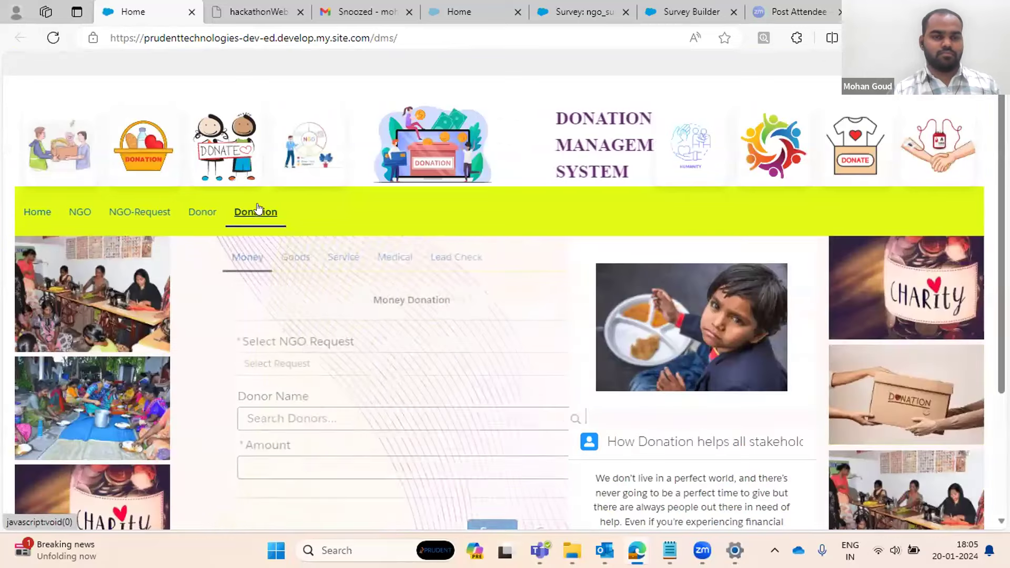
{"action": "left_click", "coordinate": [305, 355]}
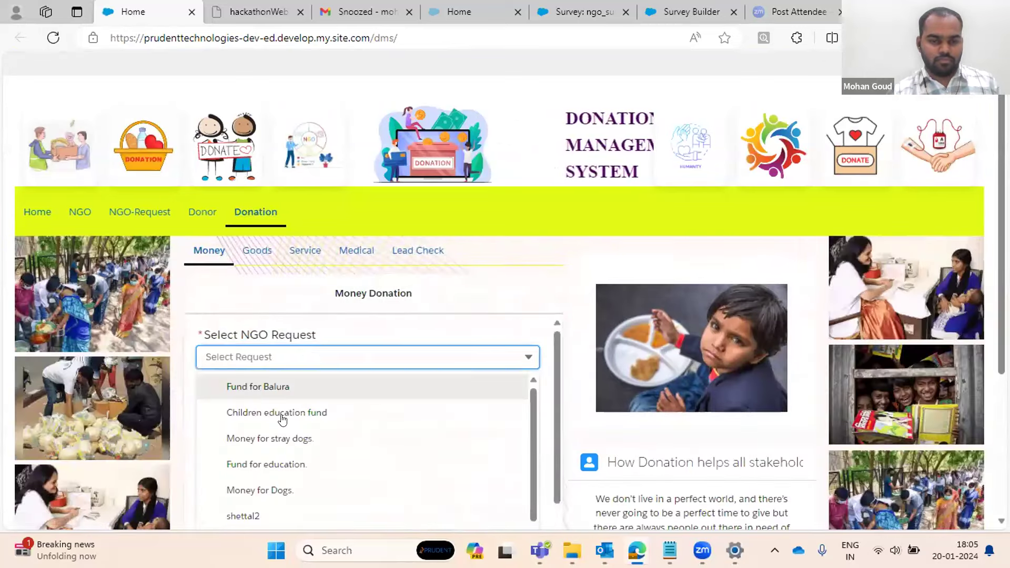
{"action": "left_click", "coordinate": [279, 414]}
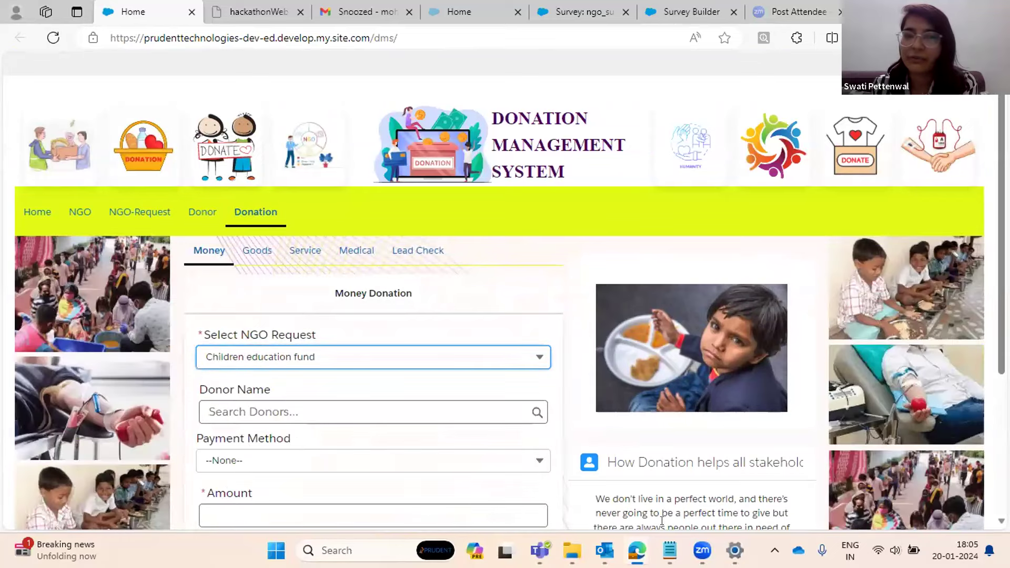
{"action": "mouse_move", "coordinate": [637, 550]}
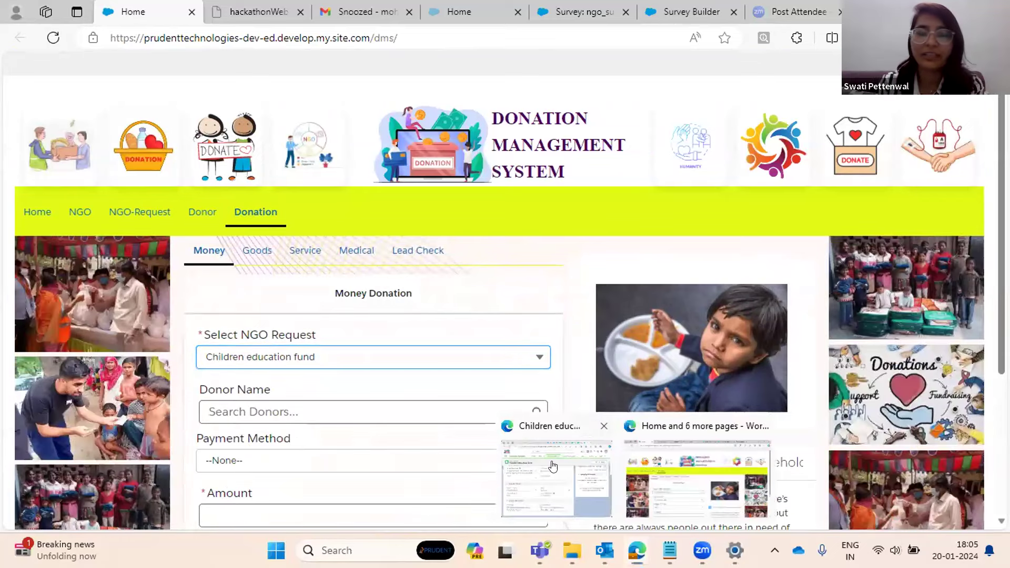
{"action": "left_click", "coordinate": [702, 481]}
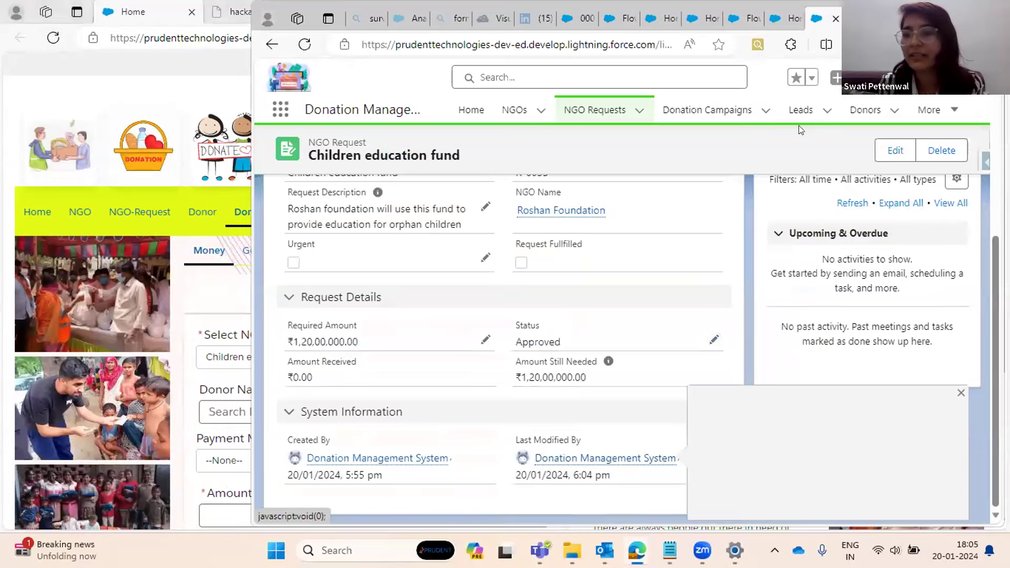
Open the Donation Management System app through an App Launcher search for 'dona'.
{"action": "left_click", "coordinate": [801, 112]}
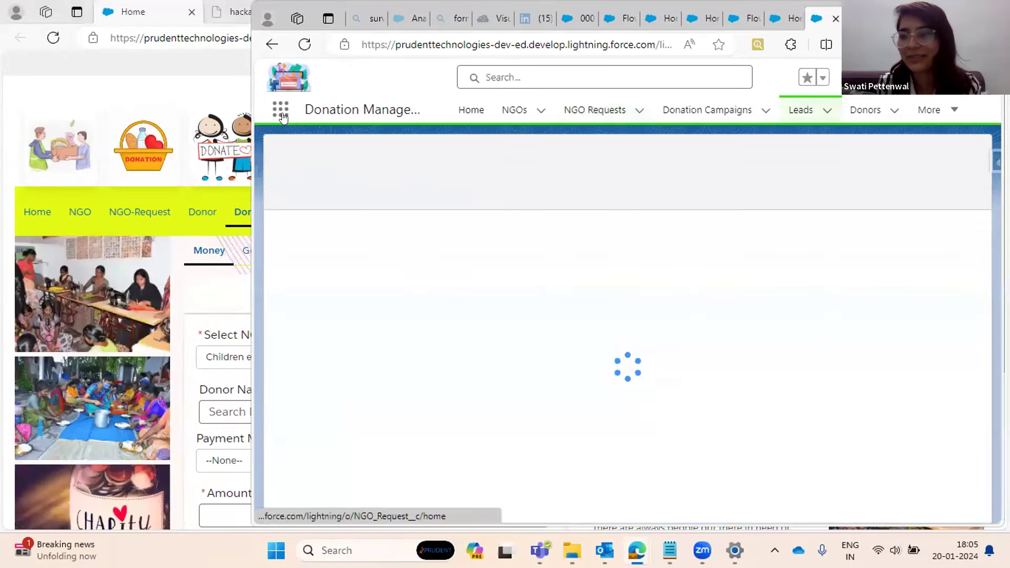
{"action": "left_click", "coordinate": [280, 109]}
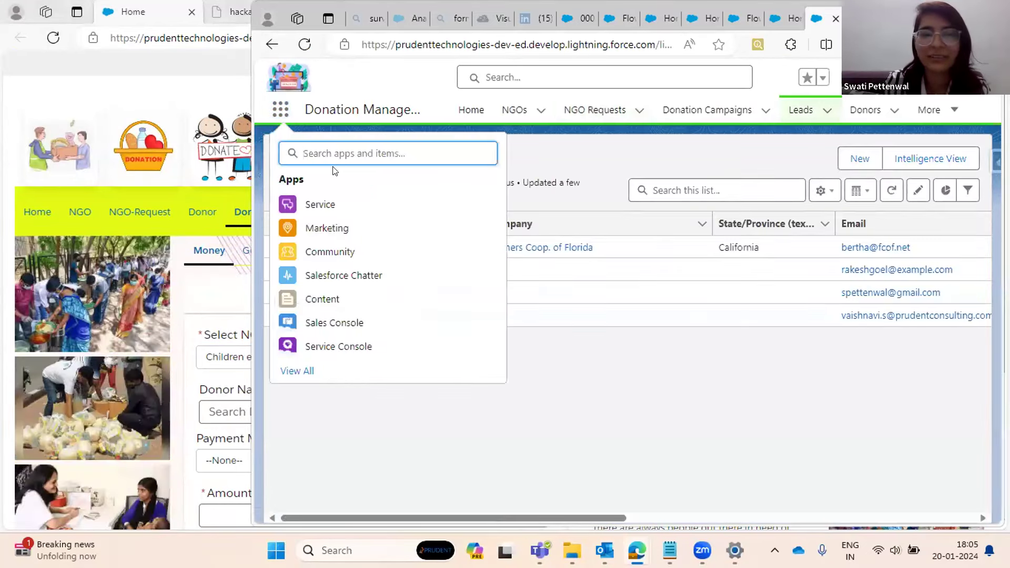
{"action": "type", "text": "dona"}
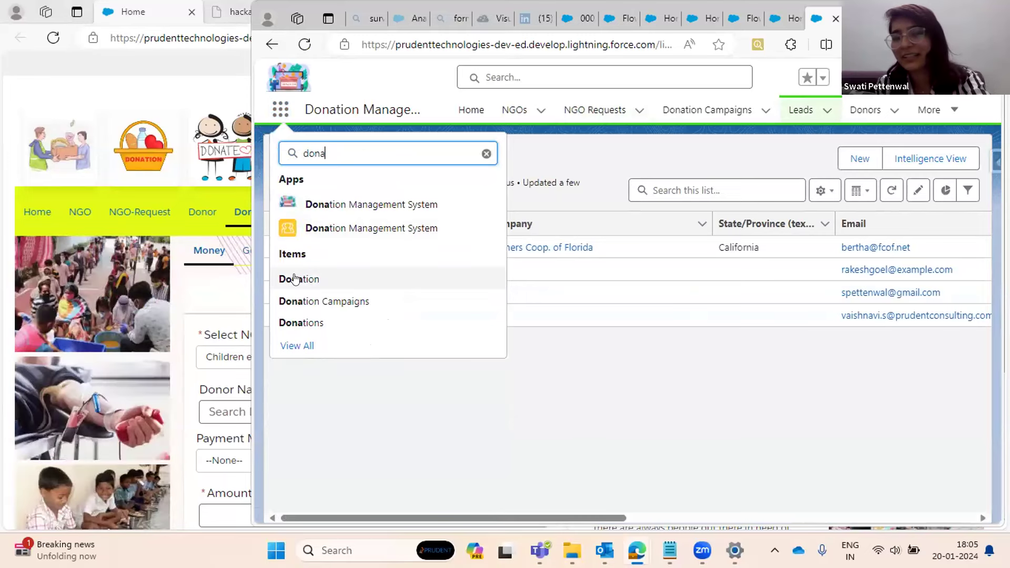
{"action": "left_click", "coordinate": [295, 279]}
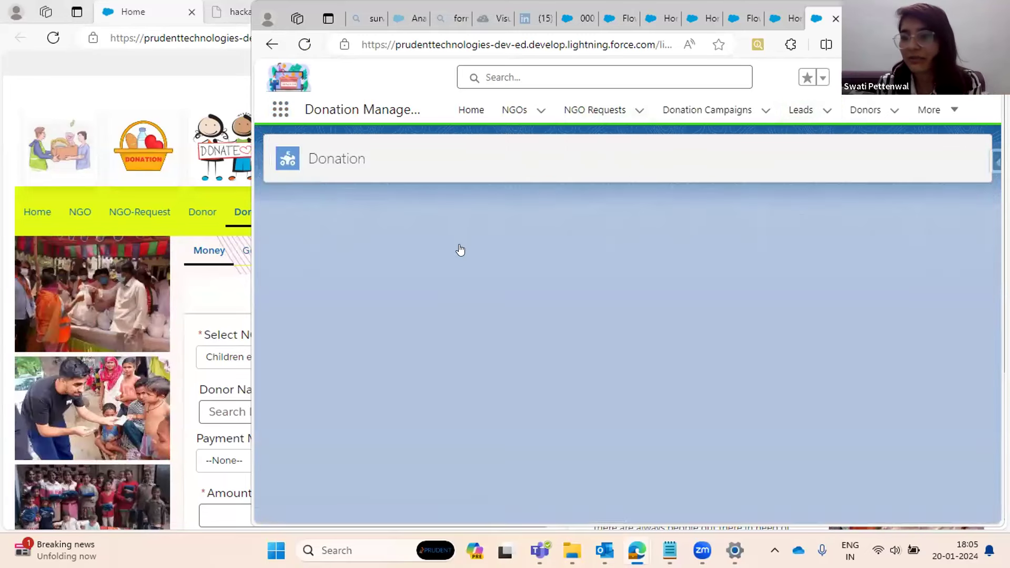
{"action": "left_click", "coordinate": [280, 108]}
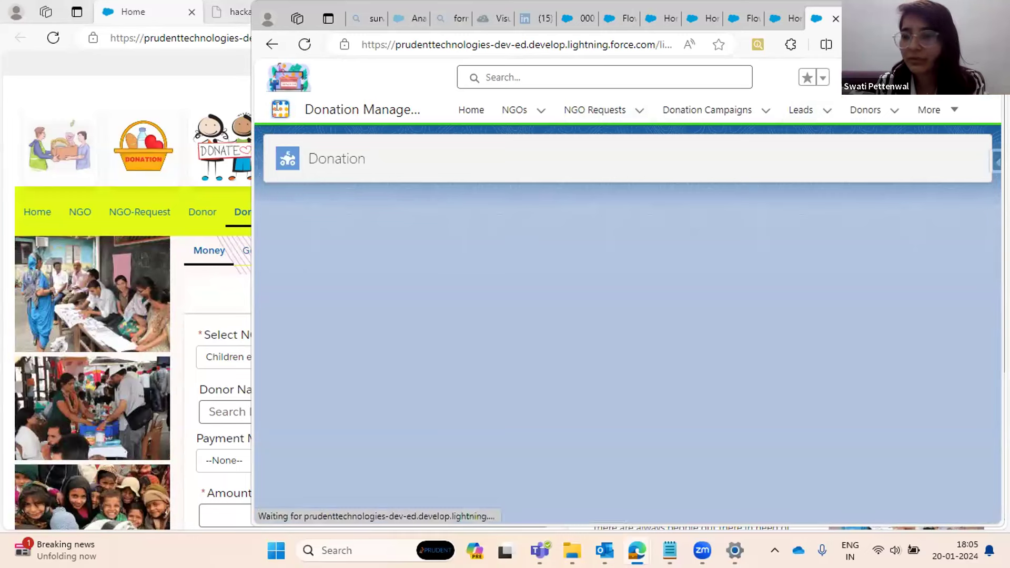
{"action": "type", "text": "dona"}
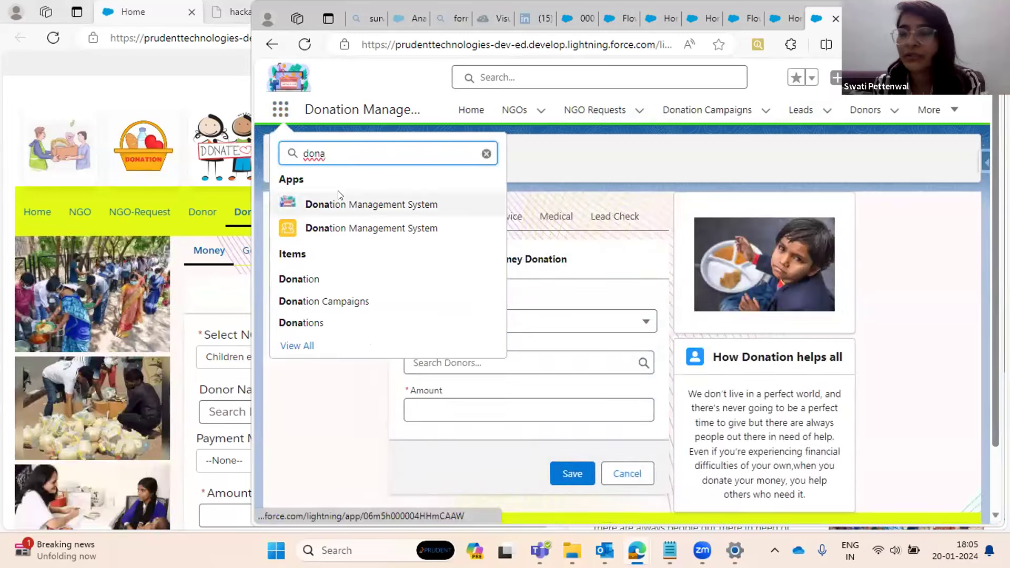
{"action": "left_click", "coordinate": [339, 194]}
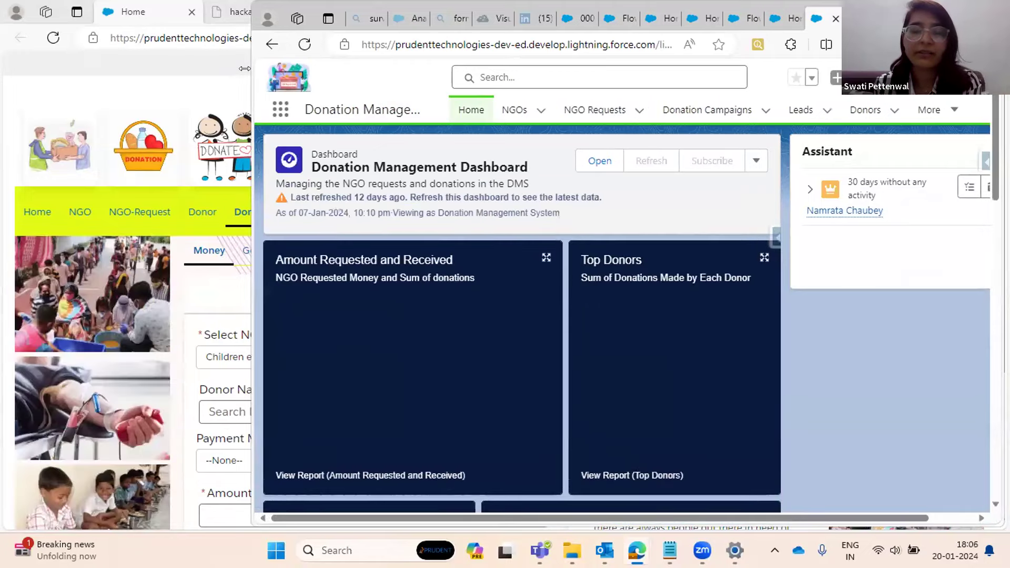
Show the All Donations list and scroll to its latest records, now 68 items.
{"action": "left_click_drag", "start_coordinate": [245, 68], "coordinate": [56, 100]}
{"action": "left_click", "coordinate": [818, 109]}
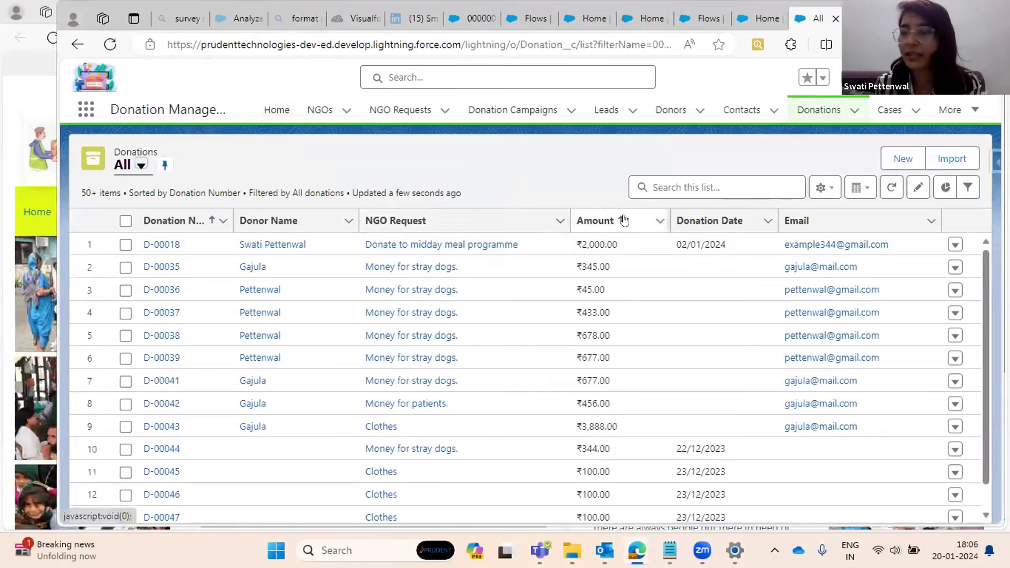
{"action": "scroll", "coordinate": [436, 334], "scroll_direction": "down", "scroll_amount": 1}
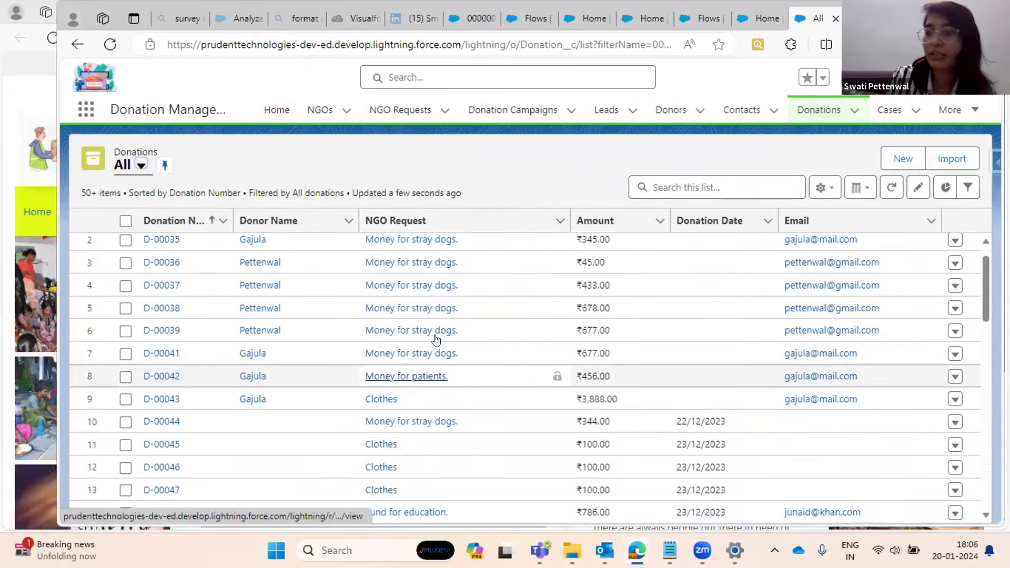
{"action": "scroll", "coordinate": [436, 339], "scroll_direction": "down", "scroll_amount": 15}
{"action": "scroll", "coordinate": [436, 338], "scroll_direction": "down", "scroll_amount": 7}
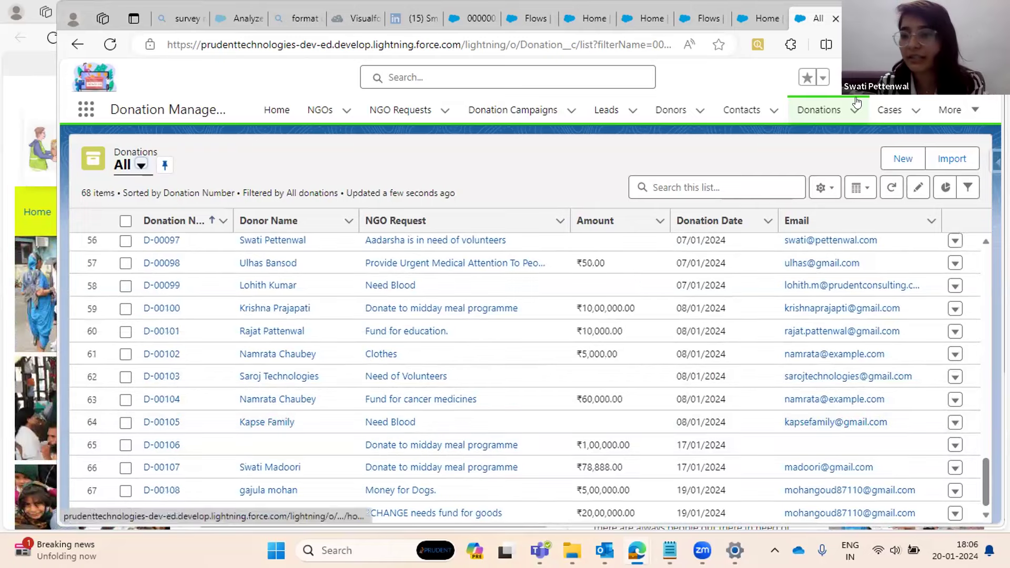
Back on the DMS site, view the Household and Individual donor forms, then go to Donation.
{"action": "mouse_move", "coordinate": [635, 544]}
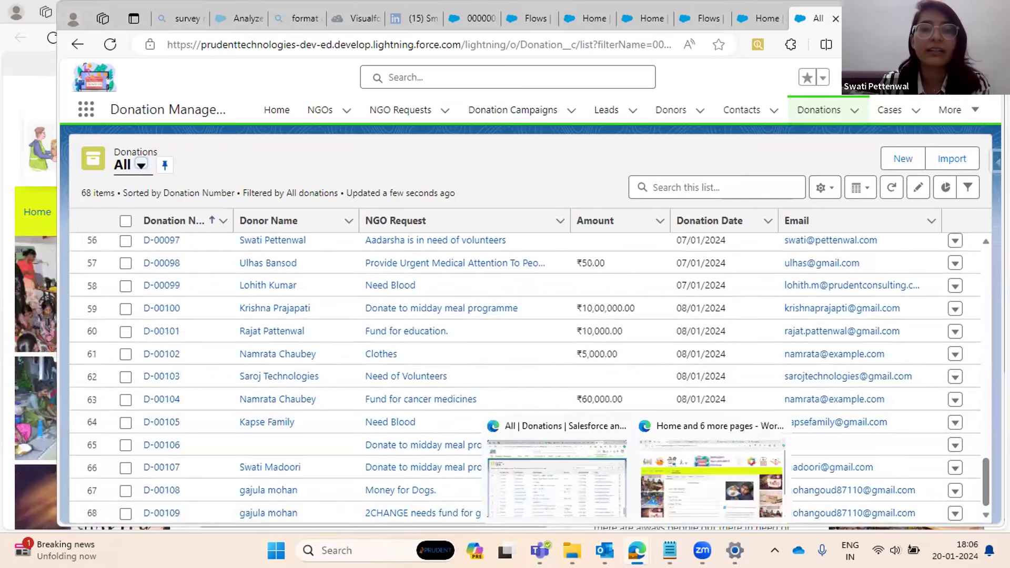
{"action": "left_click", "coordinate": [701, 458]}
{"action": "left_click", "coordinate": [204, 216]}
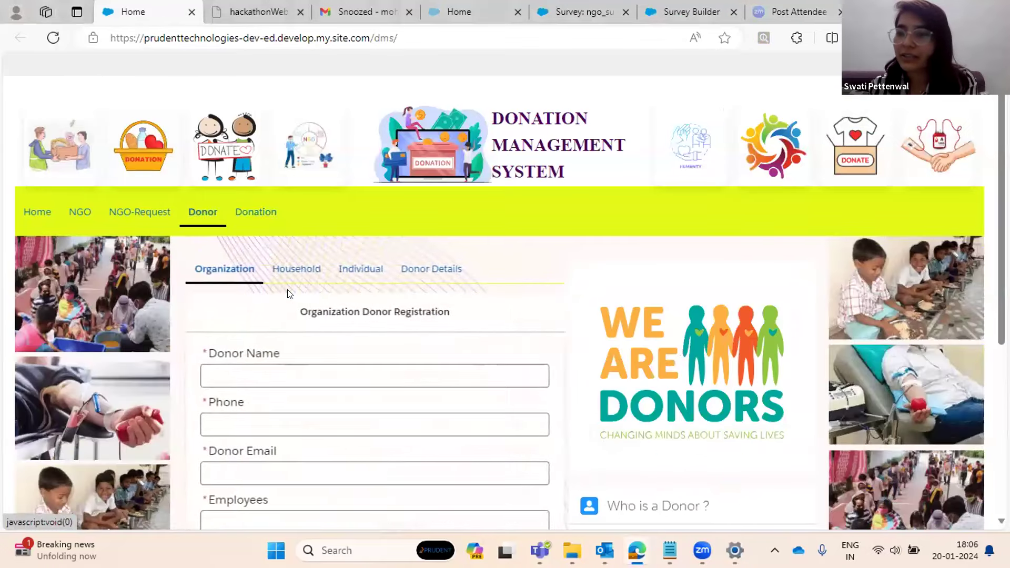
{"action": "left_click", "coordinate": [301, 265]}
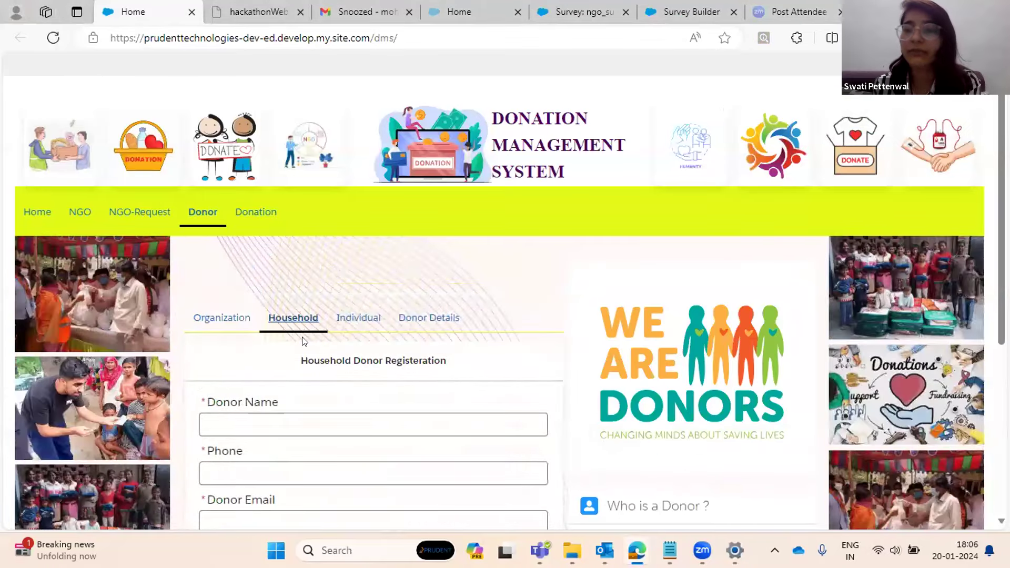
{"action": "scroll", "coordinate": [303, 341], "scroll_direction": "down", "scroll_amount": 2}
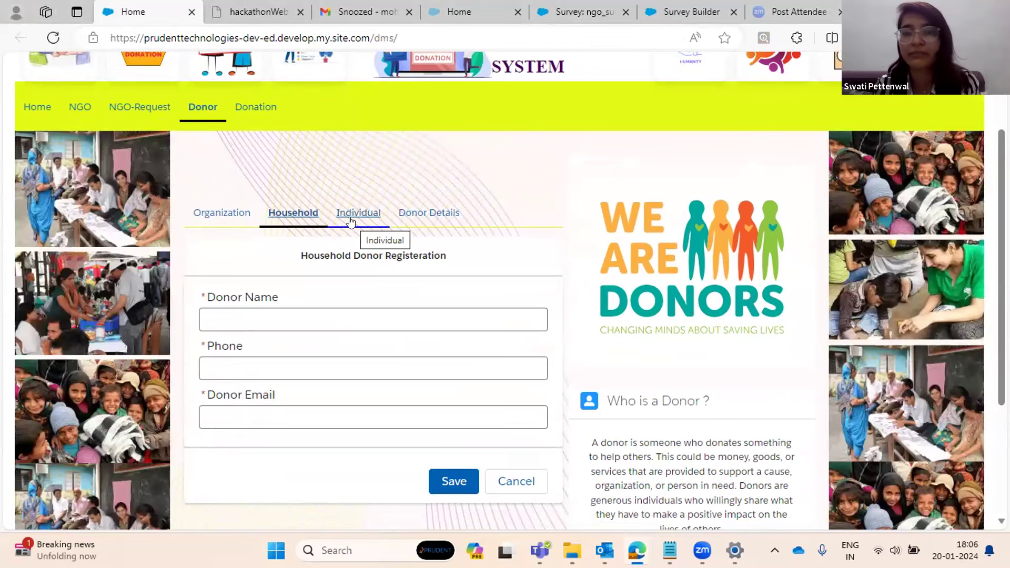
{"action": "left_click", "coordinate": [365, 220]}
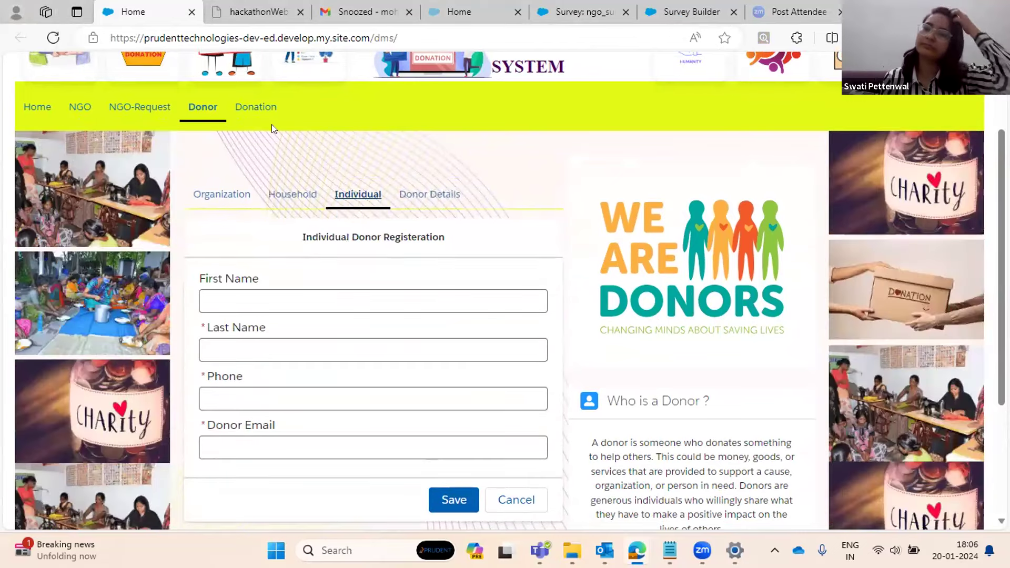
{"action": "left_click", "coordinate": [259, 113]}
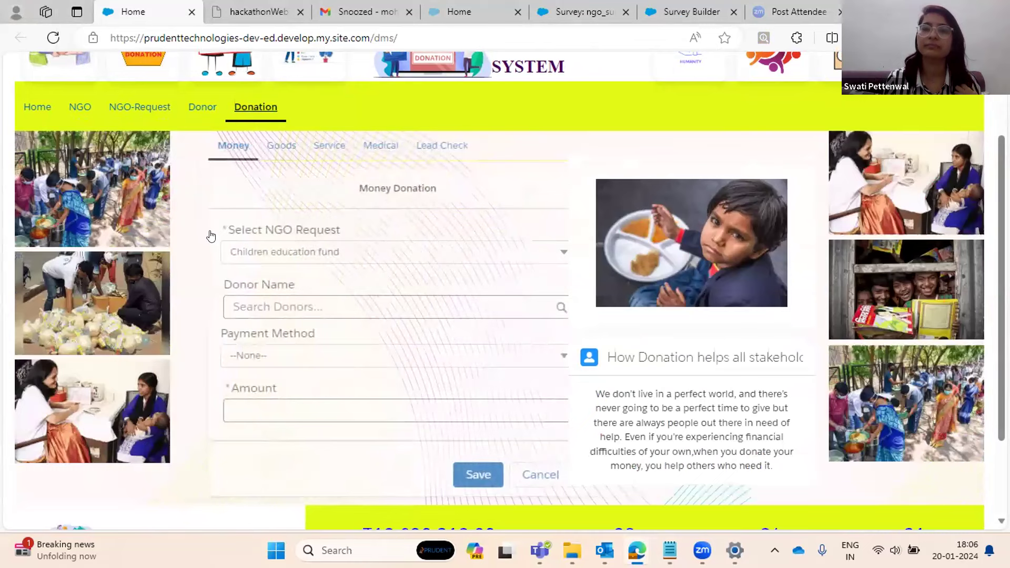
Submit a ₹19,999 Cash donation from the chosen donor to Children education fund.
{"action": "left_click", "coordinate": [286, 255]}
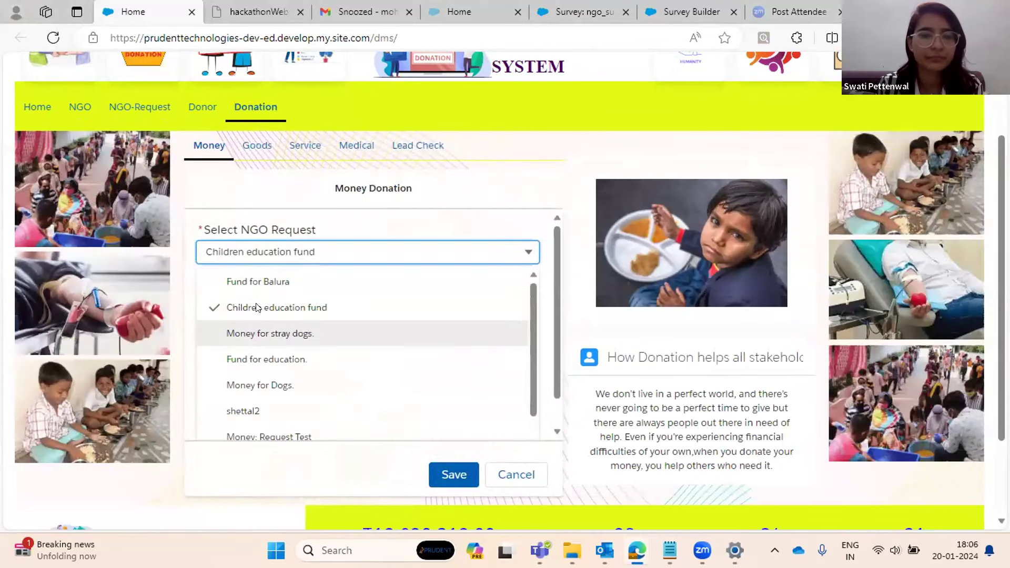
{"action": "left_click", "coordinate": [256, 307]}
{"action": "left_click", "coordinate": [267, 305]}
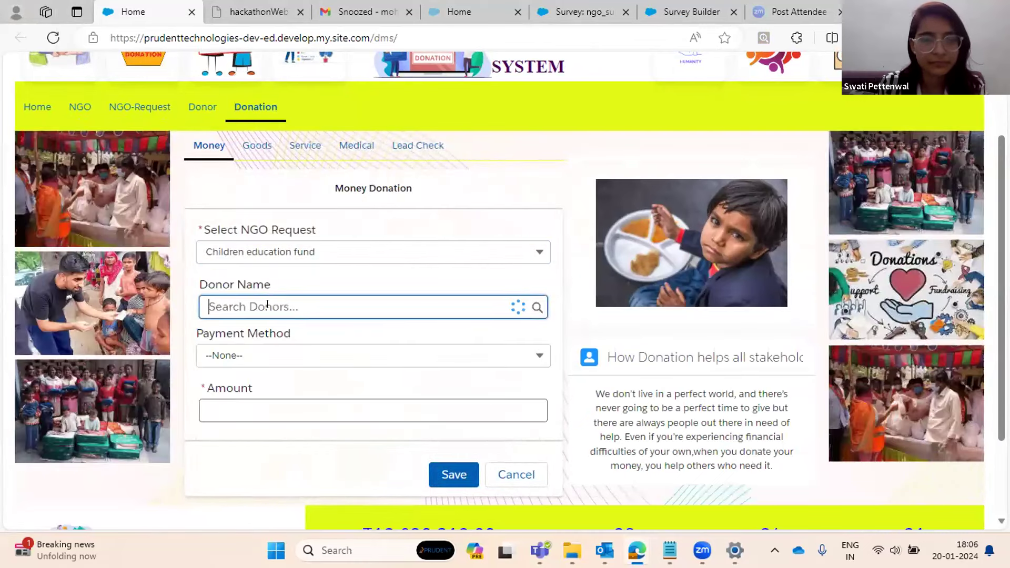
{"action": "left_click", "coordinate": [257, 375]}
{"action": "left_click", "coordinate": [279, 356]}
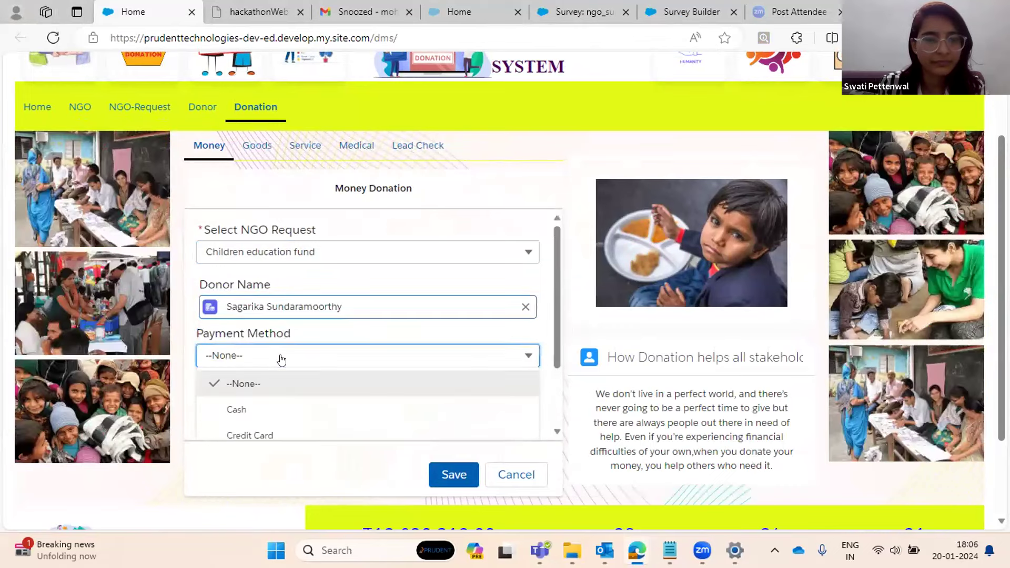
{"action": "left_click", "coordinate": [235, 410]}
{"action": "left_click", "coordinate": [247, 407]}
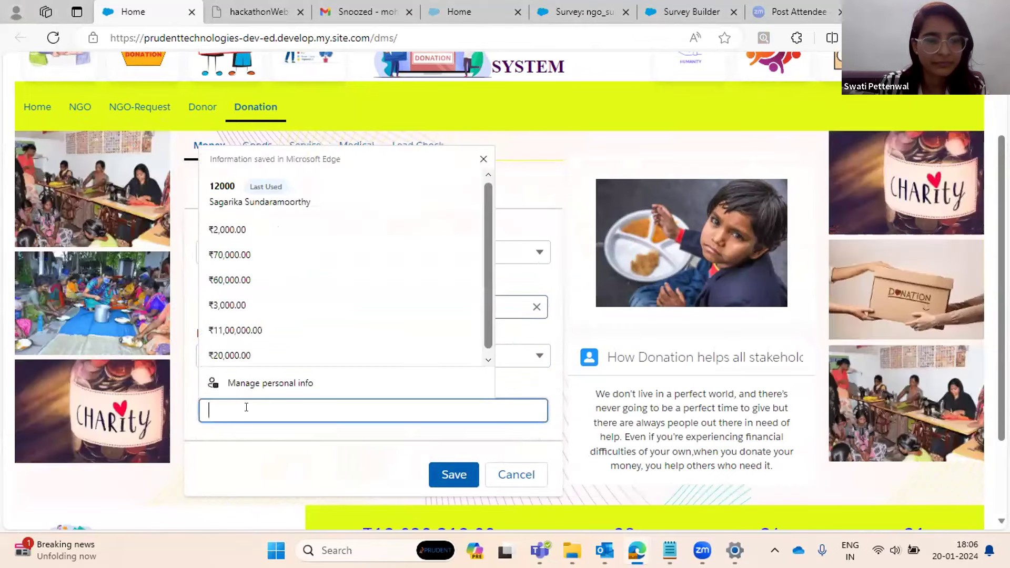
{"action": "type", "text": "19999"}
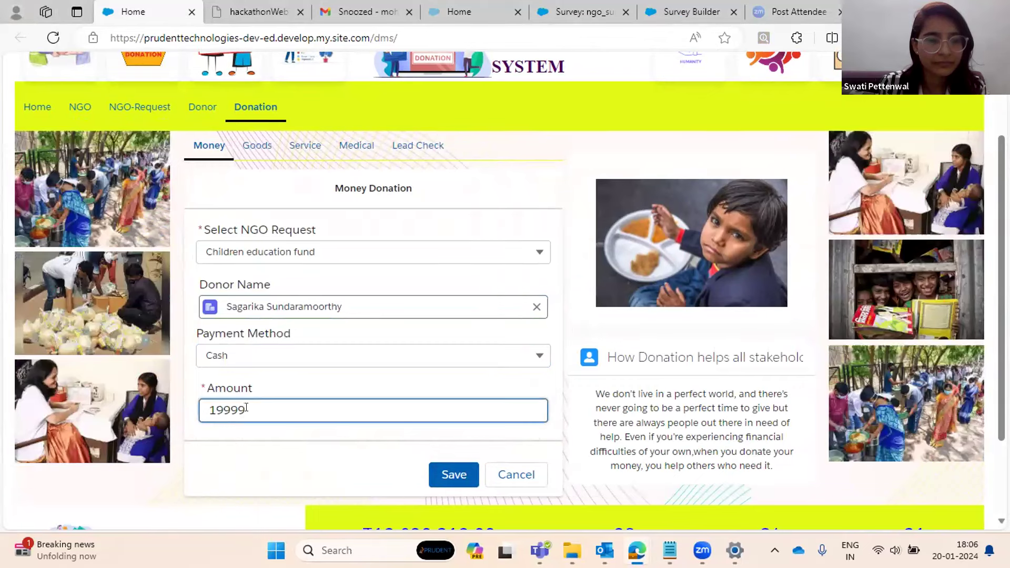
{"action": "scroll", "coordinate": [247, 409], "scroll_direction": "down", "scroll_amount": 2}
{"action": "left_click", "coordinate": [460, 379]}
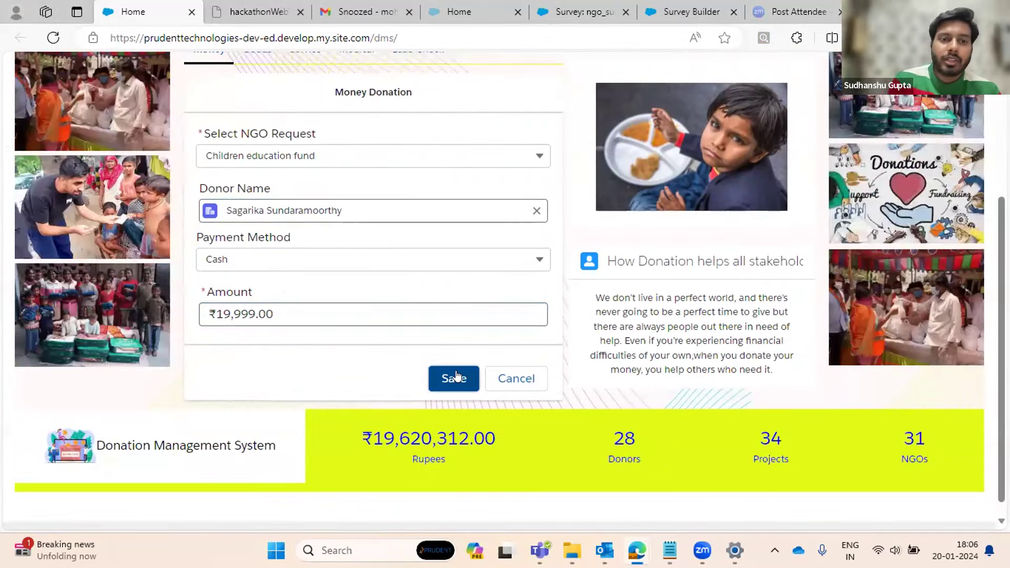
Return to the Home page and scroll down to the urgent NGO requests.
{"action": "scroll", "coordinate": [455, 377], "scroll_direction": "up", "scroll_amount": 4}
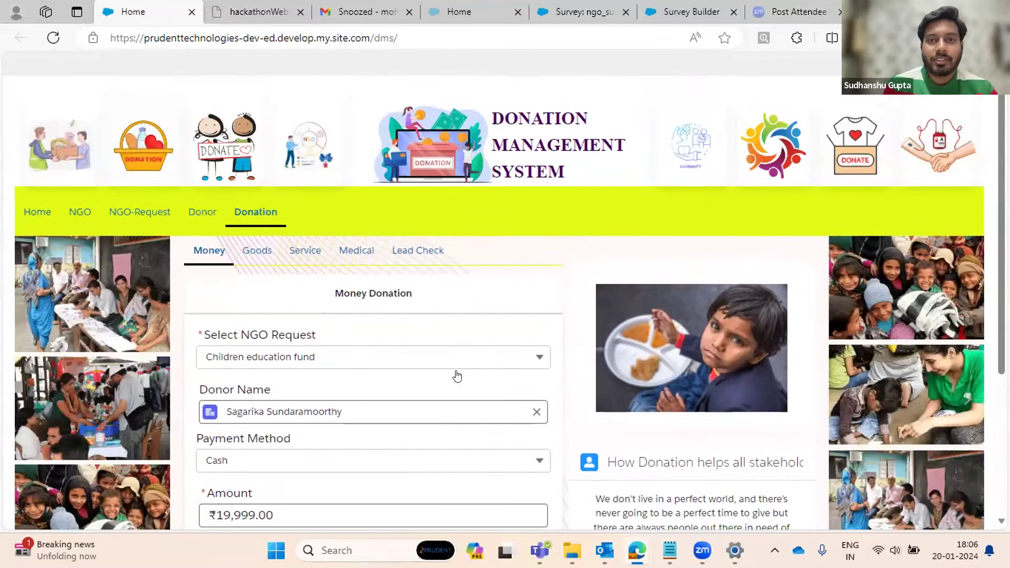
{"action": "scroll", "coordinate": [456, 377], "scroll_direction": "down", "scroll_amount": 2}
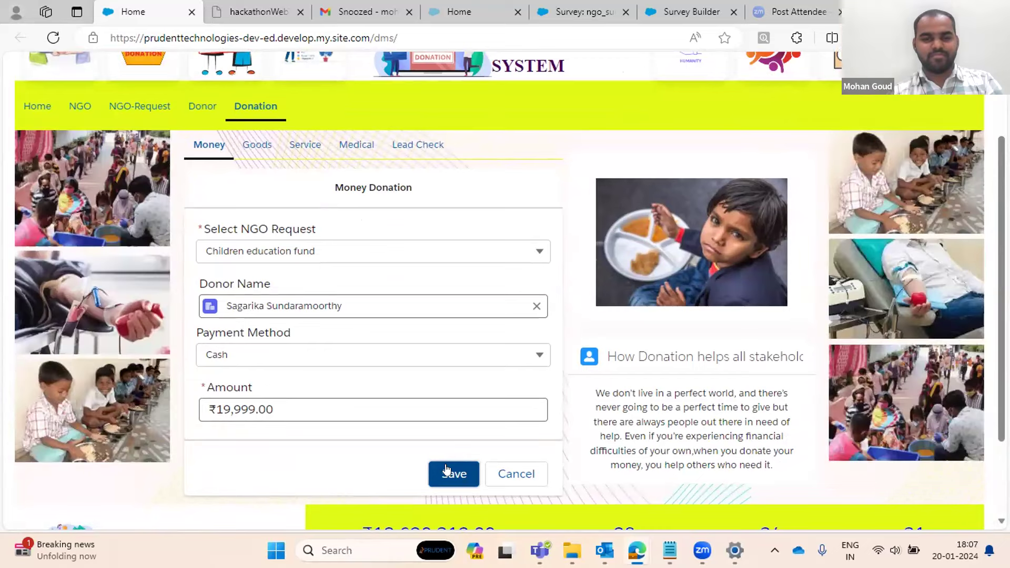
{"action": "scroll", "coordinate": [446, 468], "scroll_direction": "up", "scroll_amount": 2}
{"action": "scroll", "coordinate": [444, 463], "scroll_direction": "down", "scroll_amount": 4}
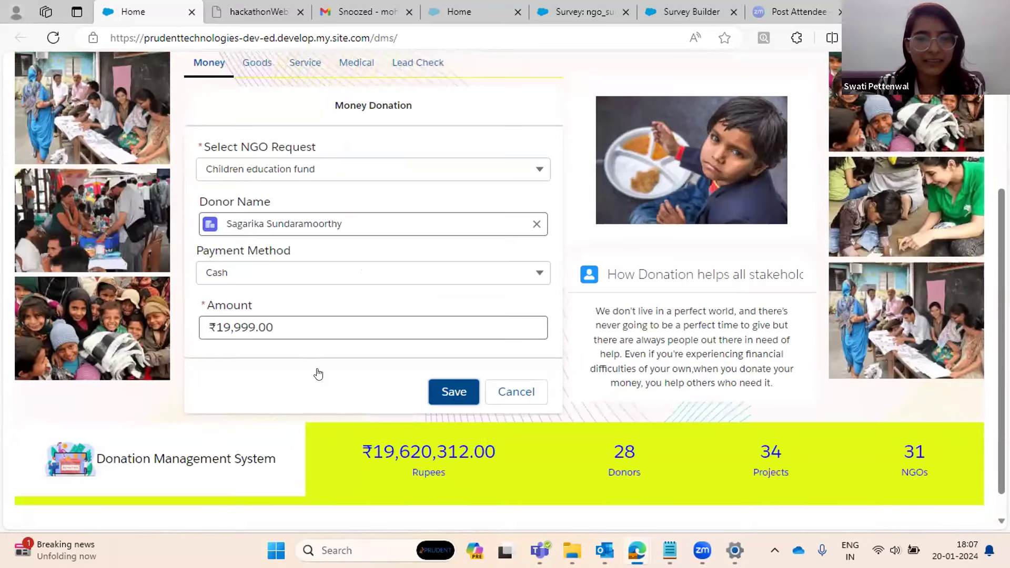
{"action": "scroll", "coordinate": [322, 374], "scroll_direction": "up", "scroll_amount": 1}
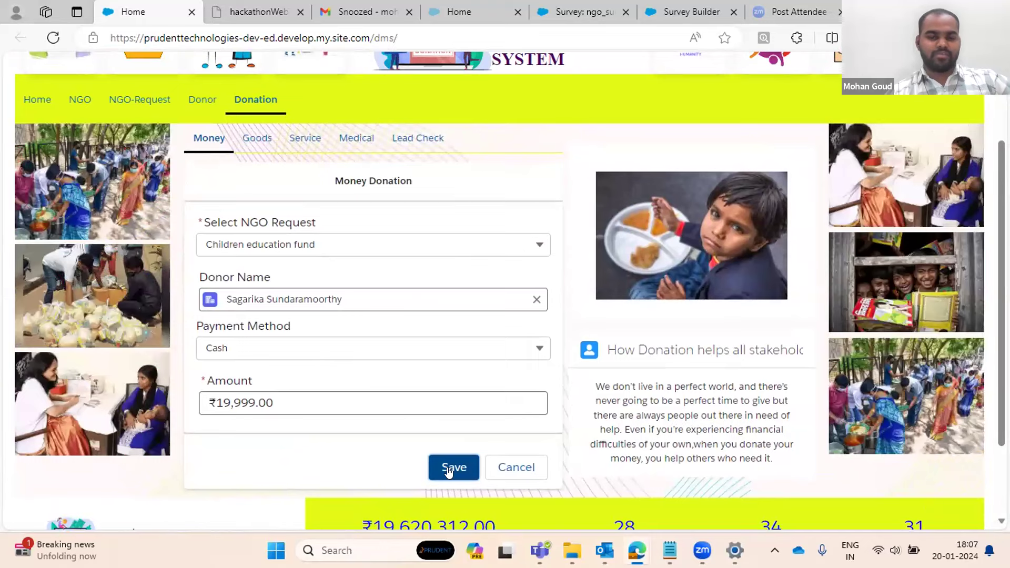
{"action": "scroll", "coordinate": [409, 468], "scroll_direction": "up", "scroll_amount": 2}
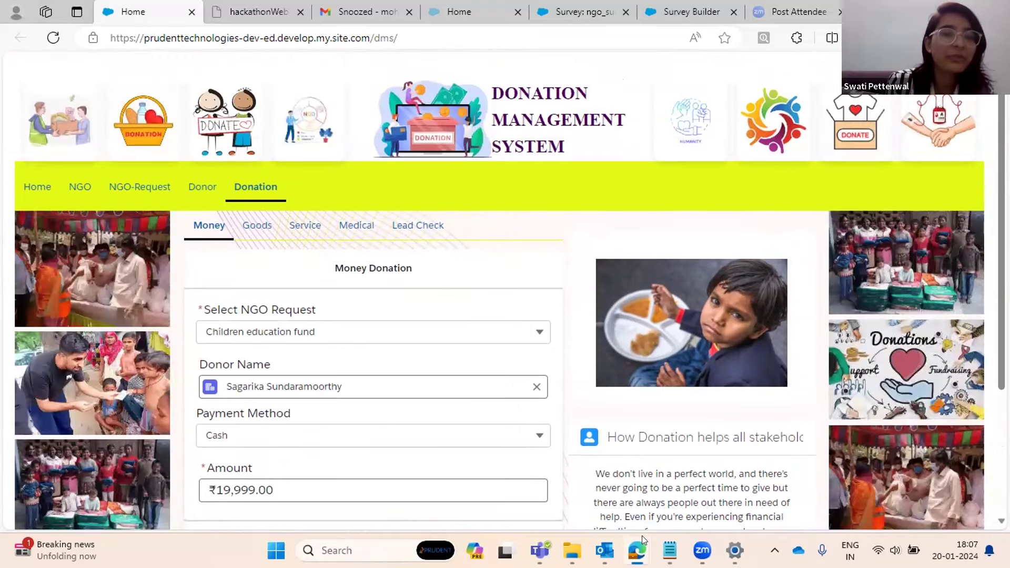
{"action": "left_click_drag", "start_coordinate": [600, 517], "coordinate": [601, 520]}
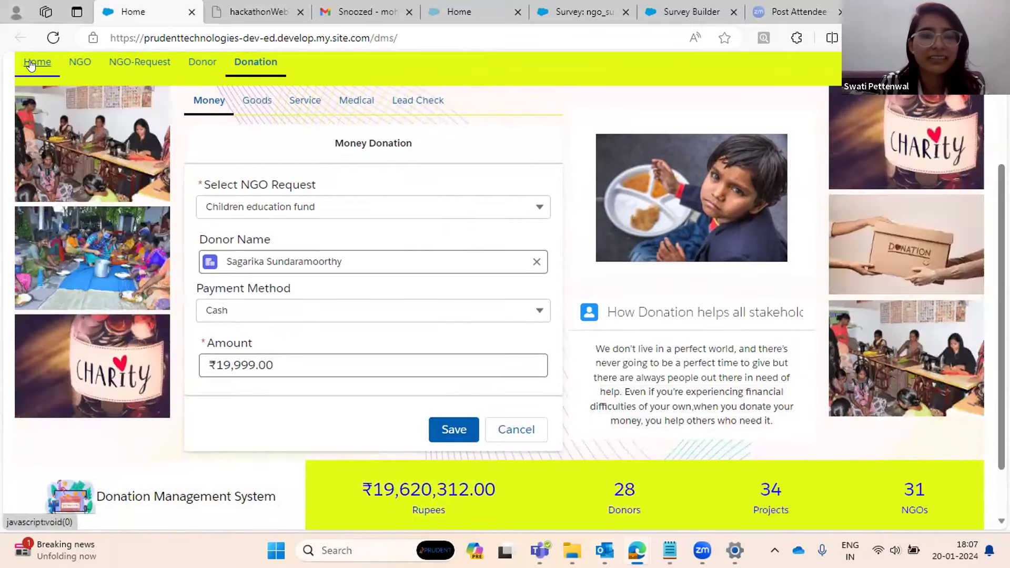
{"action": "left_click", "coordinate": [126, 71]}
{"action": "scroll", "coordinate": [59, 304], "scroll_direction": "down", "scroll_amount": 15}
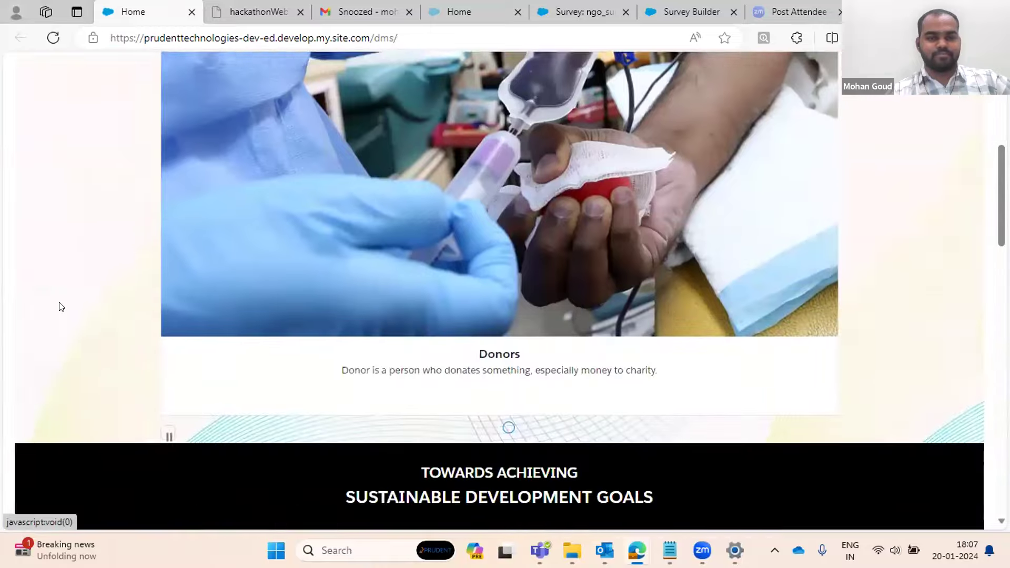
{"action": "scroll", "coordinate": [61, 306], "scroll_direction": "down", "scroll_amount": 3}
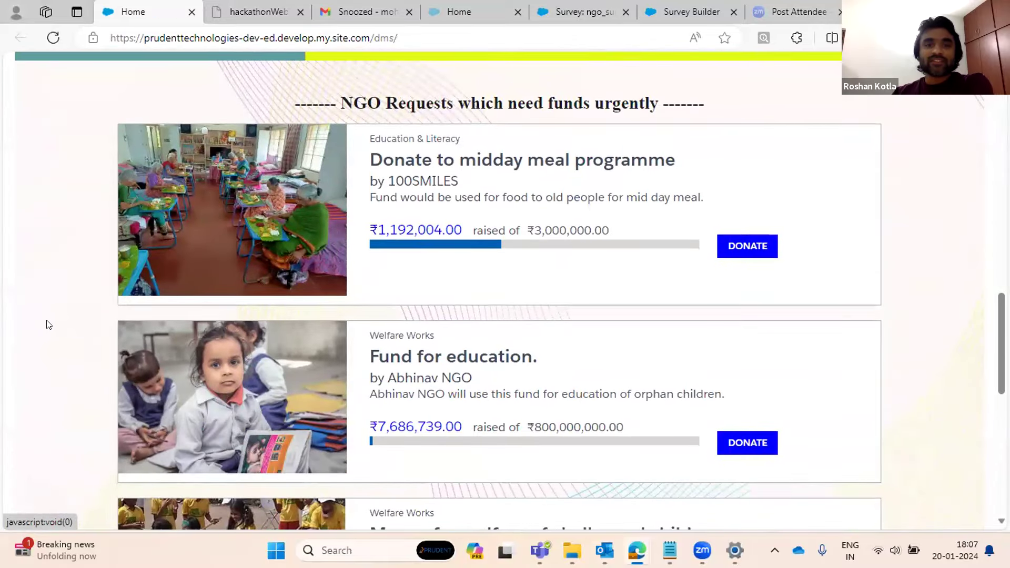
{"action": "scroll", "coordinate": [49, 324], "scroll_direction": "down", "scroll_amount": 1}
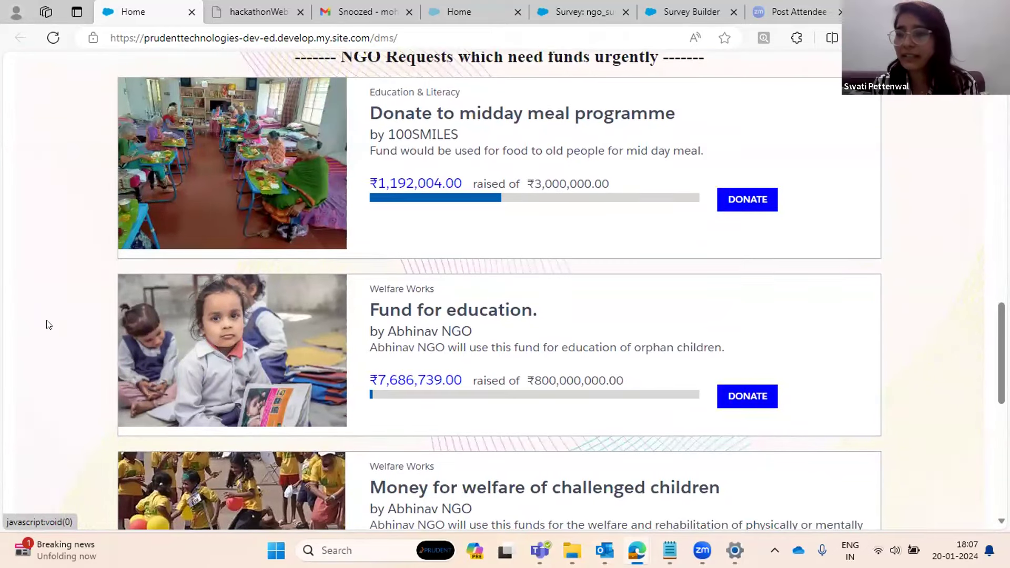
{"action": "scroll", "coordinate": [48, 325], "scroll_direction": "up", "scroll_amount": 1}
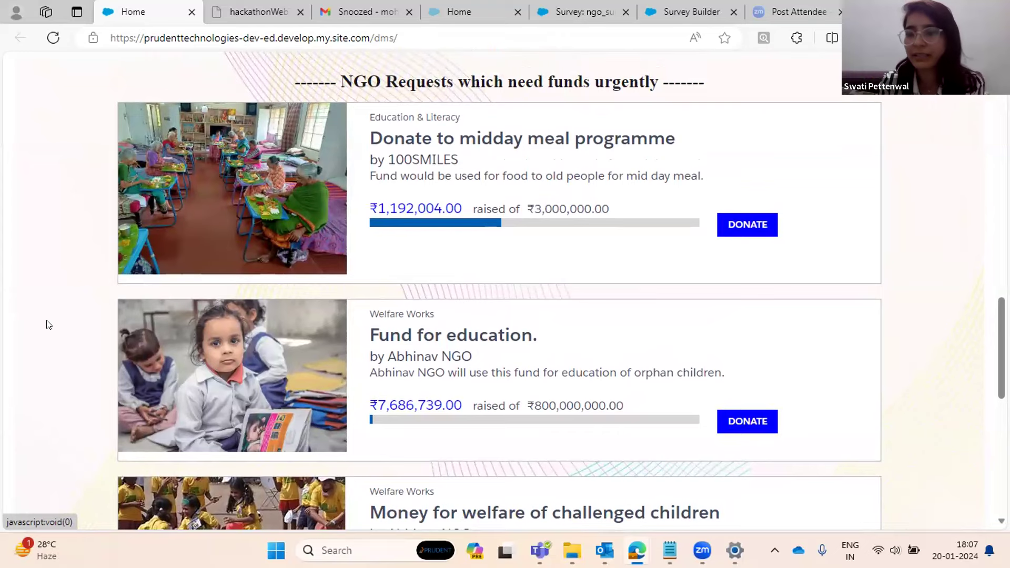
{"action": "scroll", "coordinate": [48, 324], "scroll_direction": "down", "scroll_amount": 10}
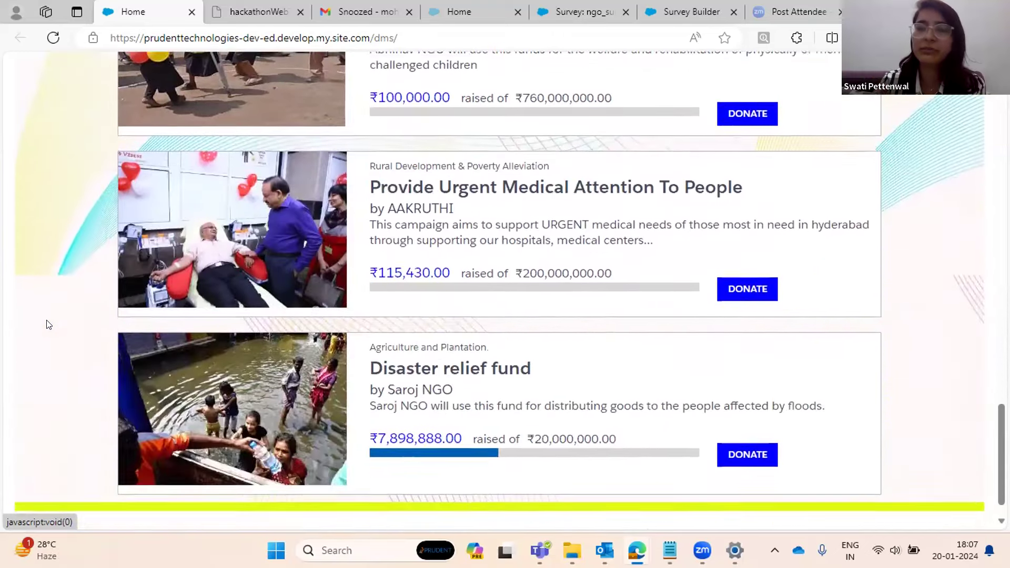
{"action": "scroll", "coordinate": [48, 325], "scroll_direction": "up", "scroll_amount": 1}
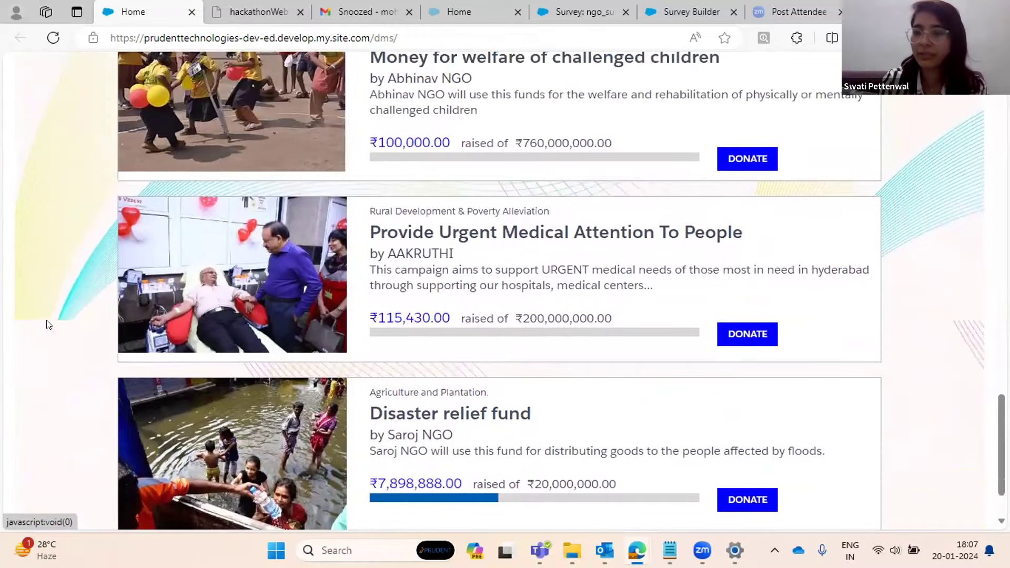
{"action": "scroll", "coordinate": [48, 325], "scroll_direction": "up", "scroll_amount": 3}
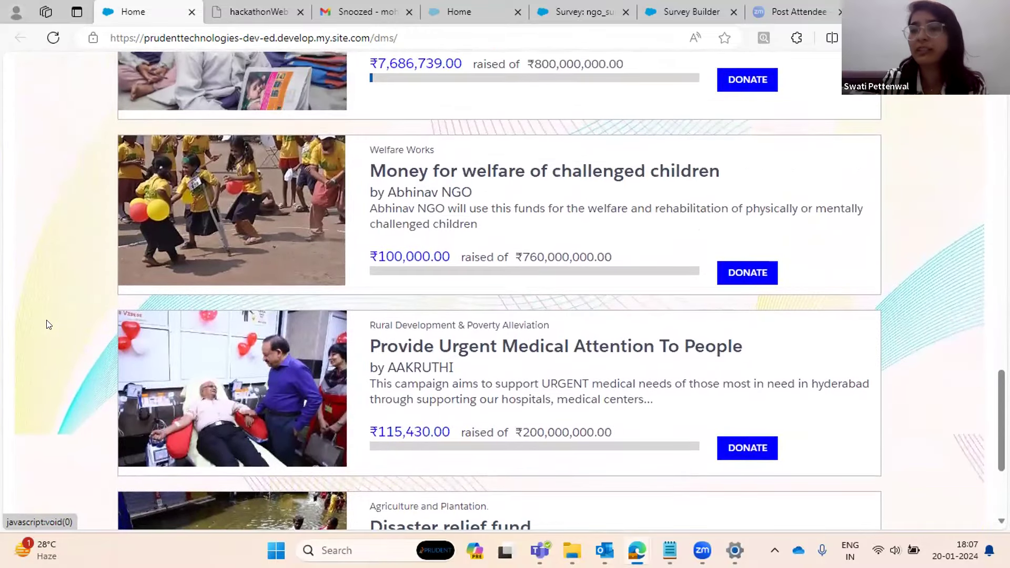
{"action": "scroll", "coordinate": [48, 324], "scroll_direction": "up", "scroll_amount": 1}
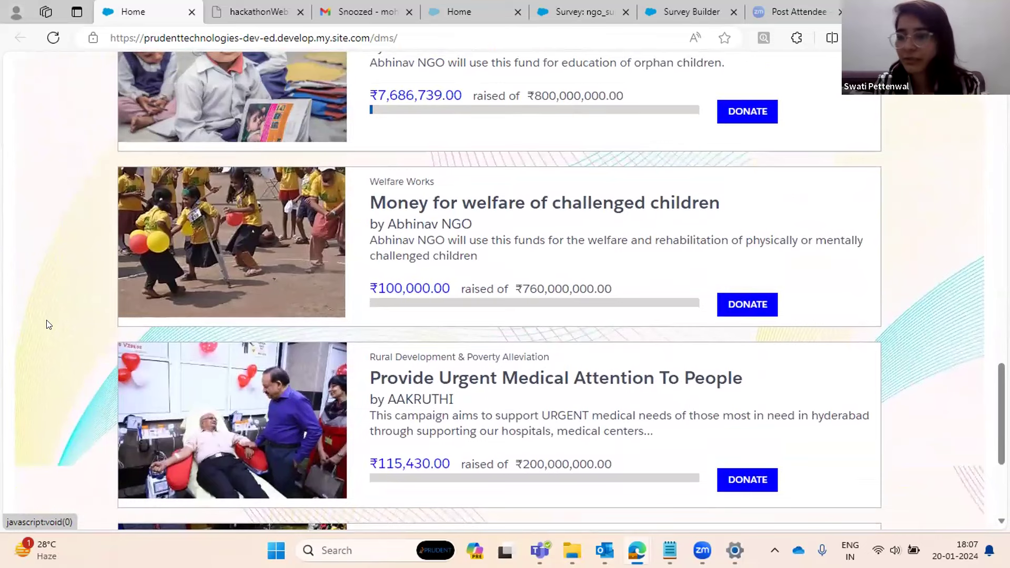
{"action": "scroll", "coordinate": [48, 324], "scroll_direction": "up", "scroll_amount": 1}
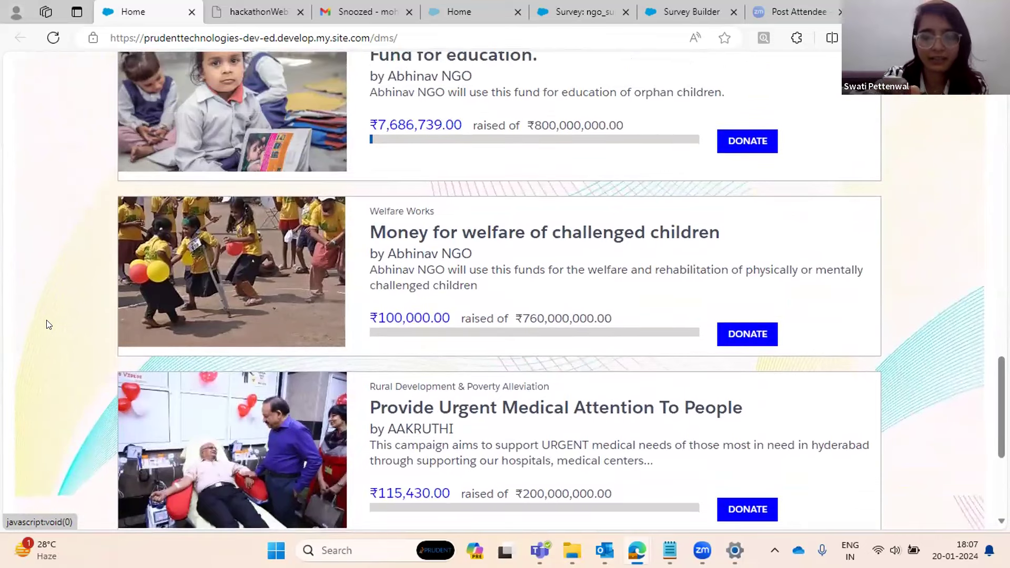
{"action": "scroll", "coordinate": [68, 305], "scroll_direction": "up", "scroll_amount": 3}
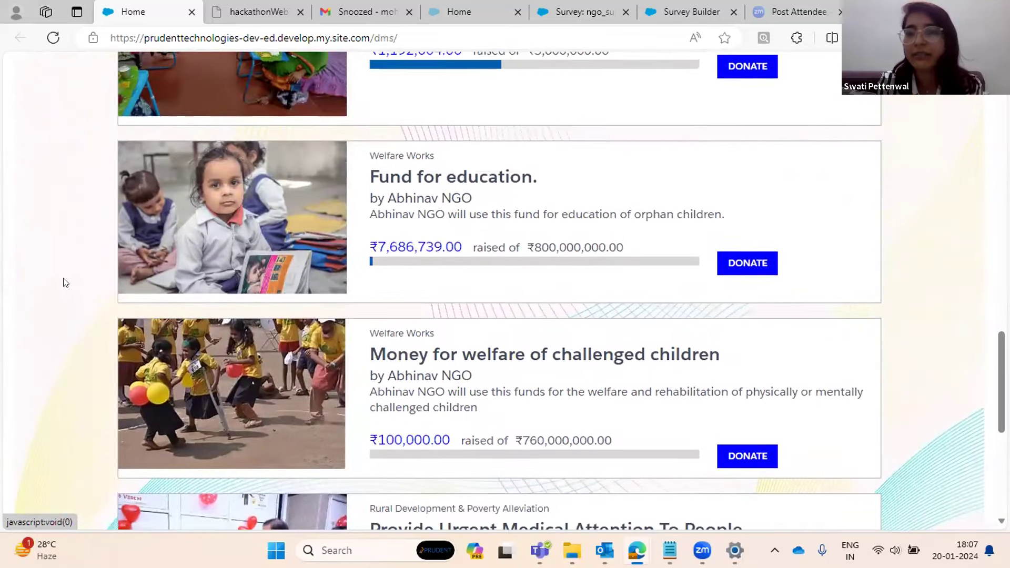
{"action": "scroll", "coordinate": [566, 327], "scroll_direction": "up", "scroll_amount": 5}
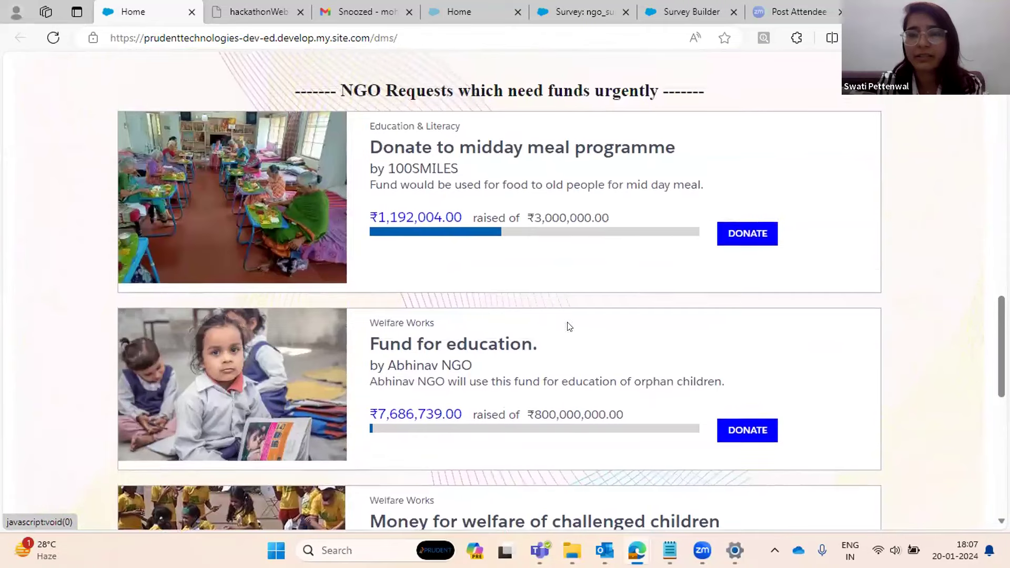
Open the midday meal programme donate popup and paste in the donor's name from the notes.
{"action": "left_click", "coordinate": [742, 238]}
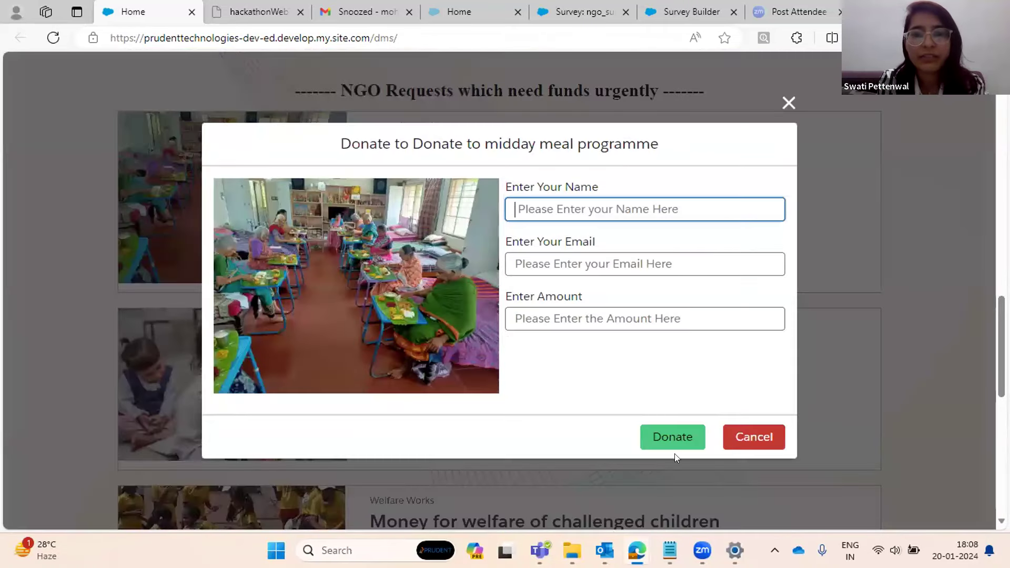
{"action": "mouse_move", "coordinate": [670, 551]}
{"action": "left_click", "coordinate": [668, 461]}
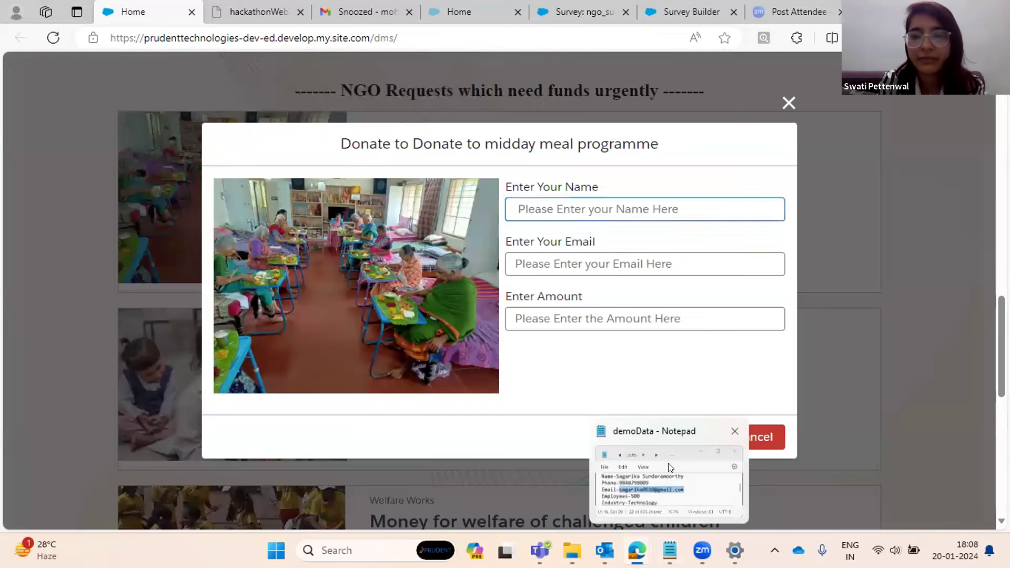
{"action": "scroll", "coordinate": [656, 426], "scroll_direction": "down", "scroll_amount": 2}
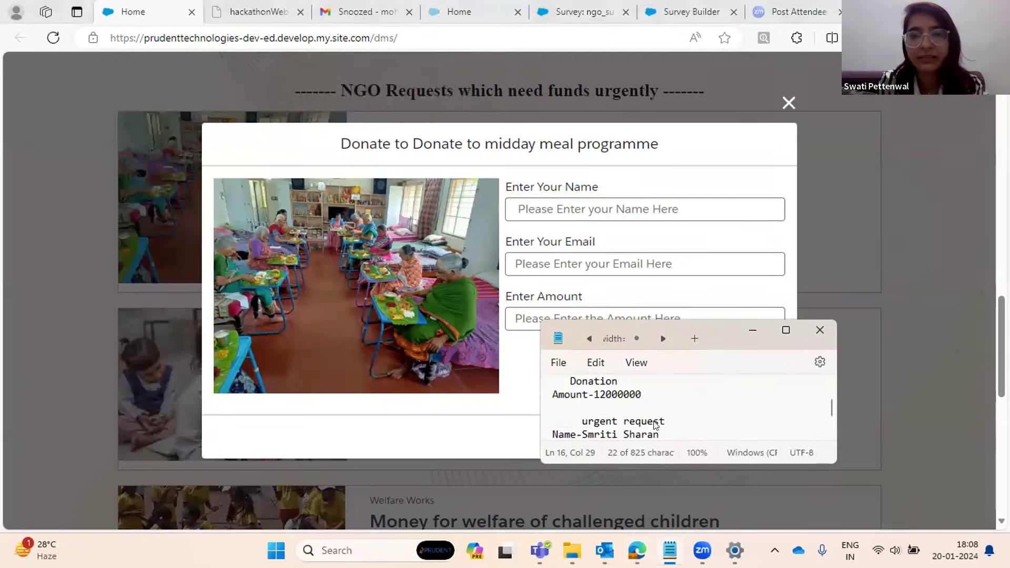
{"action": "left_click", "coordinate": [662, 435]}
{"action": "key", "text": "shift+Down"}
{"action": "key", "text": "shift+Down"}
{"action": "left_click", "coordinate": [663, 394]}
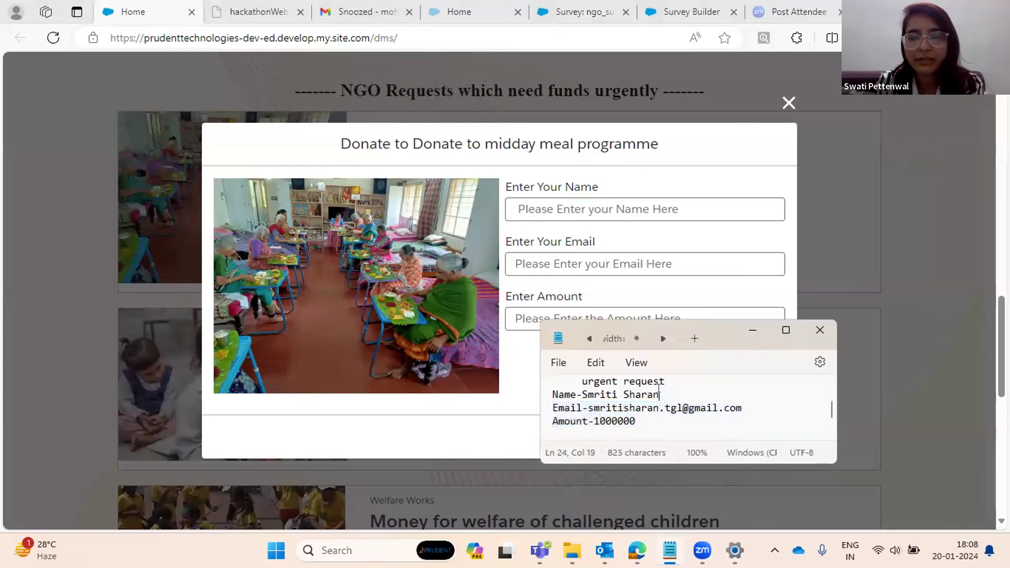
{"action": "left_click_drag", "start_coordinate": [630, 399], "coordinate": [581, 396]}
{"action": "key", "text": "ctrl+c"}
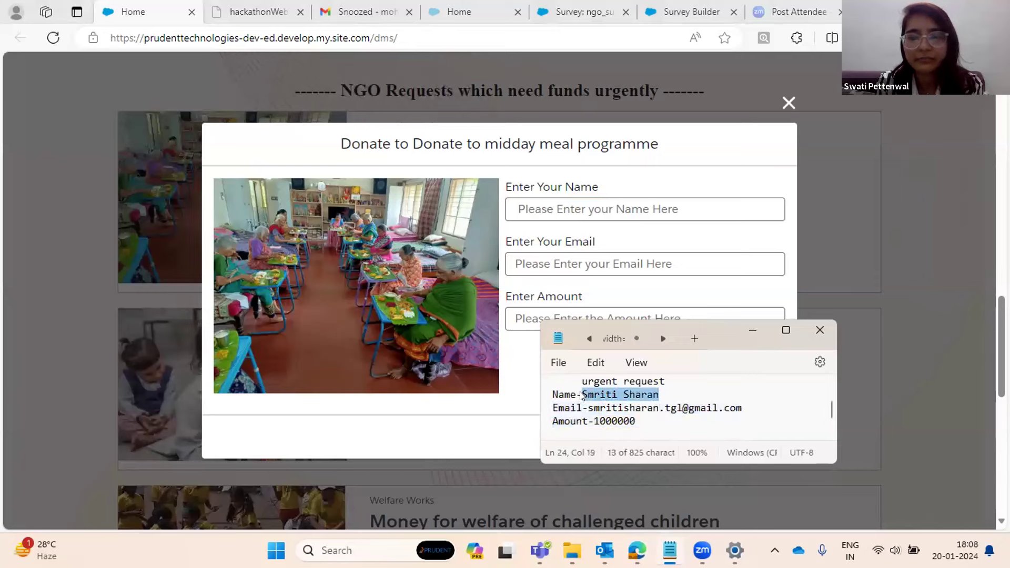
{"action": "left_click", "coordinate": [540, 210]}
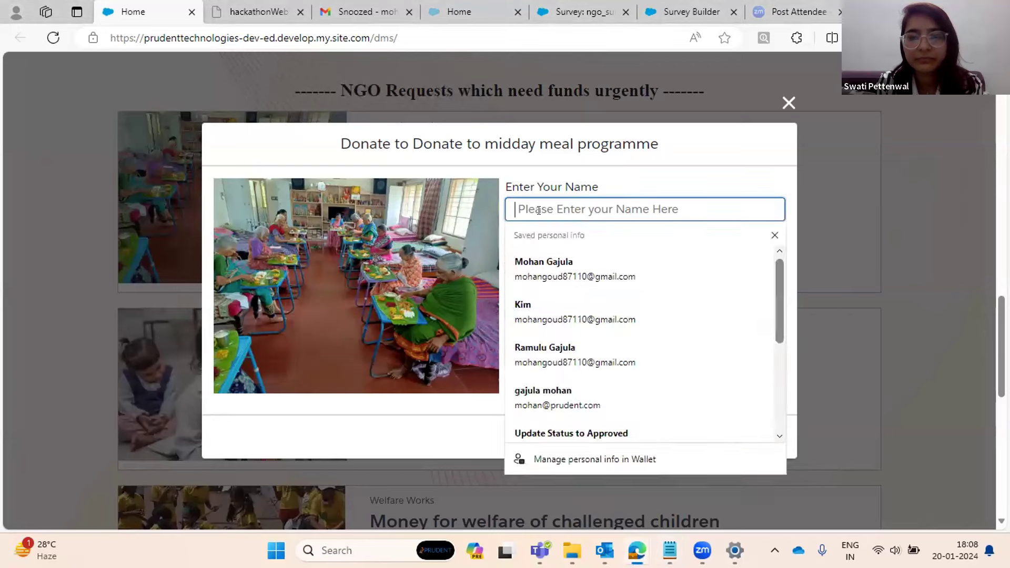
{"action": "key", "text": "ctrl+v"}
Copy the donor's e-mail address from the notes into the popup's e-mail field.
{"action": "mouse_move", "coordinate": [669, 550]}
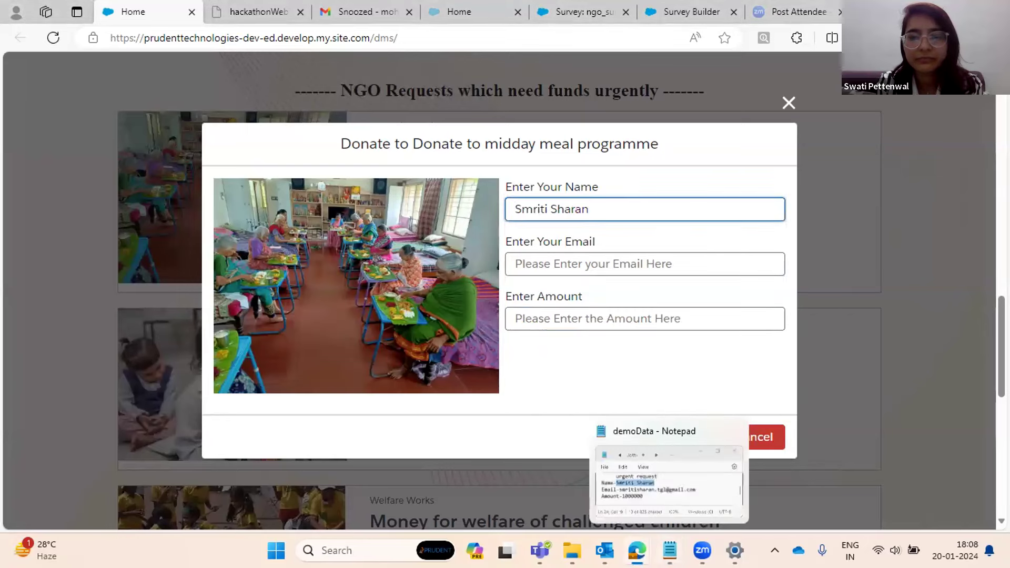
{"action": "left_click", "coordinate": [671, 484]}
{"action": "left_click_drag", "start_coordinate": [742, 408], "coordinate": [586, 409]}
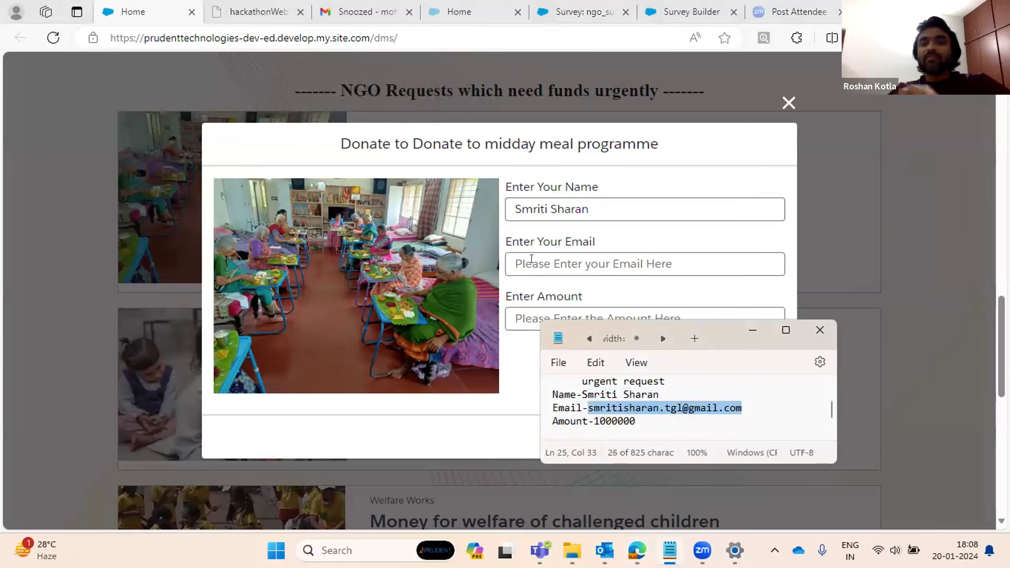
{"action": "left_click", "coordinate": [531, 259]}
{"action": "key", "text": "ctrl+v"}
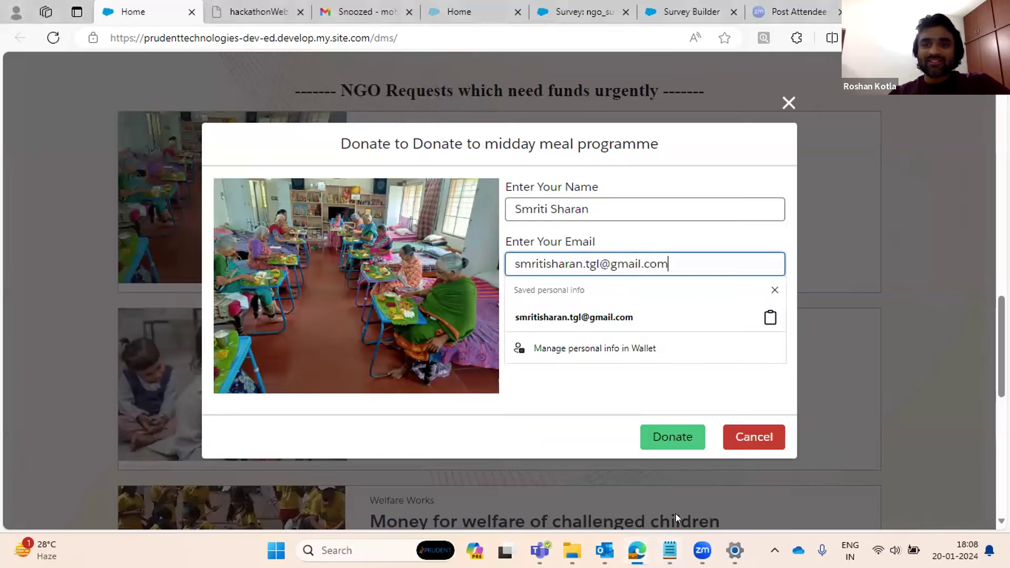
Paste the amount 1000000 from the notes and submit the donation.
{"action": "mouse_move", "coordinate": [670, 551]}
{"action": "left_click", "coordinate": [688, 477]}
{"action": "double_click", "coordinate": [617, 423]}
{"action": "key", "text": "ctrl+c"}
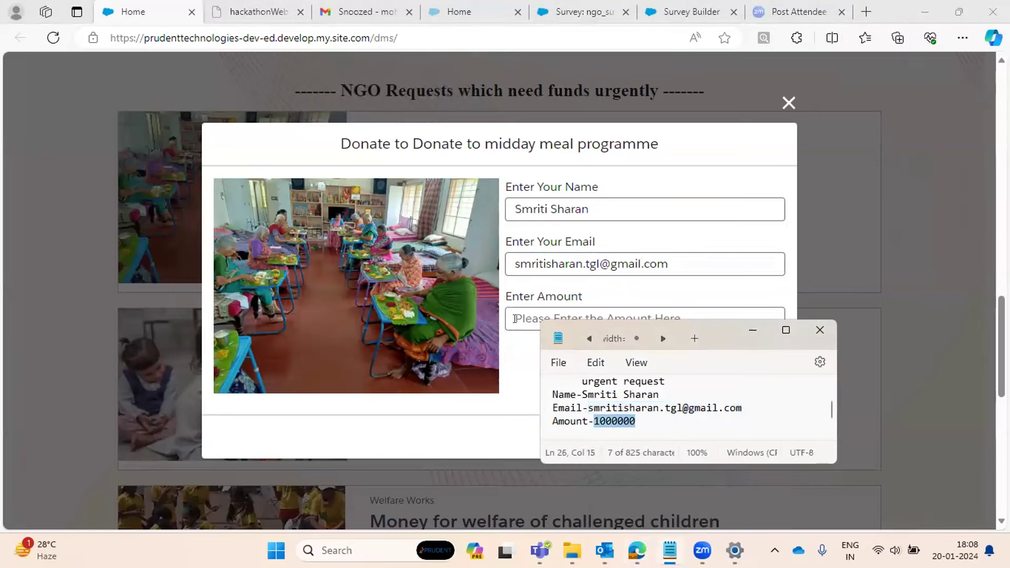
{"action": "left_click", "coordinate": [515, 319]}
{"action": "key", "text": "ctrl+v"}
{"action": "left_click", "coordinate": [658, 436]}
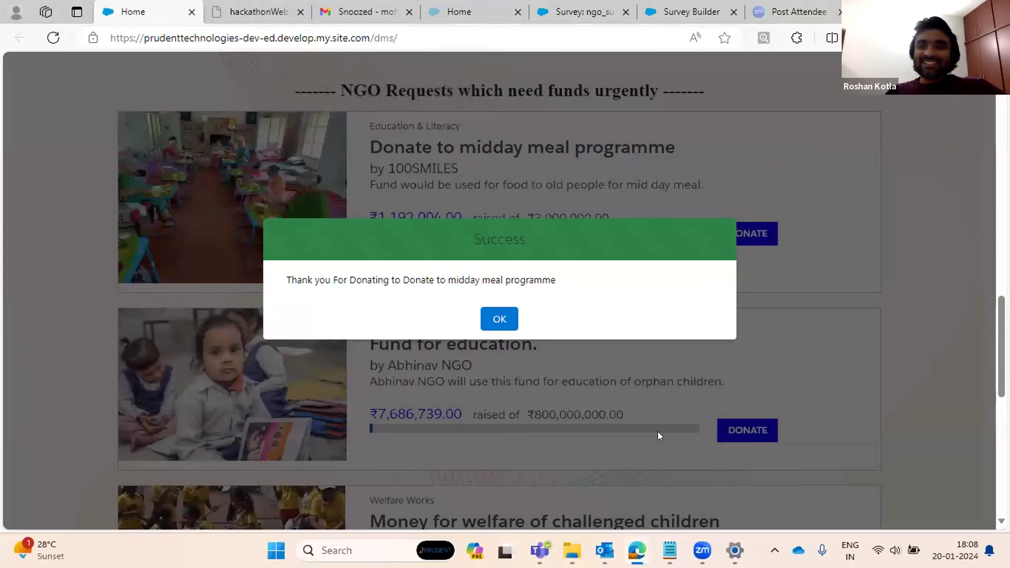
Dismiss the success message and reload the home page, showing midday meal at ₹2,192,004.00 of ₹3,000,000.00.
{"action": "left_click", "coordinate": [498, 319]}
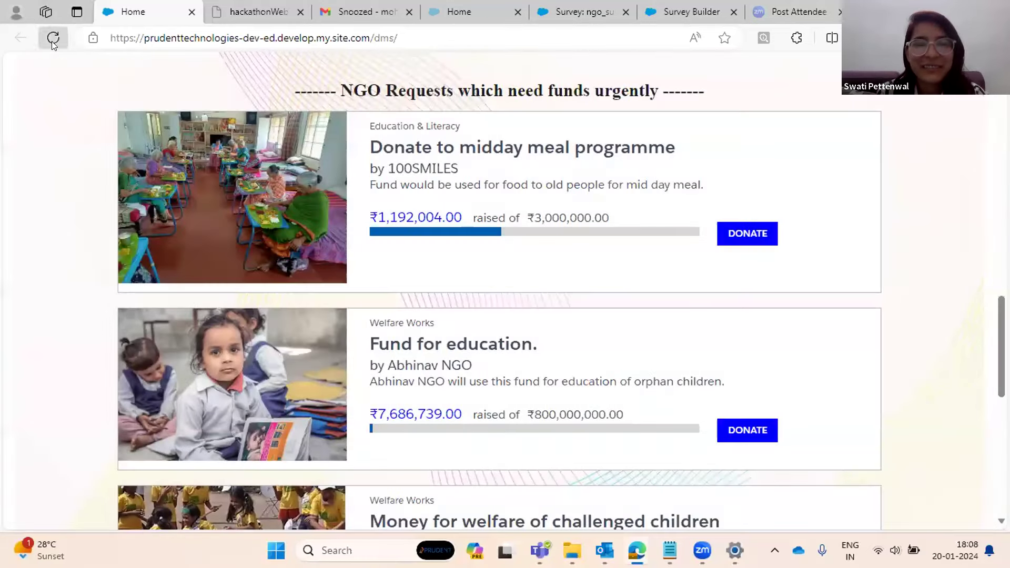
{"action": "left_click", "coordinate": [52, 41]}
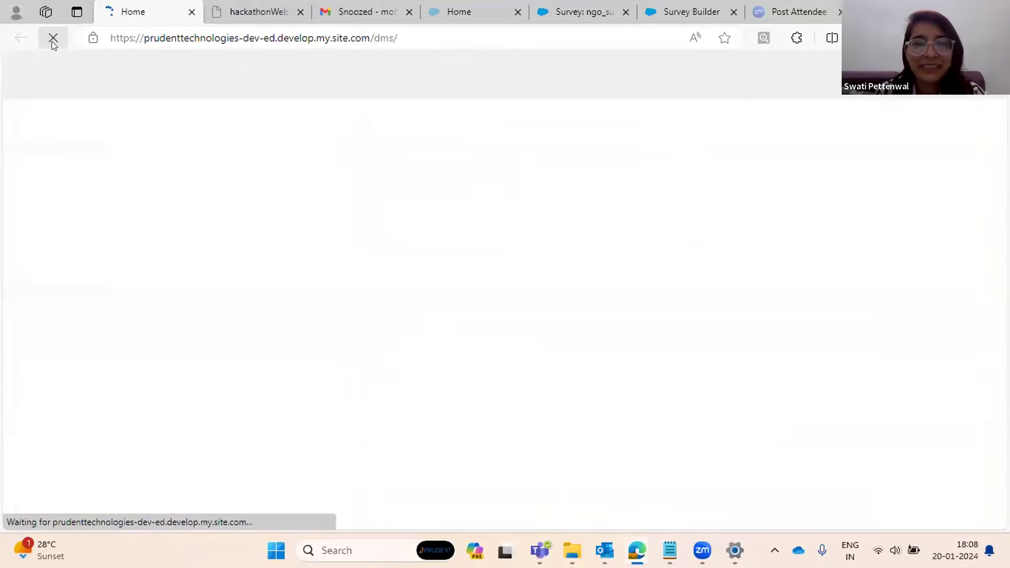
{"action": "scroll", "coordinate": [97, 252], "scroll_direction": "down", "scroll_amount": 6}
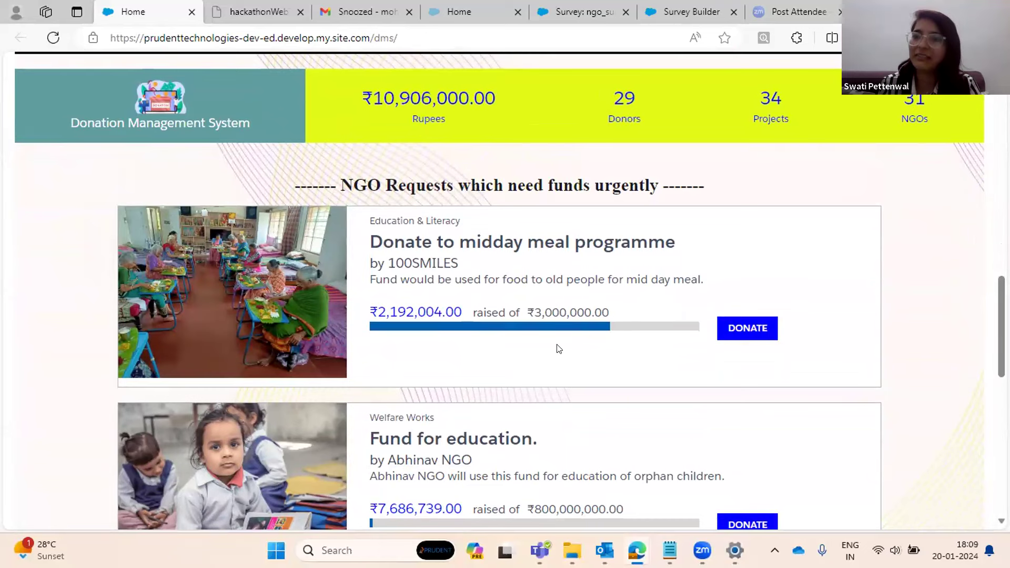
{"action": "scroll", "coordinate": [558, 348], "scroll_direction": "down", "scroll_amount": 1}
{"action": "scroll", "coordinate": [559, 349], "scroll_direction": "up", "scroll_amount": 1}
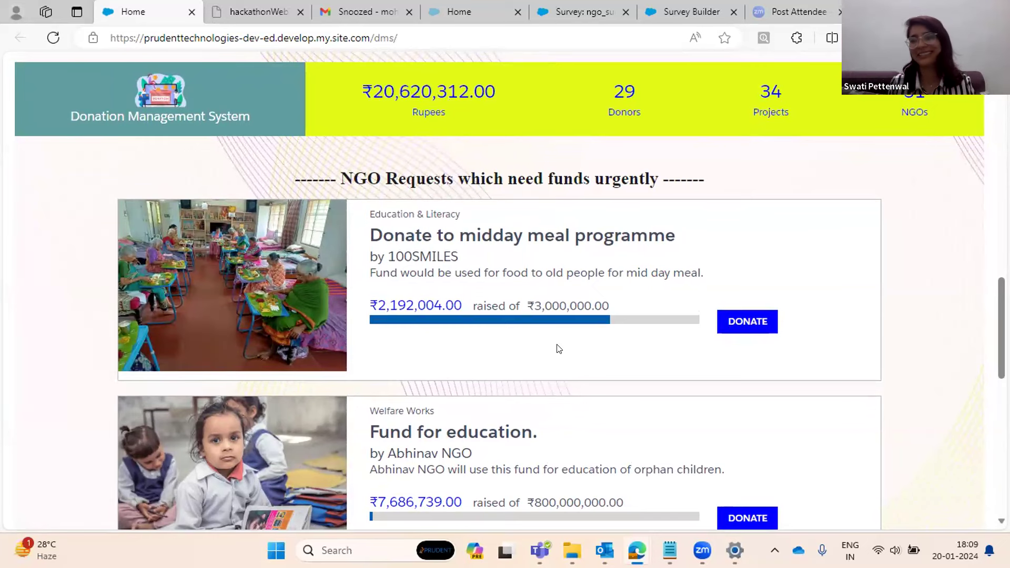
{"action": "scroll", "coordinate": [559, 349], "scroll_direction": "down", "scroll_amount": 1}
{"action": "scroll", "coordinate": [559, 348], "scroll_direction": "up", "scroll_amount": 10}
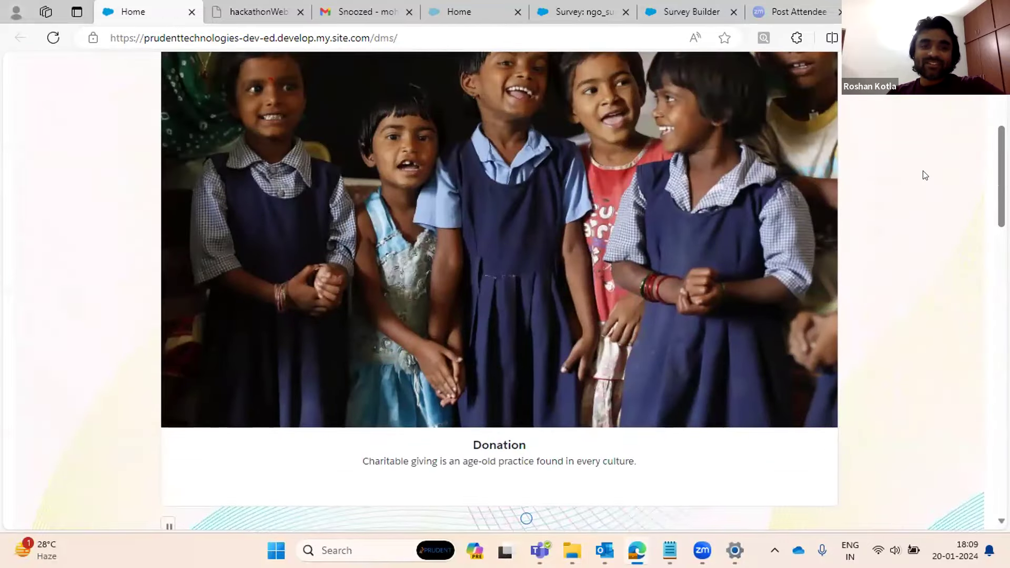
Restore down the DMS browser window and drag it lower to reveal the Salesforce Donations list.
{"action": "key", "text": "super+Down"}
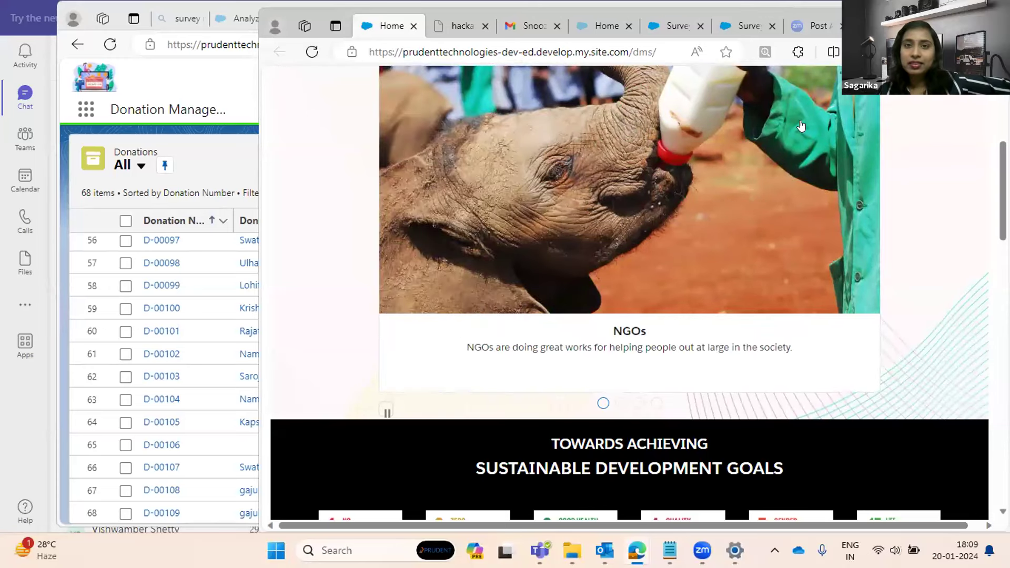
{"action": "key", "text": "super+Up"}
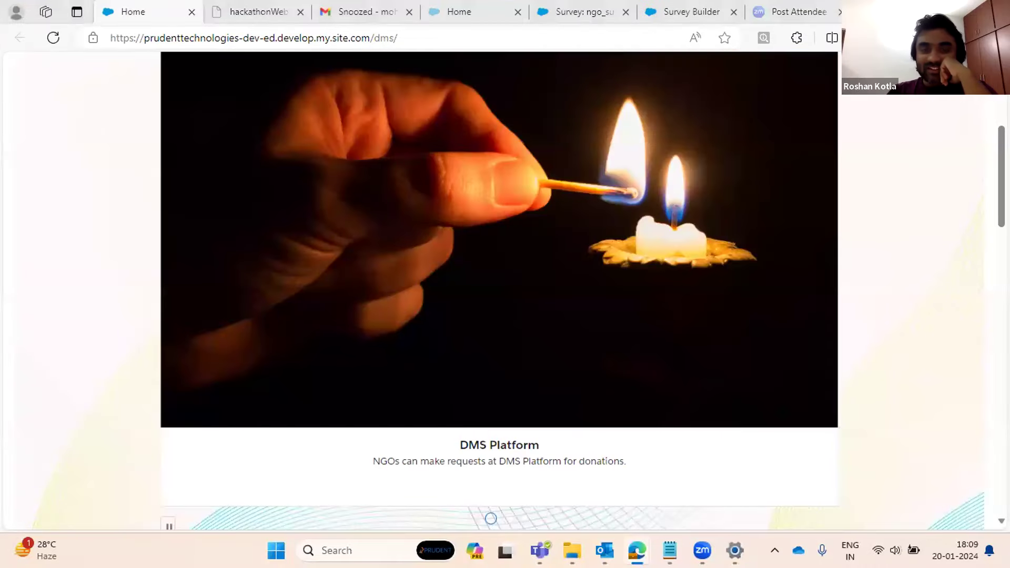
{"action": "mouse_move", "coordinate": [702, 550]}
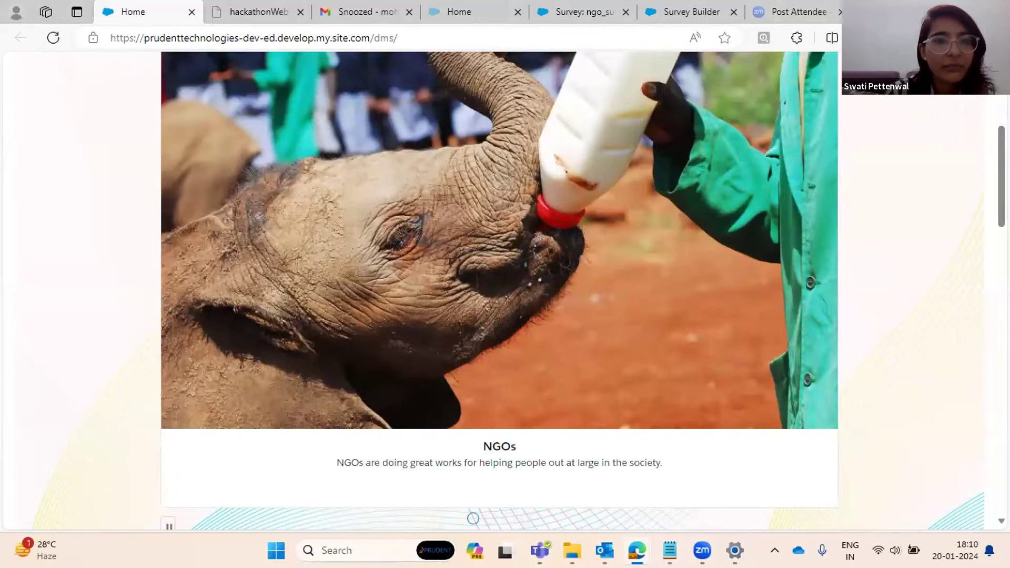
{"action": "left_click", "coordinate": [962, 12]}
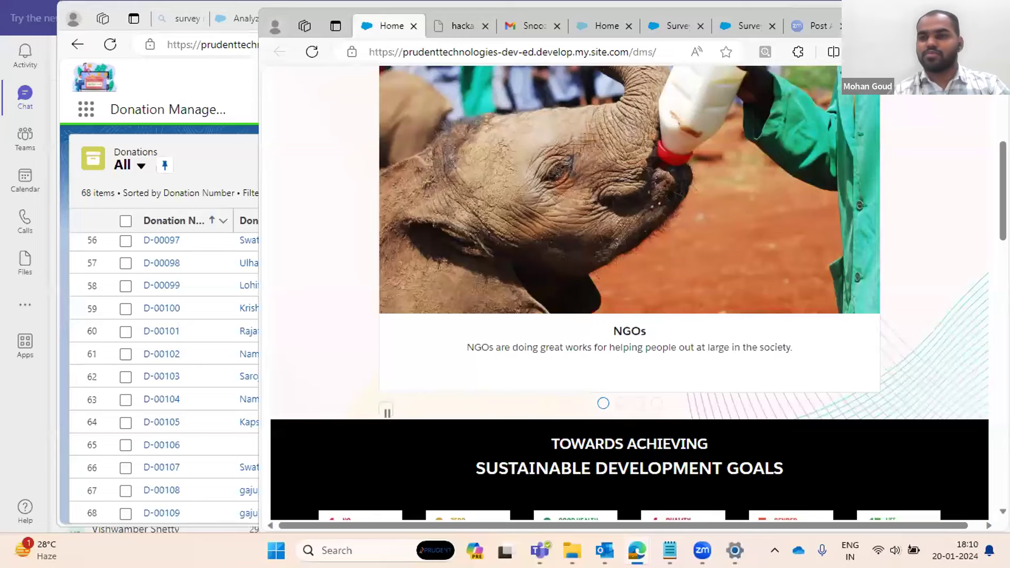
{"action": "mouse_move", "coordinate": [942, 26]}
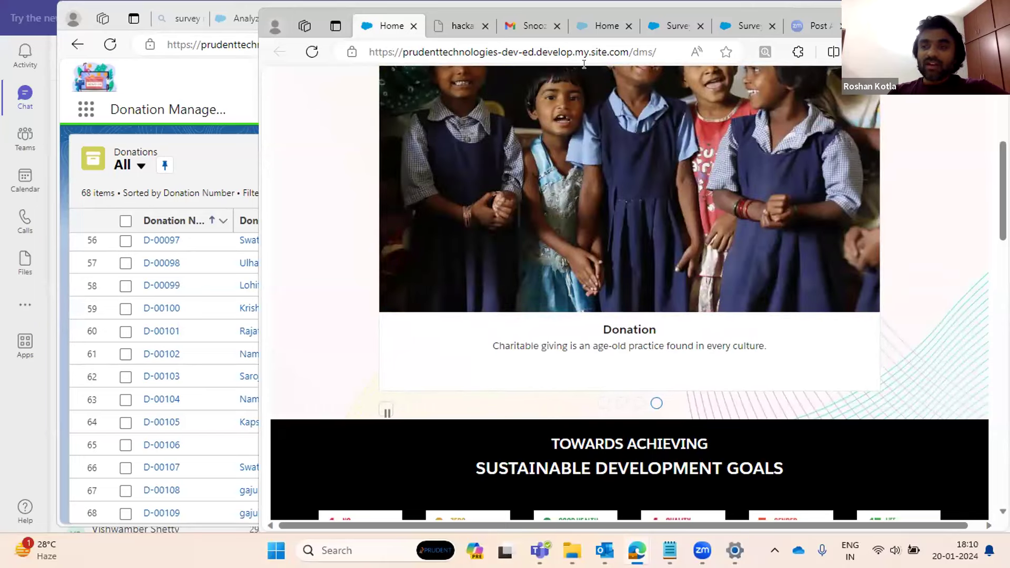
{"action": "left_click_drag", "start_coordinate": [476, 30], "coordinate": [476, 109]}
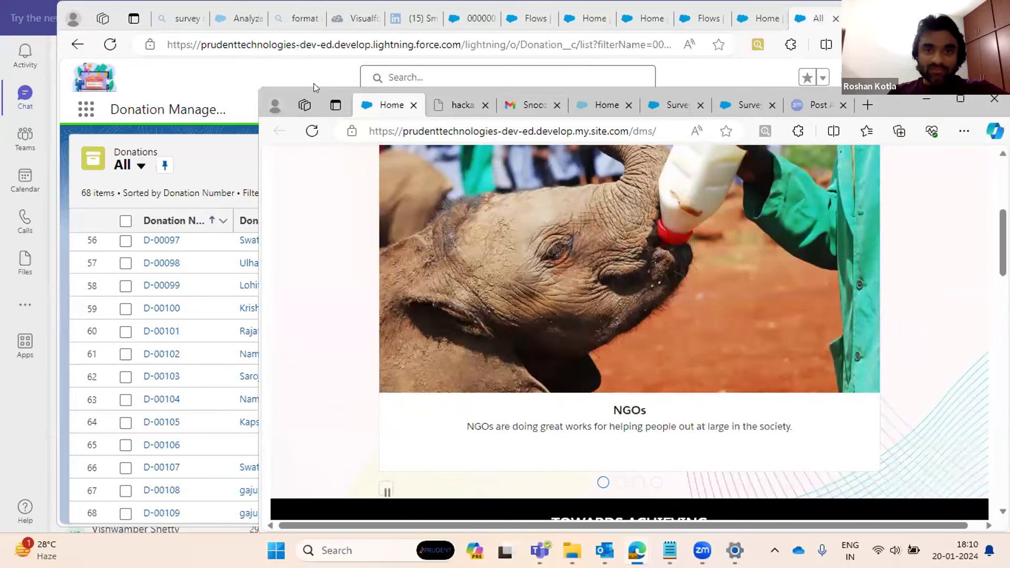
View the local hackathonWeb DMS page's Contact Us form, then bring up the Gmail draft 'Issue with NGO tab'.
{"action": "left_click", "coordinate": [440, 107]}
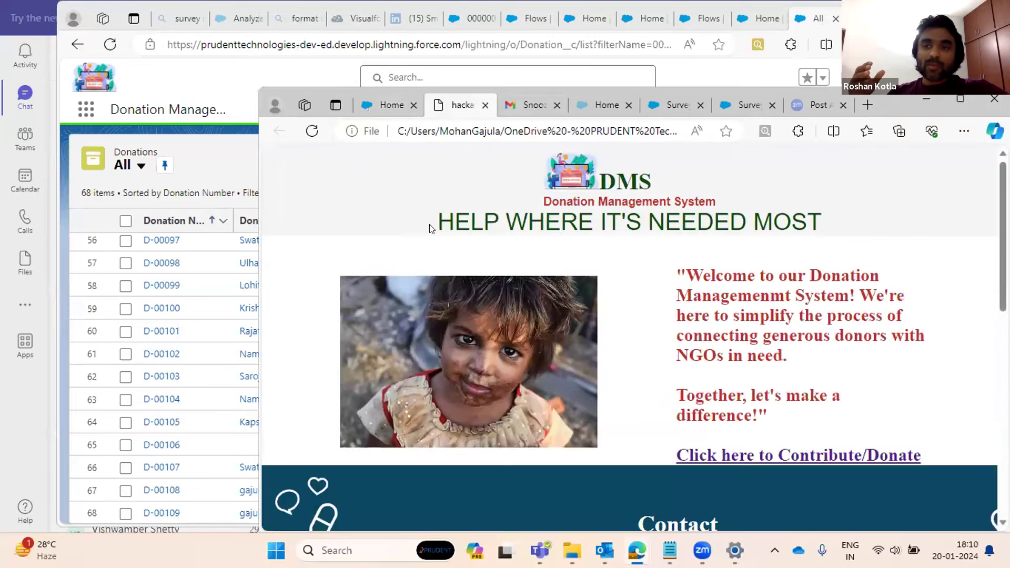
{"action": "scroll", "coordinate": [477, 240], "scroll_direction": "down", "scroll_amount": 2}
{"action": "scroll", "coordinate": [477, 242], "scroll_direction": "down", "scroll_amount": 2}
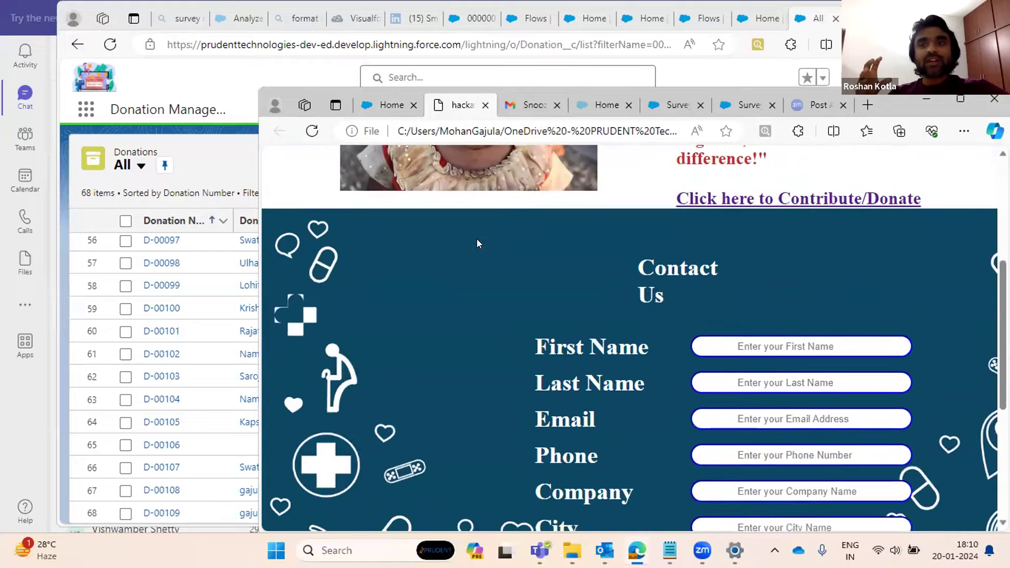
{"action": "scroll", "coordinate": [476, 242], "scroll_direction": "up", "scroll_amount": 5}
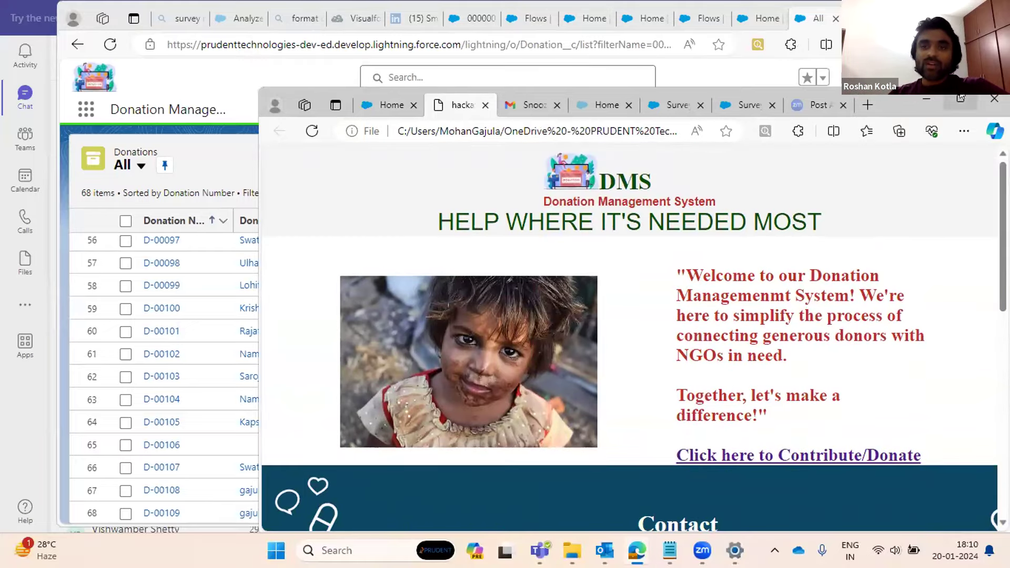
{"action": "mouse_move", "coordinate": [961, 100]}
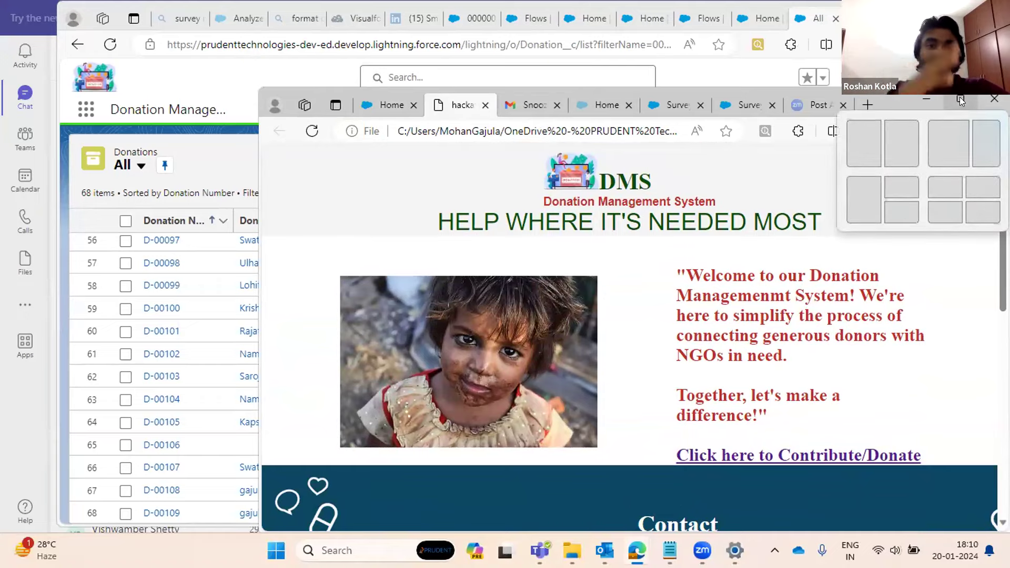
{"action": "left_click", "coordinate": [961, 100]}
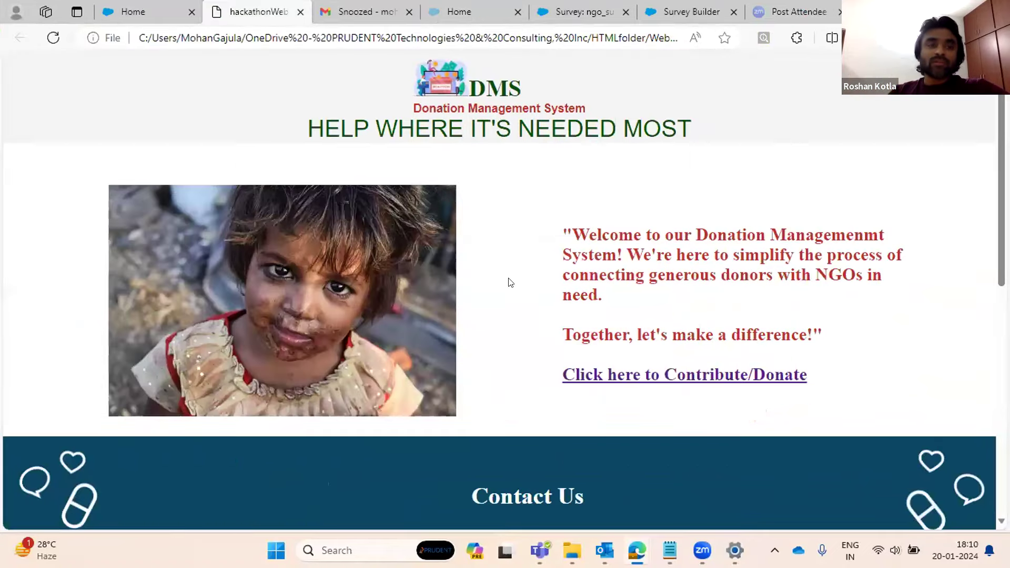
{"action": "scroll", "coordinate": [499, 297], "scroll_direction": "down", "scroll_amount": 5}
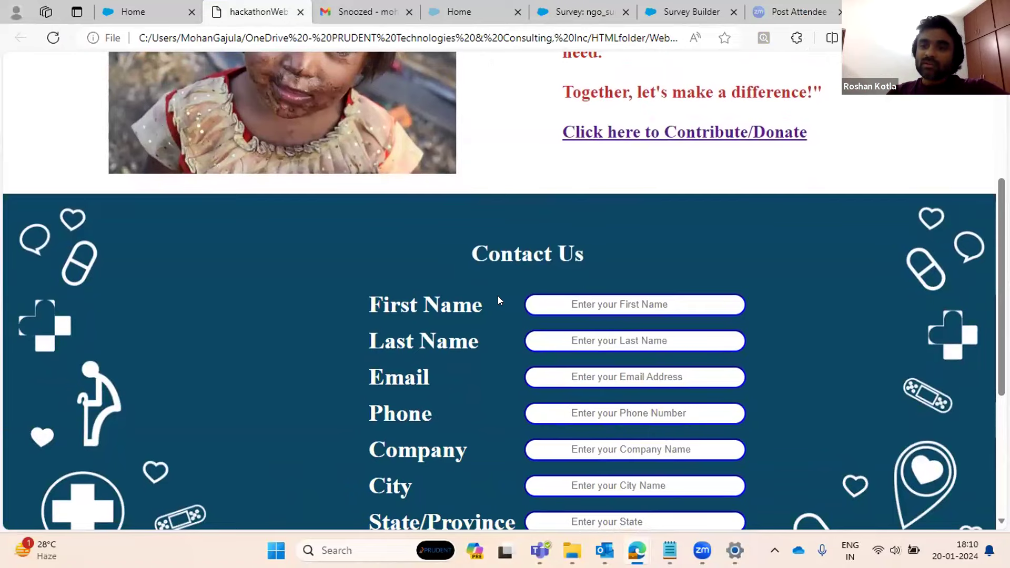
{"action": "scroll", "coordinate": [499, 300], "scroll_direction": "up", "scroll_amount": 1}
{"action": "scroll", "coordinate": [499, 300], "scroll_direction": "down", "scroll_amount": 1}
{"action": "scroll", "coordinate": [499, 300], "scroll_direction": "up", "scroll_amount": 2}
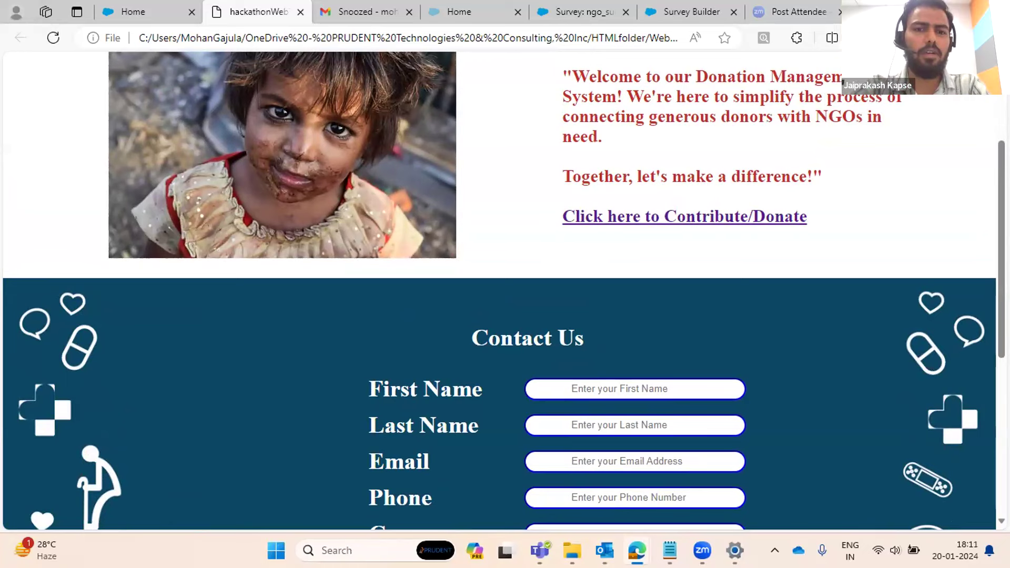
{"action": "key", "text": "super+Down"}
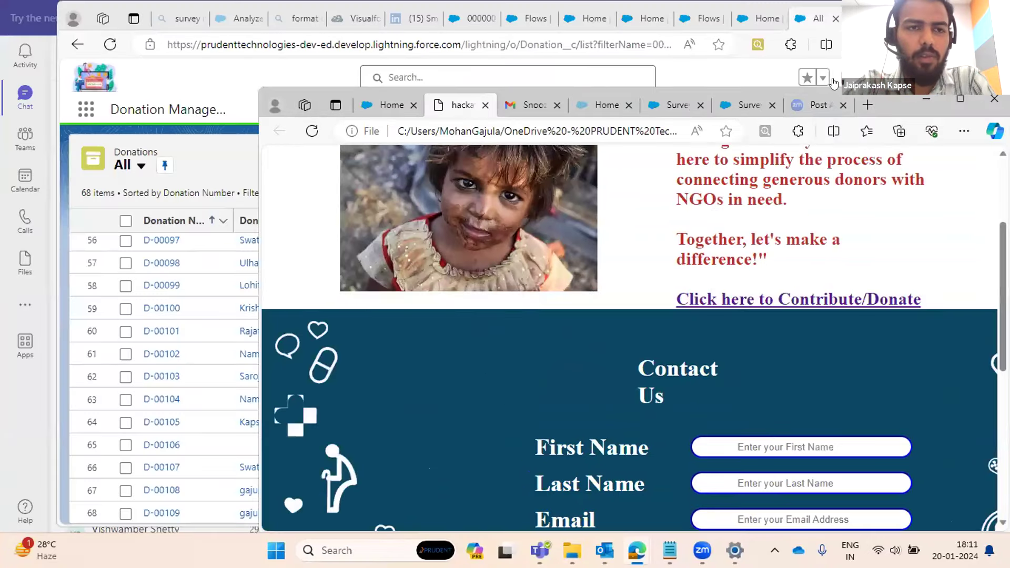
{"action": "left_click", "coordinate": [524, 103]}
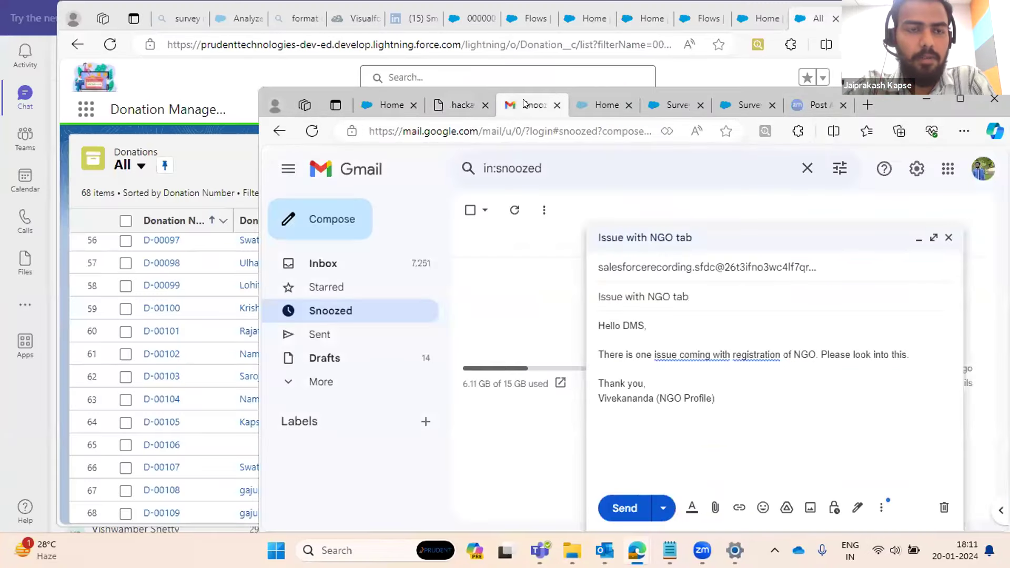
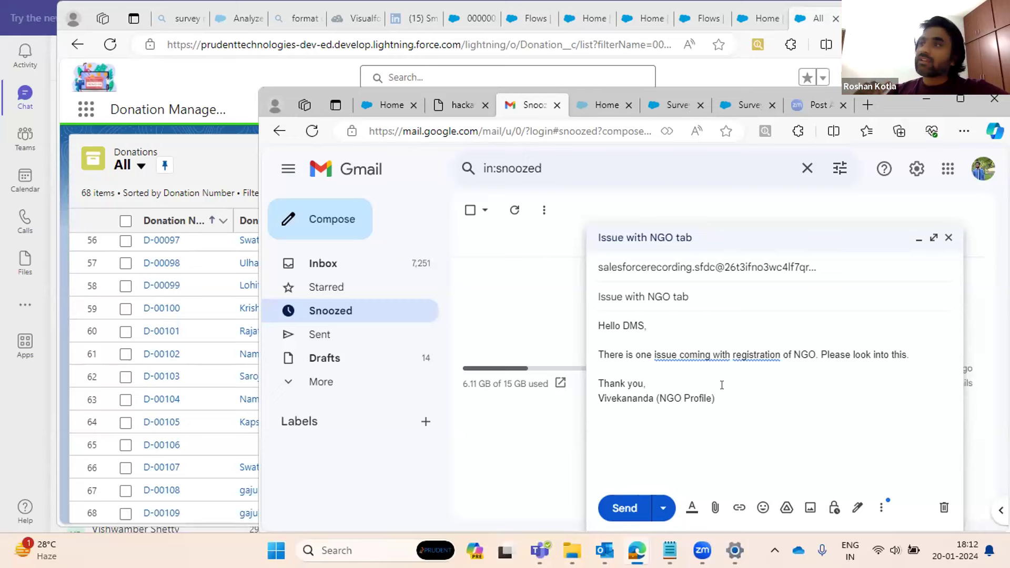
Review the 'Issue with NGO tab' subject and message body in the email draft.
{"action": "mouse_move", "coordinate": [702, 551]}
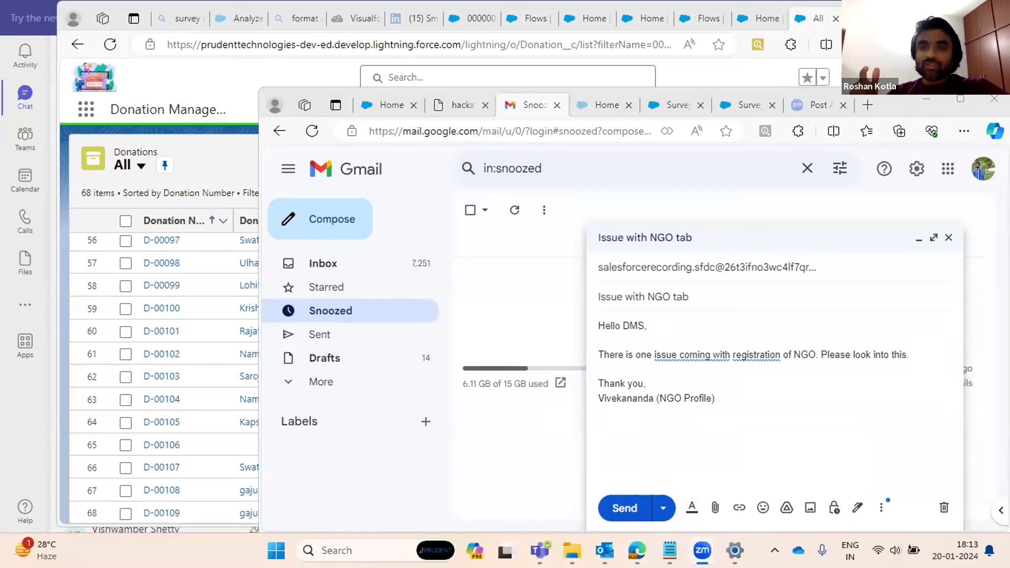
{"action": "mouse_move", "coordinate": [643, 537]}
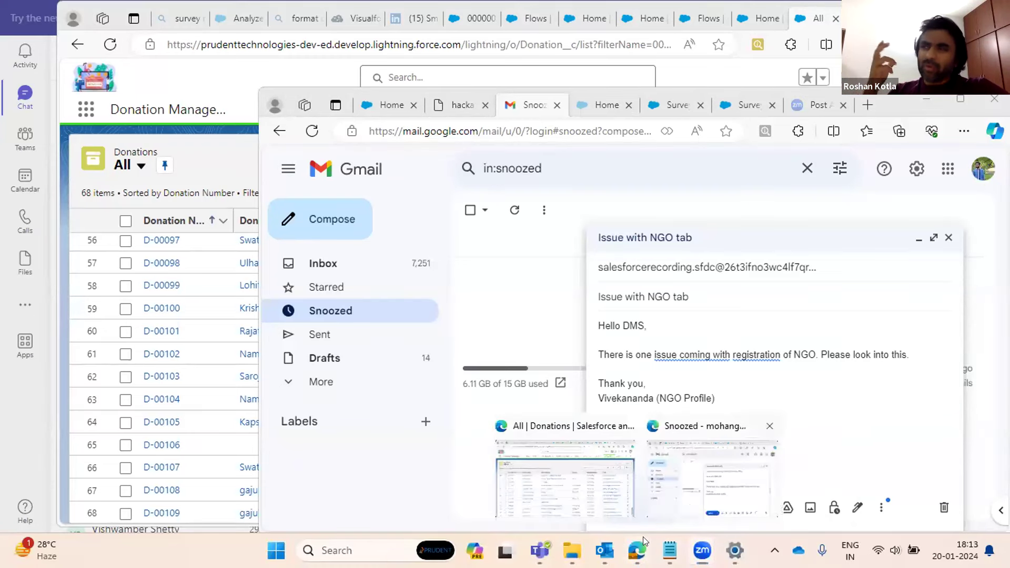
{"action": "left_click", "coordinate": [712, 476]}
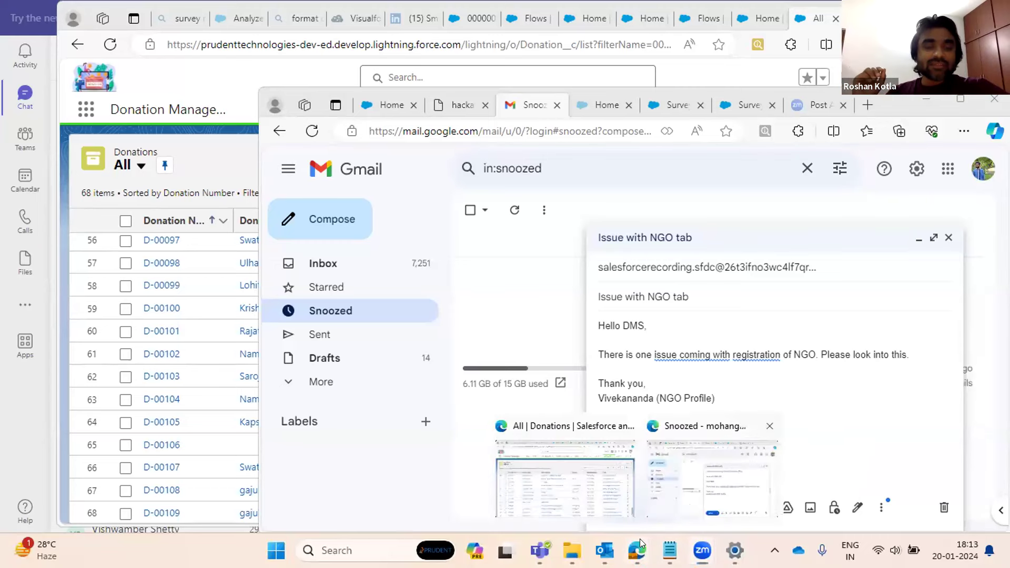
{"action": "left_click", "coordinate": [609, 326]}
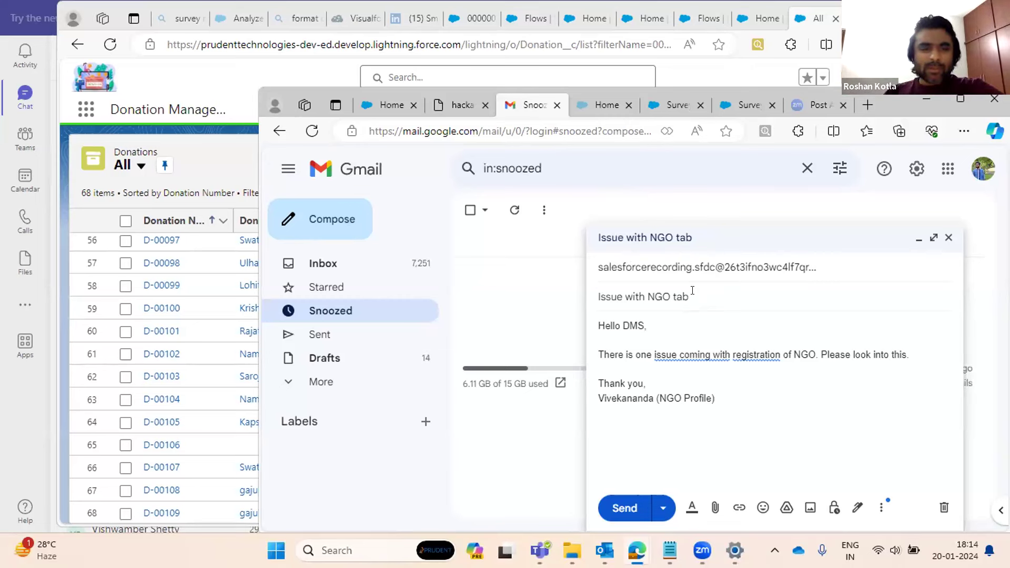
{"action": "triple_click", "coordinate": [699, 302]}
{"action": "left_click", "coordinate": [698, 295]}
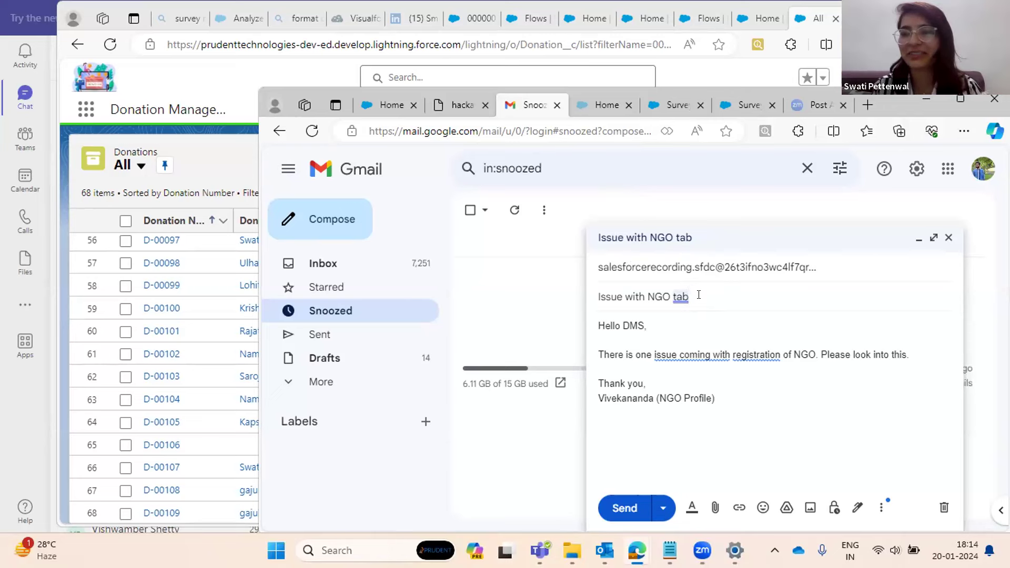
{"action": "left_click", "coordinate": [659, 329]}
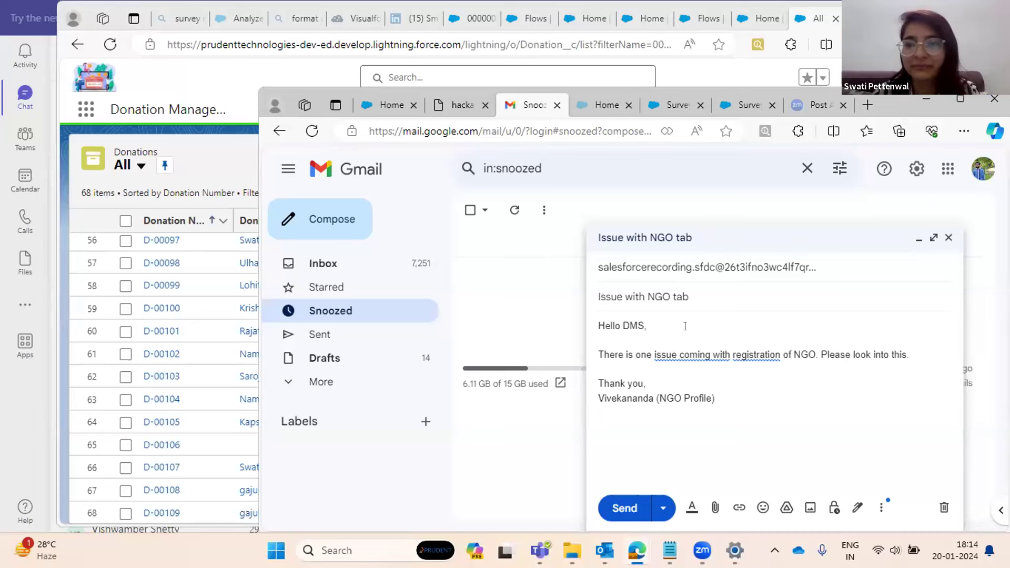
Check the recipient address and send the NGO tab issue email.
{"action": "left_click", "coordinate": [783, 268]}
{"action": "mouse_move", "coordinate": [784, 268]}
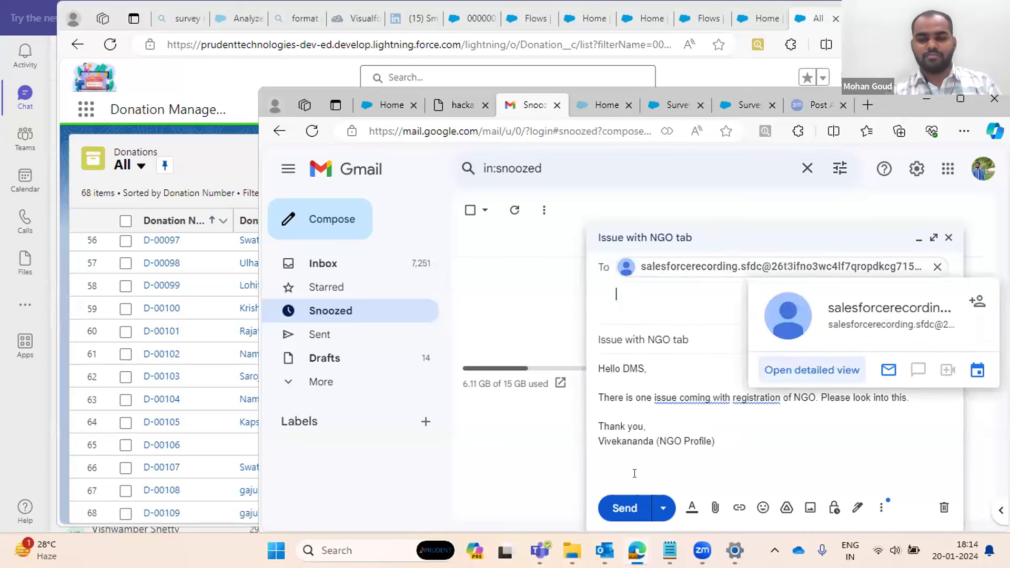
{"action": "left_click", "coordinate": [626, 509]}
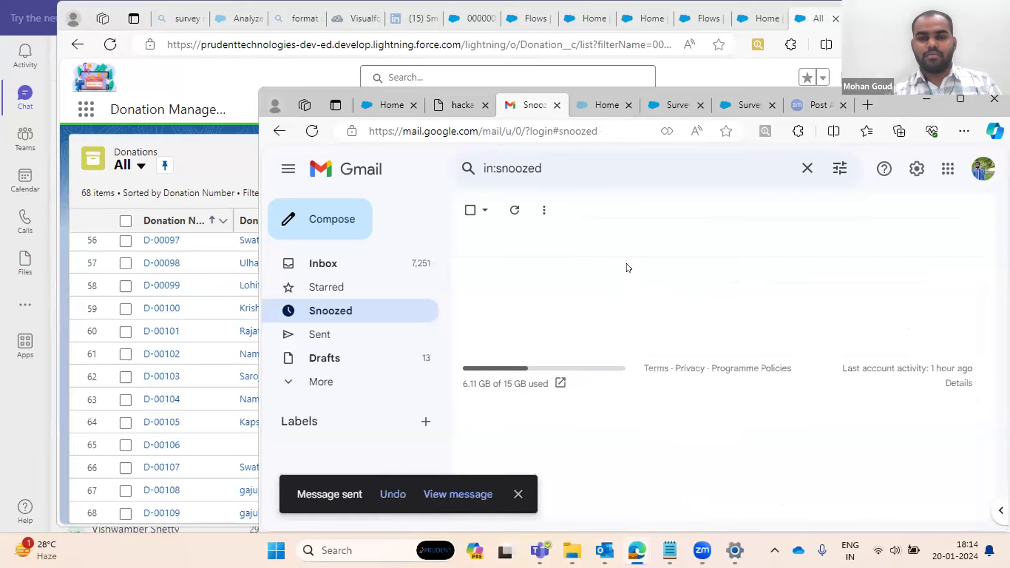
Switch to the community site's Home tab showing the Welcome page and support chat form.
{"action": "left_click", "coordinate": [600, 105]}
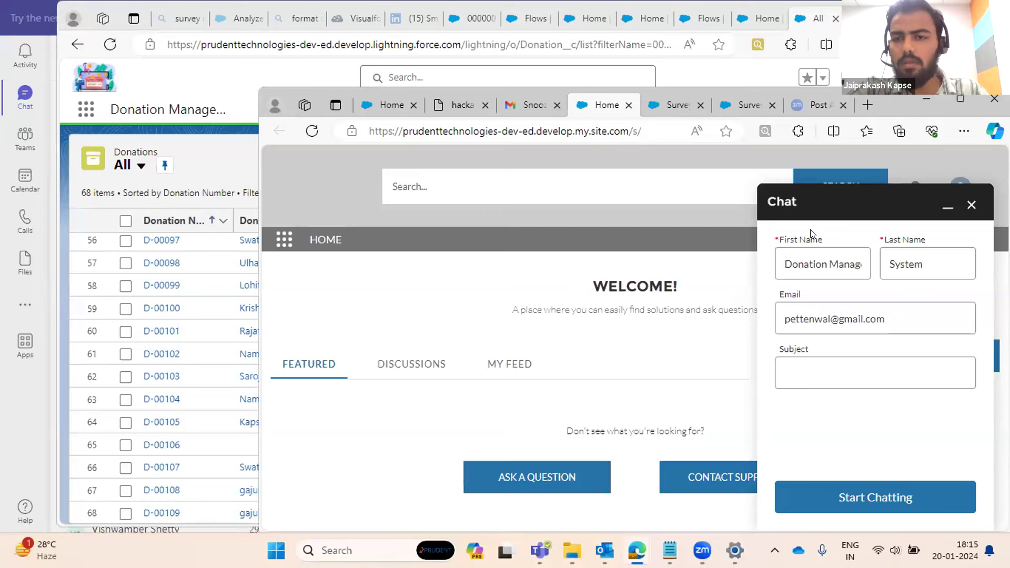
Compare the NGO survey form tab with its response analytics tab, ending on the form.
{"action": "left_click", "coordinate": [670, 107]}
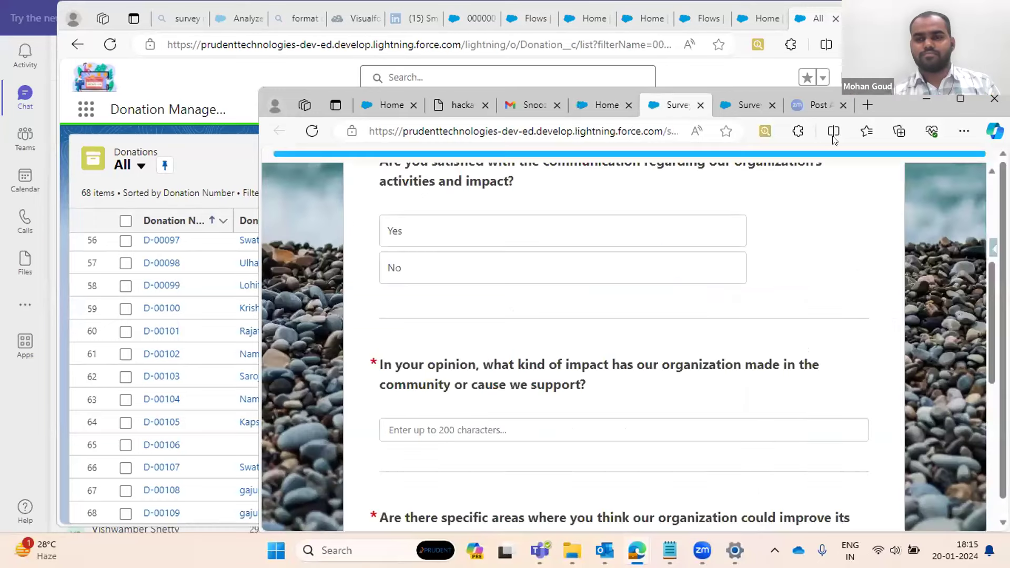
{"action": "left_click", "coordinate": [738, 106]}
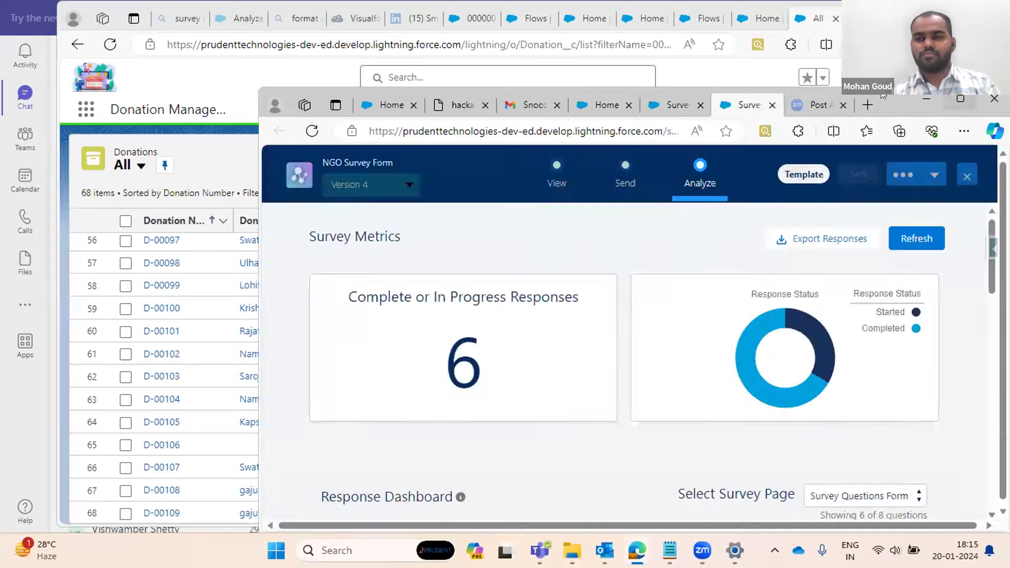
{"action": "left_click", "coordinate": [662, 104]}
{"action": "left_click", "coordinate": [738, 105]}
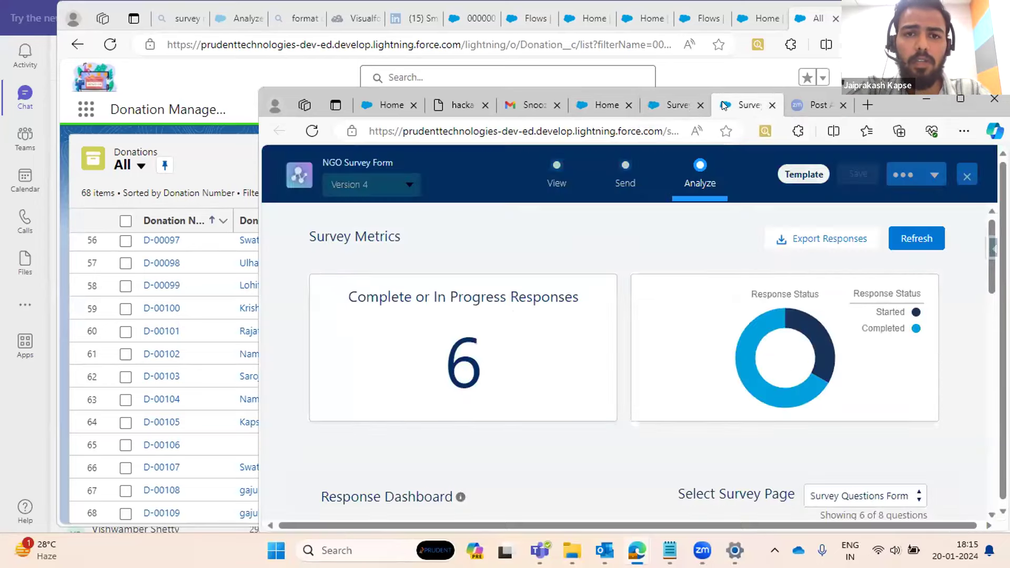
{"action": "left_click", "coordinate": [666, 105]}
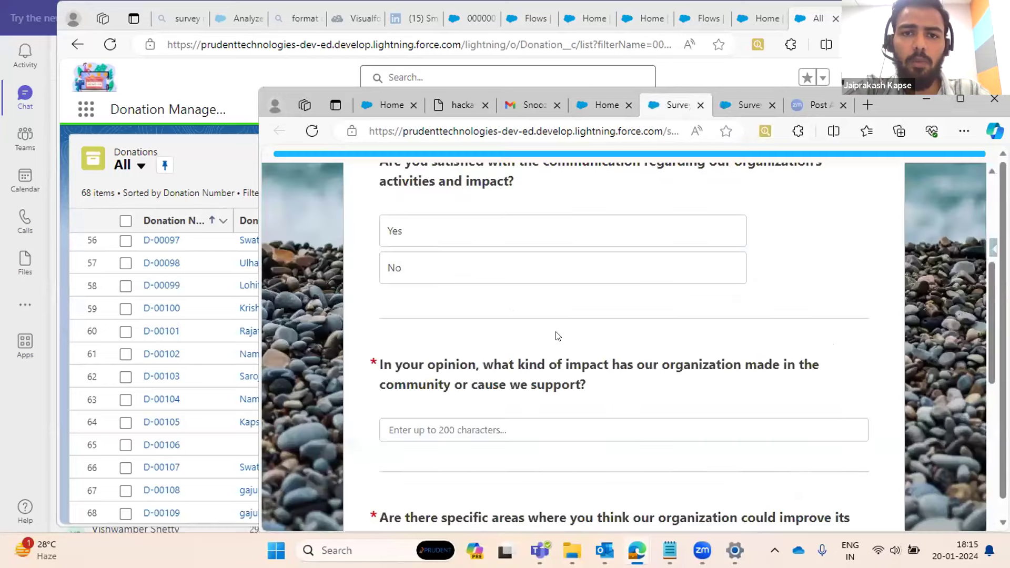
{"action": "scroll", "coordinate": [557, 316], "scroll_direction": "up", "scroll_amount": 3}
{"action": "scroll", "coordinate": [553, 327], "scroll_direction": "down", "scroll_amount": 10}
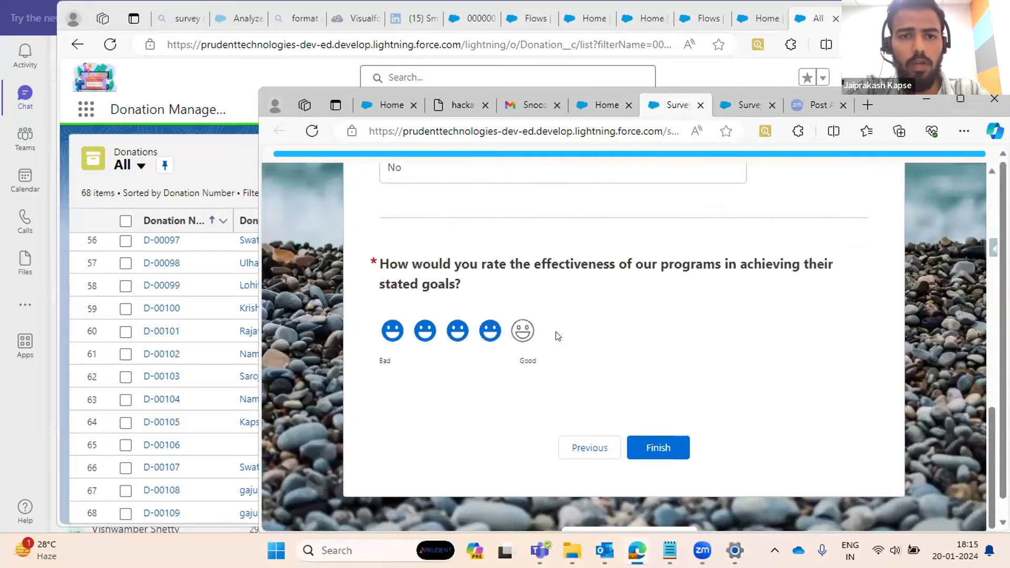
Go back to the NGO survey's Welcome page and scroll through it.
{"action": "left_click", "coordinate": [568, 448]}
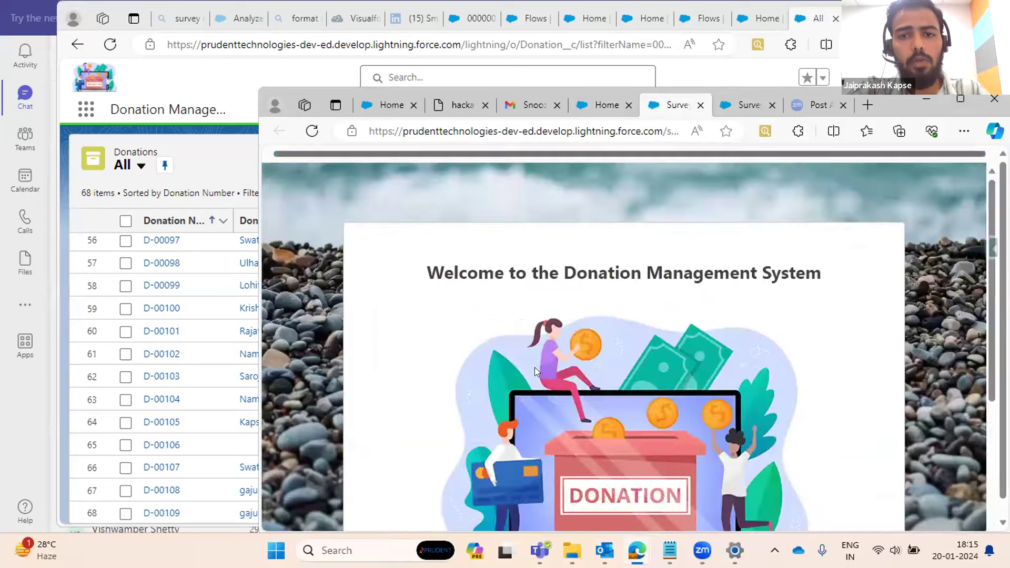
{"action": "scroll", "coordinate": [545, 371], "scroll_direction": "down", "scroll_amount": 2}
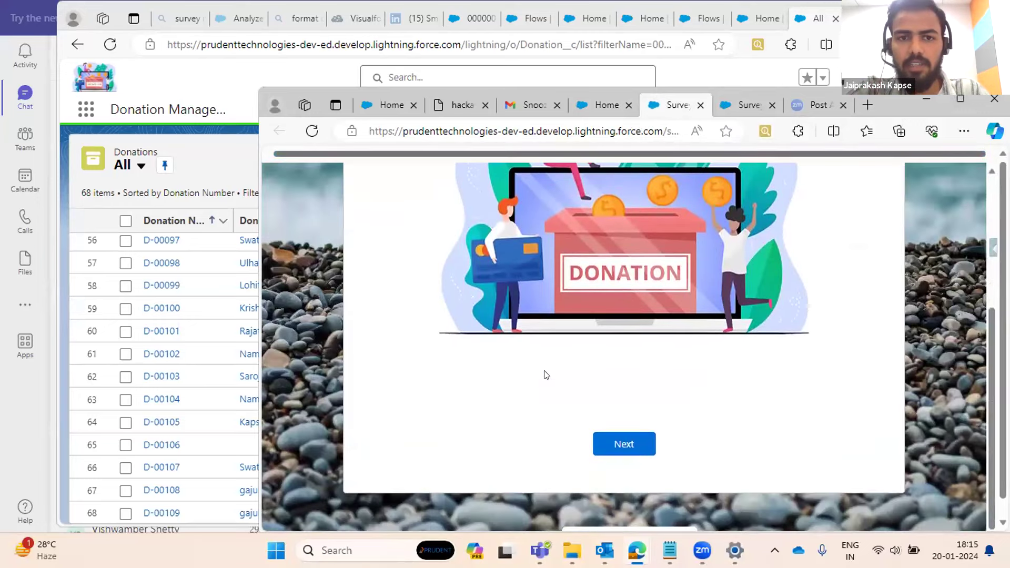
{"action": "scroll", "coordinate": [545, 370], "scroll_direction": "up", "scroll_amount": 2}
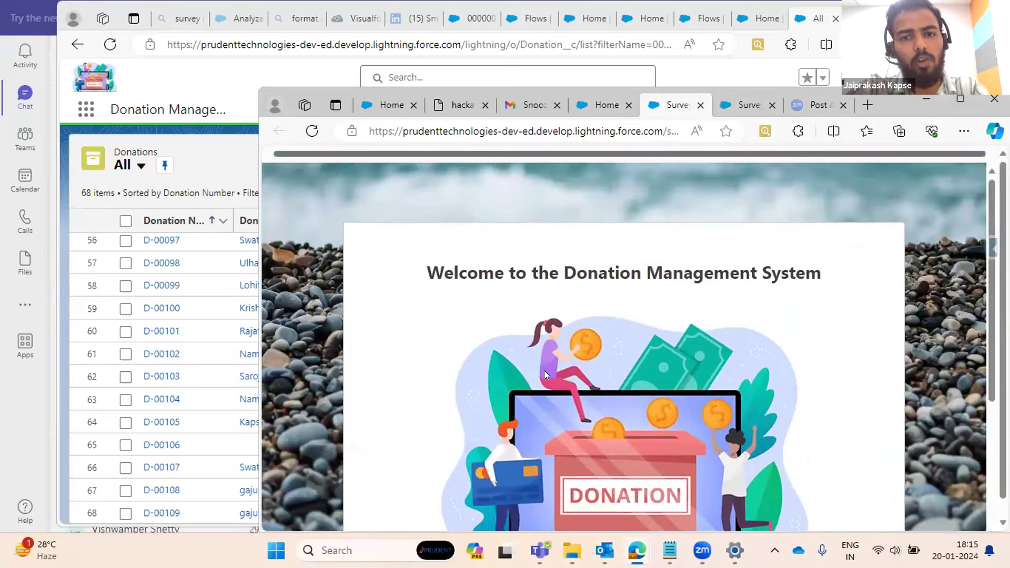
{"action": "scroll", "coordinate": [544, 371], "scroll_direction": "down", "scroll_amount": 3}
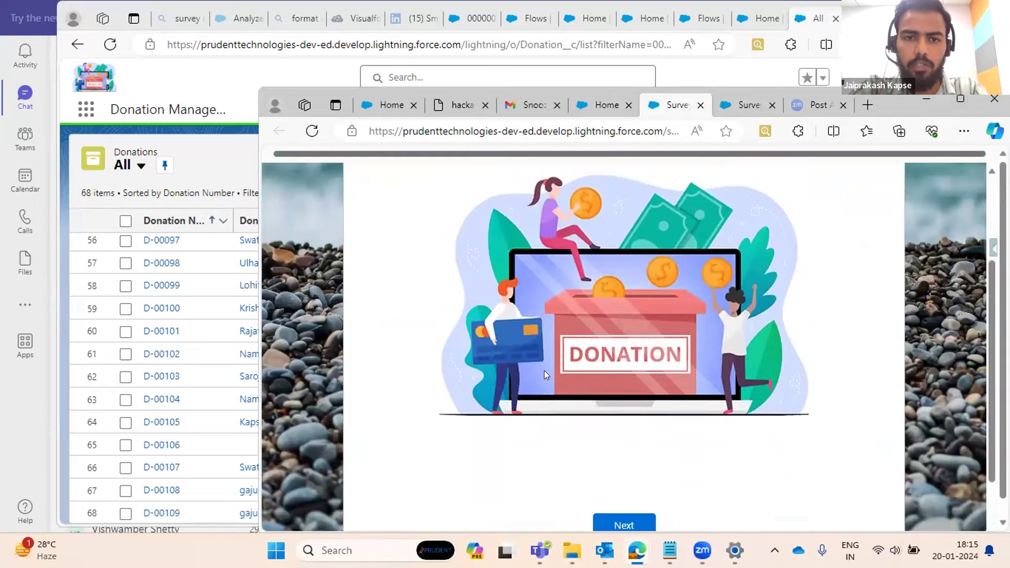
{"action": "scroll", "coordinate": [544, 370], "scroll_direction": "up", "scroll_amount": 2}
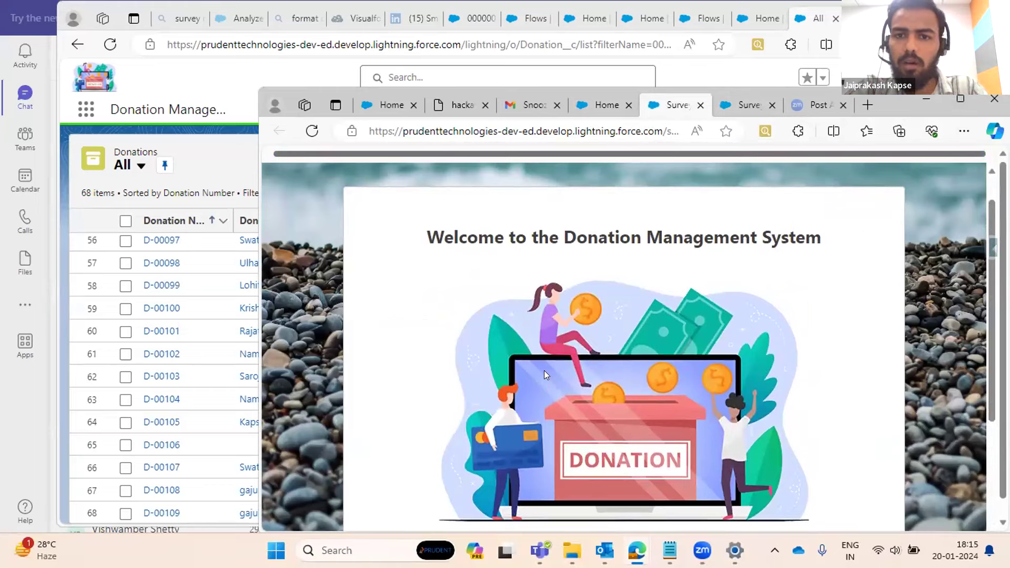
{"action": "scroll", "coordinate": [544, 370], "scroll_direction": "down", "scroll_amount": 3}
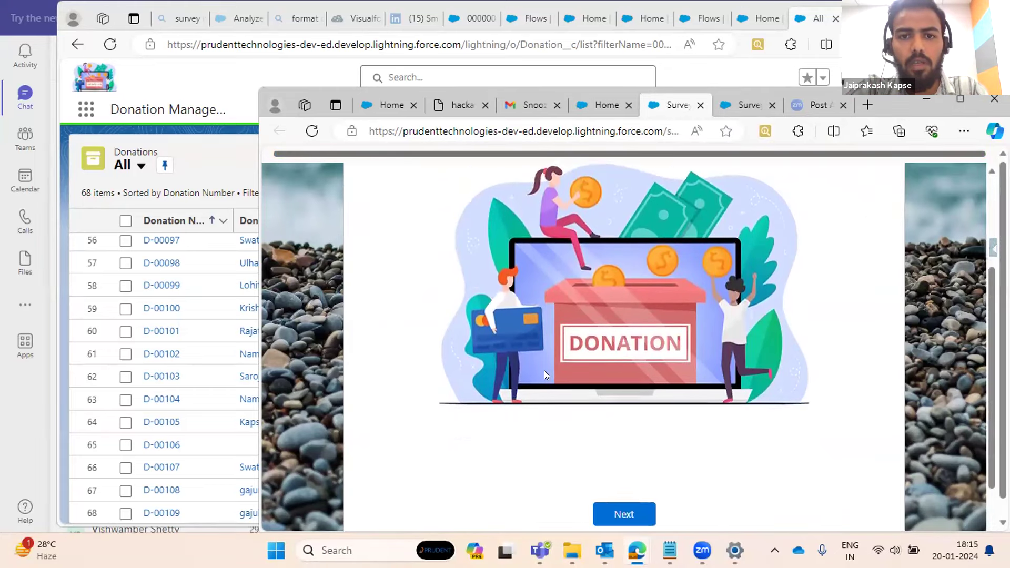
Advance to the survey questions, review them, and return to the NGO Survey Form analytics.
{"action": "left_click", "coordinate": [620, 477]}
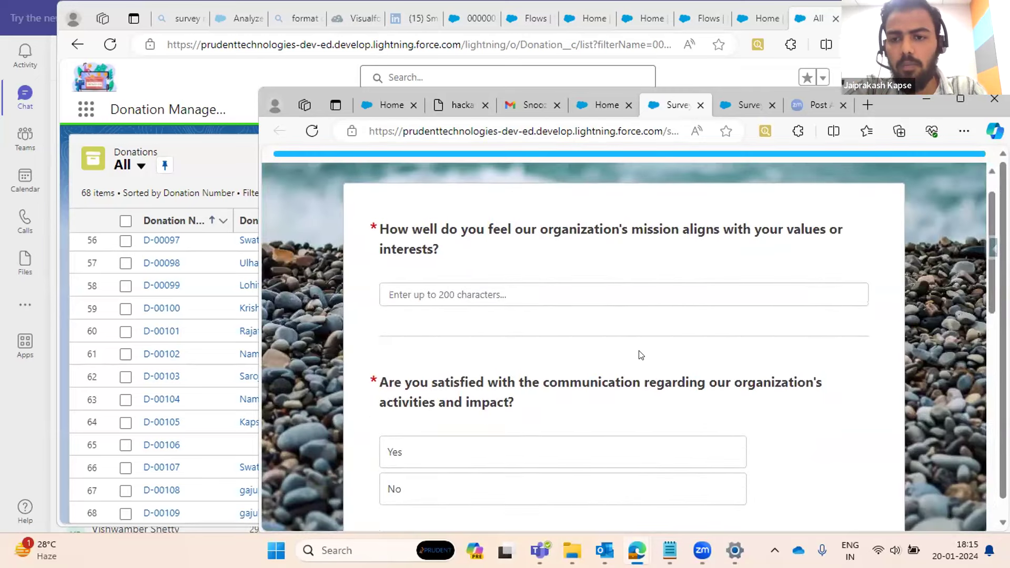
{"action": "scroll", "coordinate": [644, 362], "scroll_direction": "down", "scroll_amount": 1}
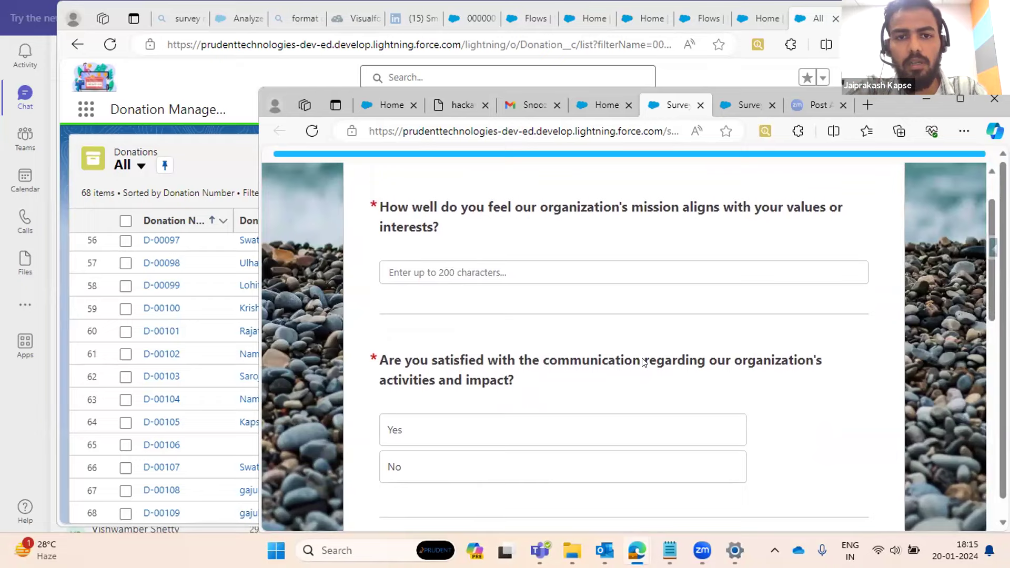
{"action": "scroll", "coordinate": [644, 362], "scroll_direction": "down", "scroll_amount": 5}
{"action": "scroll", "coordinate": [644, 362], "scroll_direction": "down", "scroll_amount": 12}
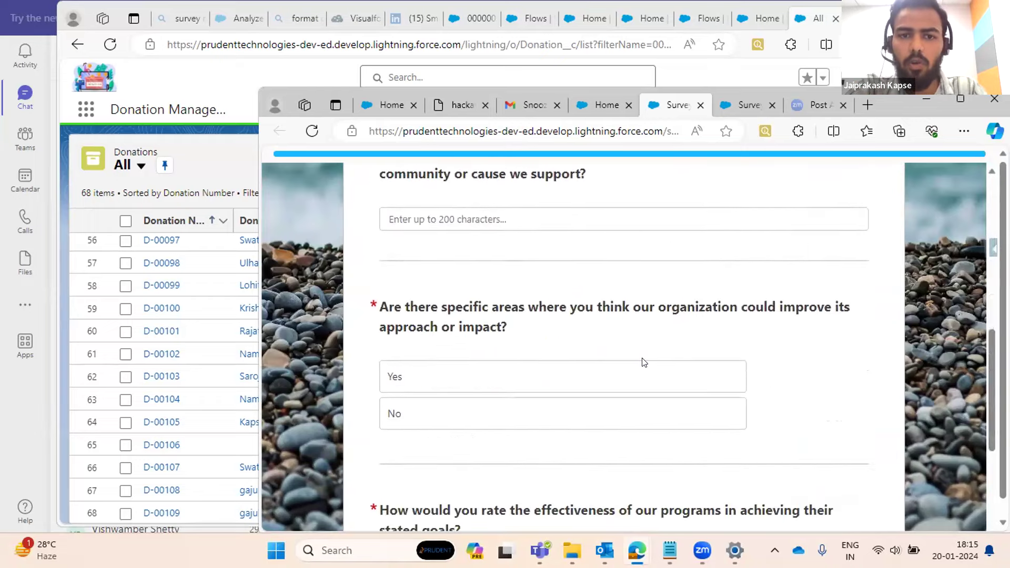
{"action": "scroll", "coordinate": [644, 362], "scroll_direction": "down", "scroll_amount": 9}
{"action": "scroll", "coordinate": [644, 362], "scroll_direction": "up", "scroll_amount": 6}
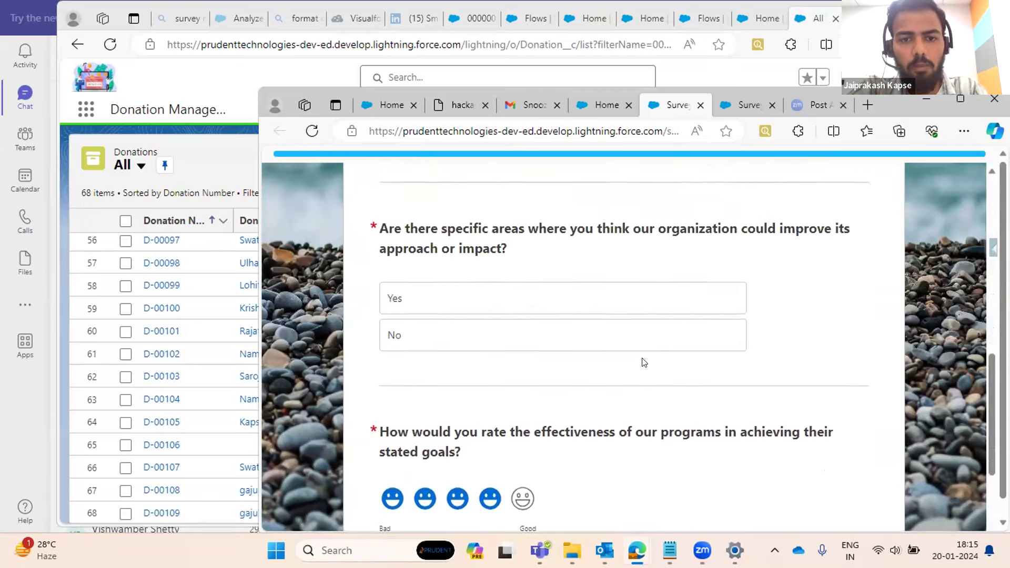
{"action": "scroll", "coordinate": [643, 361], "scroll_direction": "up", "scroll_amount": 4}
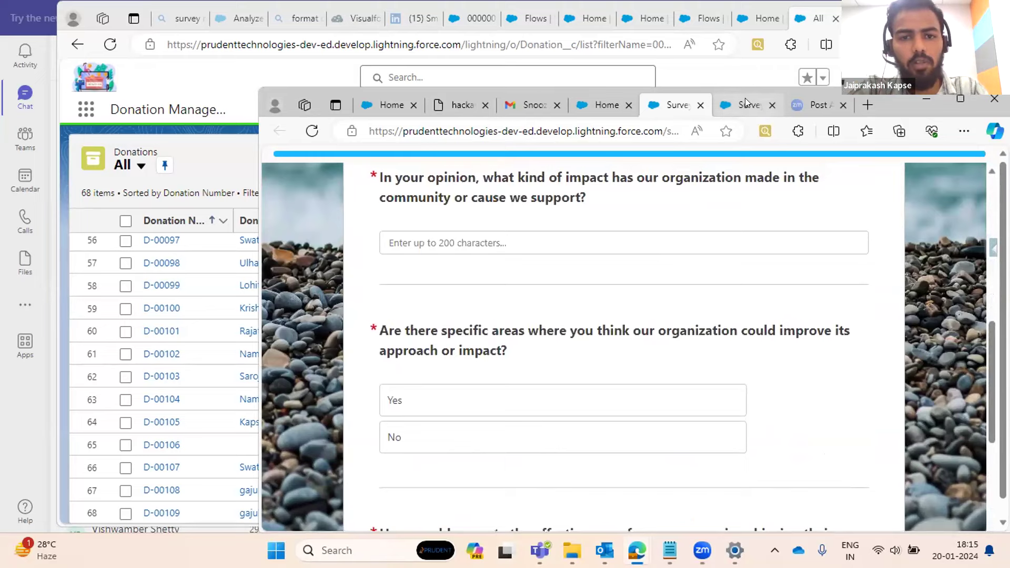
{"action": "mouse_move", "coordinate": [746, 101]}
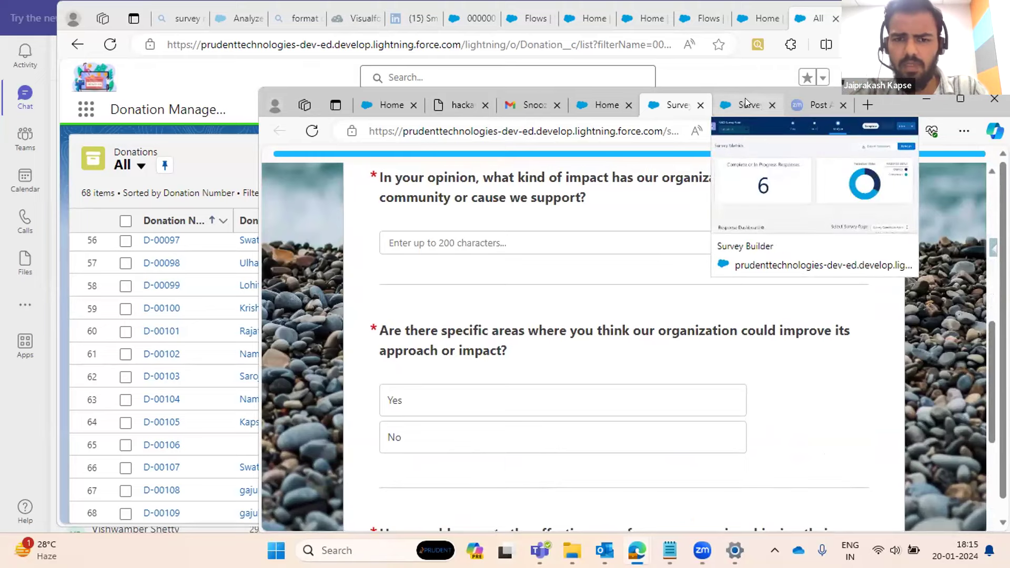
{"action": "left_click", "coordinate": [745, 101]}
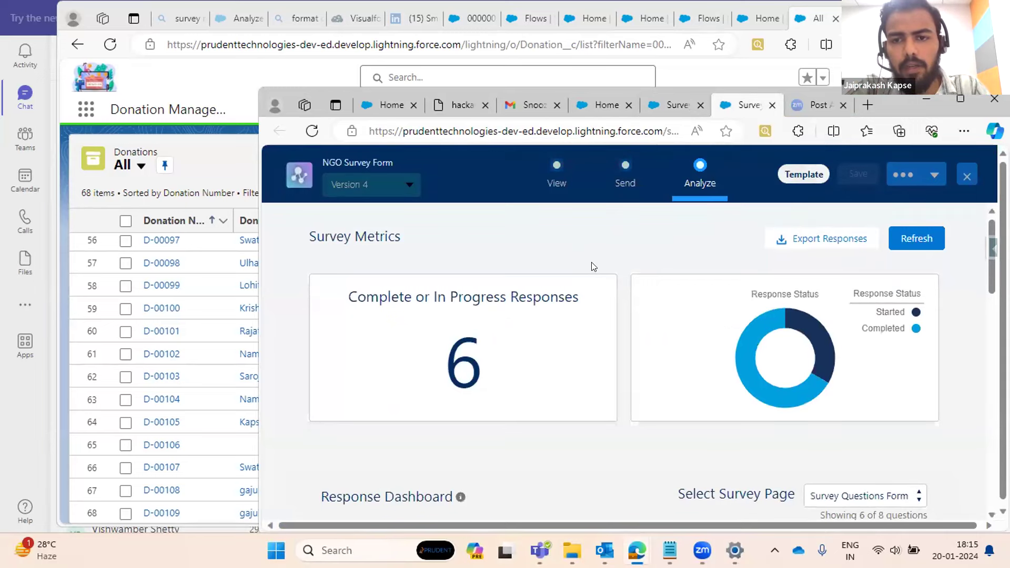
{"action": "scroll", "coordinate": [594, 266], "scroll_direction": "down", "scroll_amount": 1}
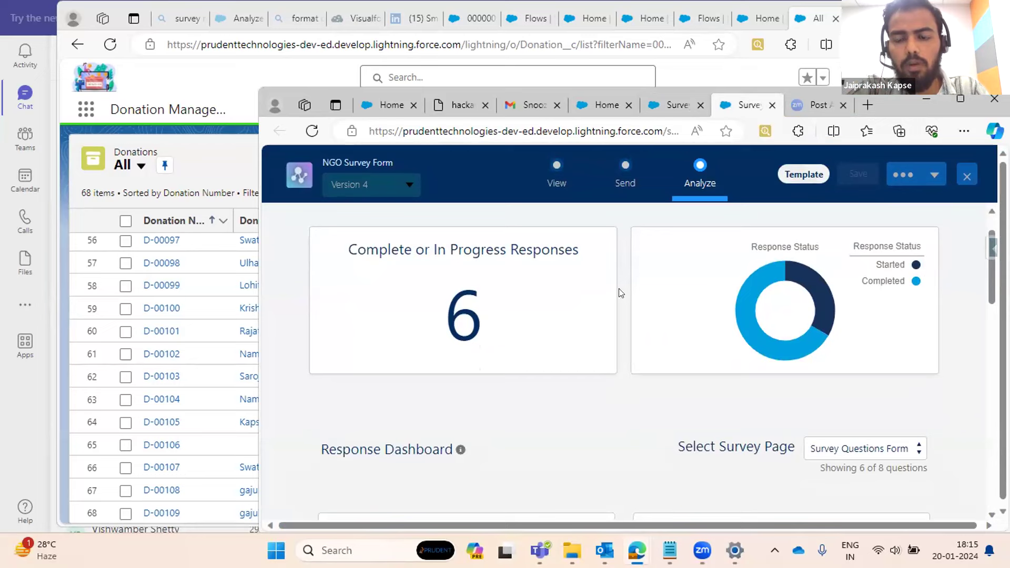
{"action": "scroll", "coordinate": [619, 289], "scroll_direction": "down", "scroll_amount": 2}
{"action": "scroll", "coordinate": [618, 293], "scroll_direction": "down", "scroll_amount": 4}
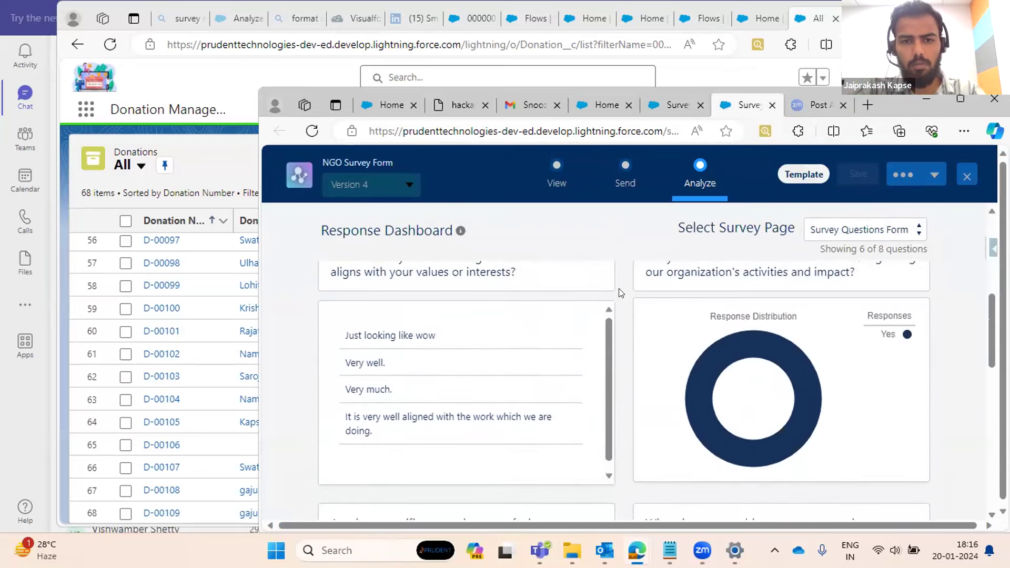
{"action": "scroll", "coordinate": [619, 293], "scroll_direction": "down", "scroll_amount": 1}
{"action": "scroll", "coordinate": [619, 294], "scroll_direction": "up", "scroll_amount": 6}
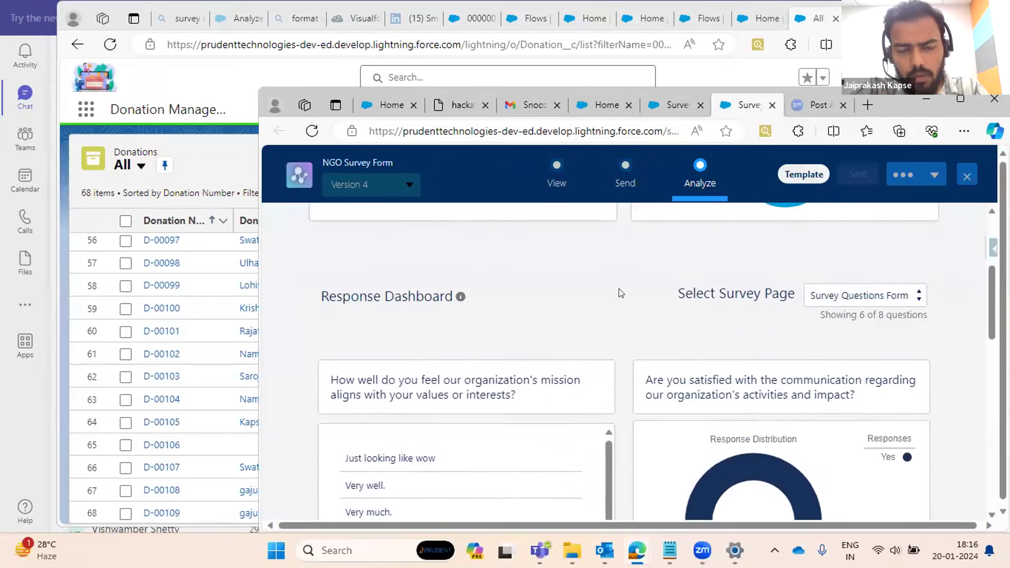
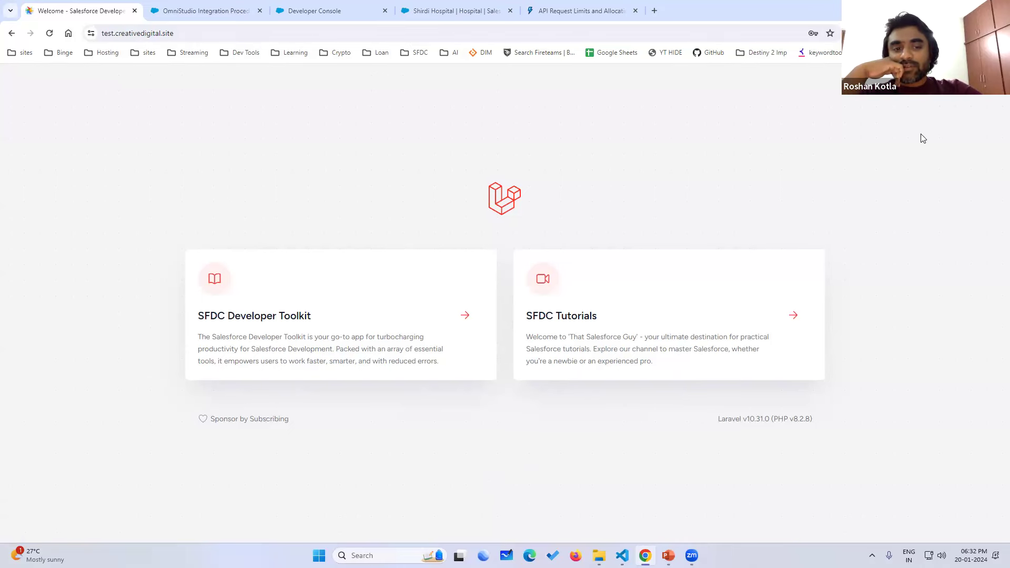
Open the SFDC Developer Toolkit card and log in with the account email and password.
{"action": "left_click", "coordinate": [948, 80]}
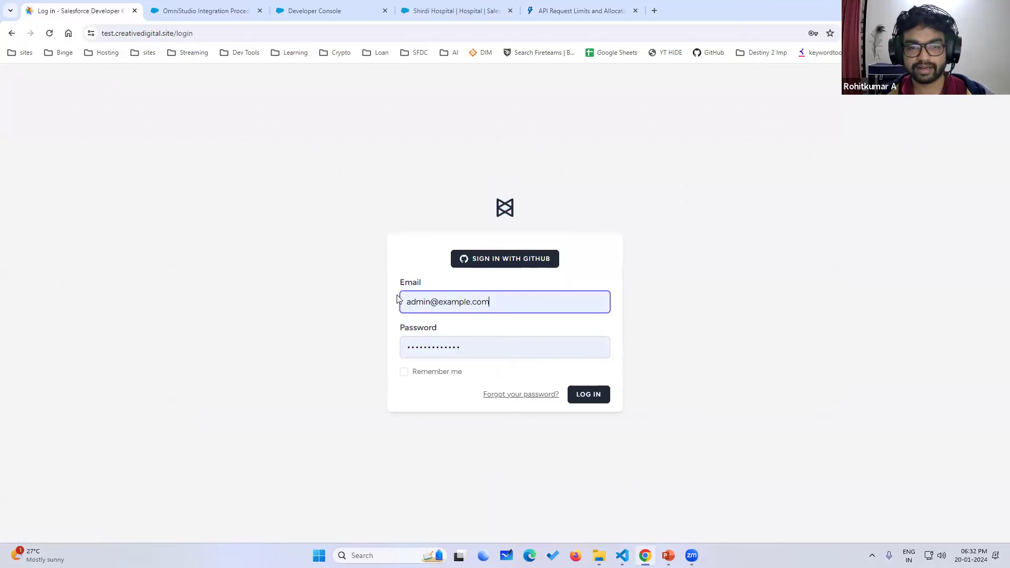
{"action": "left_click", "coordinate": [585, 398]}
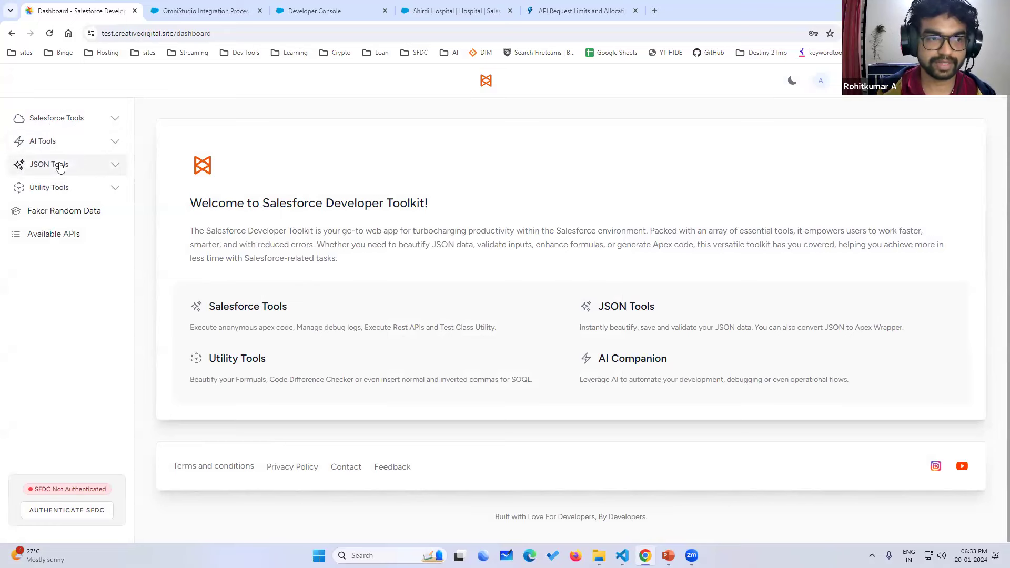
Review the Connected App fields in Settings, then return to the dashboard showing the org authenticated.
{"action": "left_click", "coordinate": [819, 82]}
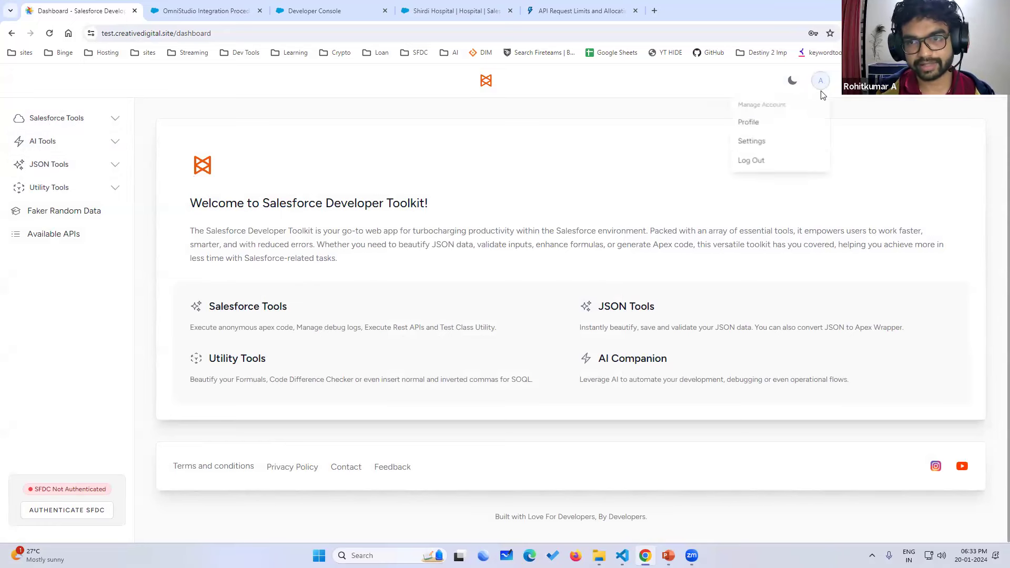
{"action": "left_click", "coordinate": [771, 142]}
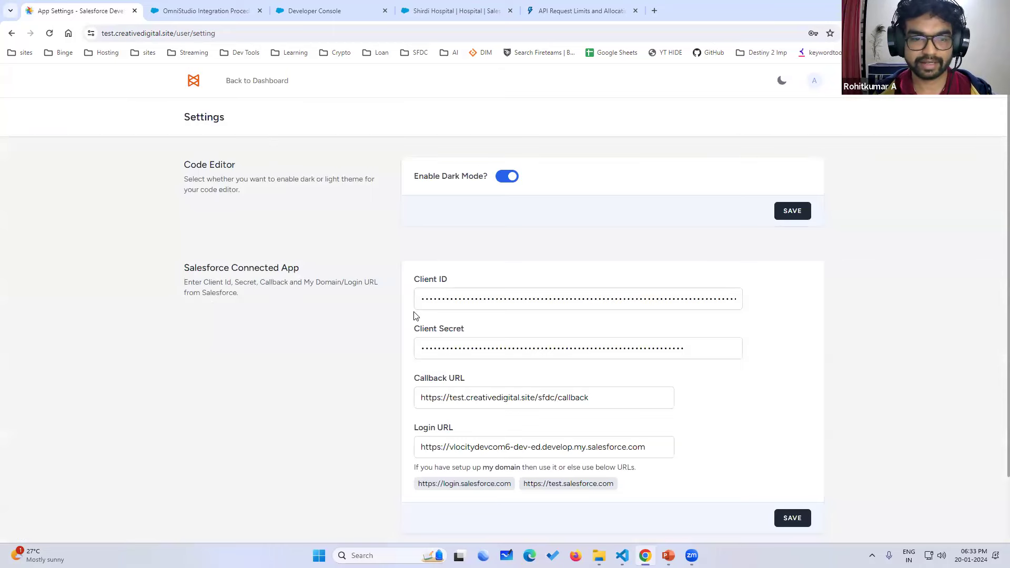
{"action": "scroll", "coordinate": [415, 316], "scroll_direction": "down", "scroll_amount": 2}
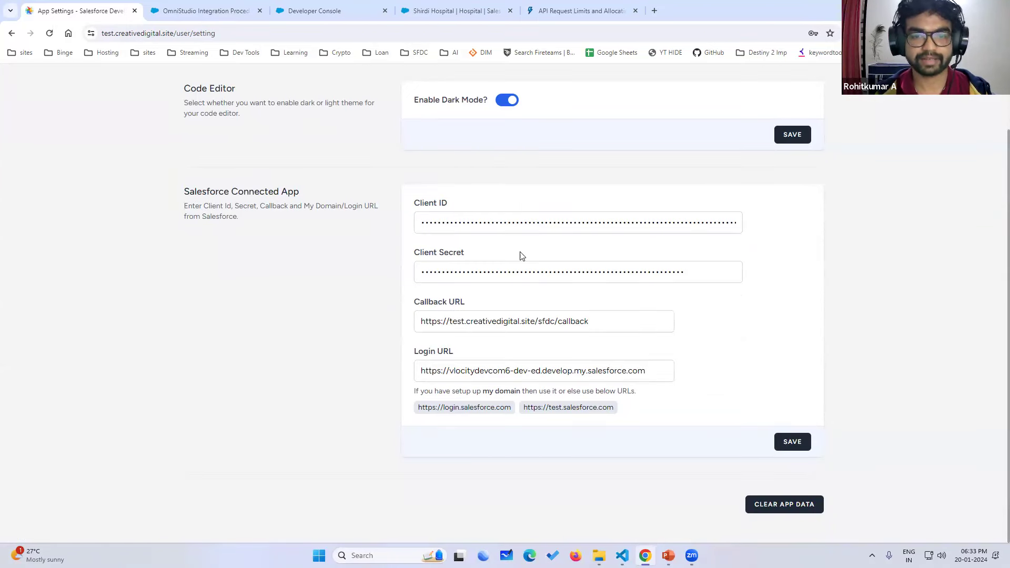
{"action": "scroll", "coordinate": [610, 313], "scroll_direction": "up", "scroll_amount": 2}
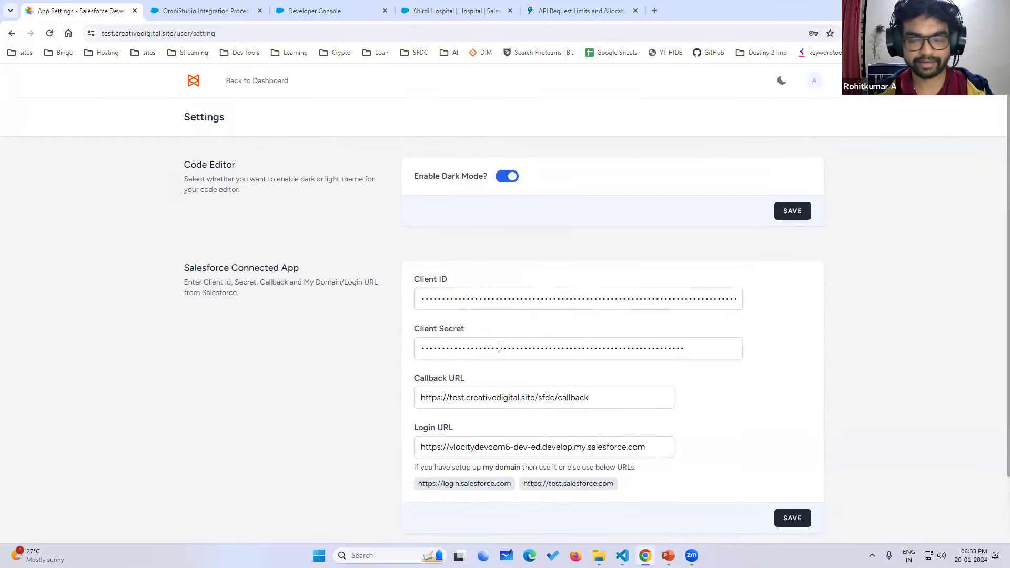
{"action": "scroll", "coordinate": [500, 347], "scroll_direction": "down", "scroll_amount": 2}
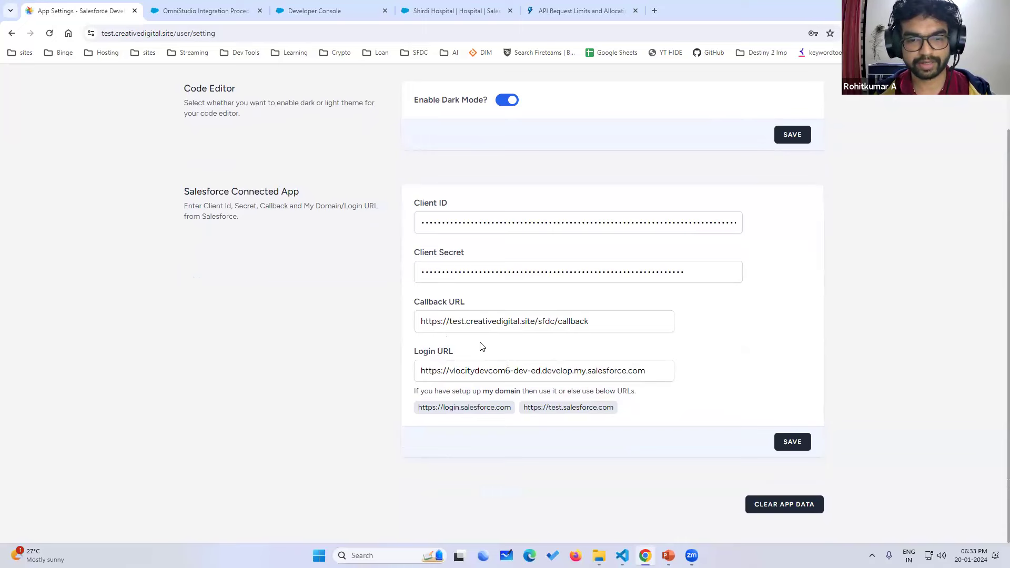
{"action": "scroll", "coordinate": [482, 319], "scroll_direction": "up", "scroll_amount": 1}
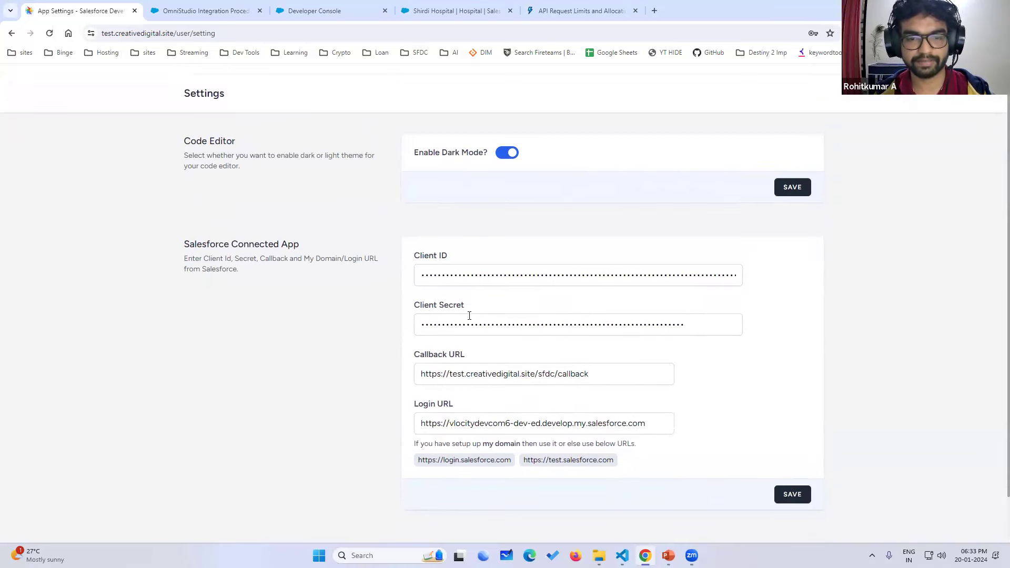
{"action": "scroll", "coordinate": [226, 158], "scroll_direction": "up", "scroll_amount": 1}
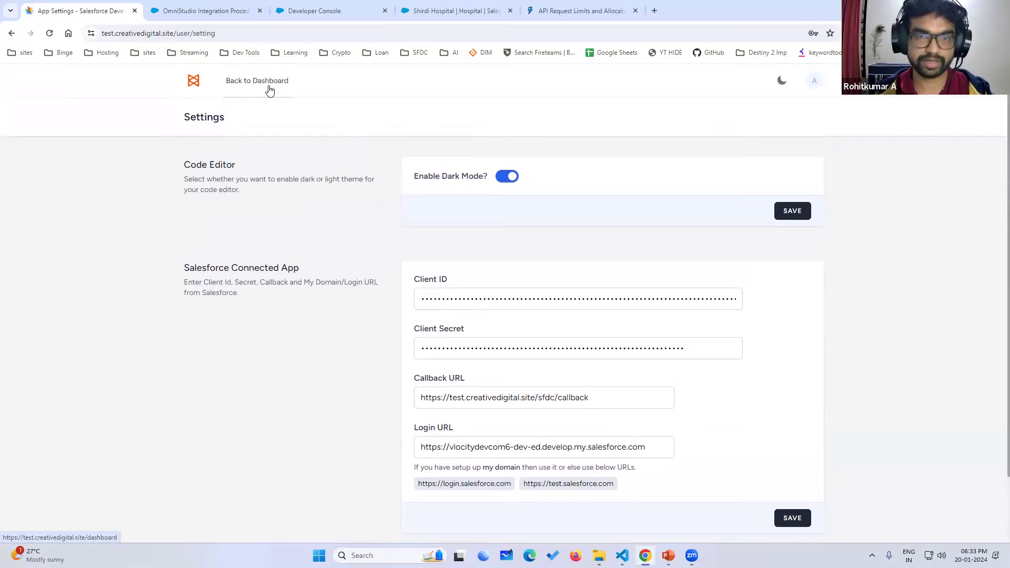
{"action": "left_click", "coordinate": [270, 90]}
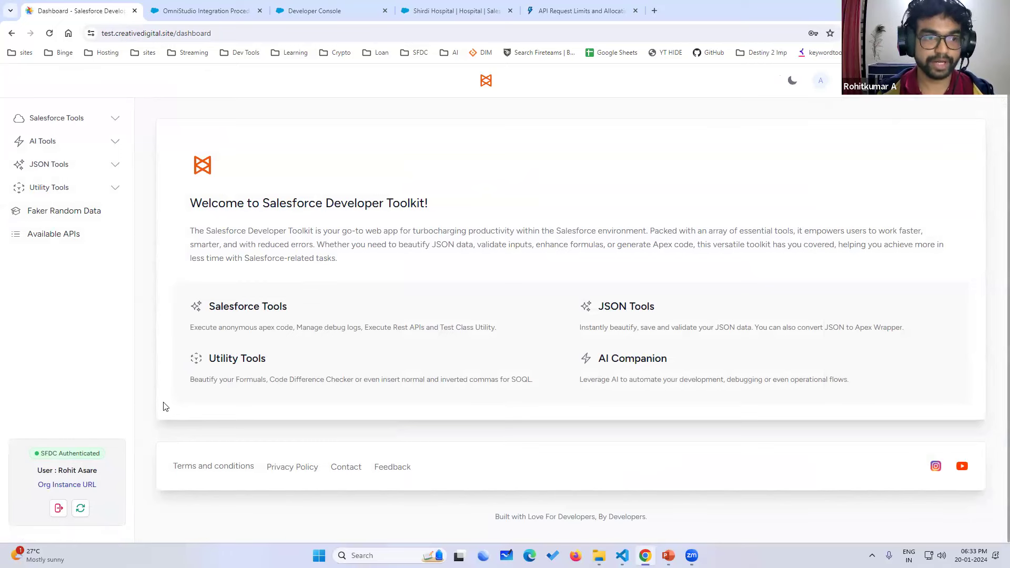
In the JSON Beautifier / Minifier, search 'test' and load the saved latest2023 JSON.
{"action": "left_click", "coordinate": [82, 168]}
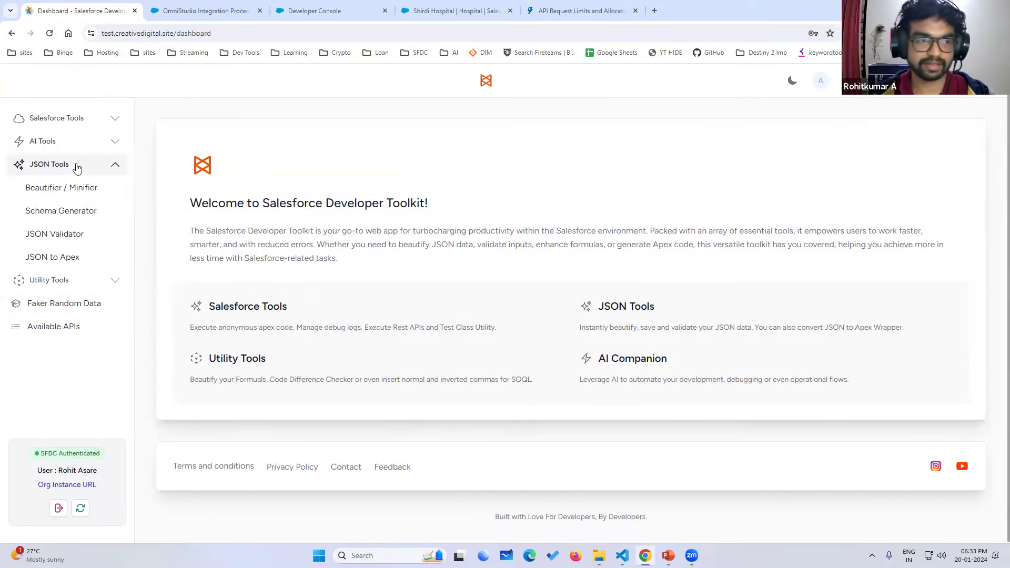
{"action": "left_click", "coordinate": [62, 193]}
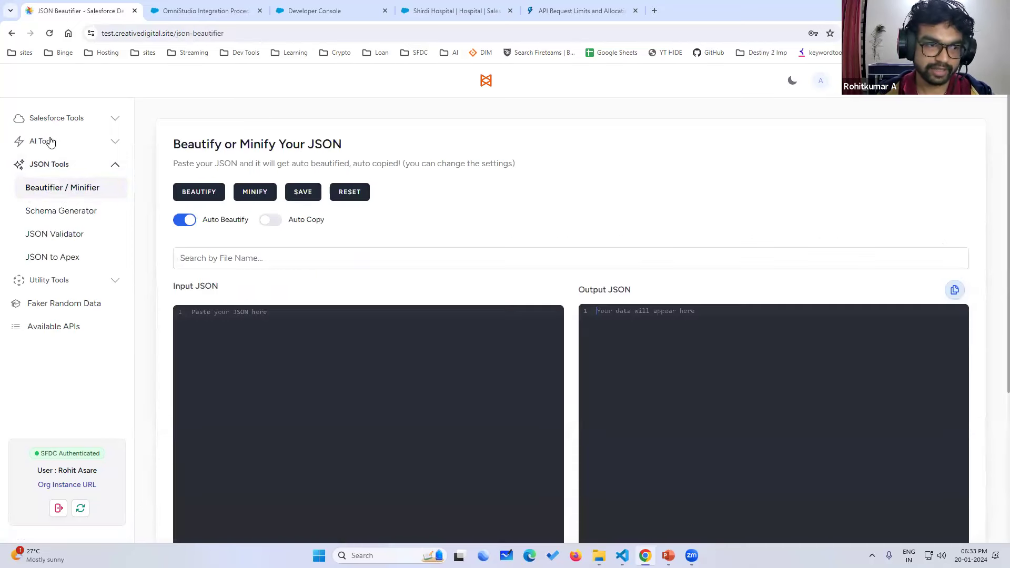
{"action": "left_click", "coordinate": [308, 257]}
{"action": "type", "text": "test"}
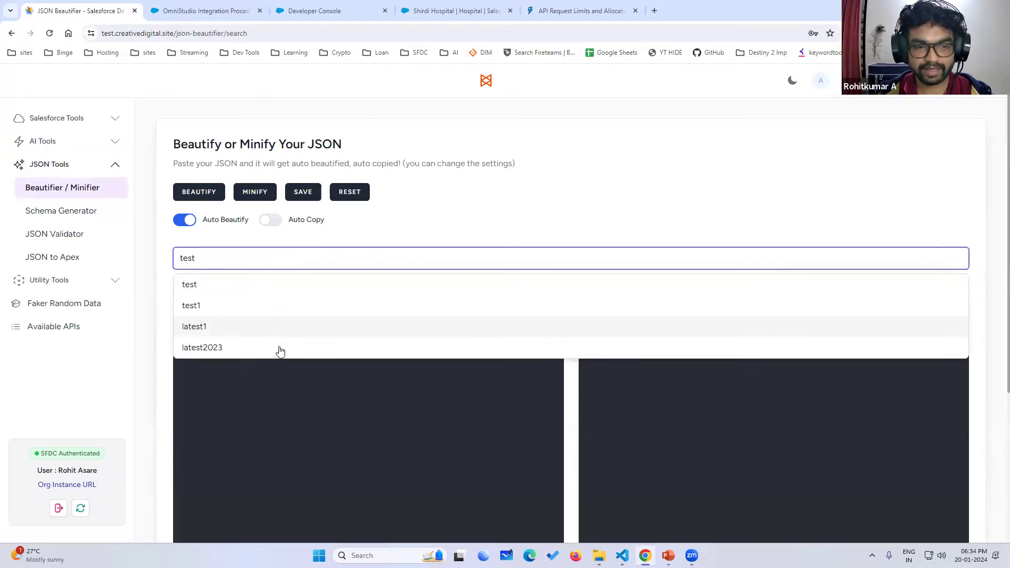
{"action": "left_click", "coordinate": [277, 348]}
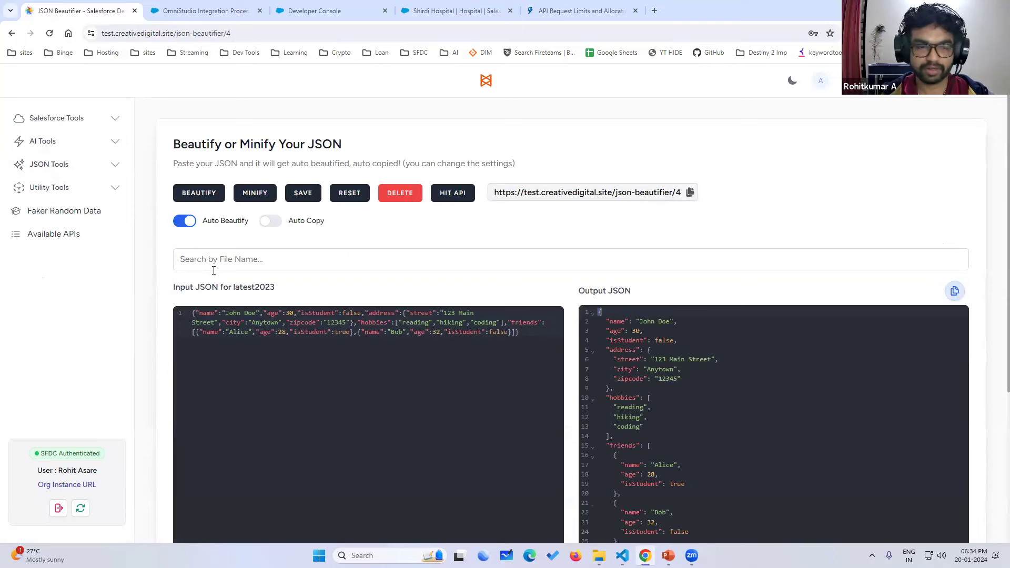
Change the street to 12aaa3 Main Street, beautify it, and copy the output JSON.
{"action": "left_click", "coordinate": [450, 313]}
{"action": "type", "text": "aaaa"}
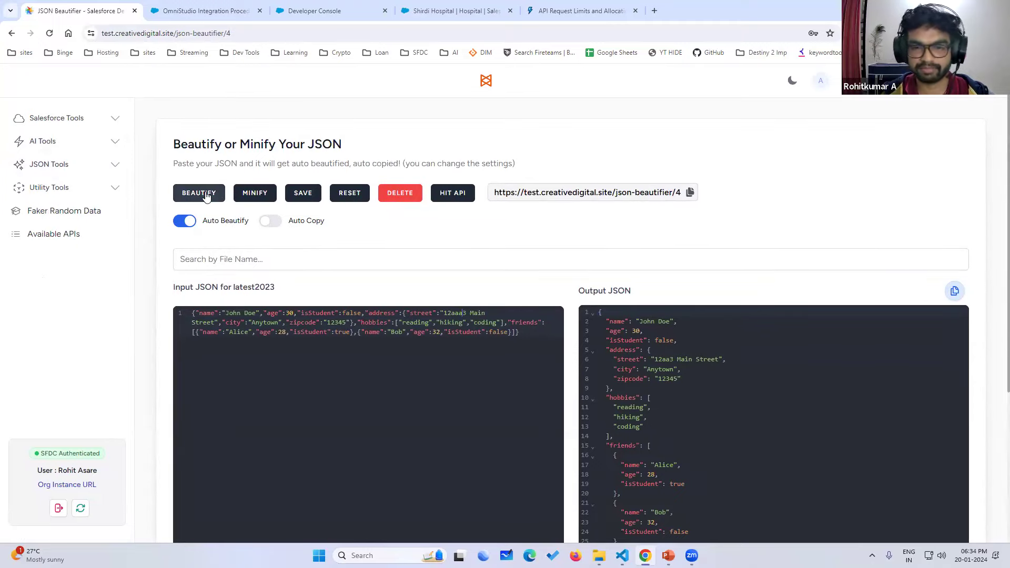
{"action": "left_click", "coordinate": [207, 196]}
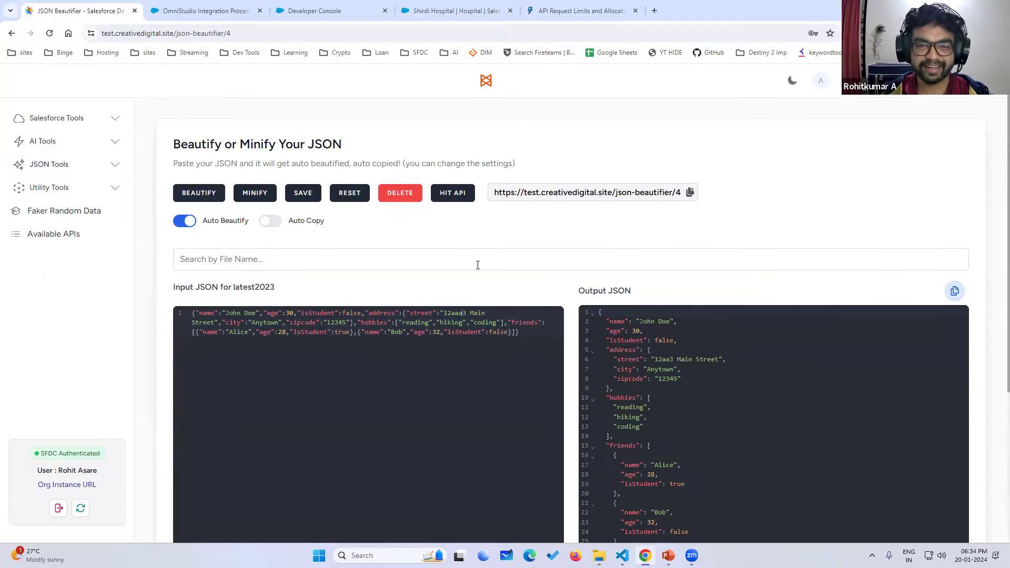
{"action": "scroll", "coordinate": [478, 265], "scroll_direction": "down", "scroll_amount": 2}
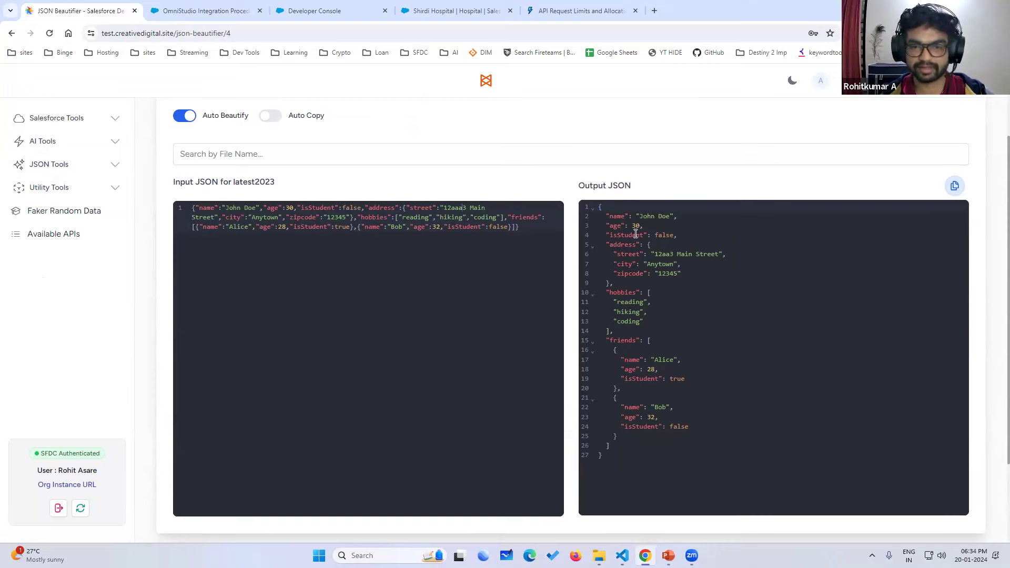
{"action": "scroll", "coordinate": [639, 286], "scroll_direction": "up", "scroll_amount": 1}
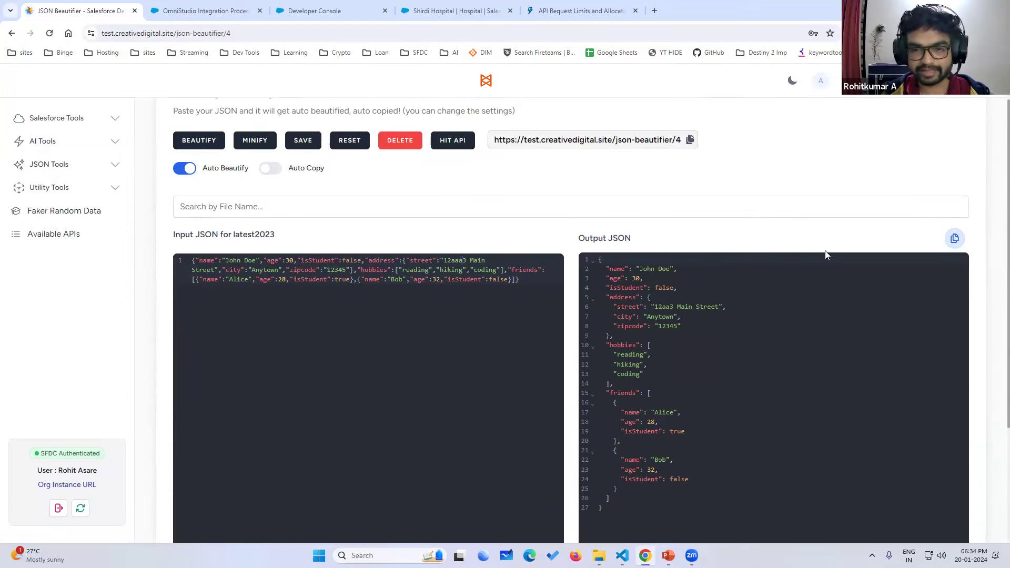
{"action": "left_click", "coordinate": [955, 238]}
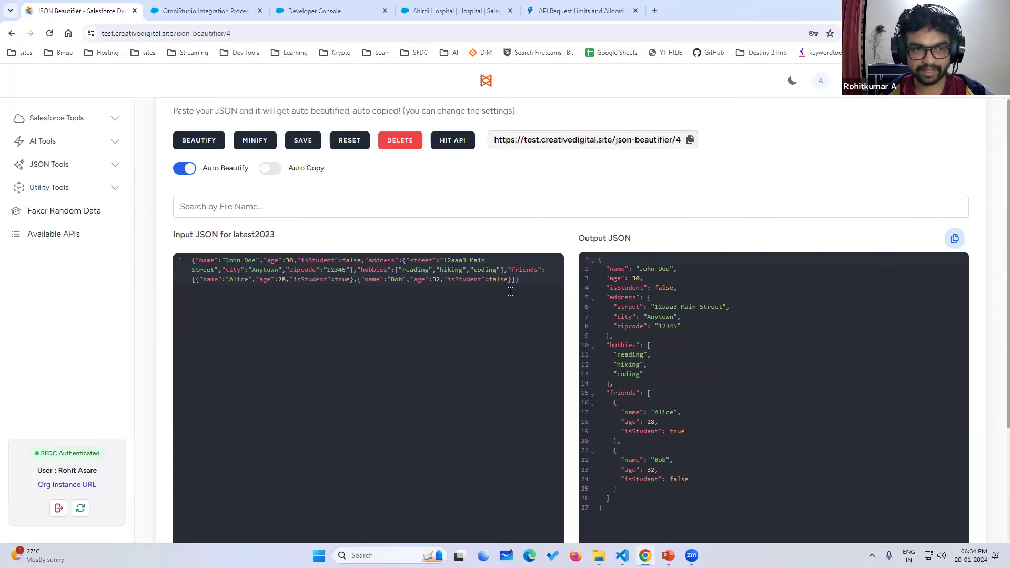
{"action": "scroll", "coordinate": [276, 198], "scroll_direction": "up", "scroll_amount": 1}
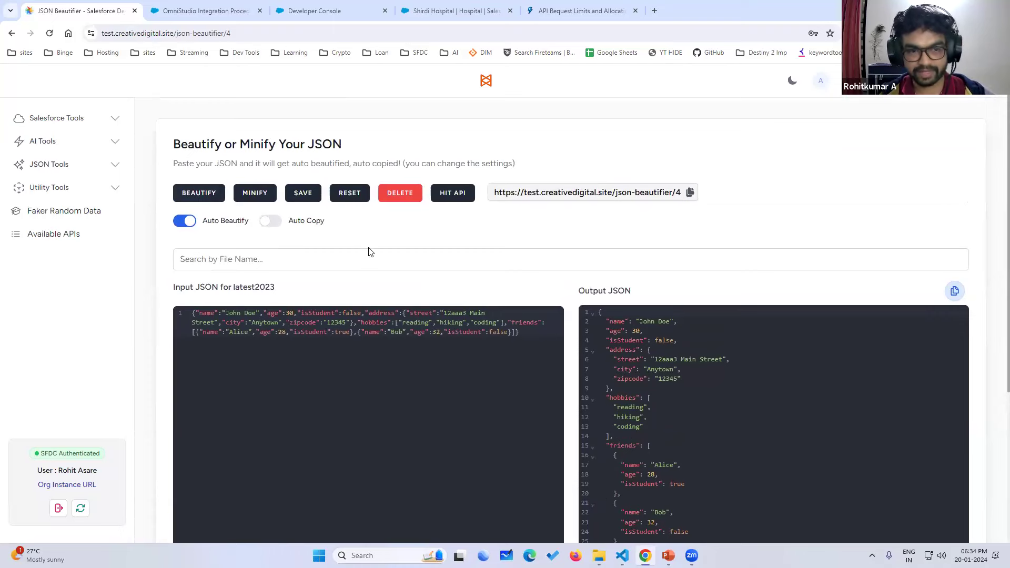
Reload latest2023 and copy its shareable record URL, dismissing the Add Record prompt.
{"action": "scroll", "coordinate": [333, 252], "scroll_direction": "down", "scroll_amount": 1}
{"action": "scroll", "coordinate": [382, 204], "scroll_direction": "up", "scroll_amount": 1}
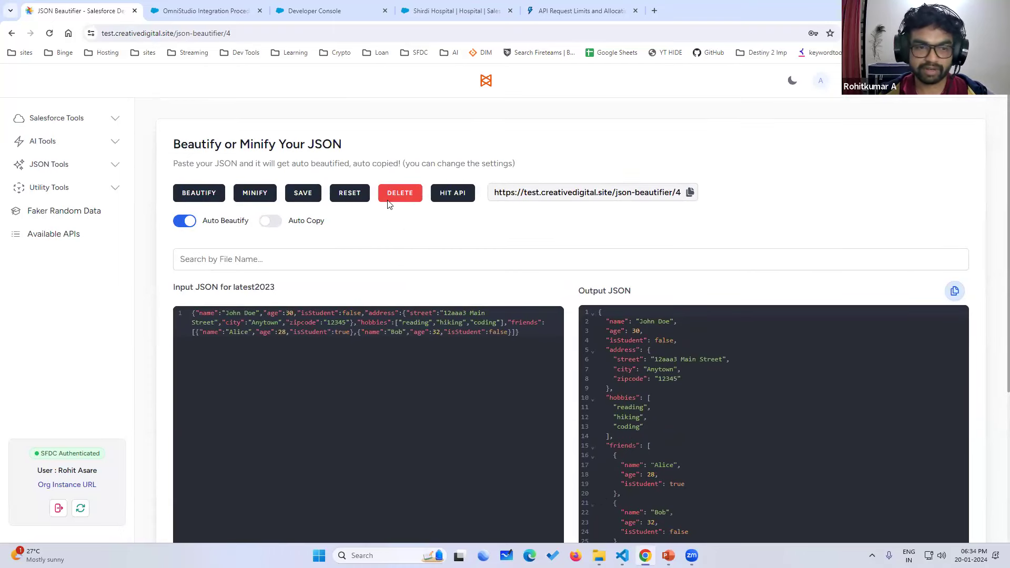
{"action": "left_click", "coordinate": [537, 333]}
{"action": "key", "text": "ctrl+a"}
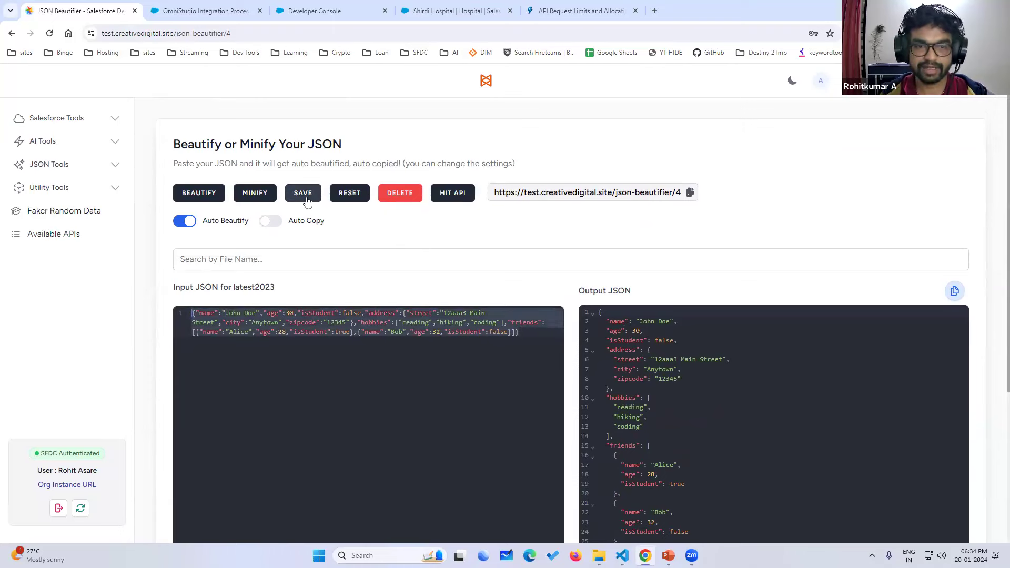
{"action": "left_click", "coordinate": [264, 258]}
{"action": "type", "text": "test"}
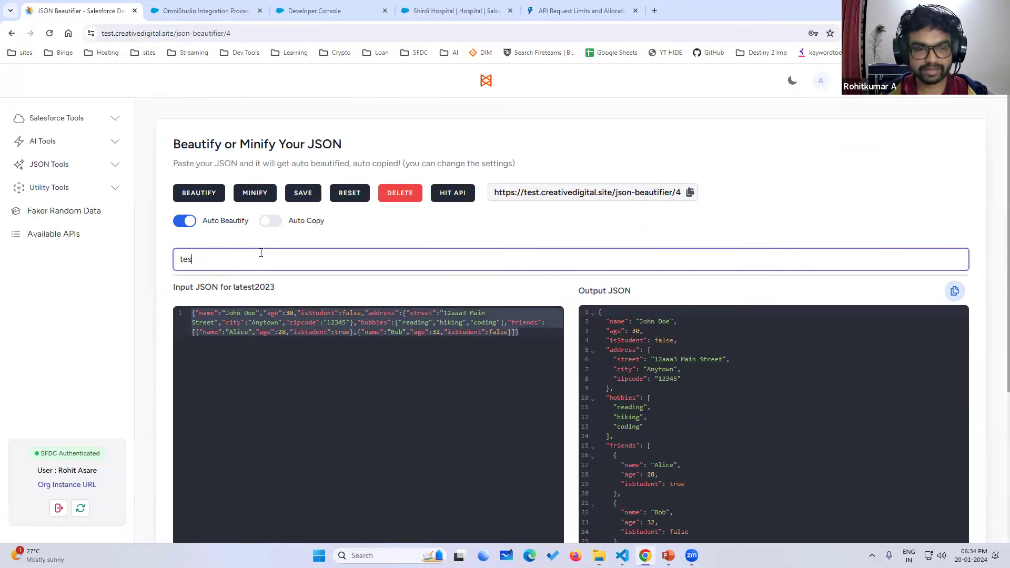
{"action": "left_click", "coordinate": [252, 349]}
{"action": "left_click", "coordinate": [303, 193]}
{"action": "left_click", "coordinate": [585, 210]}
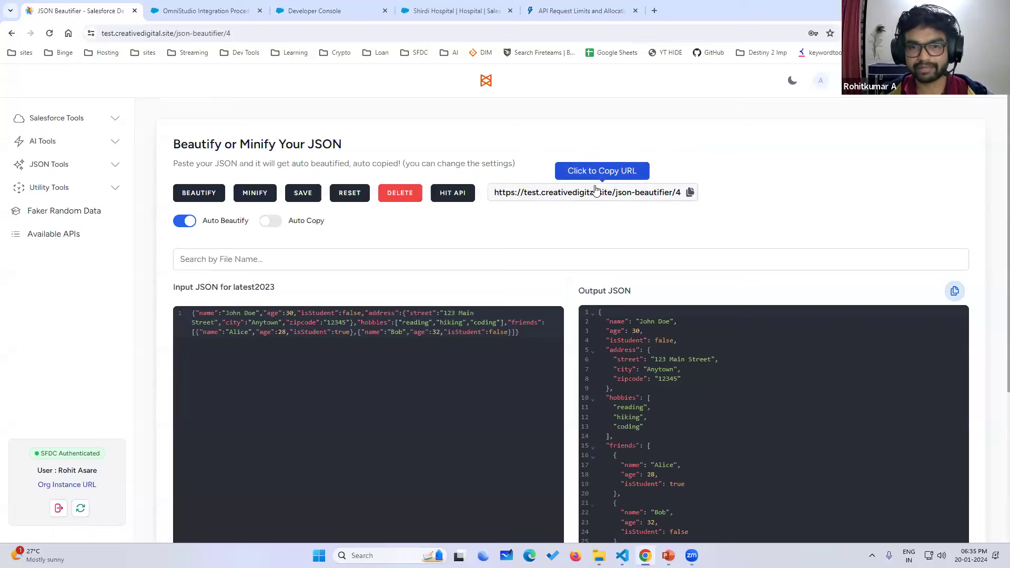
{"action": "left_click", "coordinate": [639, 192]}
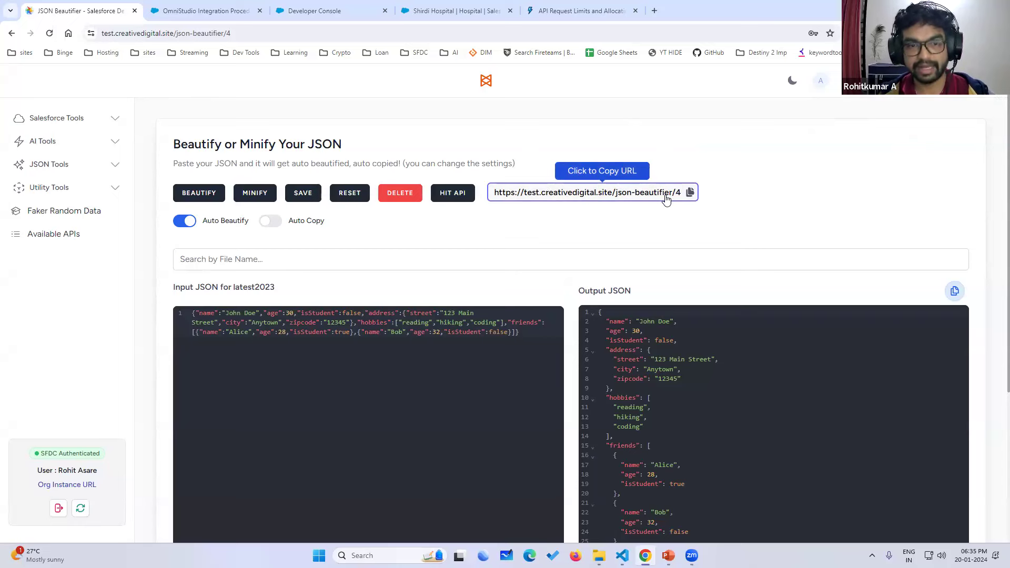
Search saved files for 'get' and load the Get_Hospital JSON.
{"action": "left_click", "coordinate": [309, 259]}
{"action": "type", "text": "get_"}
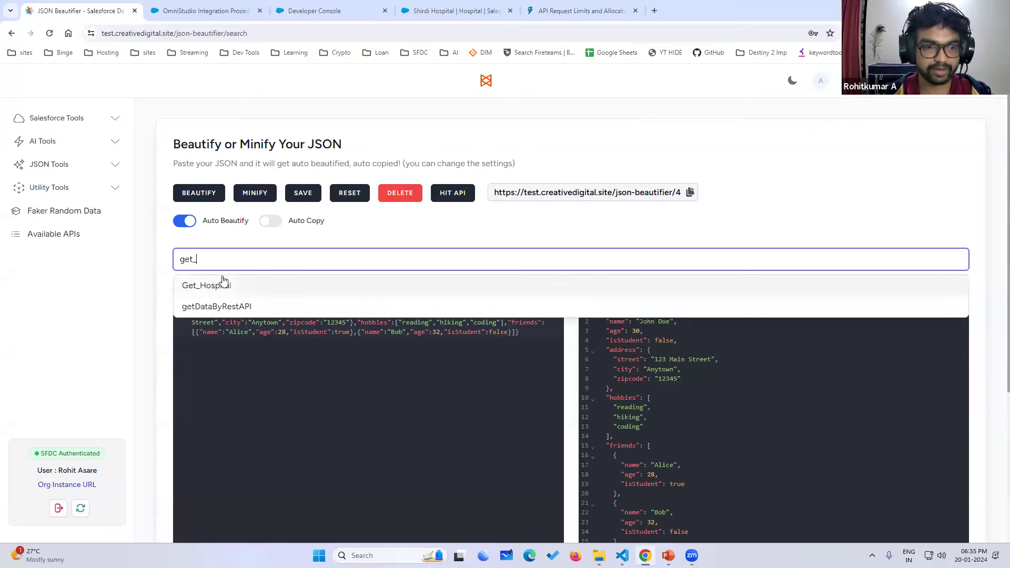
{"action": "left_click", "coordinate": [223, 286]}
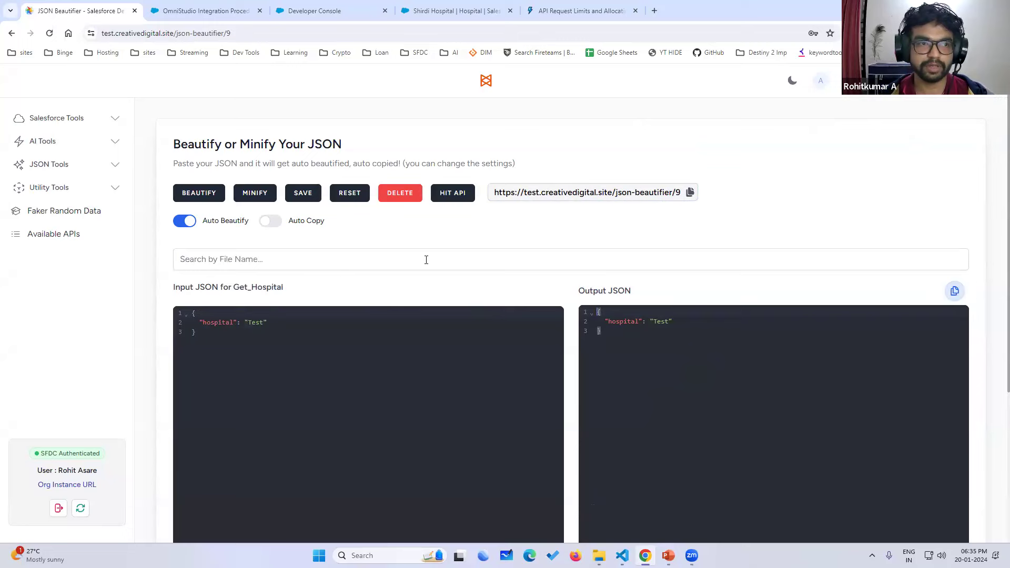
Bring up the Shirdi Hospital record tab alongside the Get_Hospital JSON in the beautifier.
{"action": "left_click", "coordinate": [205, 11]}
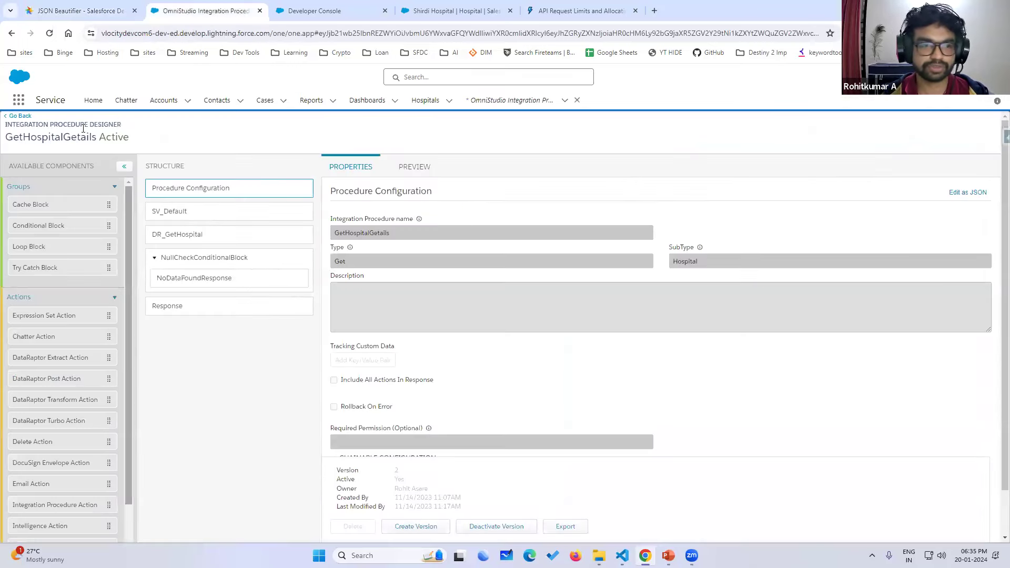
{"action": "left_click", "coordinate": [99, 12]}
{"action": "left_click", "coordinate": [210, 340]}
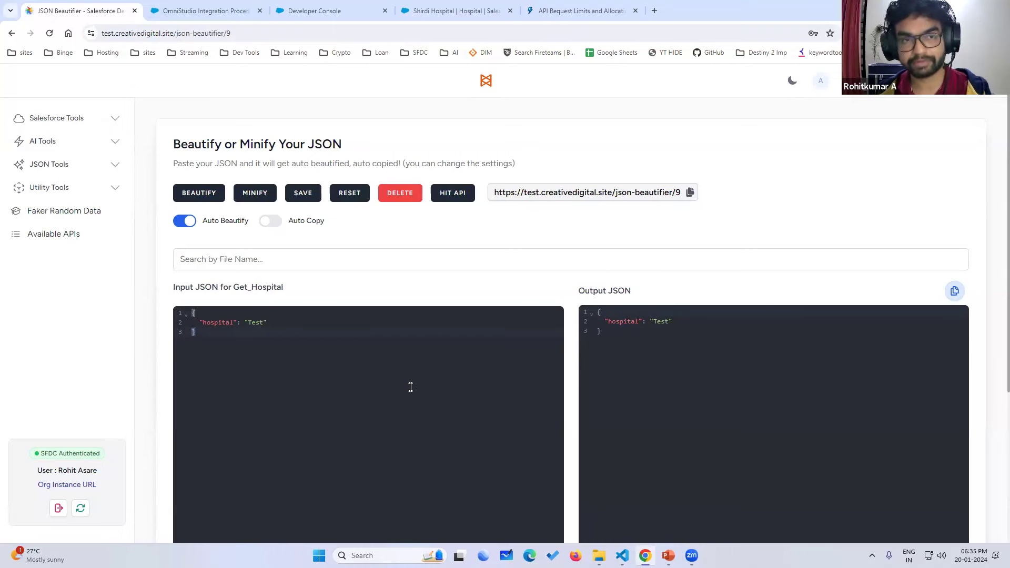
{"action": "key", "text": "ctrl+Tab"}
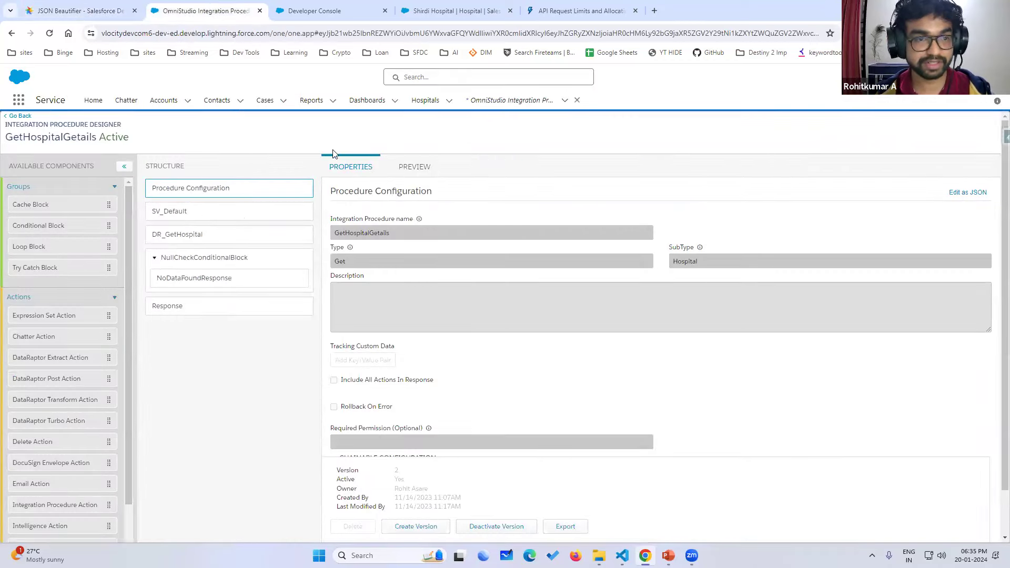
{"action": "key", "text": "ctrl+shift+Tab"}
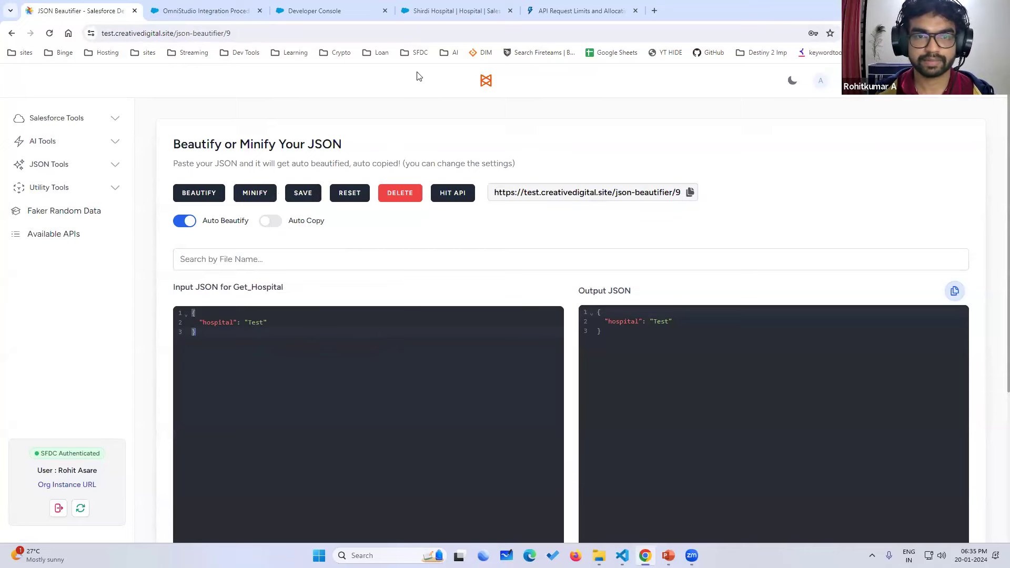
{"action": "double_click", "coordinate": [827, 17]}
{"action": "left_click", "coordinate": [537, 68]}
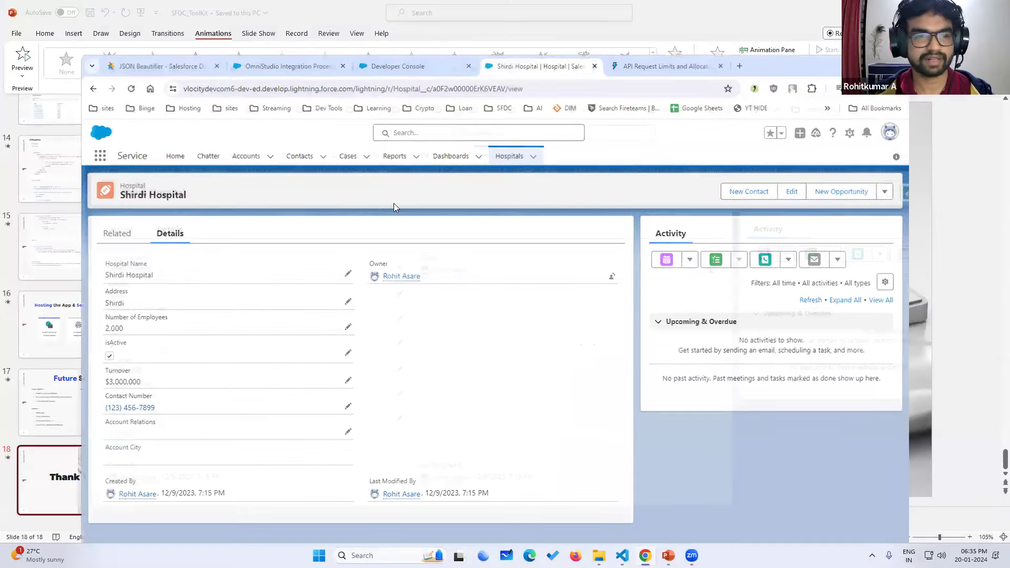
{"action": "key", "text": "super+Up"}
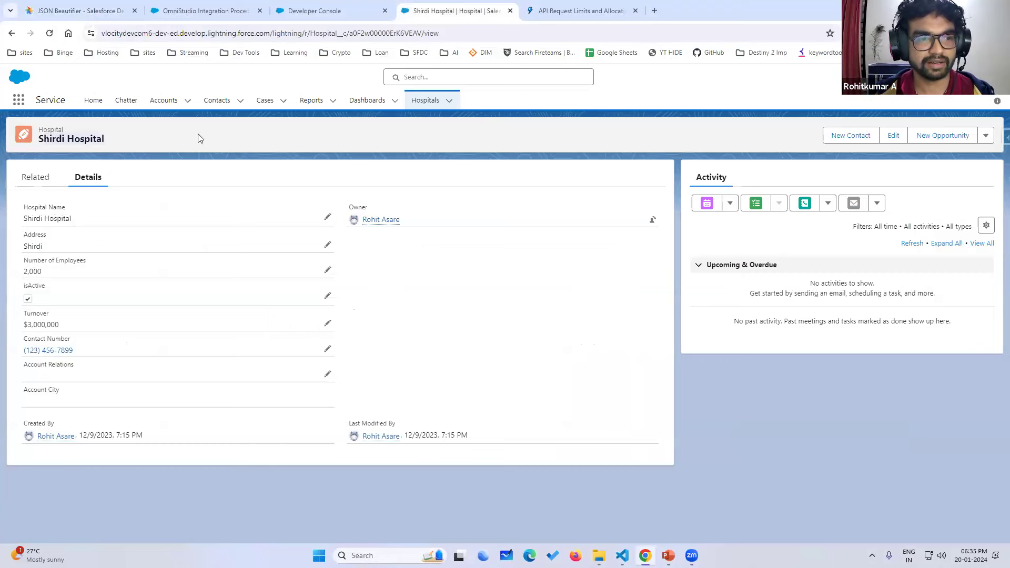
Copy the name Shirdi Hospital and paste it over the Test value in the input JSON.
{"action": "left_click_drag", "start_coordinate": [24, 220], "coordinate": [91, 219]}
{"action": "left_click", "coordinate": [100, 11]}
{"action": "double_click", "coordinate": [256, 323]}
{"action": "key", "text": "BackSpace"}
{"action": "key", "text": "ctrl+v"}
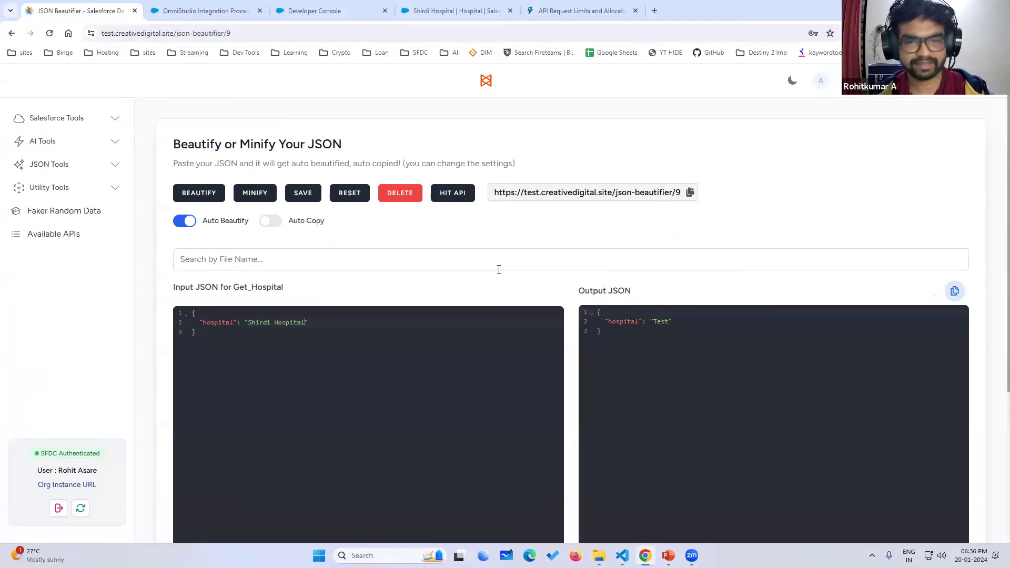
Call the Get_Hospital integration procedure via HIT API and review the Shirdi Hospital response.
{"action": "left_click", "coordinate": [452, 193]}
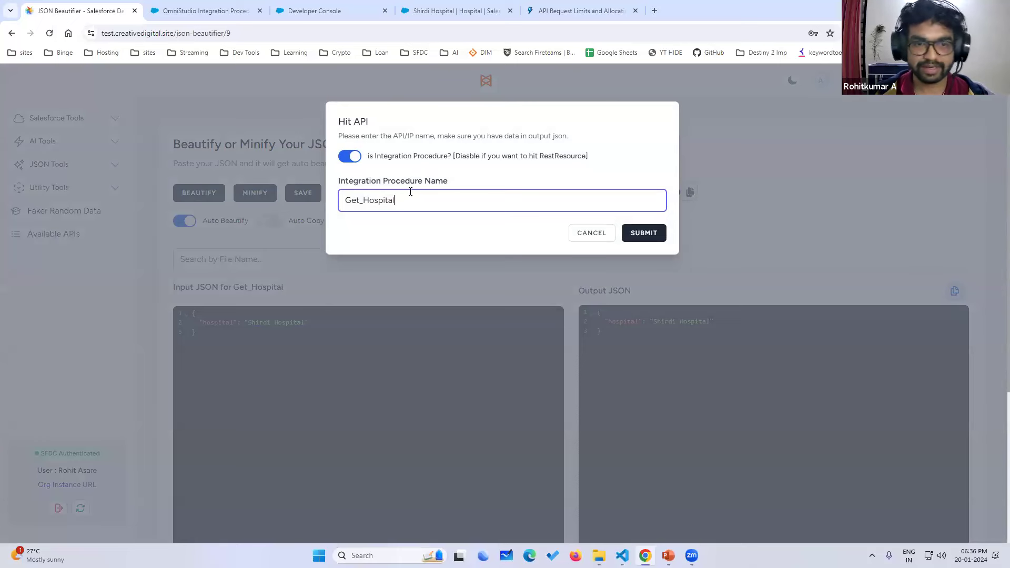
{"action": "left_click", "coordinate": [350, 156]}
{"action": "left_click", "coordinate": [350, 156]}
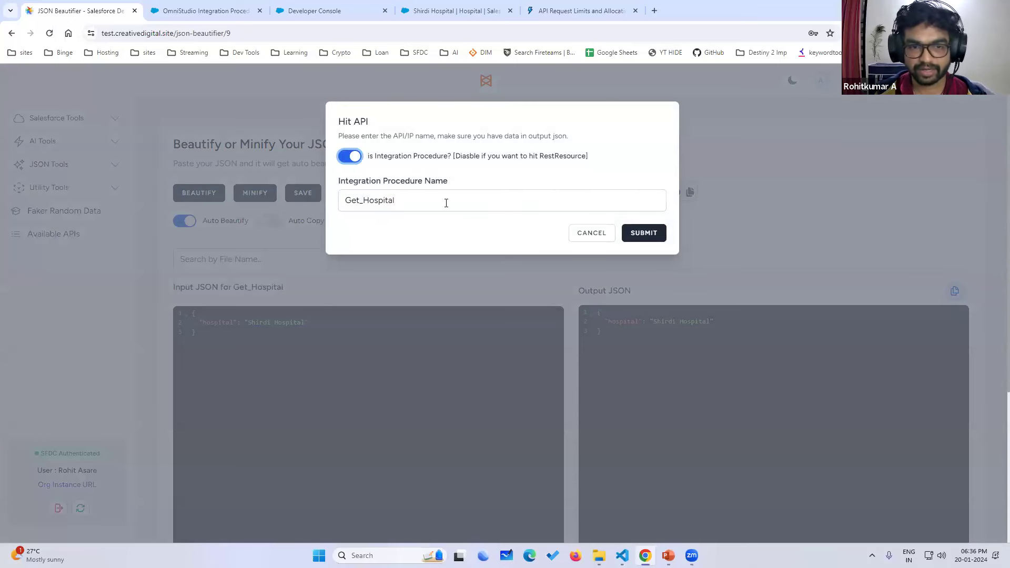
{"action": "left_click", "coordinate": [647, 234]}
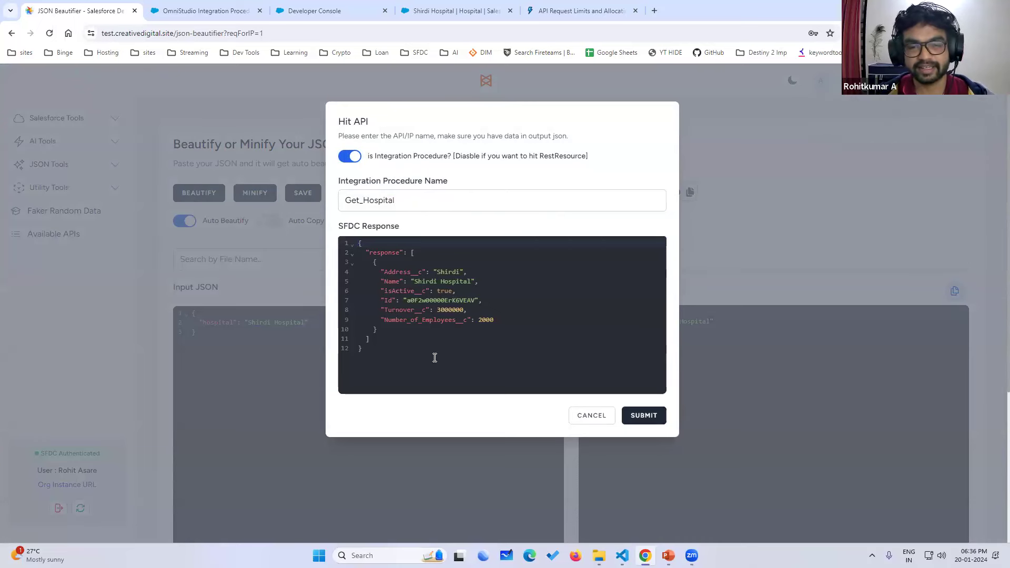
{"action": "left_click", "coordinate": [436, 340]}
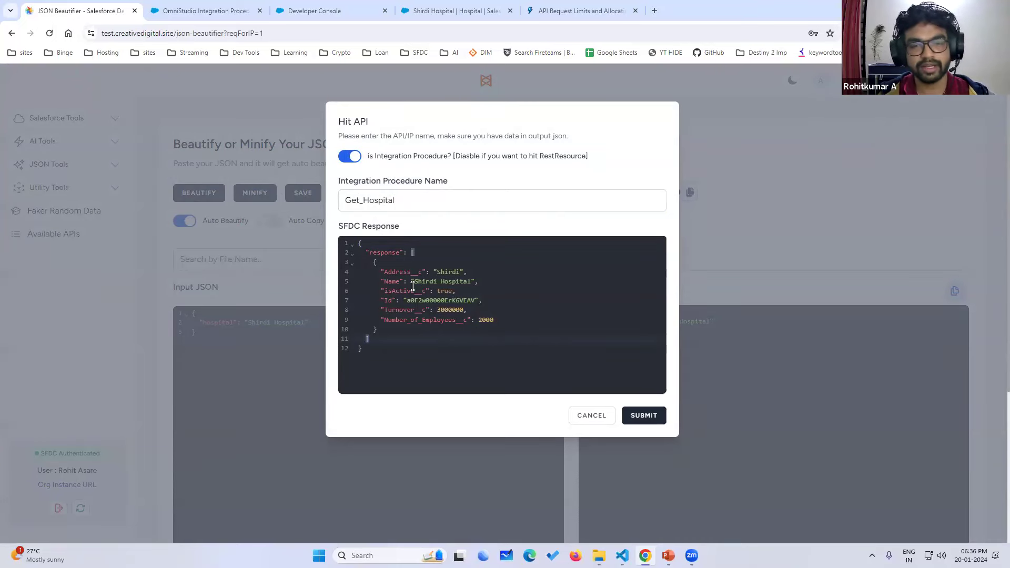
{"action": "left_click", "coordinate": [592, 415]}
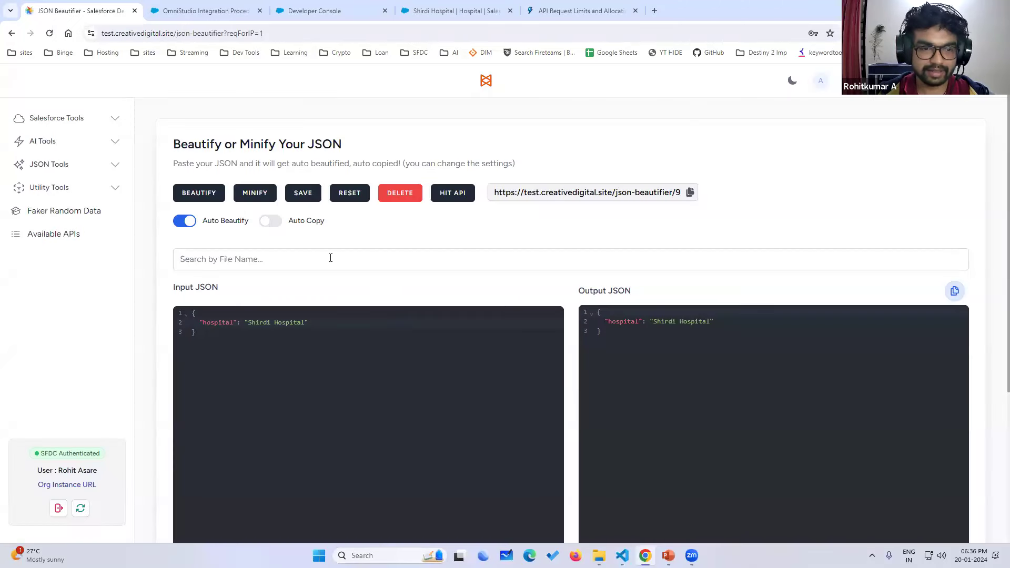
{"action": "left_click", "coordinate": [331, 258]}
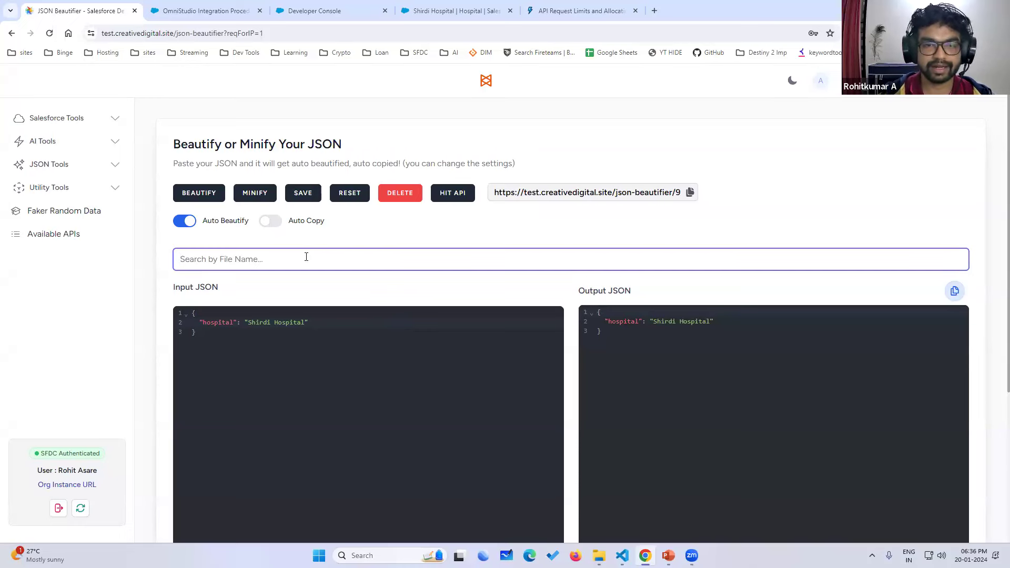
{"action": "left_click", "coordinate": [454, 194]}
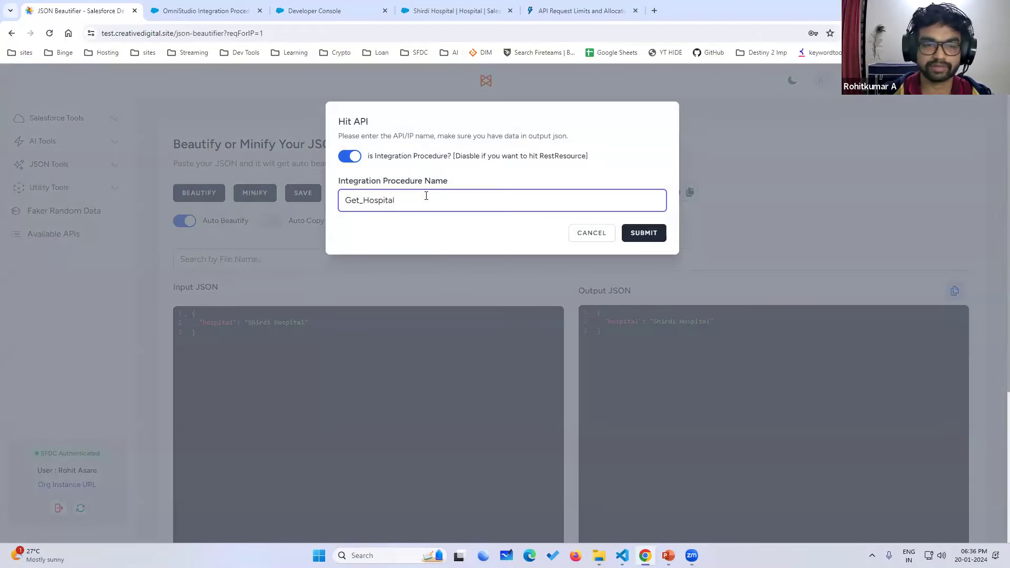
{"action": "left_click", "coordinate": [592, 233]}
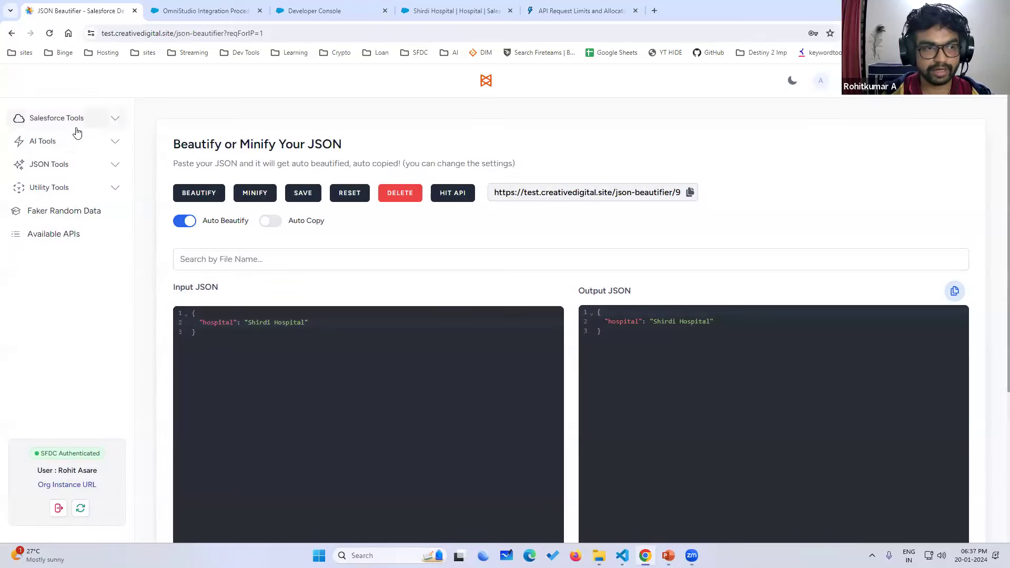
Expand Salesforce Tools and JSON Tools in the sidebar, cancelling the Hit API dialog in between.
{"action": "left_click", "coordinate": [82, 120]}
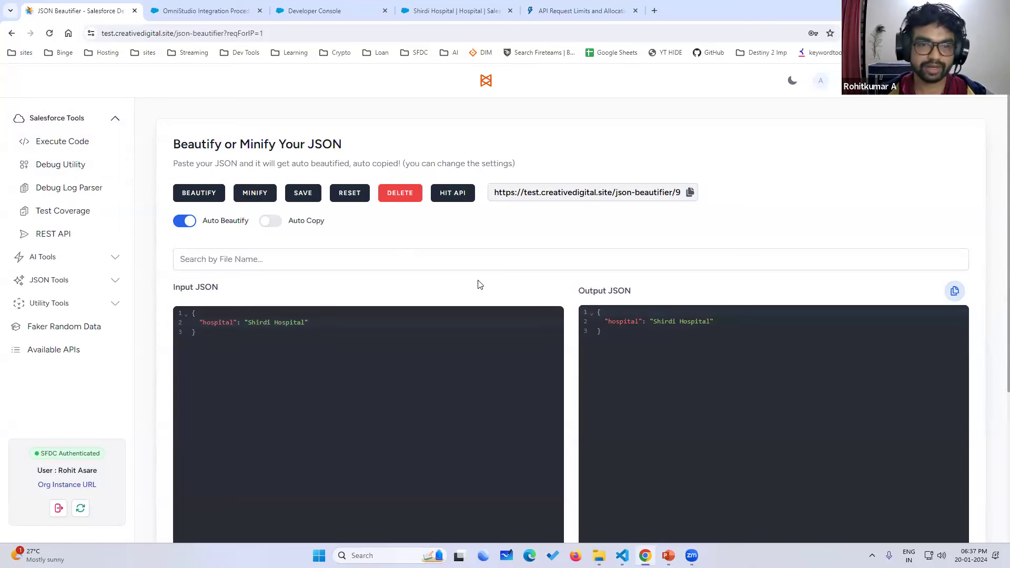
{"action": "left_click", "coordinate": [452, 193]}
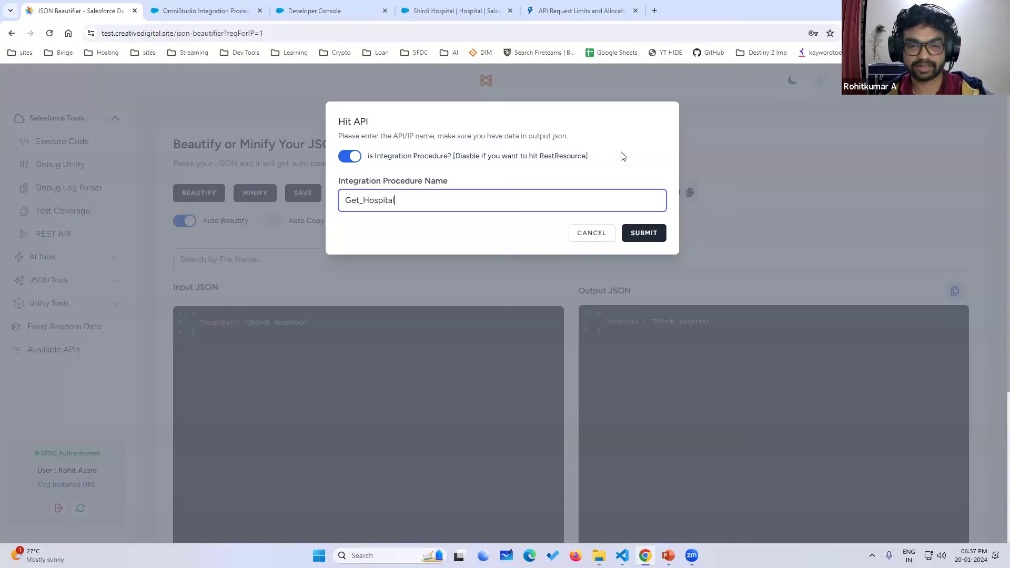
{"action": "left_click", "coordinate": [591, 240]}
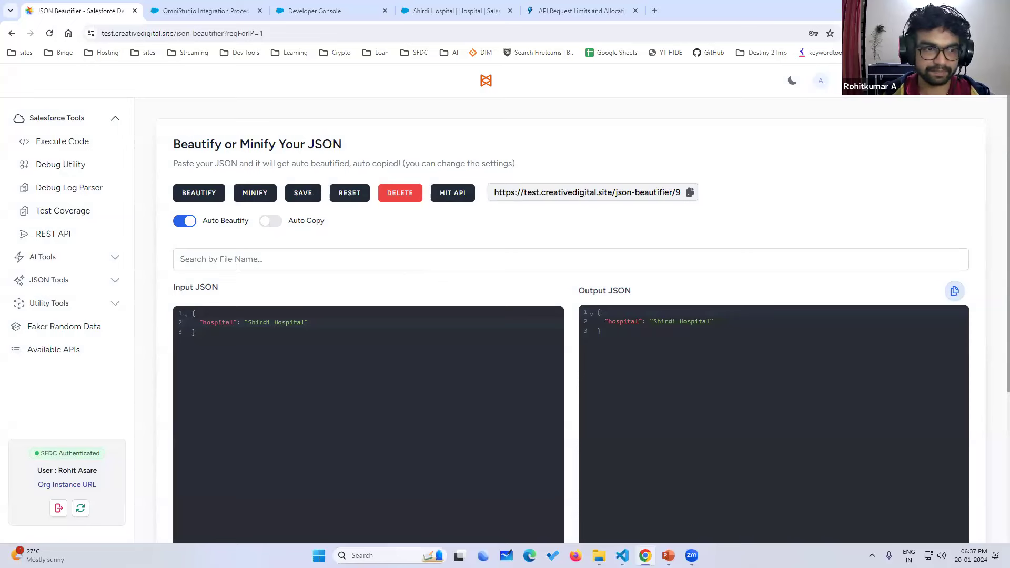
{"action": "left_click", "coordinate": [70, 280]}
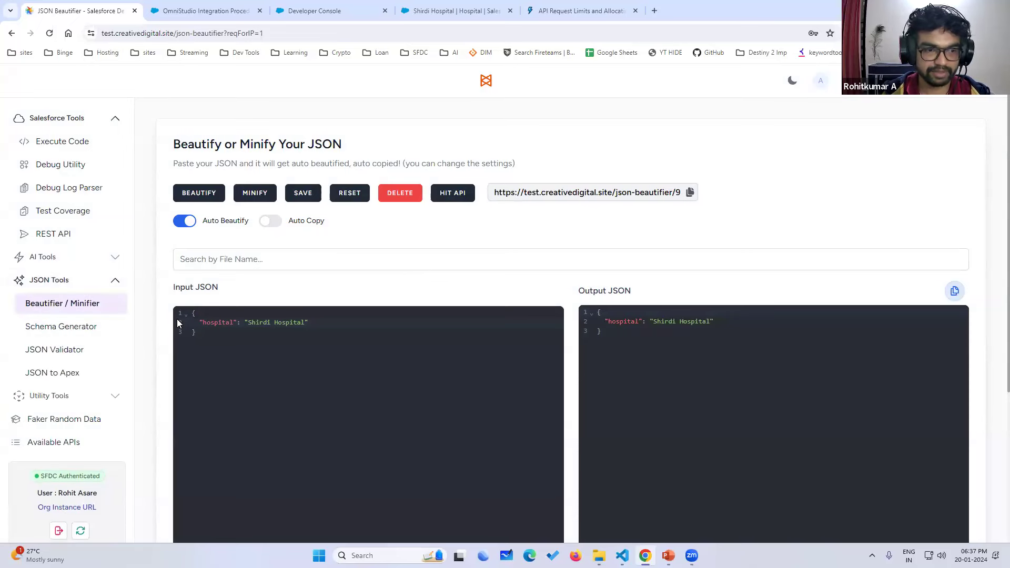
Load latest2023 via a 'test' search, select its input JSON, and open the JSON Validator.
{"action": "left_click", "coordinate": [229, 262]}
{"action": "type", "text": "test"}
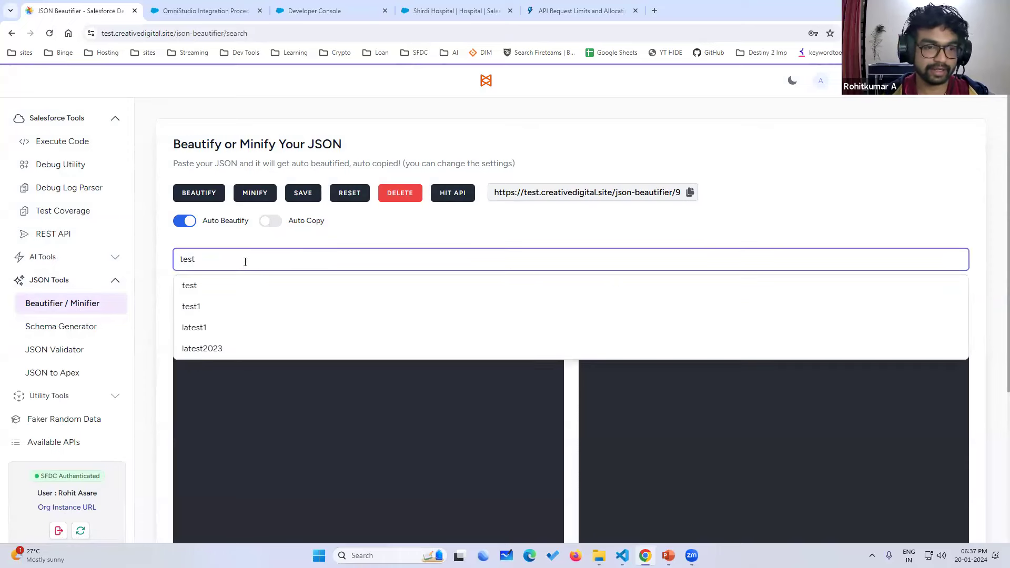
{"action": "left_click", "coordinate": [282, 352]}
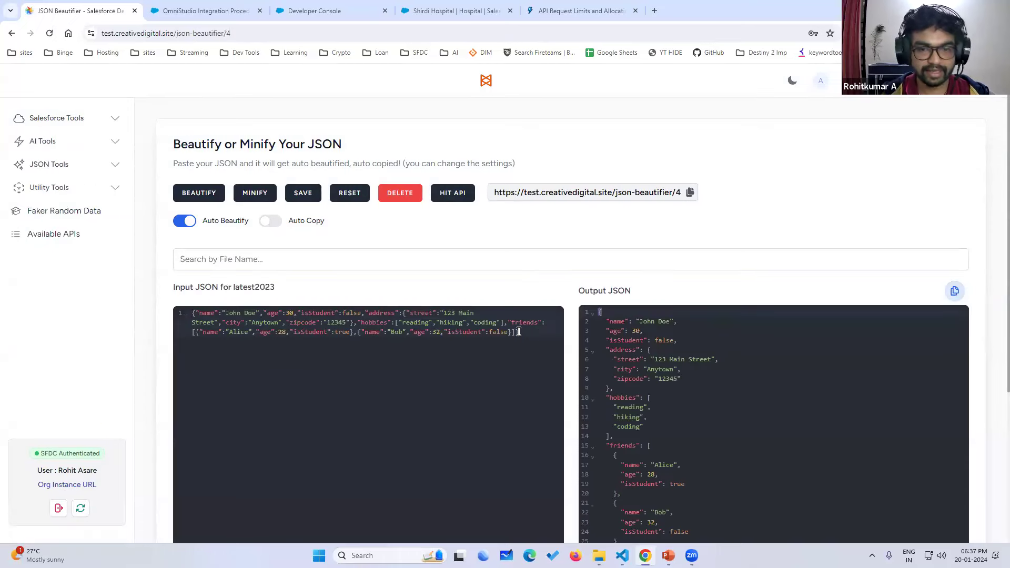
{"action": "left_click_drag", "start_coordinate": [519, 332], "coordinate": [149, 312]}
{"action": "key", "text": "ctrl+c"}
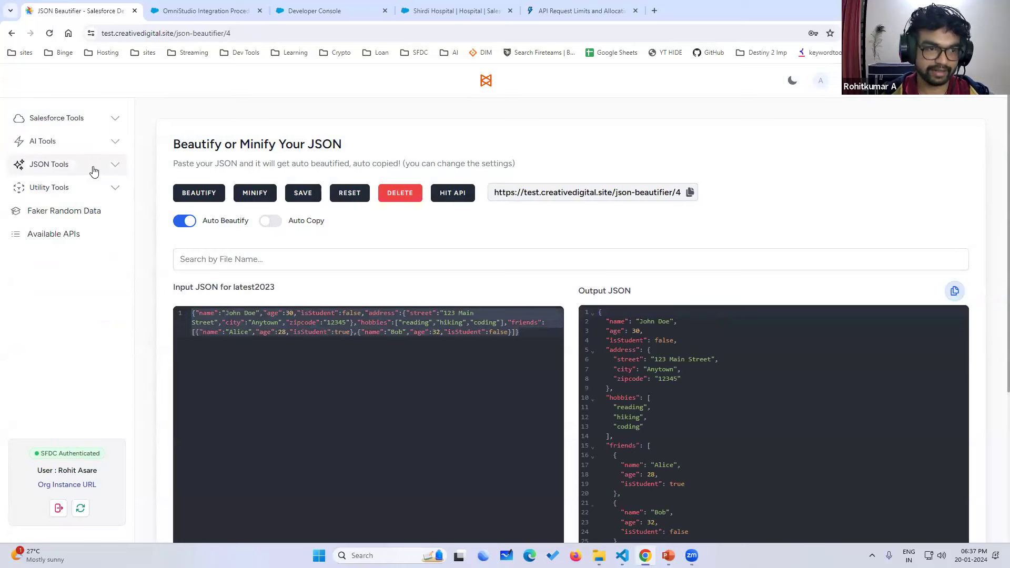
{"action": "left_click", "coordinate": [92, 164]}
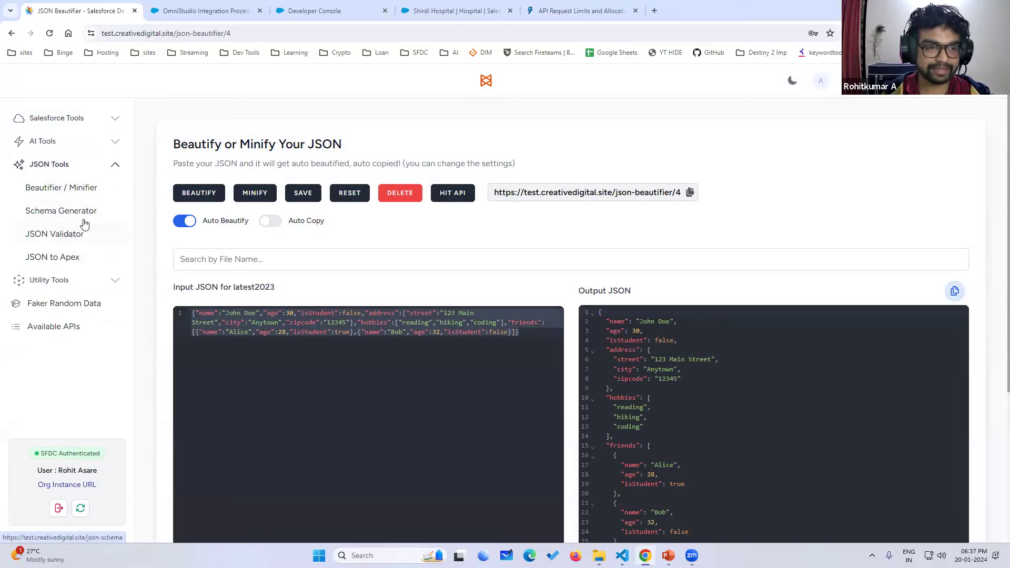
{"action": "left_click", "coordinate": [67, 234]}
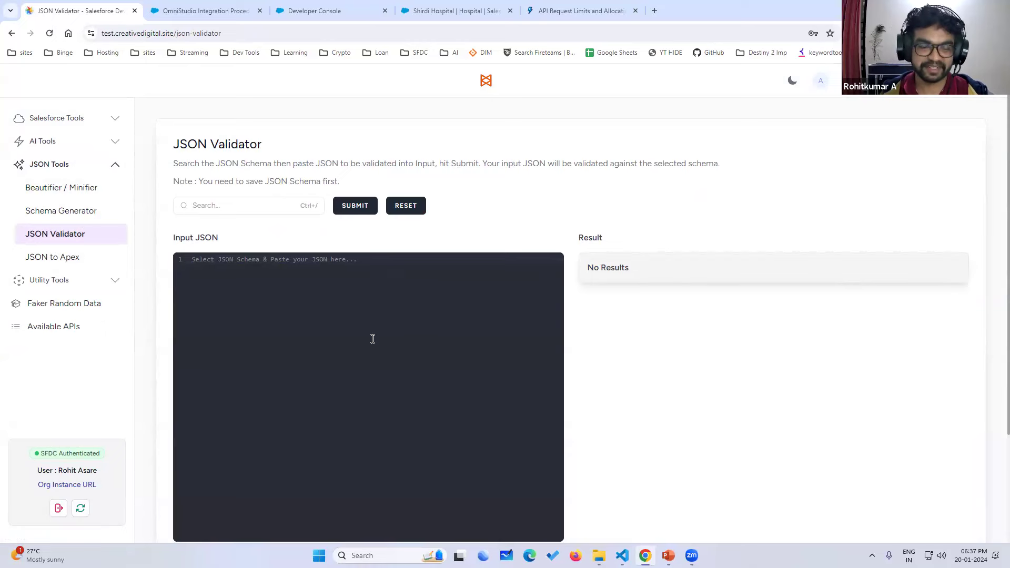
Beautify the copied JSON and paste the beautified output into the JSON Validator input.
{"action": "key", "text": "ctrl+v"}
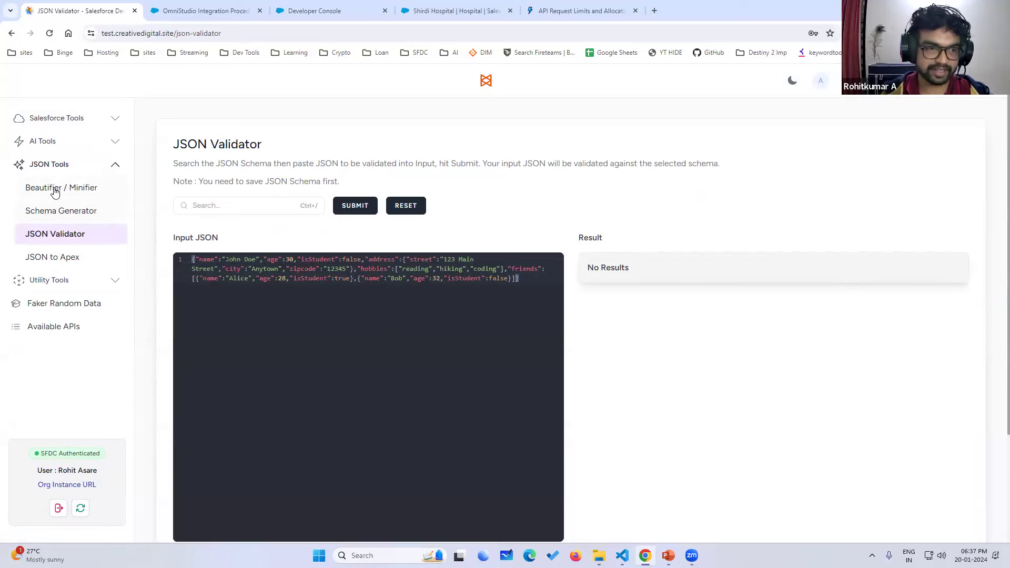
{"action": "left_click", "coordinate": [55, 192]}
{"action": "key", "text": "ctrl+v"}
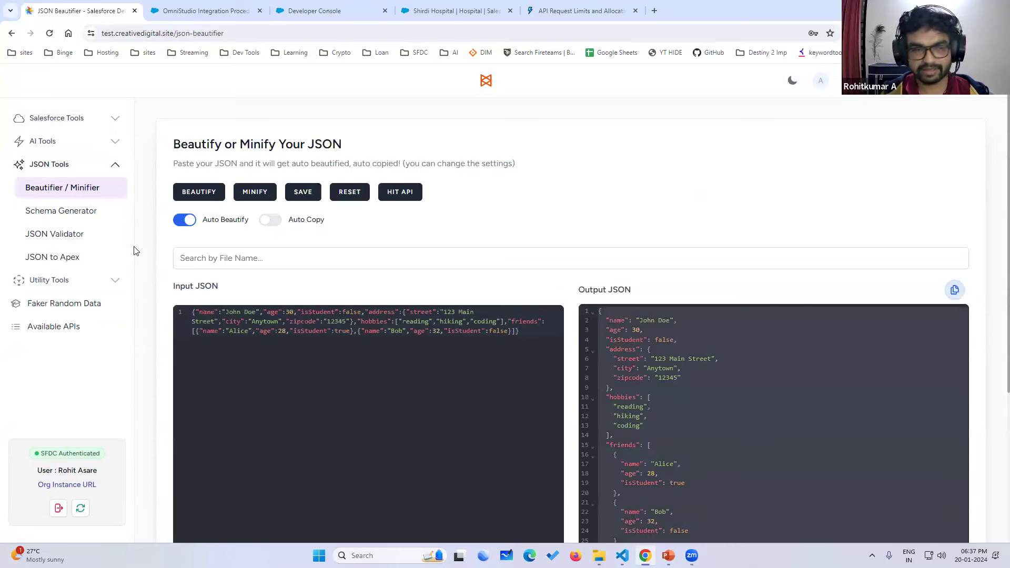
{"action": "left_click", "coordinate": [955, 290]}
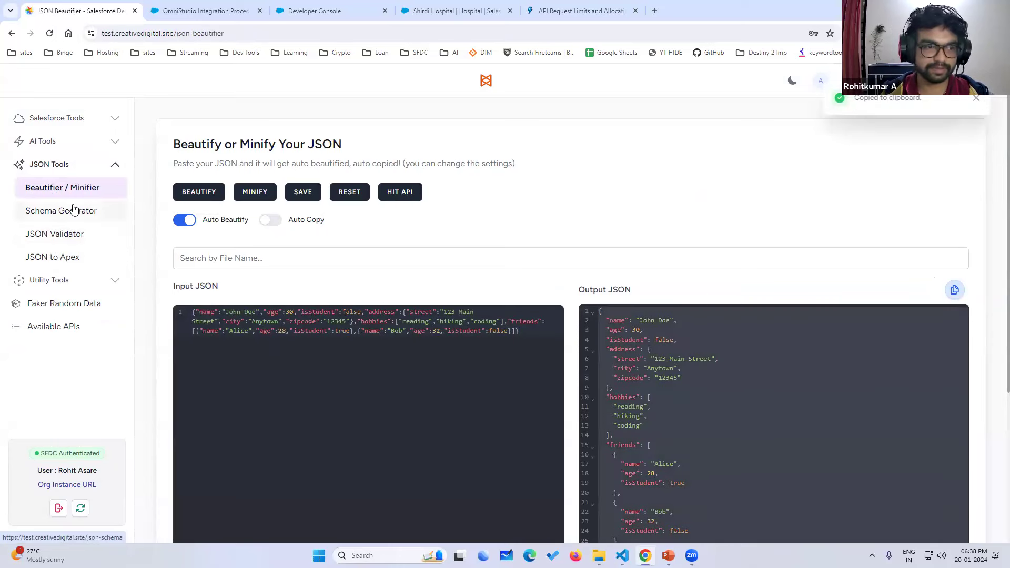
{"action": "left_click", "coordinate": [73, 210]}
{"action": "left_click", "coordinate": [55, 234]}
{"action": "key", "text": "ctrl+v"}
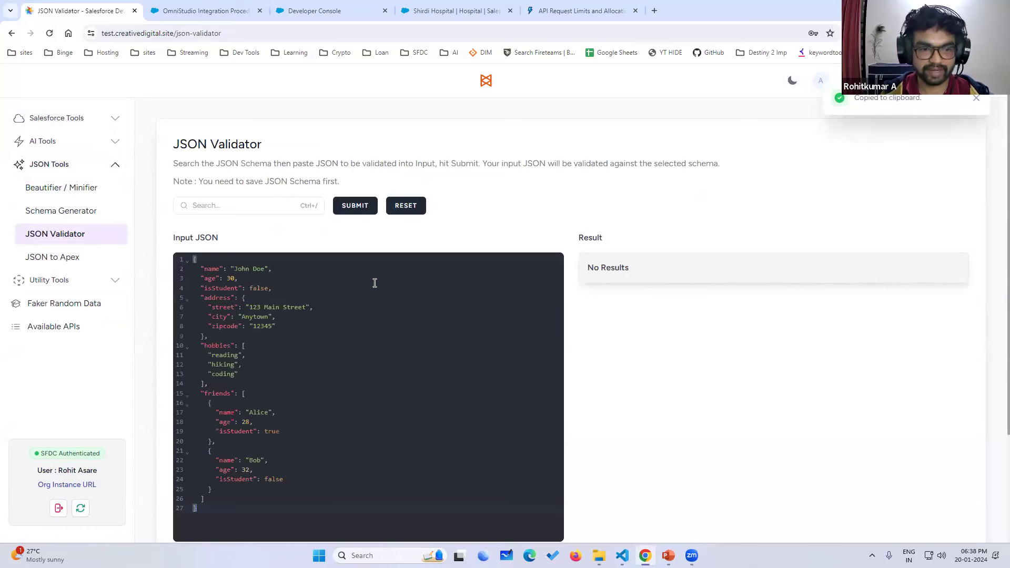
Wrap the age value 30 and isStudent value false in quotes.
{"action": "left_click", "coordinate": [202, 269]}
{"action": "left_click", "coordinate": [280, 487], "text": "shift"}
{"action": "left_click", "coordinate": [280, 487]}
{"action": "left_click", "coordinate": [258, 287]}
{"action": "double_click", "coordinate": [258, 287]}
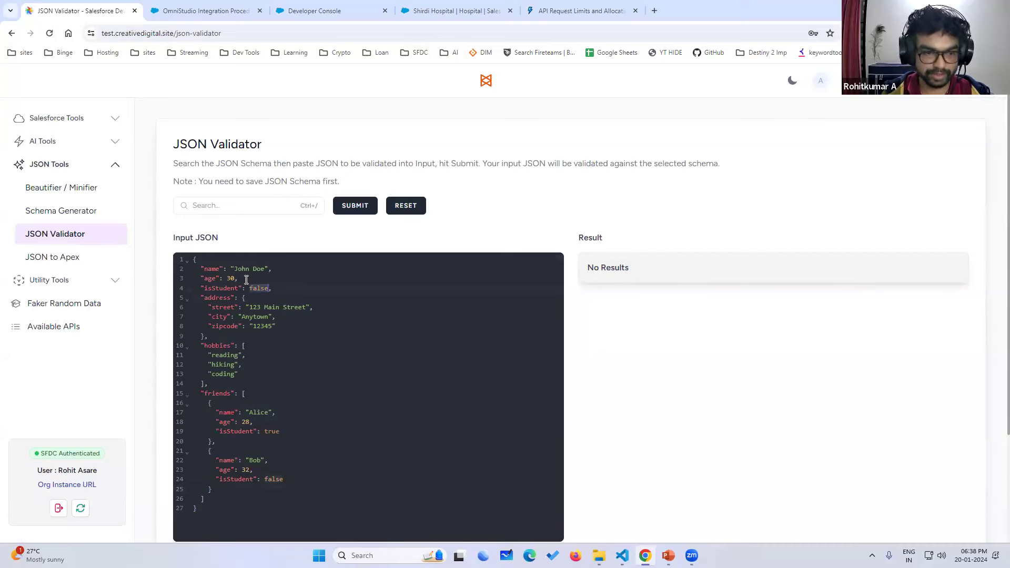
{"action": "double_click", "coordinate": [231, 278]}
{"action": "double_click", "coordinate": [258, 289]}
{"action": "type", "text": "\""}
{"action": "double_click", "coordinate": [231, 277]}
{"action": "type", "text": "\"30"}
{"action": "left_click", "coordinate": [336, 304]}
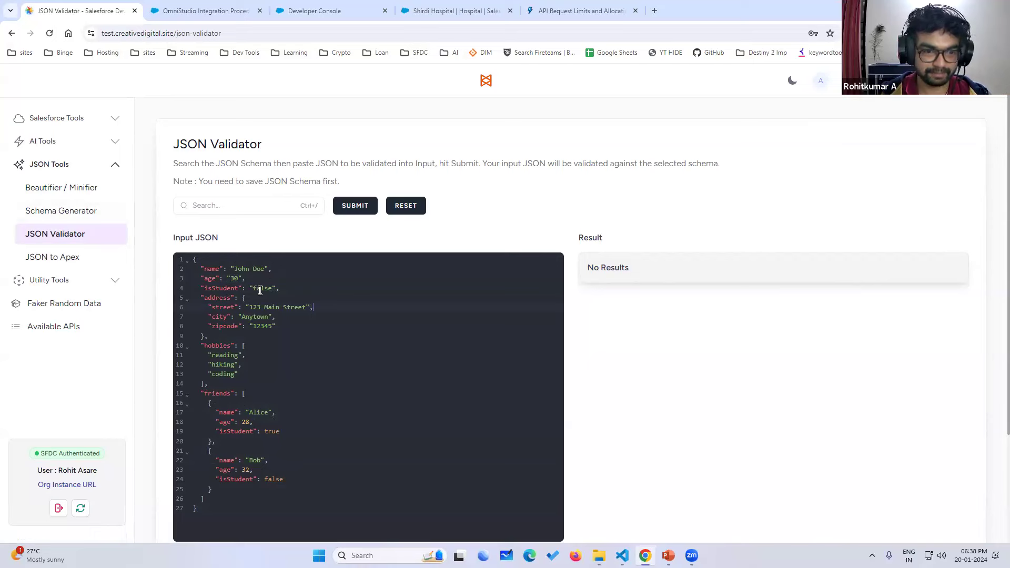
Generate a JSON schema from the pasted sample JSON and copy the whole schema.
{"action": "left_click", "coordinate": [68, 212]}
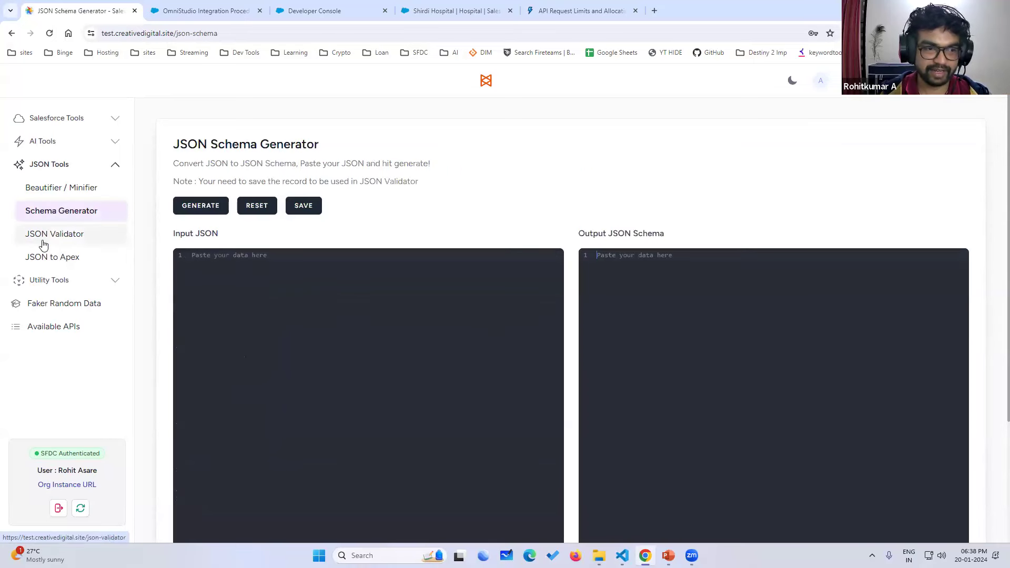
{"action": "left_click", "coordinate": [358, 358]}
{"action": "key", "text": "ctrl+v"}
{"action": "left_click", "coordinate": [208, 209]}
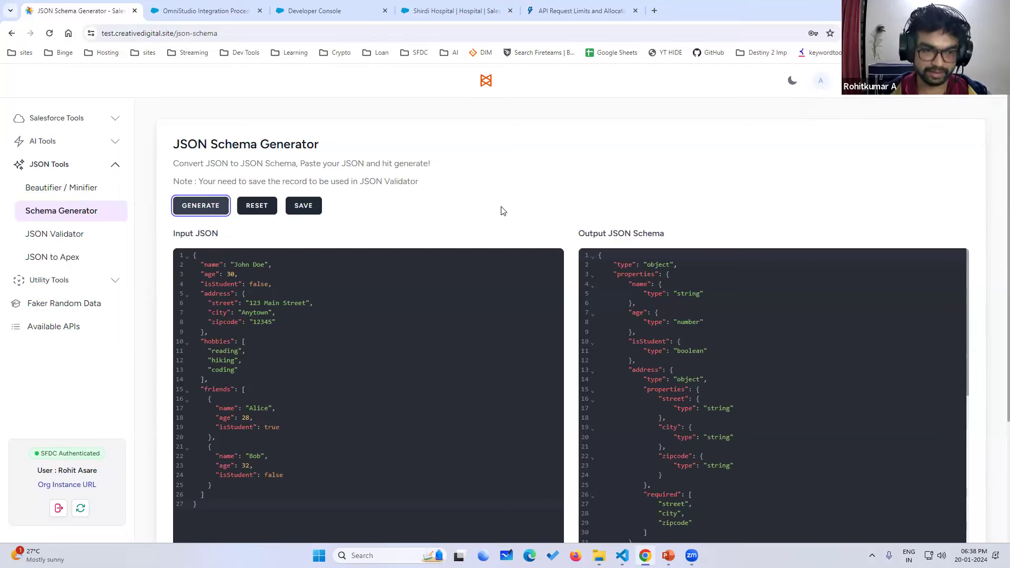
{"action": "scroll", "coordinate": [667, 228], "scroll_direction": "down", "scroll_amount": 10}
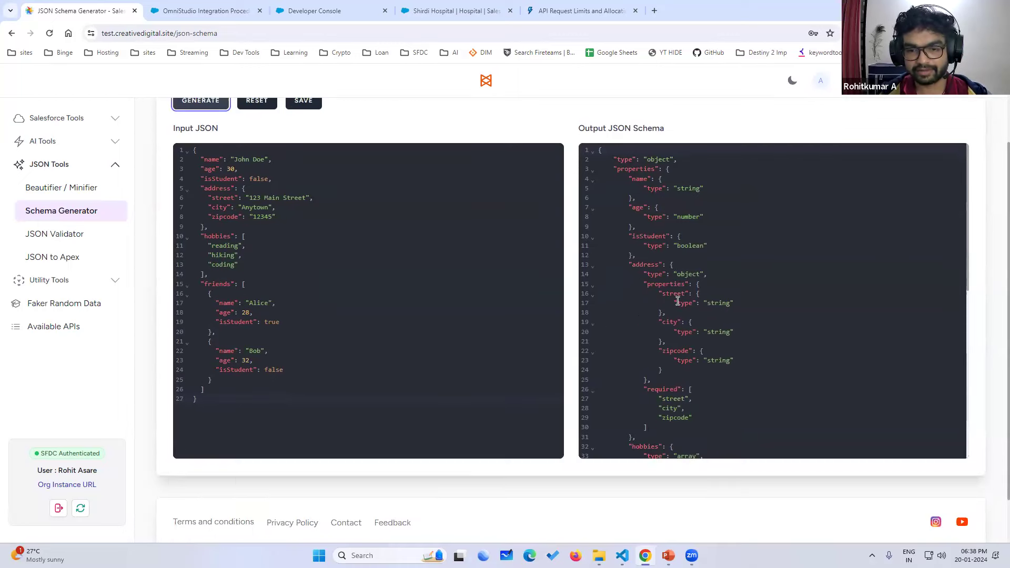
{"action": "scroll", "coordinate": [702, 328], "scroll_direction": "up", "scroll_amount": 1}
{"action": "scroll", "coordinate": [702, 328], "scroll_direction": "down", "scroll_amount": 1}
{"action": "left_click_drag", "start_coordinate": [684, 363], "coordinate": [700, 427]}
{"action": "scroll", "coordinate": [735, 349], "scroll_direction": "up", "scroll_amount": 5}
{"action": "scroll", "coordinate": [736, 349], "scroll_direction": "up", "scroll_amount": 4}
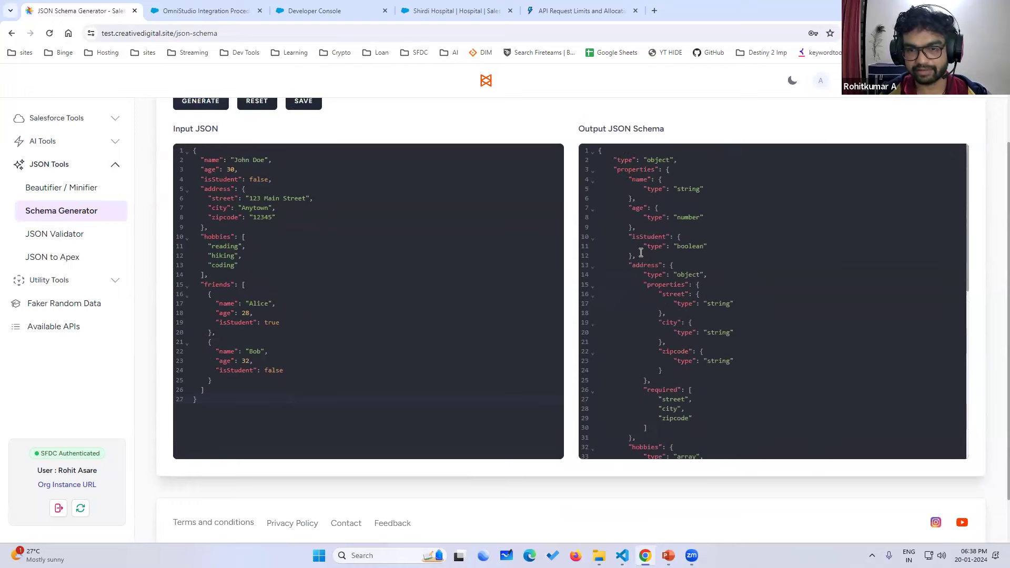
{"action": "scroll", "coordinate": [736, 349], "scroll_direction": "up", "scroll_amount": 1}
{"action": "left_click_drag", "start_coordinate": [736, 349], "coordinate": [657, 210]}
{"action": "key", "text": "ctrl+a"}
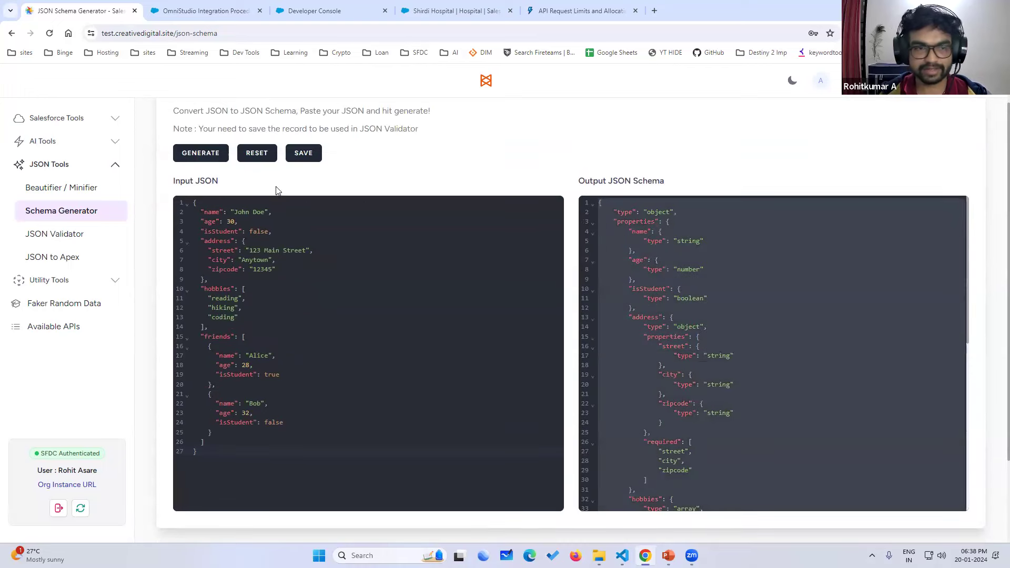
Save the schema as a new record named 'jan 20 req'.
{"action": "left_click", "coordinate": [303, 153]}
{"action": "type", "text": "jan 20"}
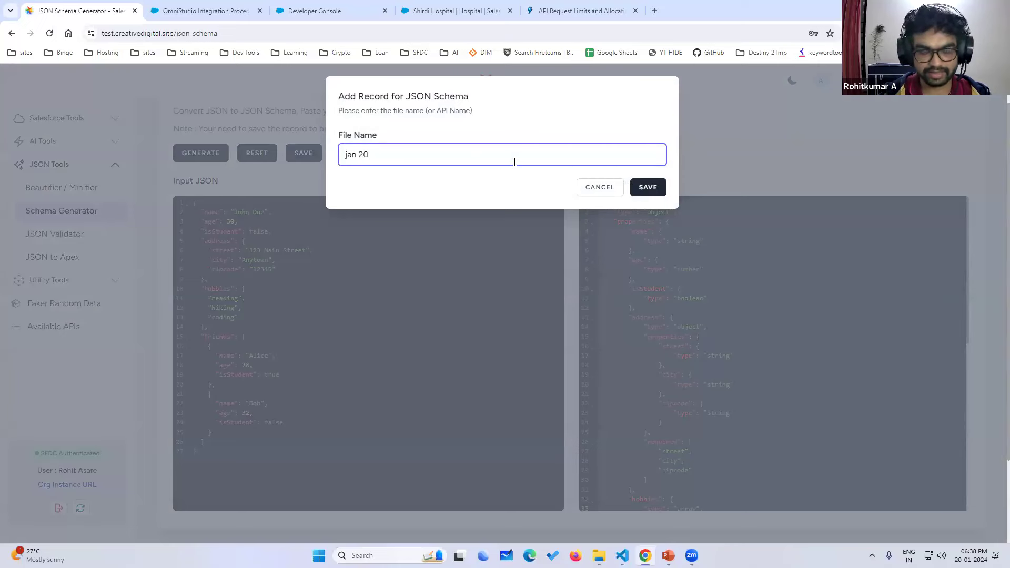
{"action": "type", "text": " req"}
{"action": "left_click", "coordinate": [648, 188]}
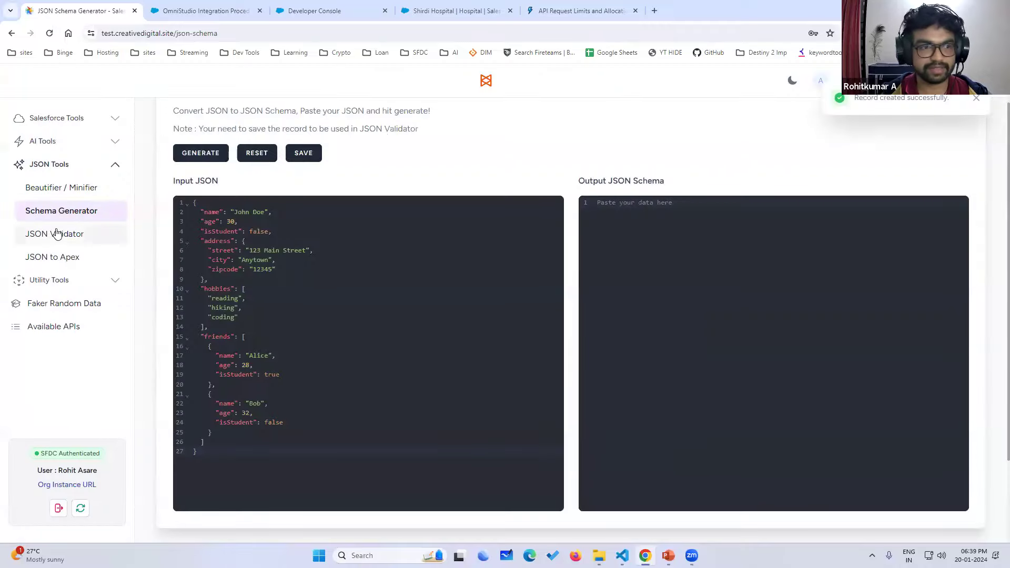
{"action": "left_click", "coordinate": [57, 234]}
Select the jan 20 req schema and paste the copied content into the input JSON.
{"action": "left_click", "coordinate": [224, 208]}
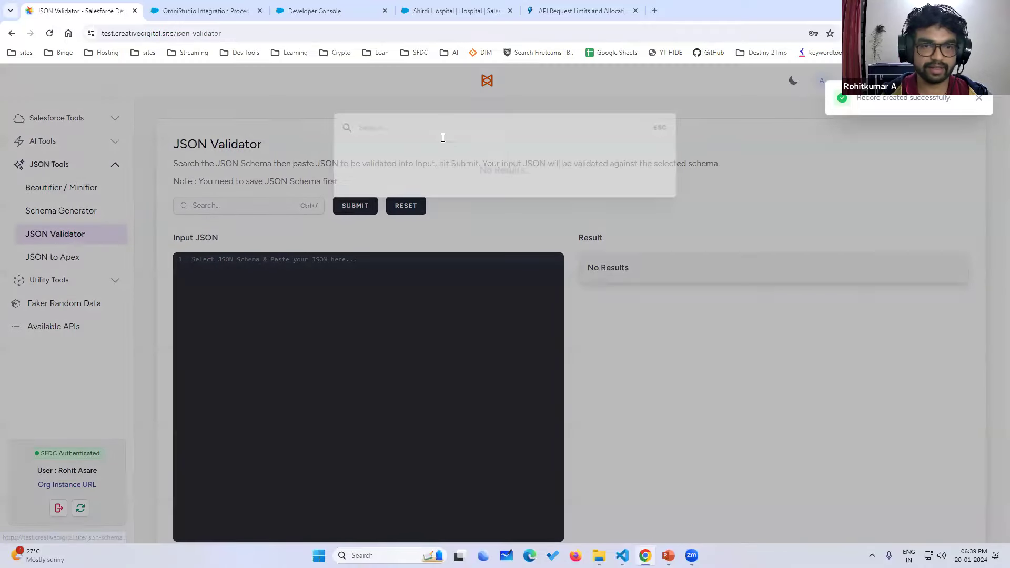
{"action": "type", "text": "jsan"}
{"action": "key", "text": "BackSpace"}
{"action": "key", "text": "BackSpace"}
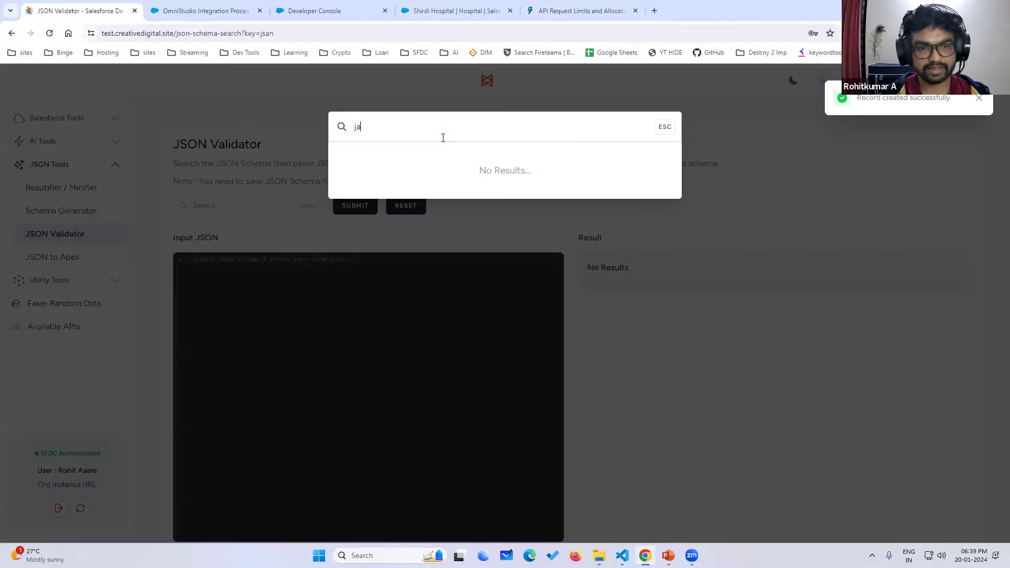
{"action": "left_click", "coordinate": [376, 164]}
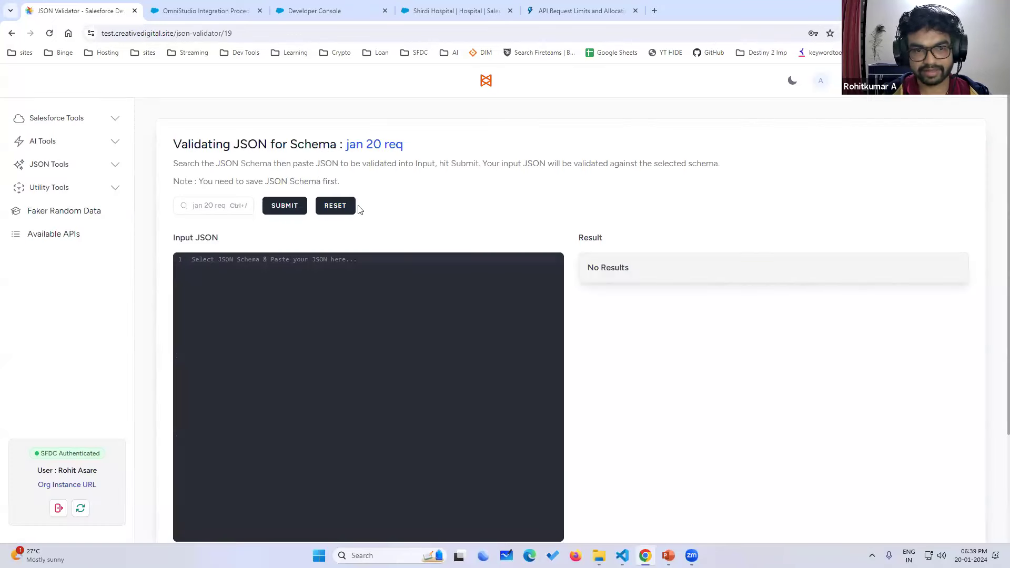
{"action": "left_click", "coordinate": [332, 279]}
{"action": "key", "text": "ctrl+v"}
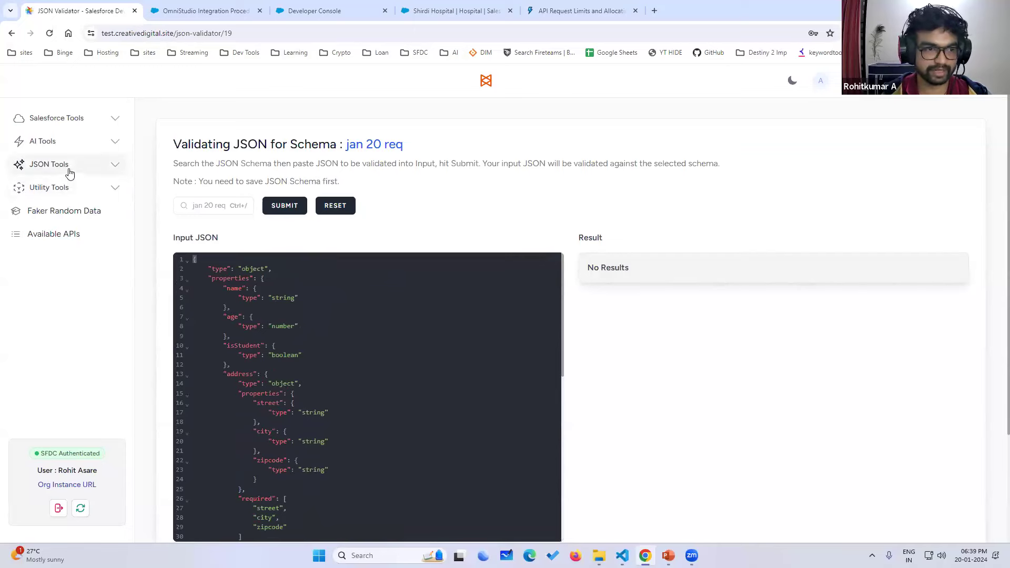
Load the saved latest2023 JSON file in the JSON Beautifier.
{"action": "left_click", "coordinate": [69, 172]}
{"action": "left_click", "coordinate": [86, 188]}
{"action": "type", "text": "test"}
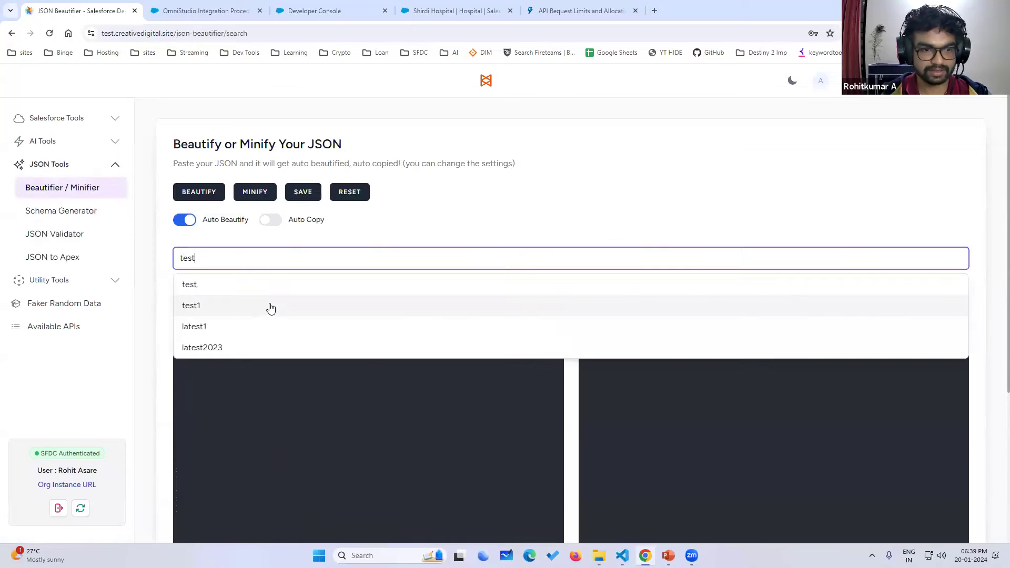
{"action": "left_click", "coordinate": [316, 347]}
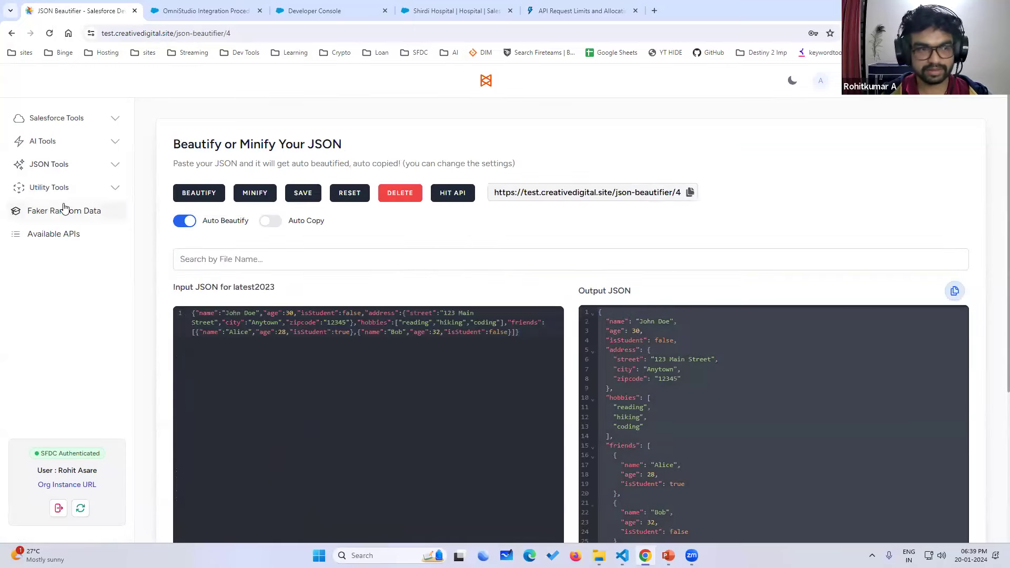
Paste the latest2023 JSON into the JSON Validator and validate it against jan 20 req.
{"action": "left_click", "coordinate": [63, 164]}
{"action": "left_click", "coordinate": [55, 234]}
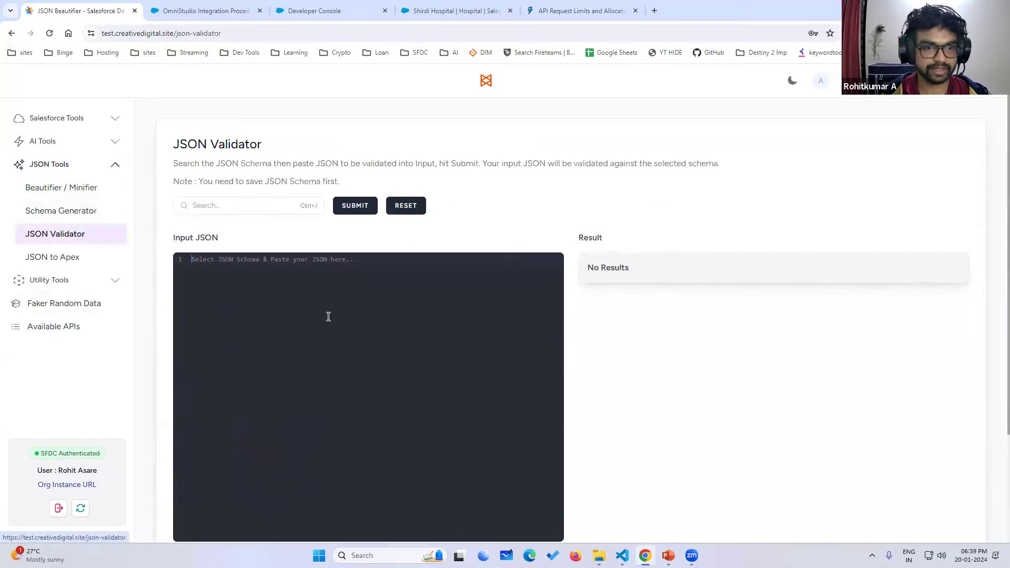
{"action": "key", "text": "ctrl+v"}
{"action": "left_click", "coordinate": [284, 205]}
{"action": "type", "text": "jan"}
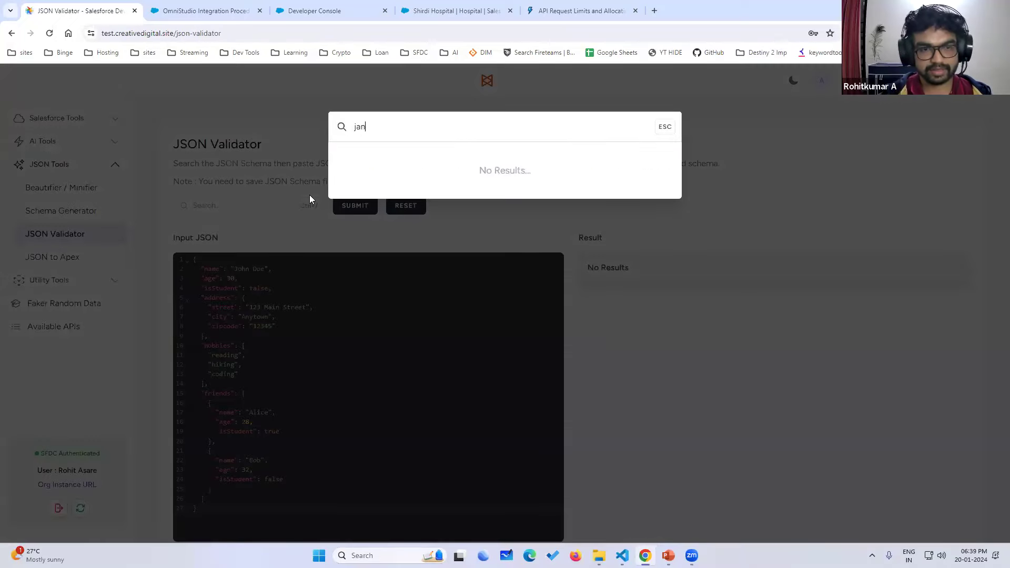
{"action": "left_click", "coordinate": [386, 168]}
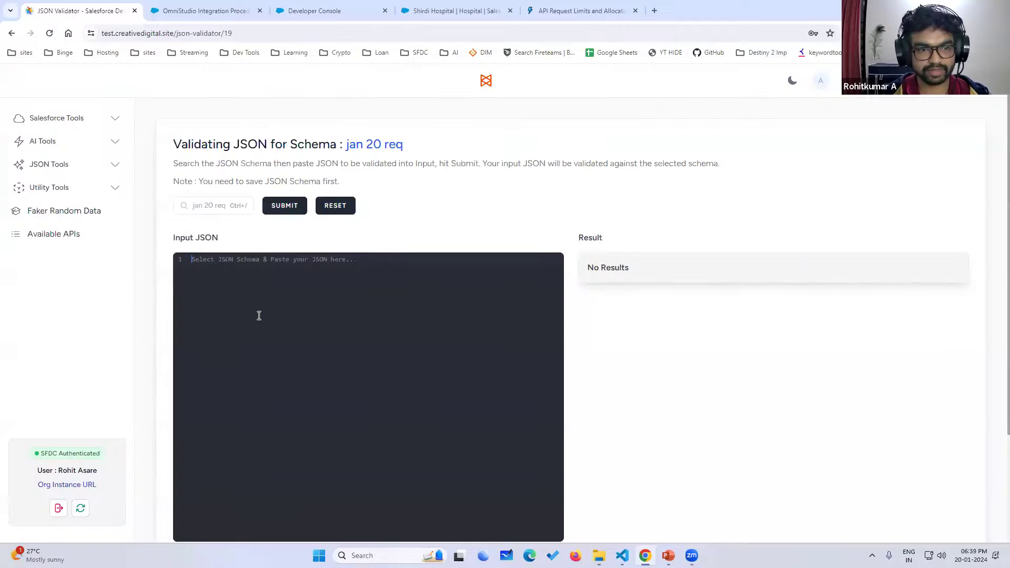
{"action": "left_click", "coordinate": [284, 207]}
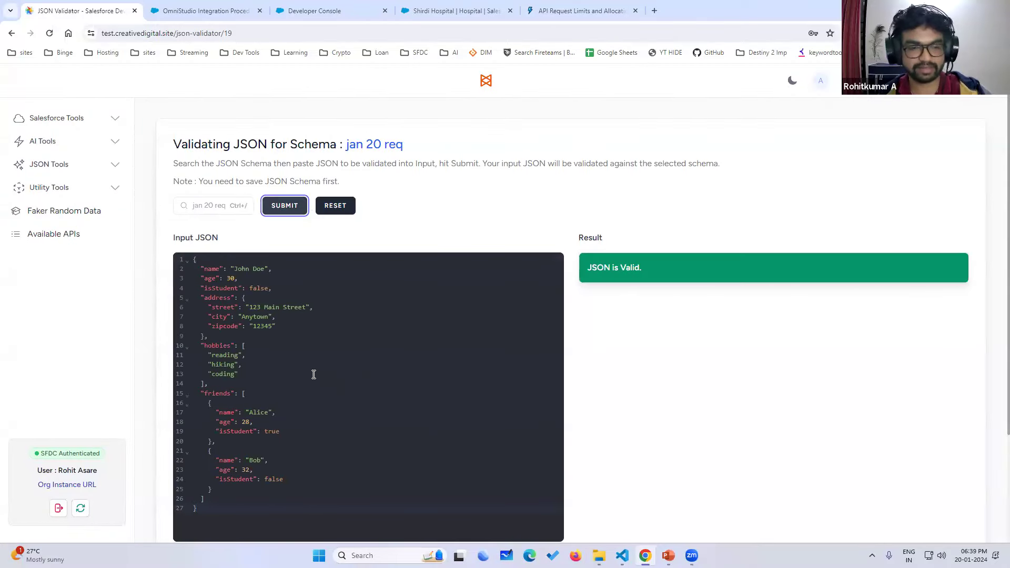
Put the age and isStudent values in quotes and re-validate to show type errors.
{"action": "double_click", "coordinate": [258, 289]}
{"action": "type", "text": "\""}
{"action": "double_click", "coordinate": [232, 278]}
{"action": "type", "text": "\"30"}
{"action": "left_click", "coordinate": [284, 205]}
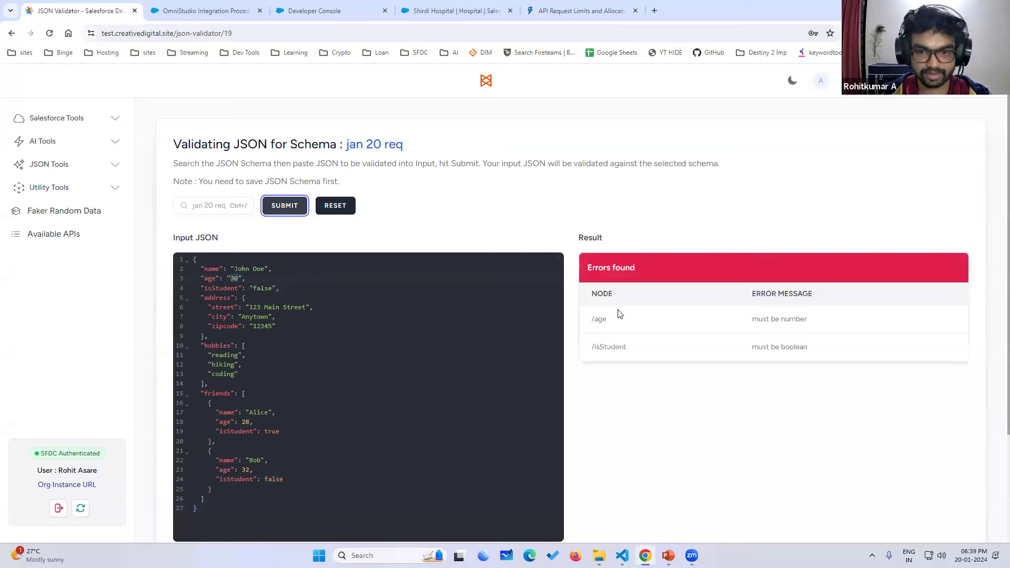
{"action": "double_click", "coordinate": [600, 320]}
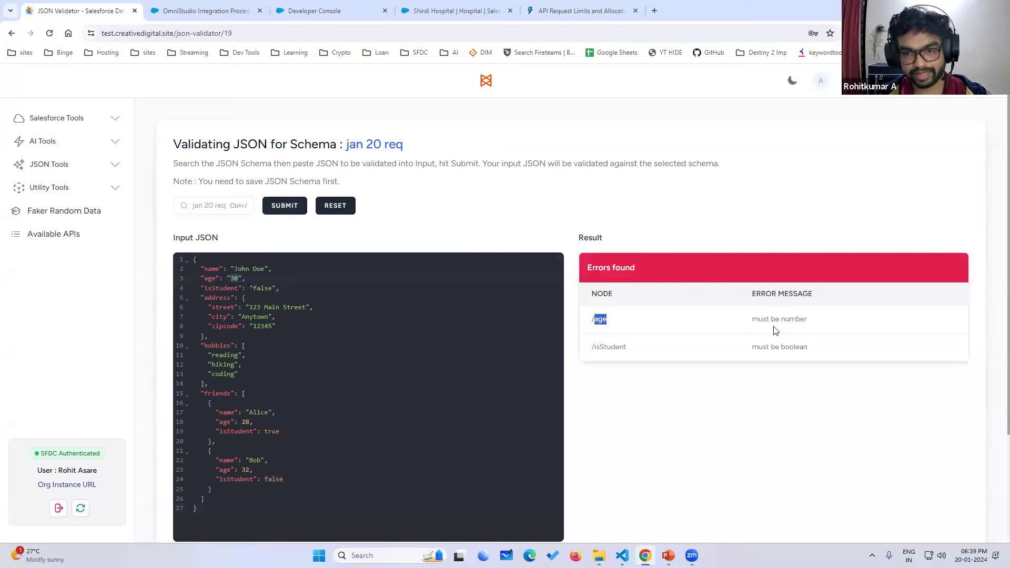
{"action": "triple_click", "coordinate": [617, 349]}
{"action": "left_click", "coordinate": [829, 348]}
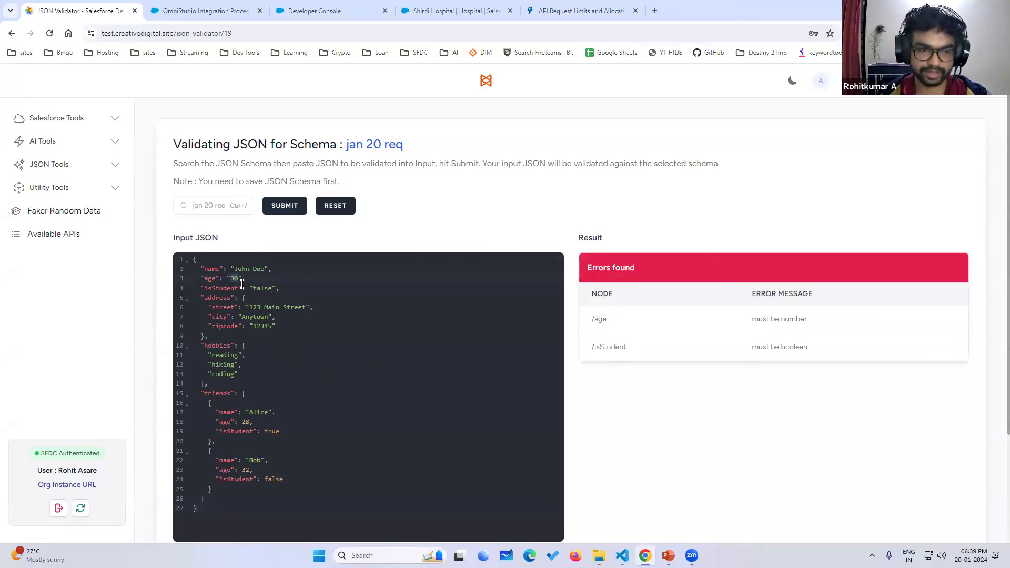
Delete the age, isStudent and address lines and re-validate to show missing required properties.
{"action": "left_click_drag", "start_coordinate": [199, 278], "coordinate": [310, 335]}
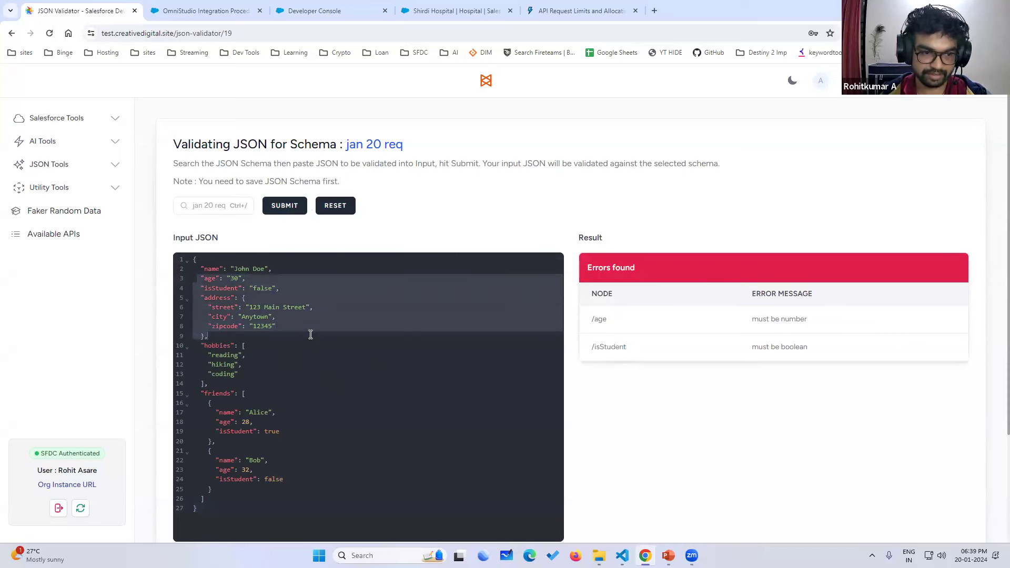
{"action": "key", "text": "BackSpace"}
{"action": "left_click", "coordinate": [289, 205]}
{"action": "left_click_drag", "start_coordinate": [724, 319], "coordinate": [846, 384]}
{"action": "left_click", "coordinate": [670, 374]}
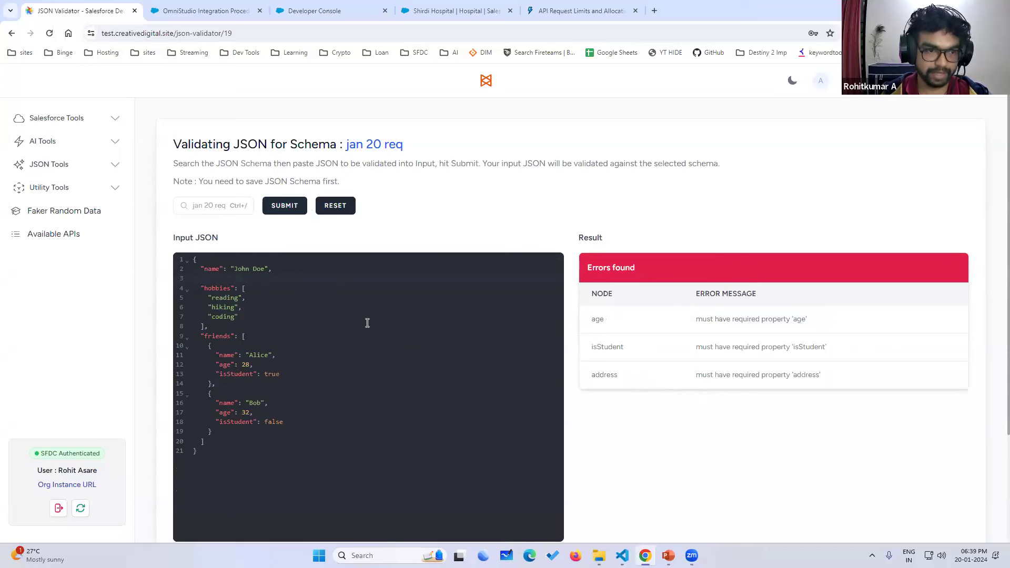
{"action": "left_click", "coordinate": [112, 162]}
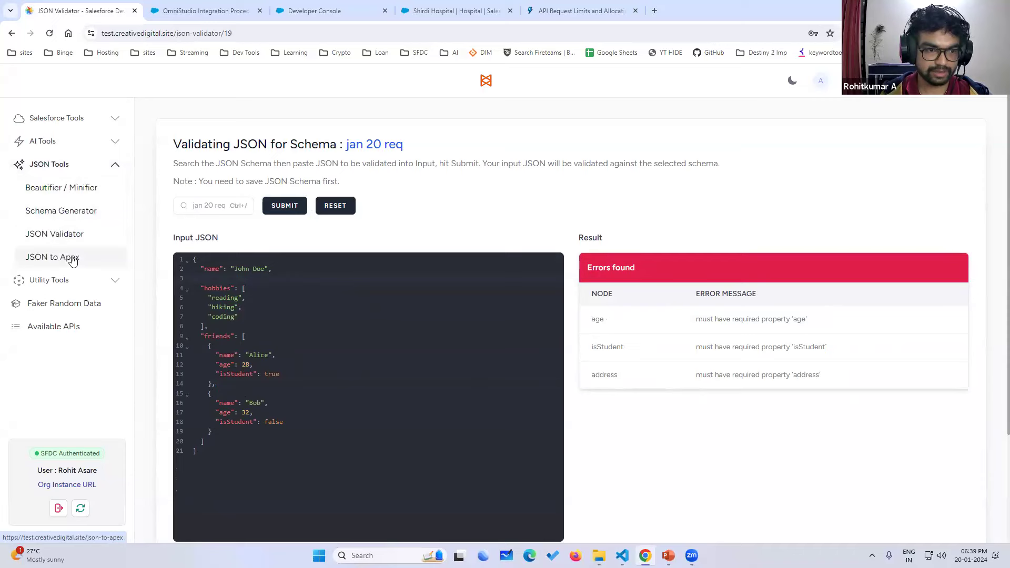
Convert the invoice JSON into Apex on the JSON to Apex page.
{"action": "left_click", "coordinate": [72, 256]}
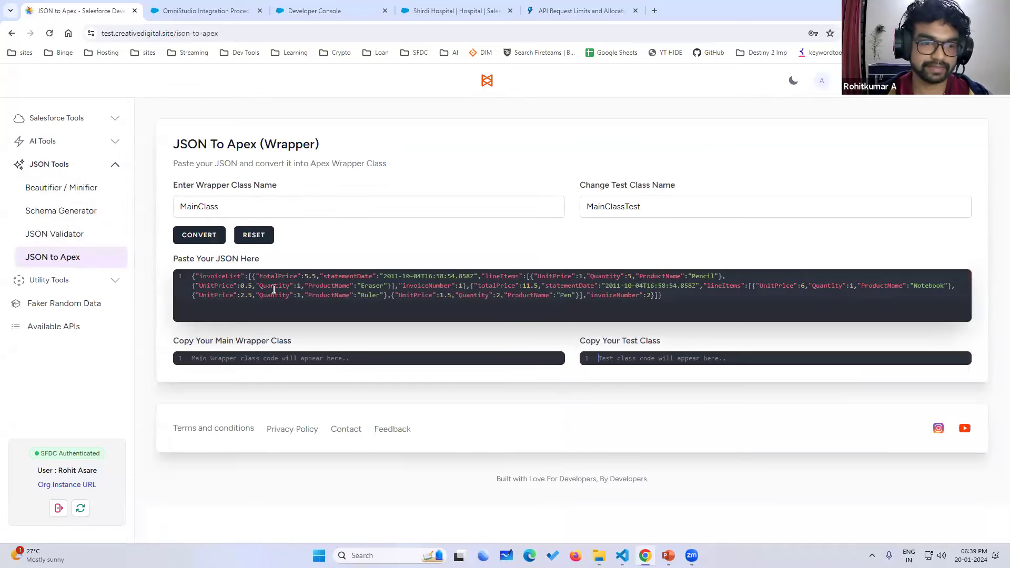
{"action": "left_click", "coordinate": [208, 242]}
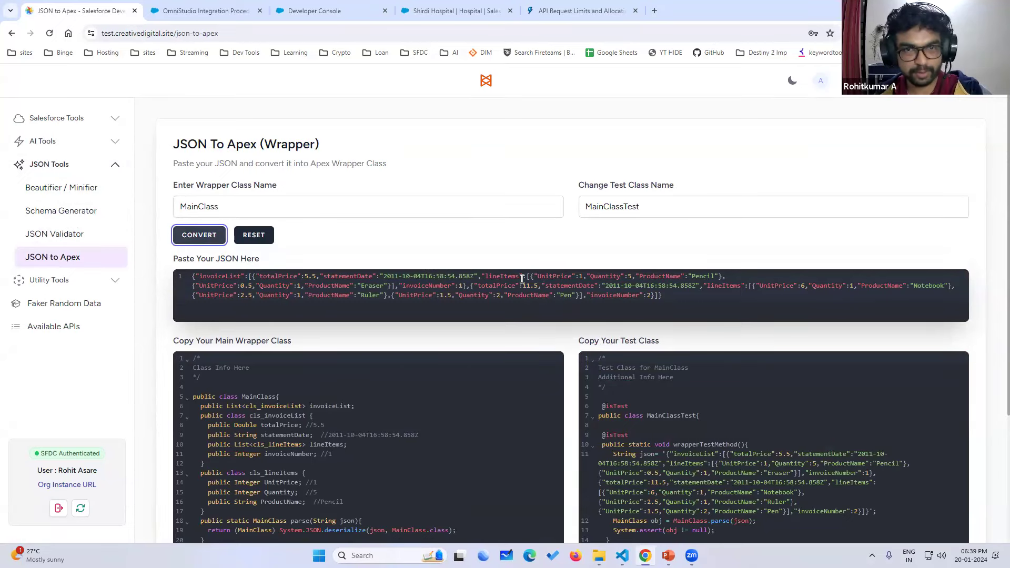
{"action": "scroll", "coordinate": [459, 348], "scroll_direction": "down", "scroll_amount": 2}
{"action": "scroll", "coordinate": [420, 287], "scroll_direction": "up", "scroll_amount": 1}
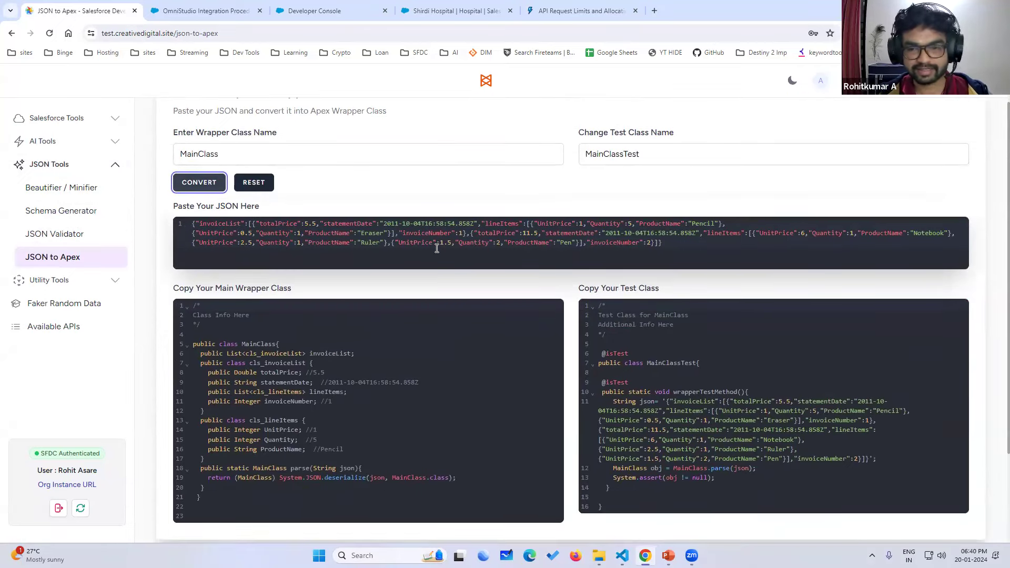
{"action": "scroll", "coordinate": [379, 245], "scroll_direction": "up", "scroll_amount": 1}
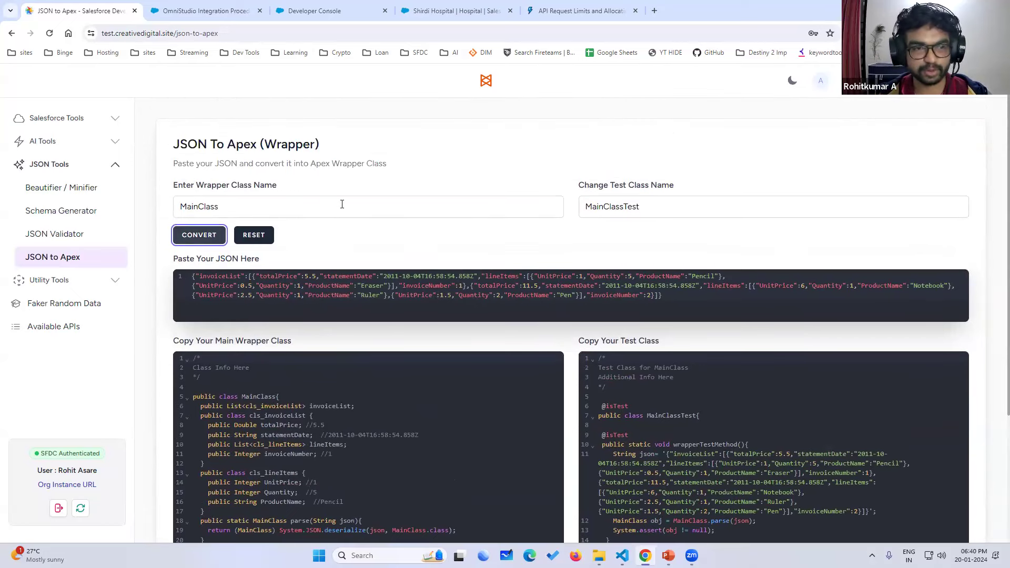
{"action": "scroll", "coordinate": [436, 323], "scroll_direction": "down", "scroll_amount": 2}
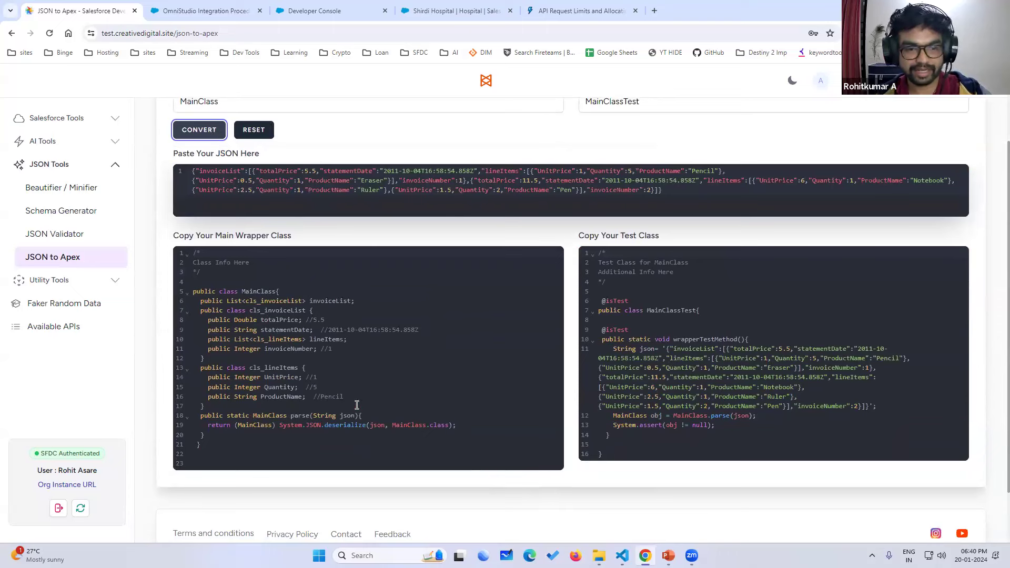
Review the generated wrapper class, including its cls_invoiceList inner class.
{"action": "double_click", "coordinate": [279, 311]}
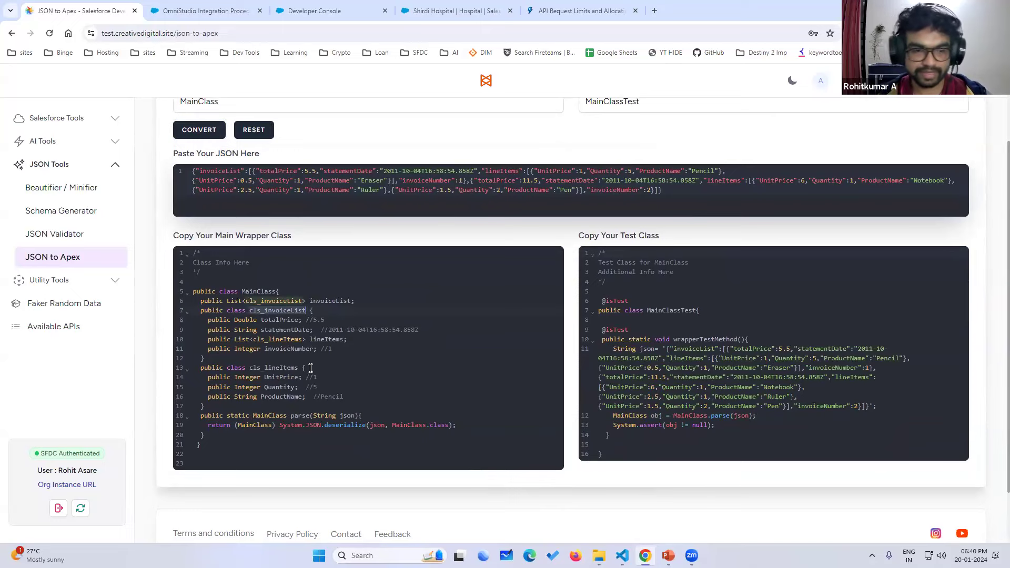
{"action": "scroll", "coordinate": [377, 357], "scroll_direction": "up", "scroll_amount": 2}
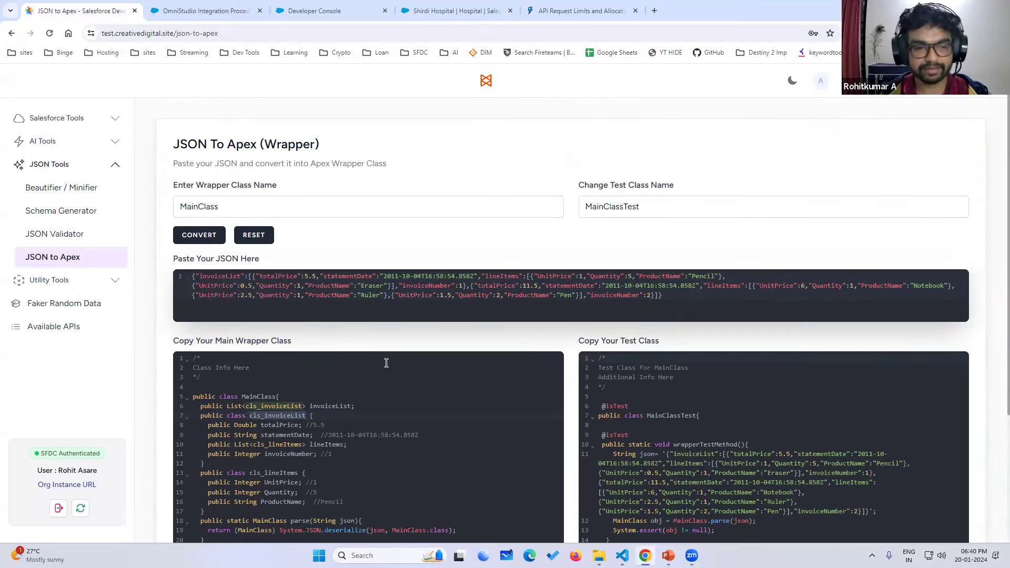
{"action": "scroll", "coordinate": [377, 358], "scroll_direction": "down", "scroll_amount": 3}
{"action": "scroll", "coordinate": [405, 389], "scroll_direction": "up", "scroll_amount": 2}
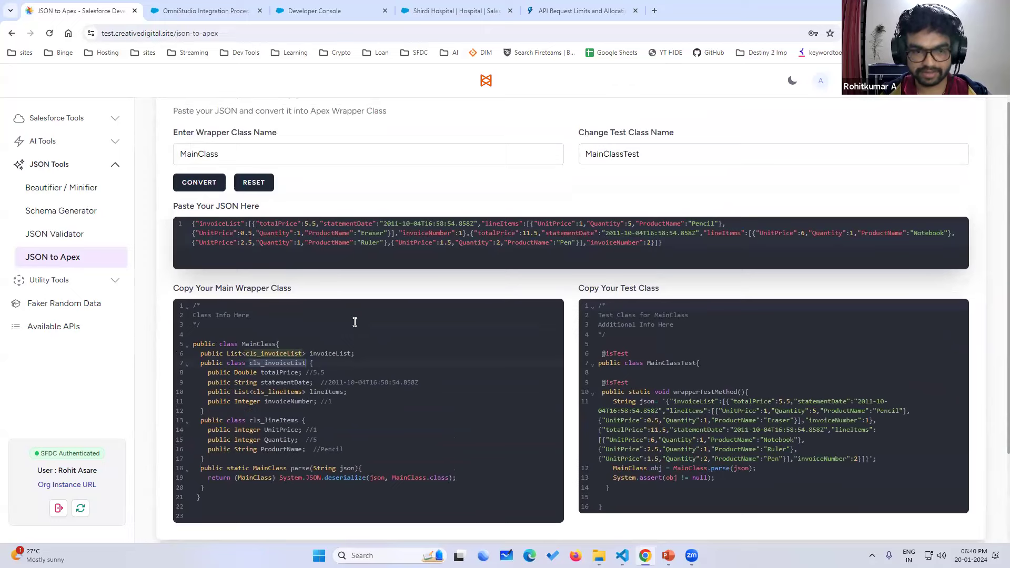
{"action": "scroll", "coordinate": [369, 368], "scroll_direction": "down", "scroll_amount": 1}
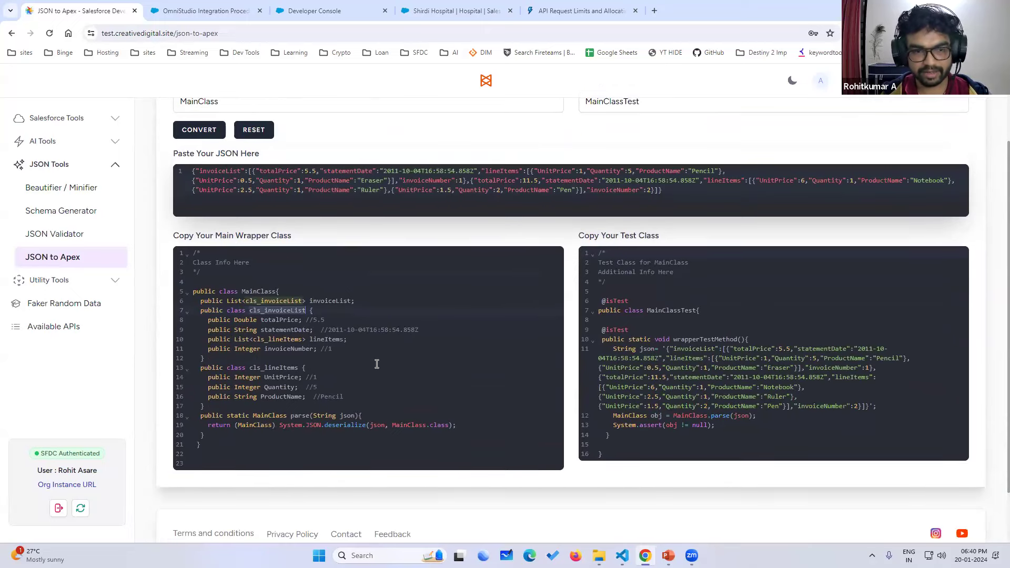
{"action": "scroll", "coordinate": [376, 364], "scroll_direction": "up", "scroll_amount": 2}
{"action": "left_click_drag", "start_coordinate": [662, 295], "coordinate": [174, 261]}
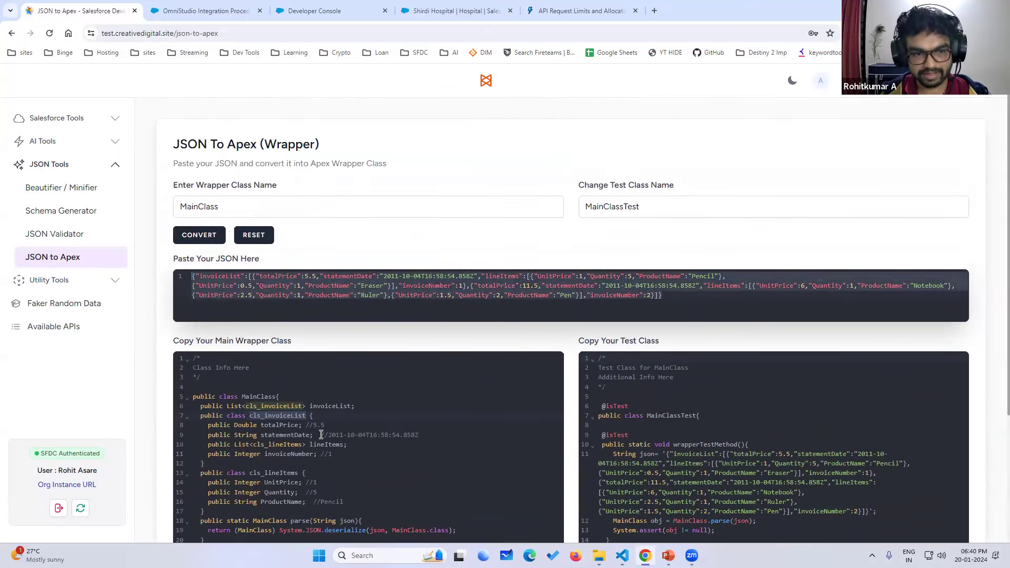
{"action": "scroll", "coordinate": [321, 435], "scroll_direction": "down", "scroll_amount": 3}
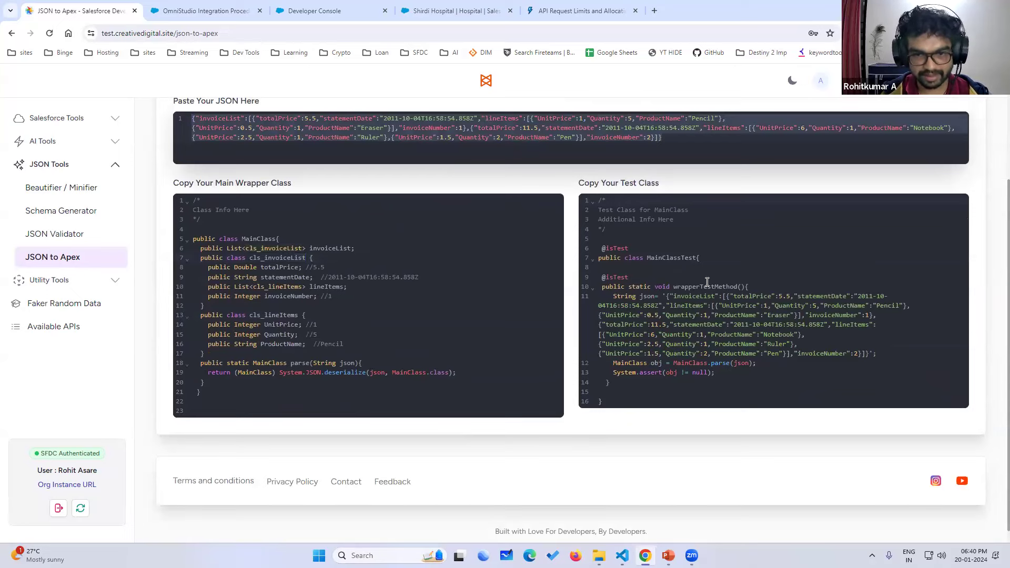
{"action": "scroll", "coordinate": [362, 325], "scroll_direction": "up", "scroll_amount": 2}
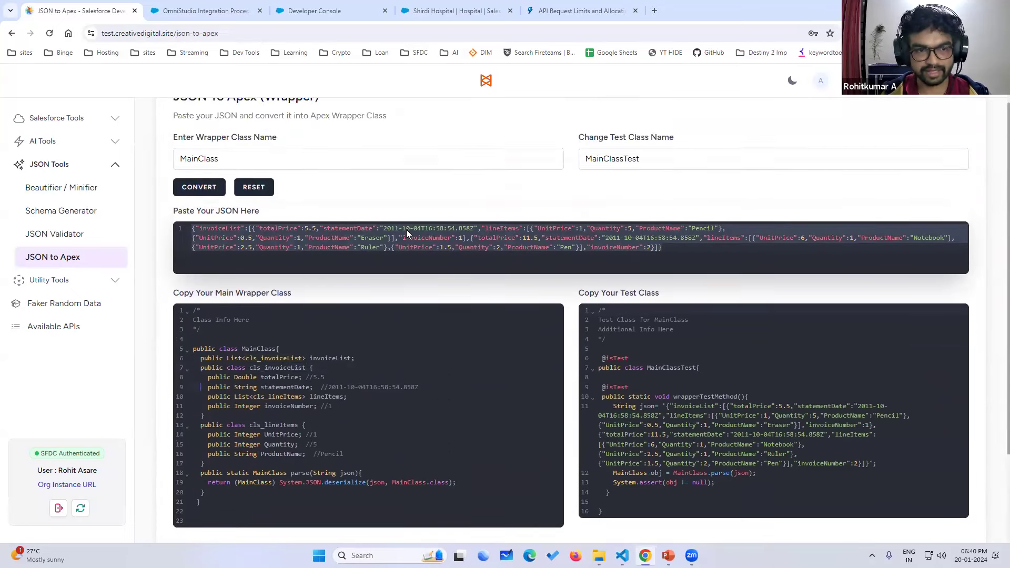
{"action": "scroll", "coordinate": [407, 230], "scroll_direction": "up", "scroll_amount": 1}
Check the MainClass and MainClassTest class names and review the test class output.
{"action": "double_click", "coordinate": [298, 158]}
{"action": "key", "text": "Tab"}
{"action": "scroll", "coordinate": [413, 260], "scroll_direction": "down", "scroll_amount": 1}
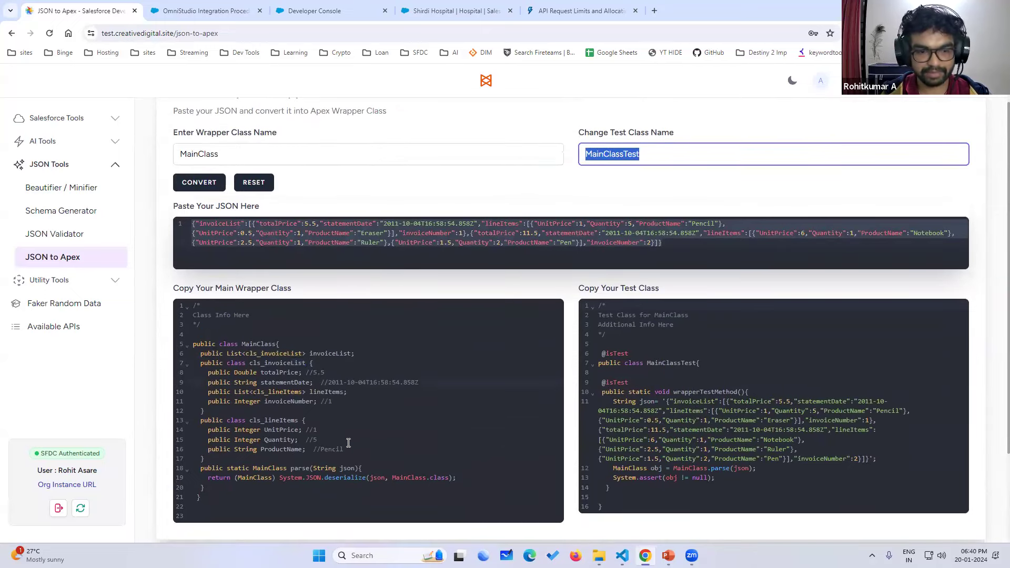
{"action": "scroll", "coordinate": [349, 443], "scroll_direction": "down", "scroll_amount": 2}
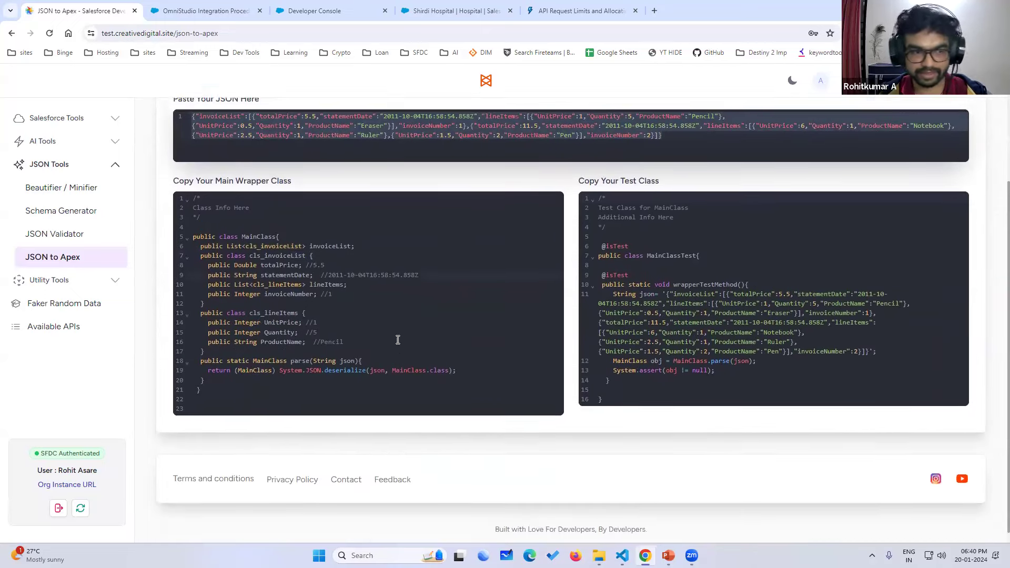
{"action": "scroll", "coordinate": [398, 339], "scroll_direction": "up", "scroll_amount": 1}
{"action": "left_click", "coordinate": [100, 282]}
Beautify the sample IsBlank/MATCH/IF formula in the Formula Beautifier.
{"action": "left_click", "coordinate": [118, 301]}
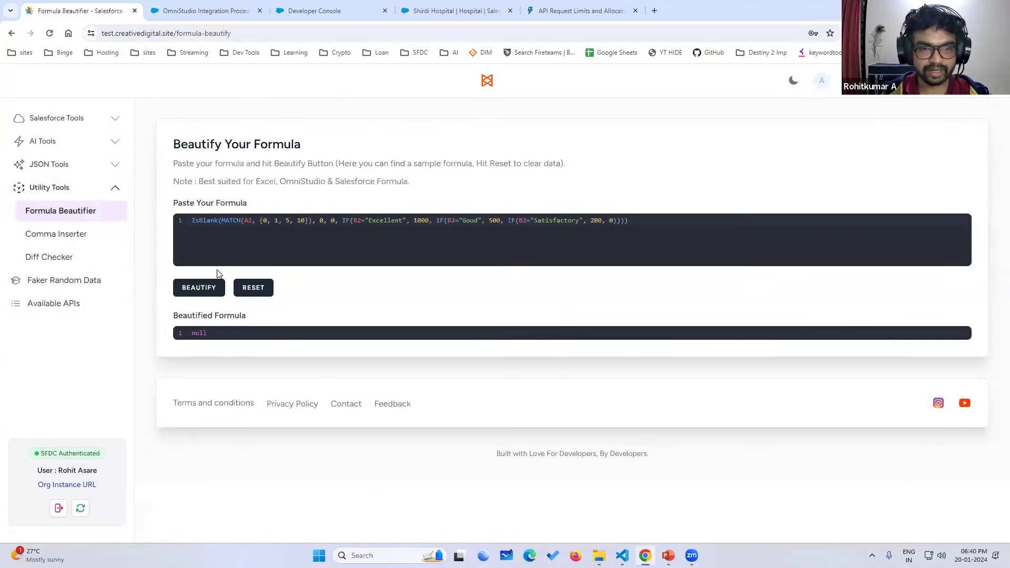
{"action": "left_click", "coordinate": [203, 288]}
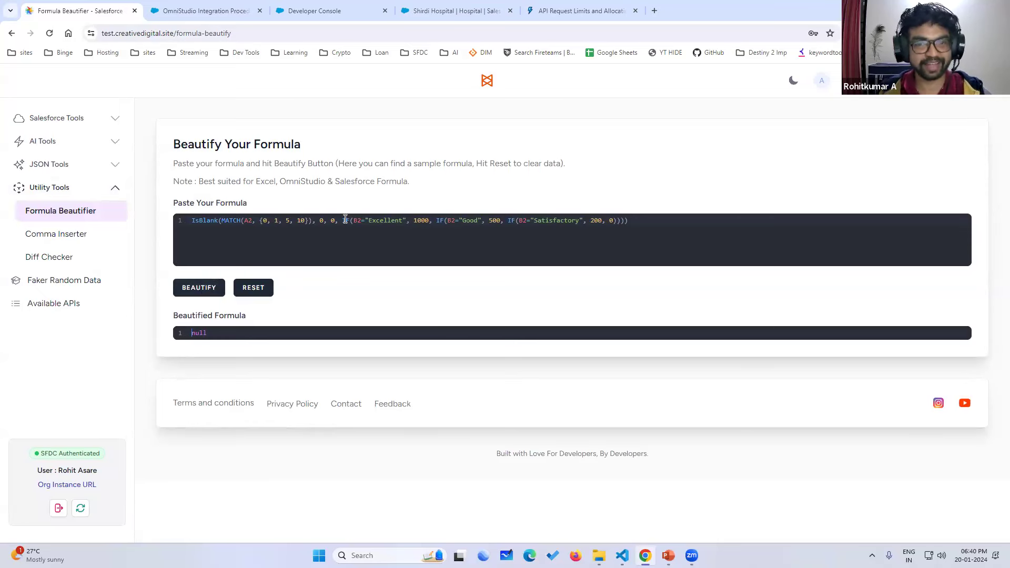
{"action": "left_click", "coordinate": [214, 284]}
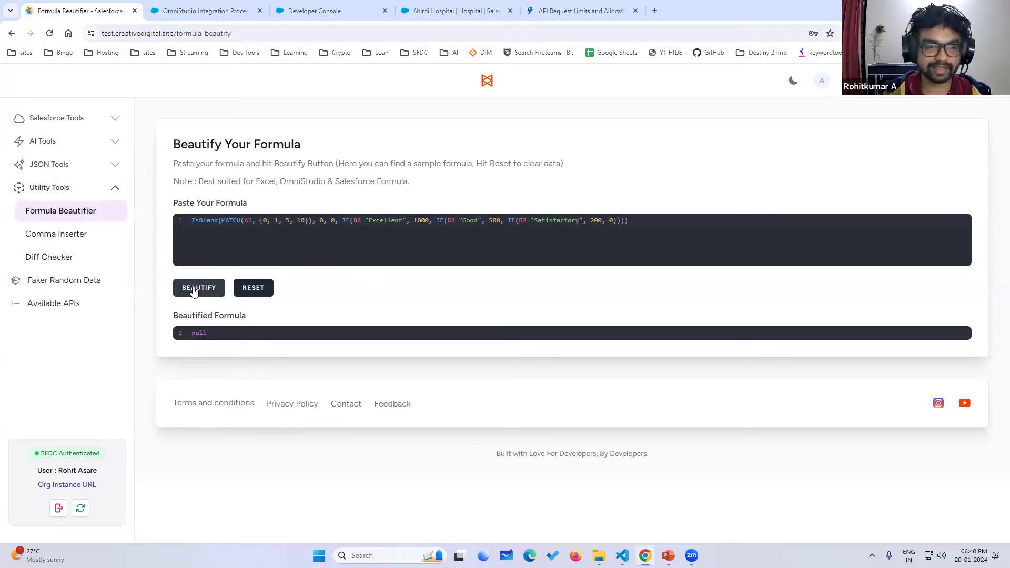
{"action": "scroll", "coordinate": [290, 198], "scroll_direction": "down", "scroll_amount": 1}
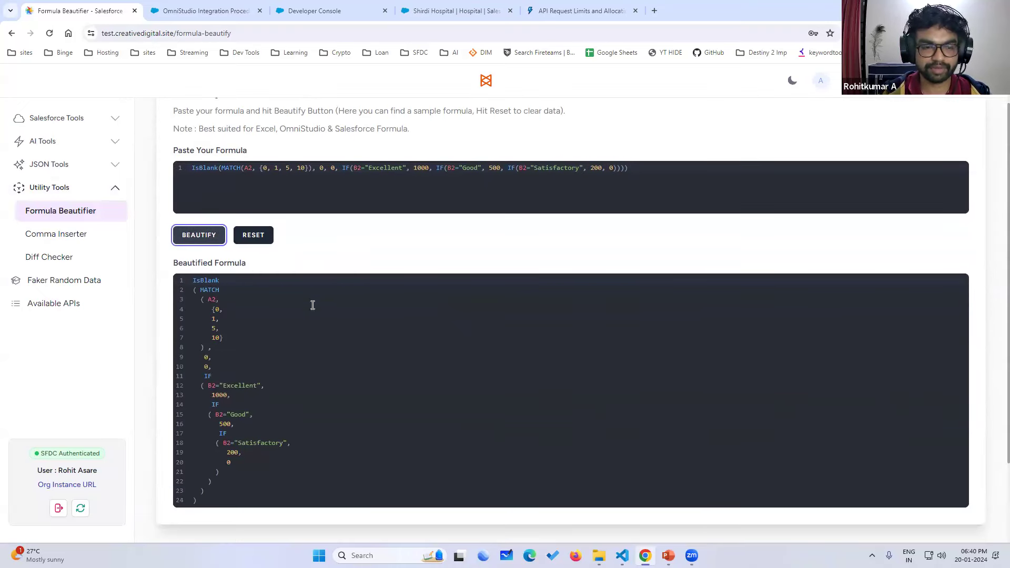
Select the MATCH block (lines 3–8) and highlight the bracket that closes IsBlank.
{"action": "left_click", "coordinate": [203, 300]}
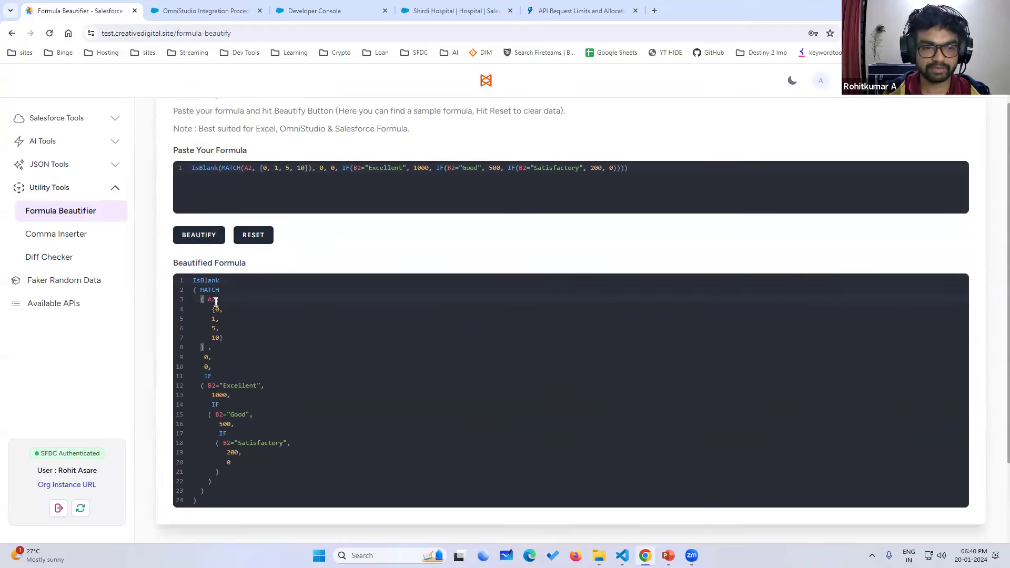
{"action": "left_click", "coordinate": [240, 355], "text": "shift"}
{"action": "mouse_move", "coordinate": [240, 355]}
{"action": "left_mouse_down"}
{"action": "mouse_move", "coordinate": [237, 338]}
{"action": "mouse_move", "coordinate": [228, 348]}
{"action": "mouse_move", "coordinate": [236, 341]}
{"action": "left_mouse_up"}
{"action": "left_click", "coordinate": [236, 341]}
{"action": "left_click_drag", "start_coordinate": [199, 299], "coordinate": [212, 349]}
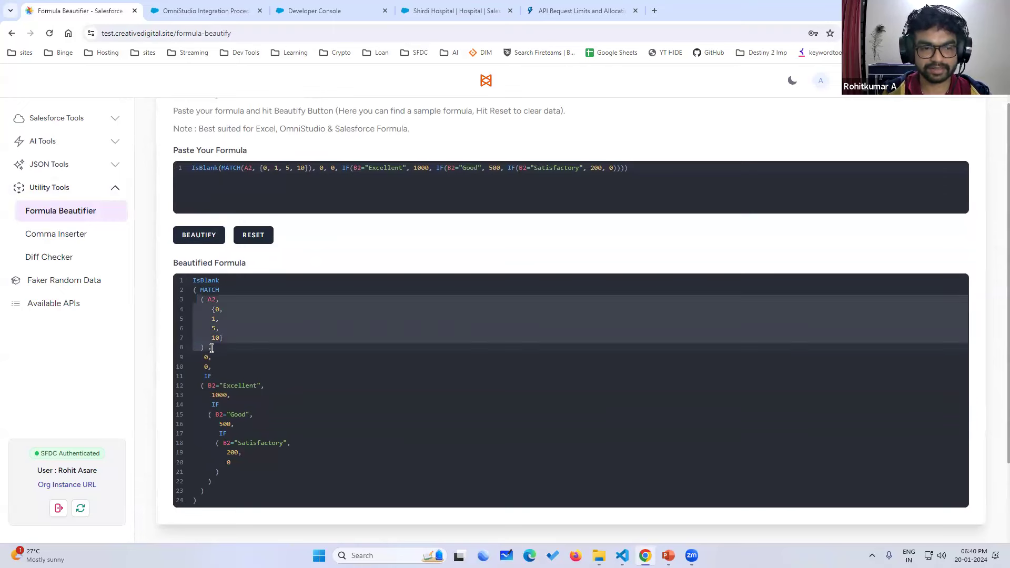
{"action": "left_click_drag", "start_coordinate": [634, 167], "coordinate": [153, 171]}
{"action": "scroll", "coordinate": [411, 194], "scroll_direction": "up", "scroll_amount": 1}
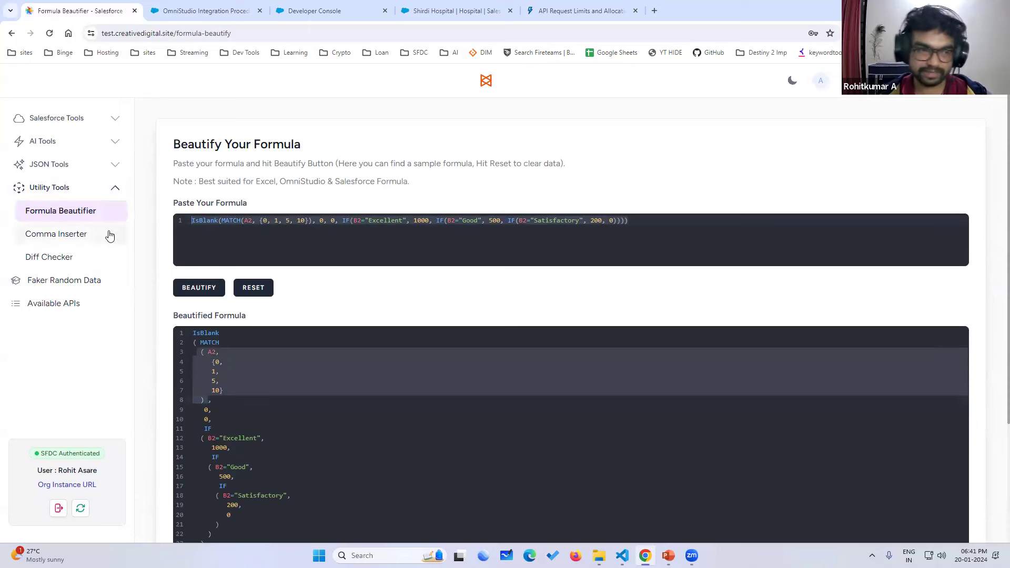
{"action": "left_click", "coordinate": [327, 242]}
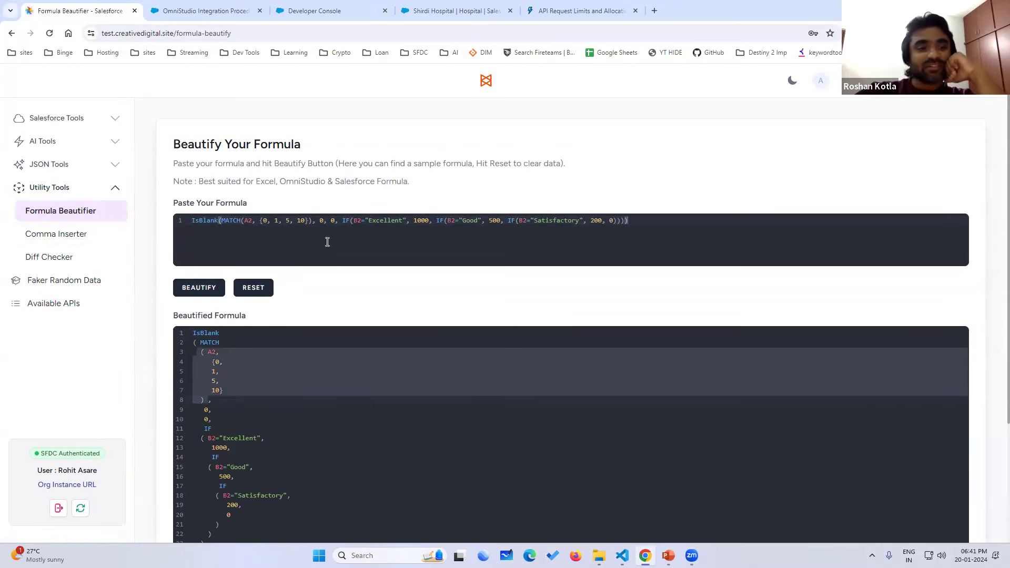
{"action": "left_click", "coordinate": [88, 239]}
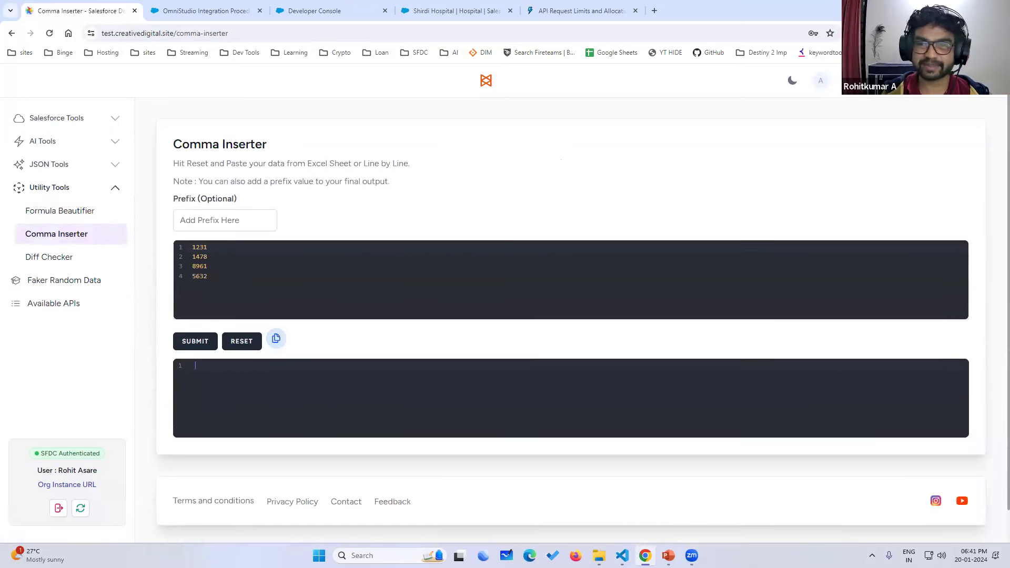
Try the Comma Inserter browser extension popup, then dismiss it.
{"action": "left_click", "coordinate": [855, 33]}
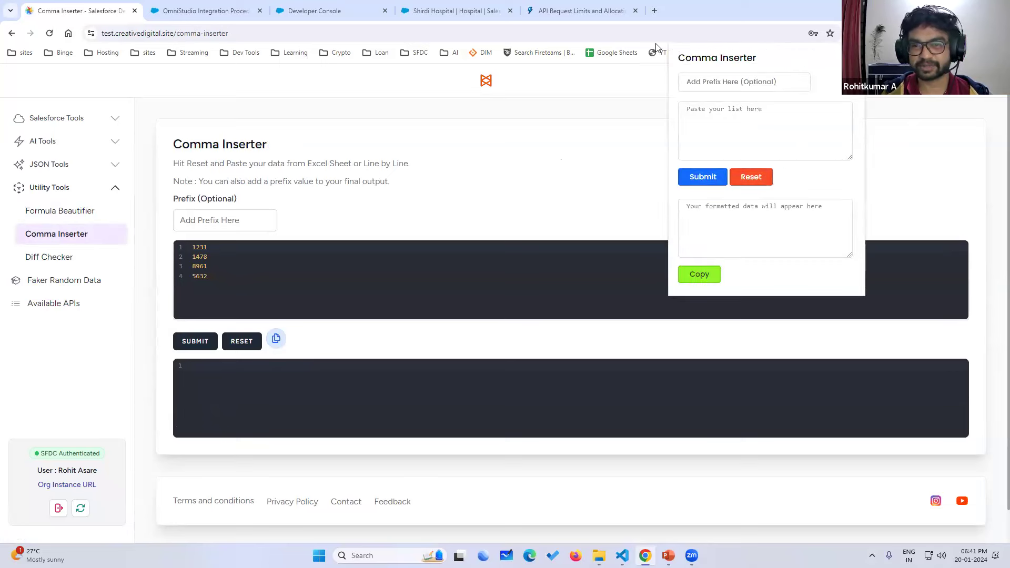
{"action": "left_click", "coordinate": [387, 266]}
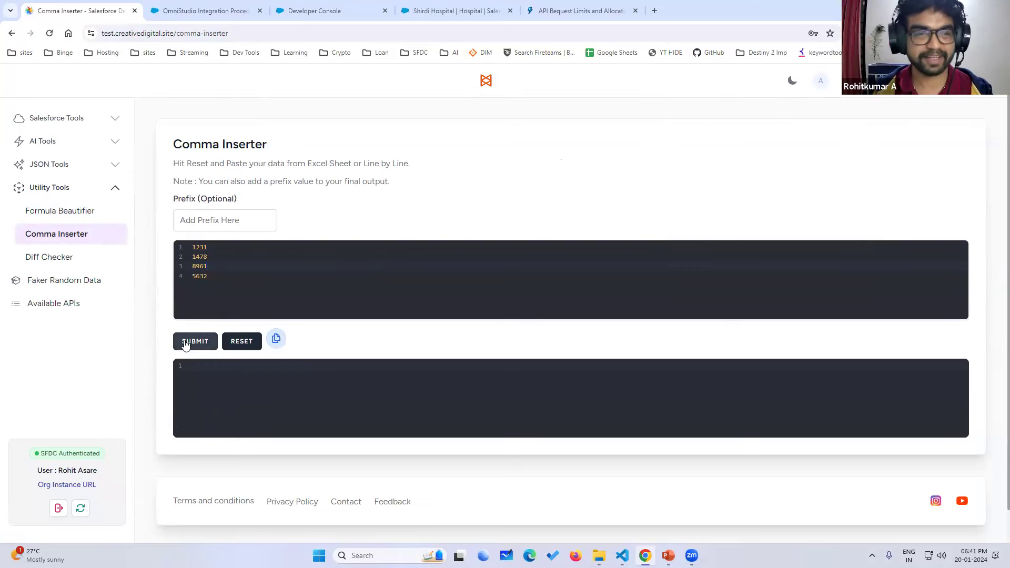
{"action": "left_click", "coordinate": [855, 33]}
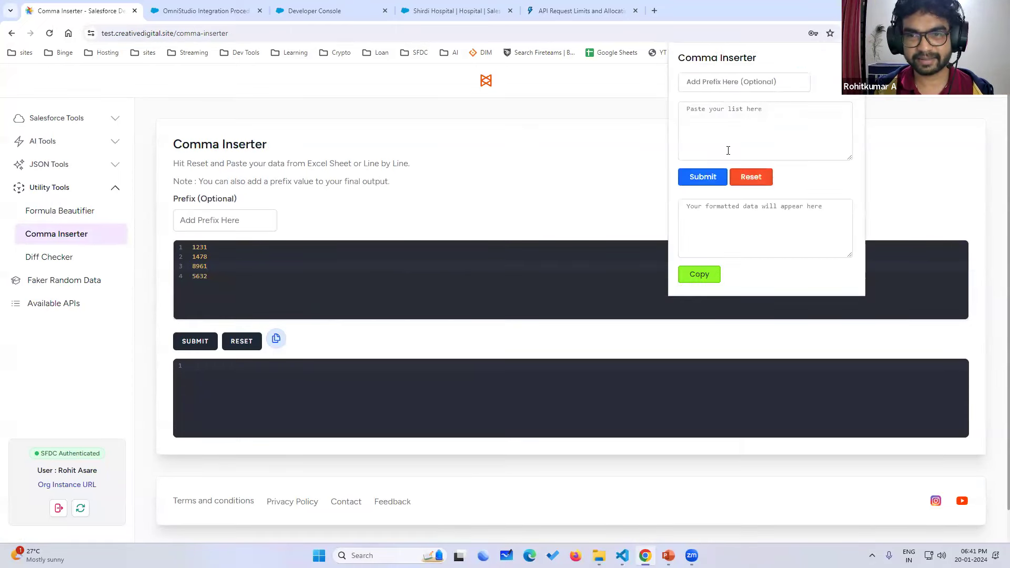
{"action": "left_click", "coordinate": [736, 110]}
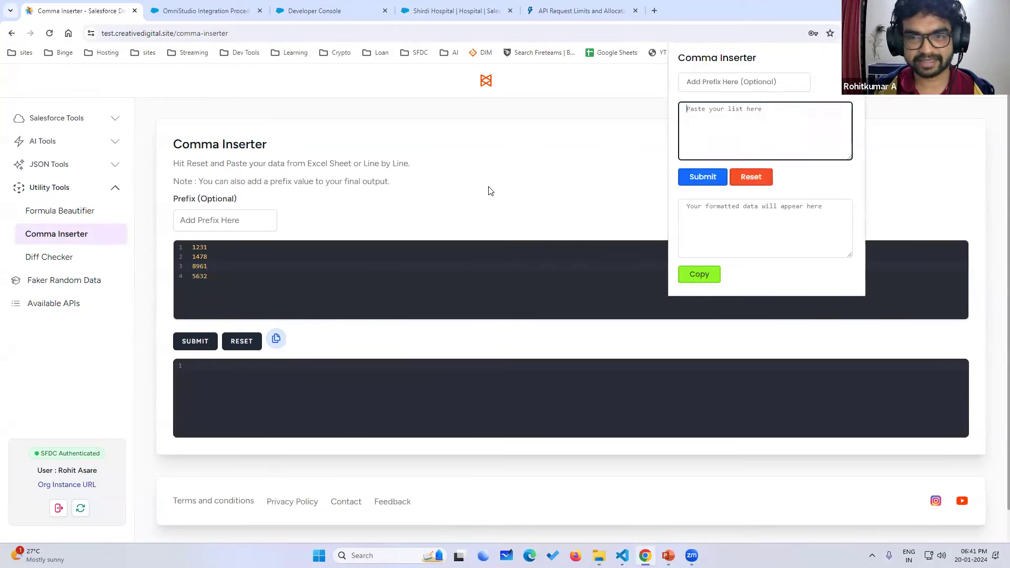
{"action": "left_click", "coordinate": [258, 277]}
Convert 1231, 1478, 8961, 5632 into '1231', '1478', '8961', '5632'.
{"action": "left_click", "coordinate": [204, 341]}
{"action": "left_click", "coordinate": [247, 269]}
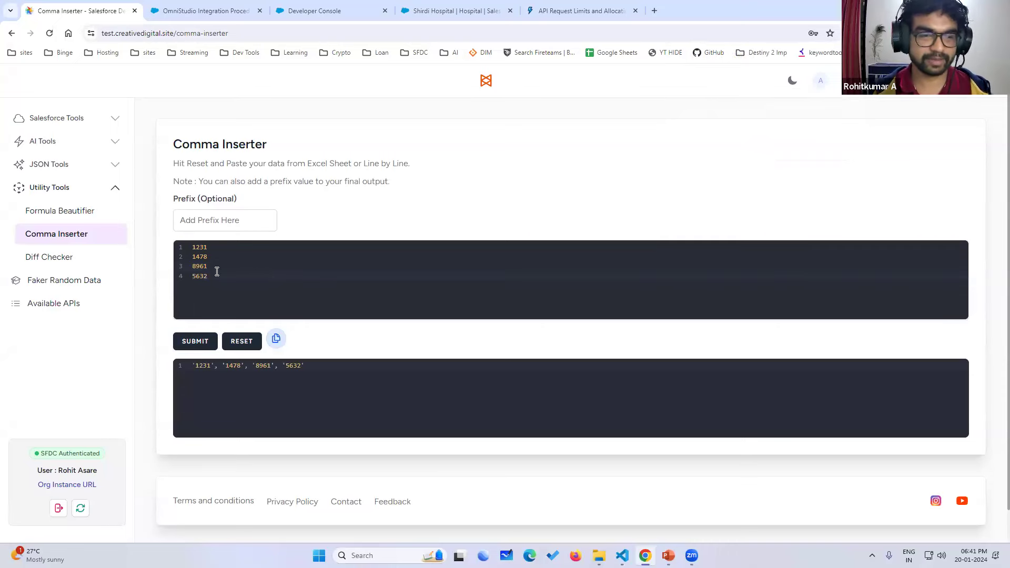
{"action": "left_click", "coordinate": [332, 407]}
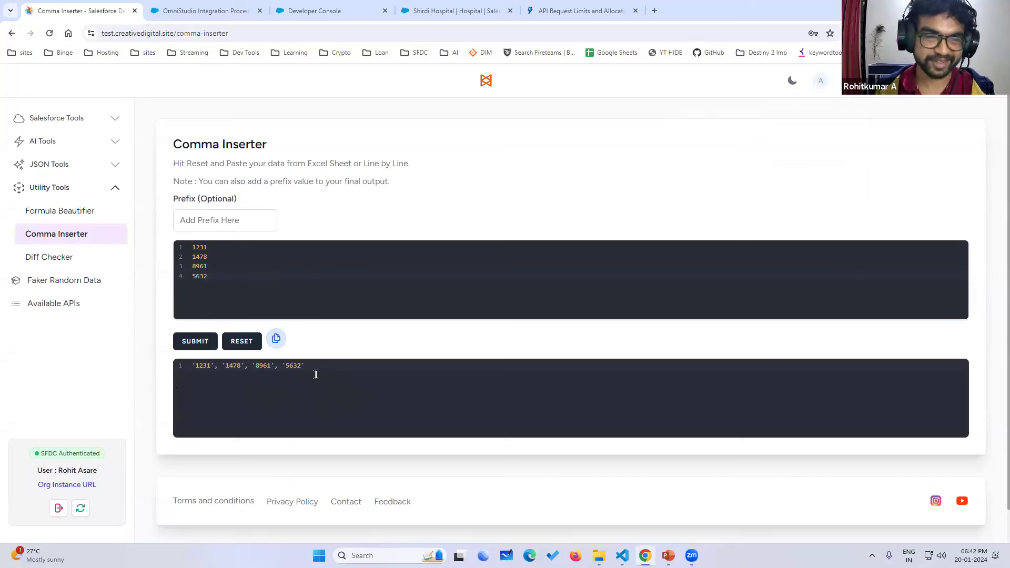
Show the Diff Checker comparing Pencil/UnitPrice 1 with Pen/UnitPrice 13.
{"action": "left_click", "coordinate": [58, 257]}
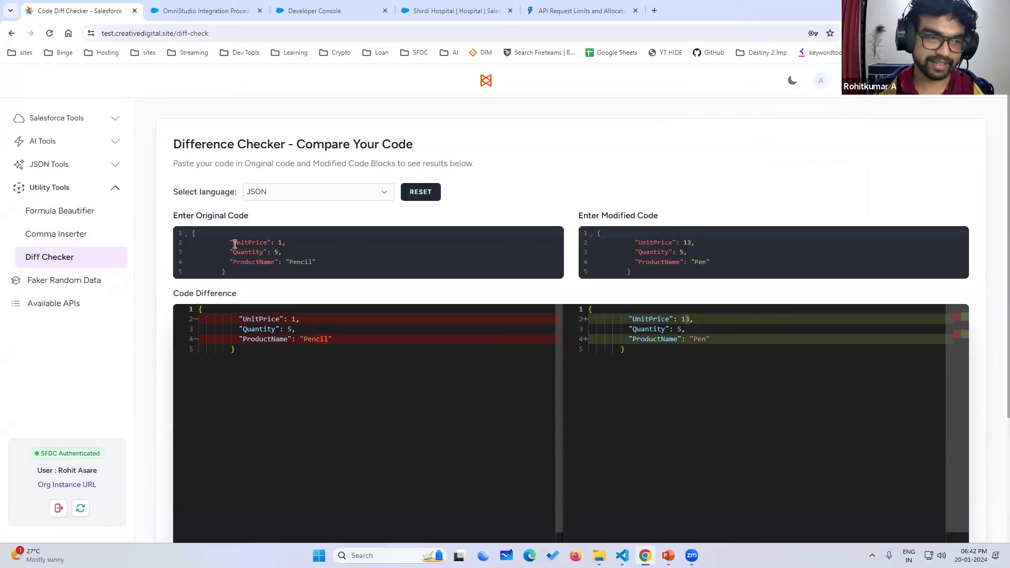
{"action": "left_click", "coordinate": [76, 288]}
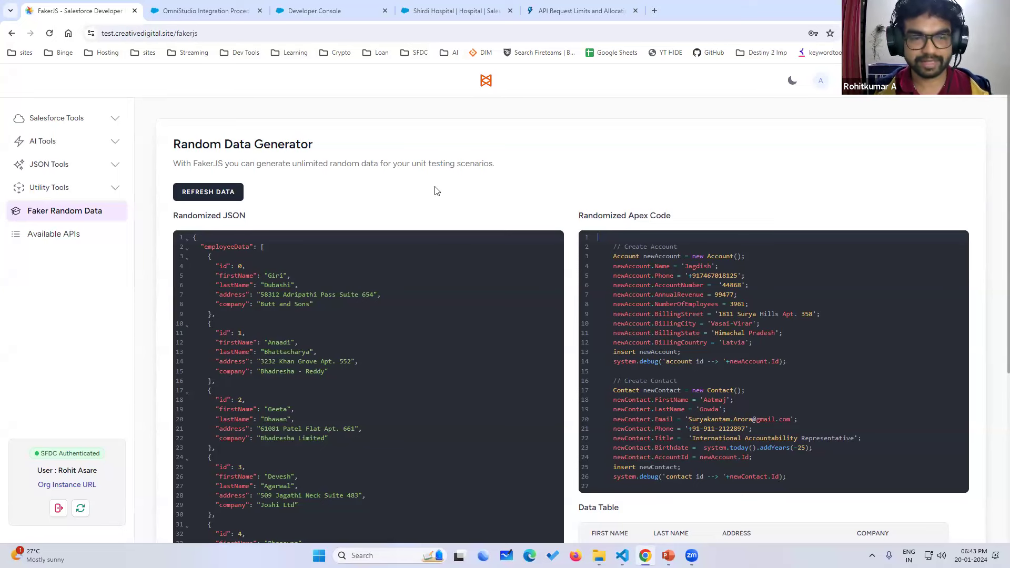
Refresh the data repeatedly to regenerate random employee JSON and Account/Contact Apex code.
{"action": "scroll", "coordinate": [541, 210], "scroll_direction": "down", "scroll_amount": 2}
{"action": "scroll", "coordinate": [368, 210], "scroll_direction": "up", "scroll_amount": 2}
{"action": "left_click", "coordinate": [210, 195]}
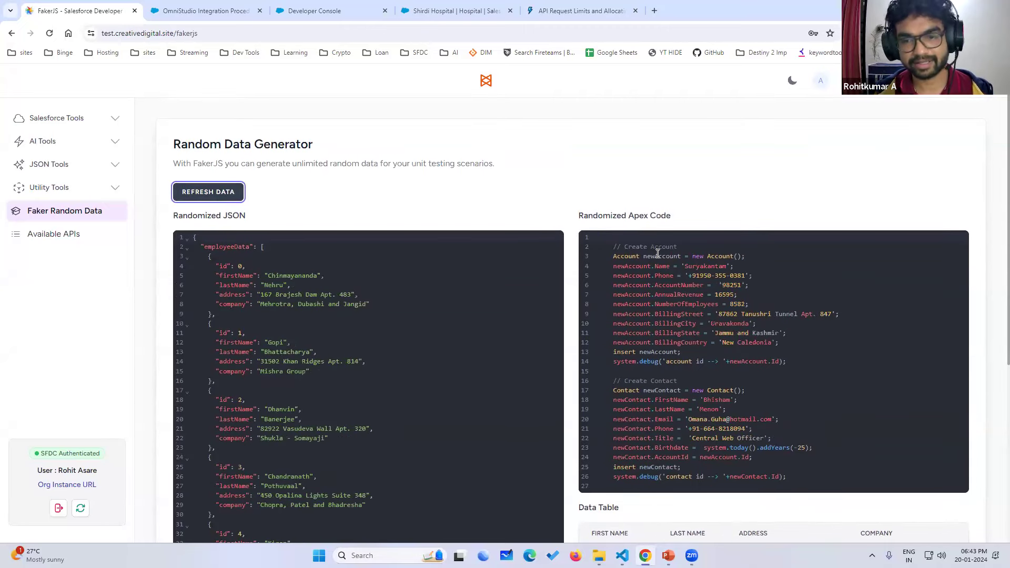
{"action": "left_click", "coordinate": [219, 193]}
{"action": "left_click", "coordinate": [219, 193]}
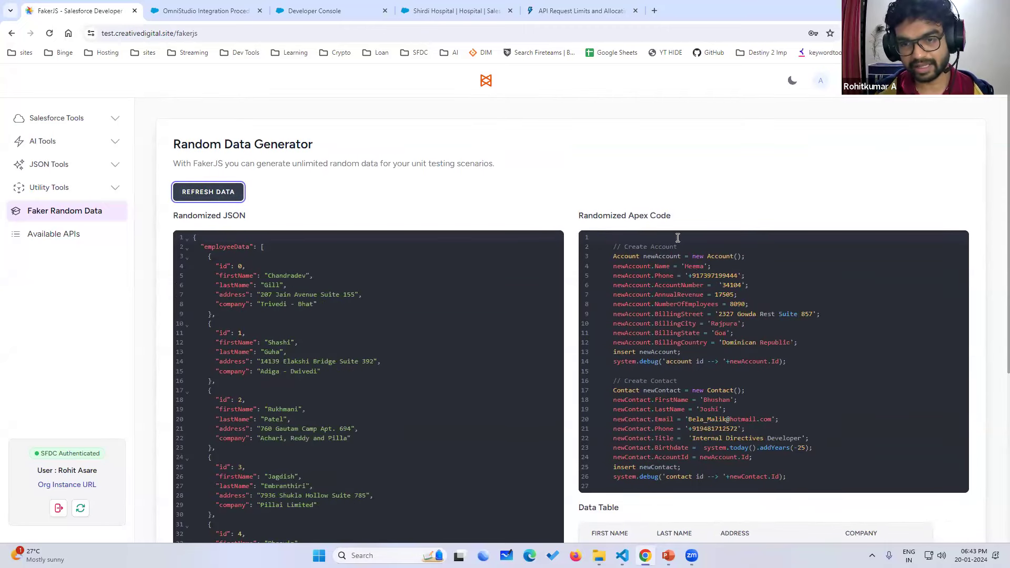
{"action": "left_click", "coordinate": [627, 269]}
{"action": "left_click", "coordinate": [631, 238]}
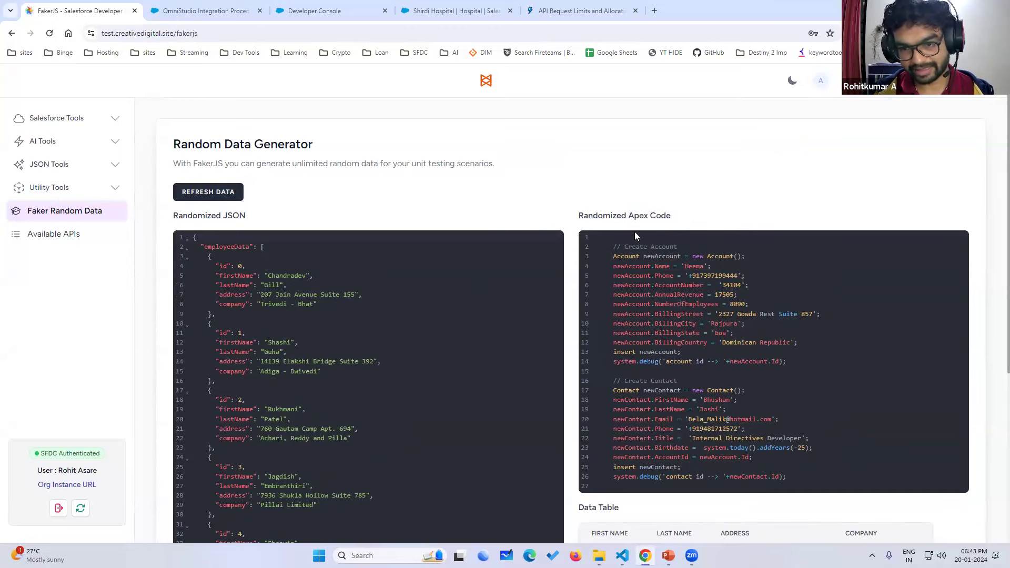
{"action": "scroll", "coordinate": [361, 382], "scroll_direction": "down", "scroll_amount": 1}
{"action": "scroll", "coordinate": [361, 382], "scroll_direction": "up", "scroll_amount": 1}
{"action": "left_click", "coordinate": [216, 196]}
{"action": "left_click", "coordinate": [217, 192]}
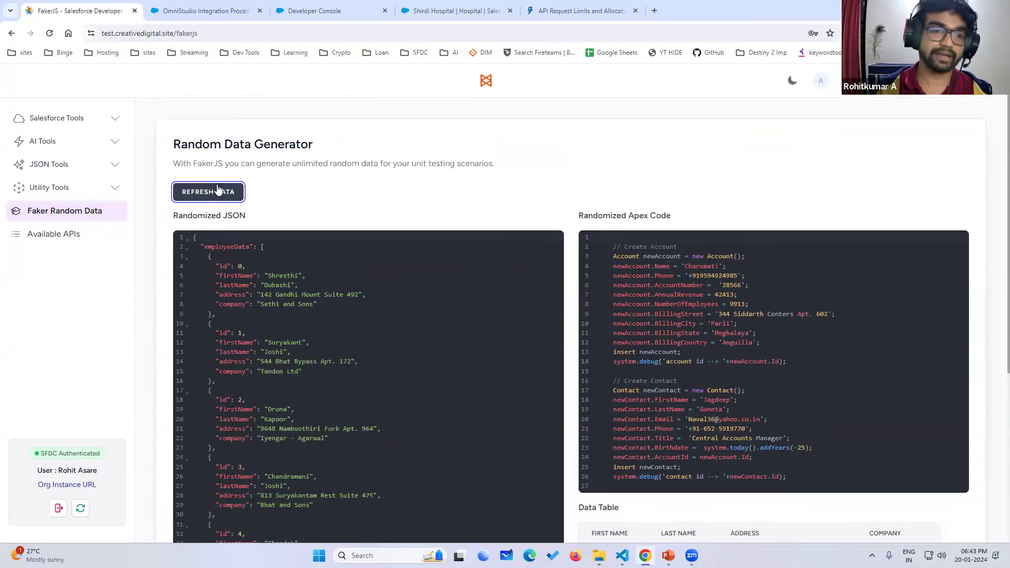
{"action": "left_click", "coordinate": [218, 192]}
{"action": "left_click", "coordinate": [218, 192]}
{"action": "left_click", "coordinate": [226, 194]}
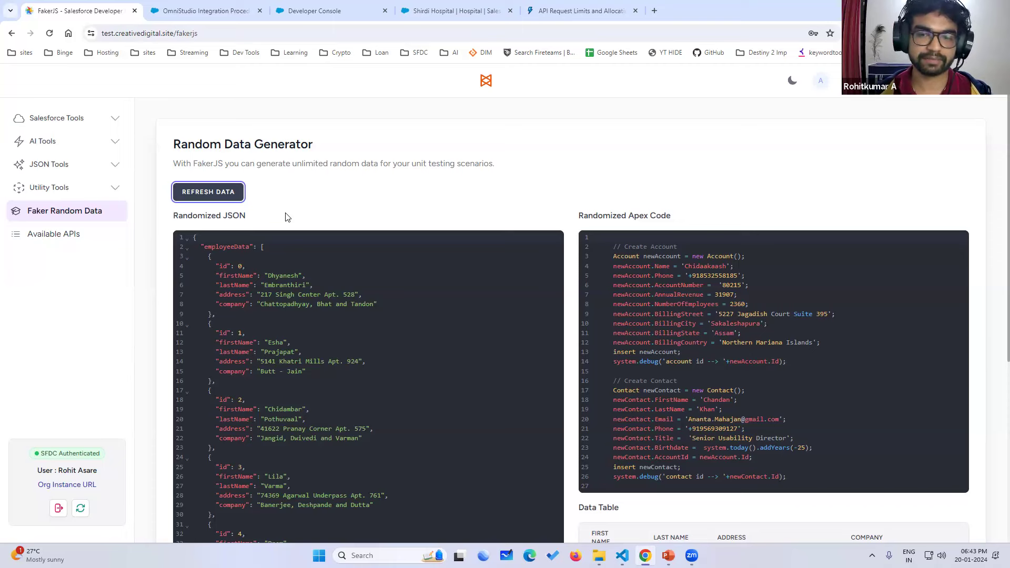
Generate two more random sets and check the five records in the Data Table.
{"action": "left_click", "coordinate": [223, 196]}
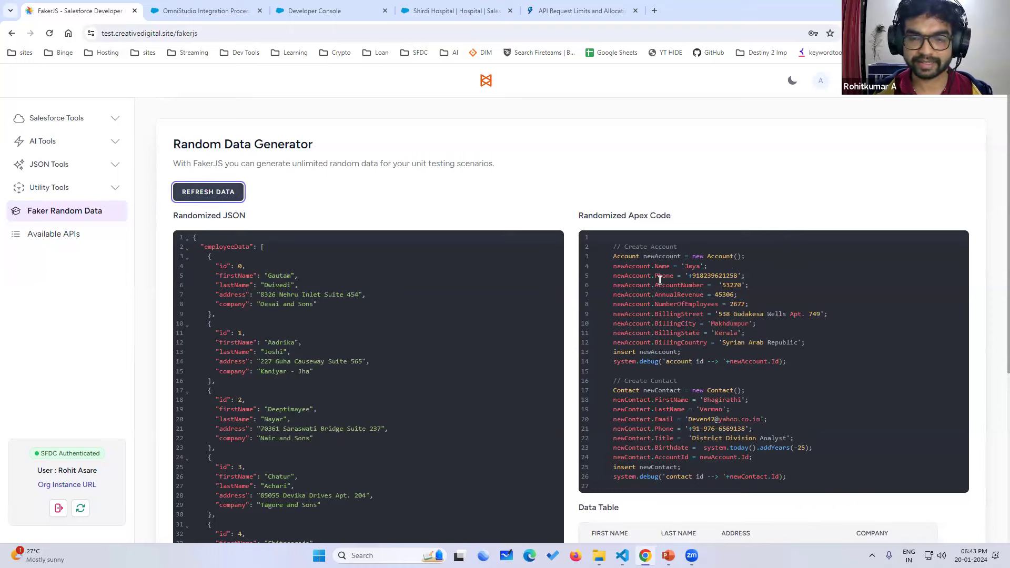
{"action": "left_click", "coordinate": [218, 194]}
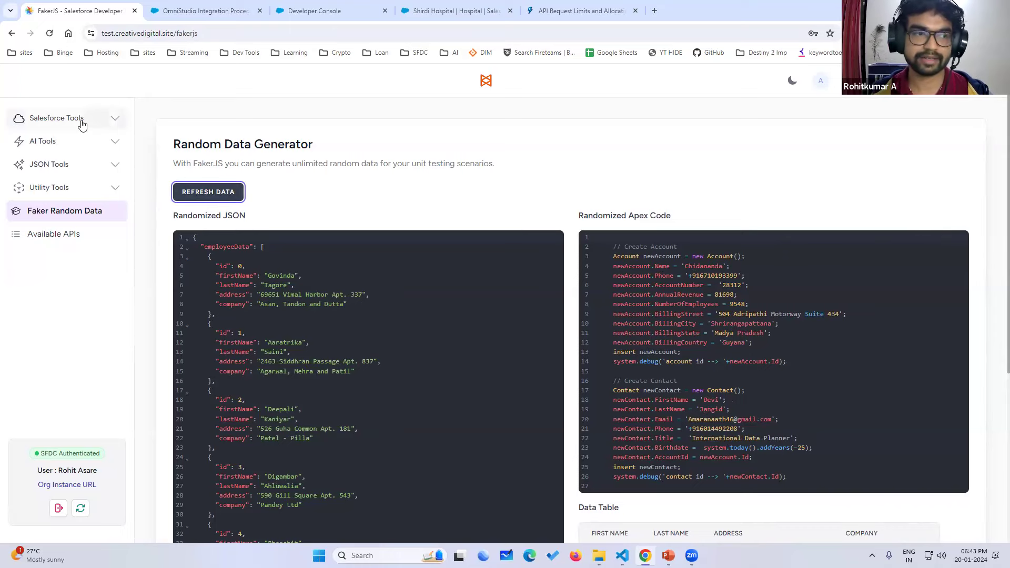
{"action": "scroll", "coordinate": [652, 356], "scroll_direction": "down", "scroll_amount": 3}
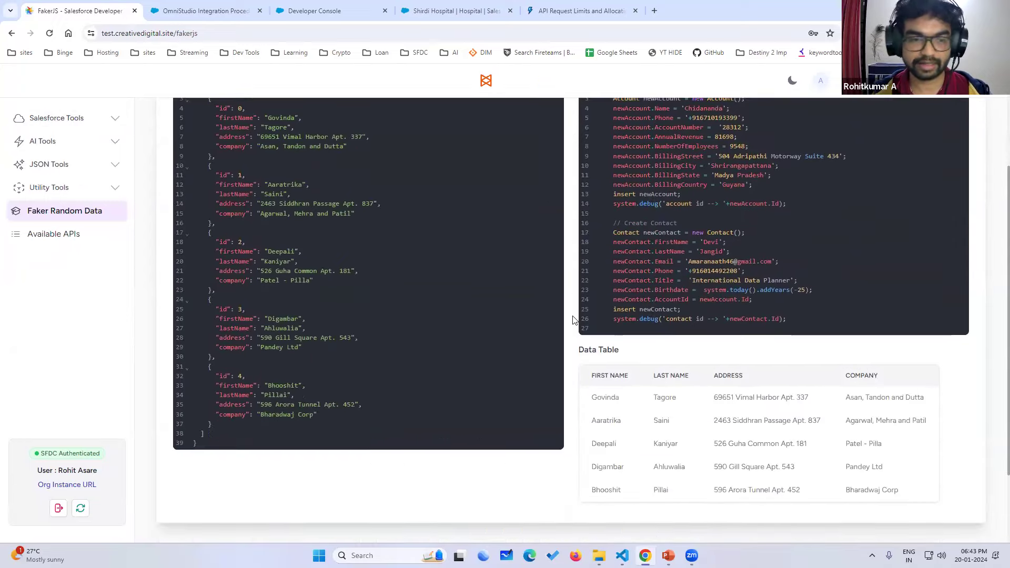
{"action": "scroll", "coordinate": [574, 319], "scroll_direction": "up", "scroll_amount": 3}
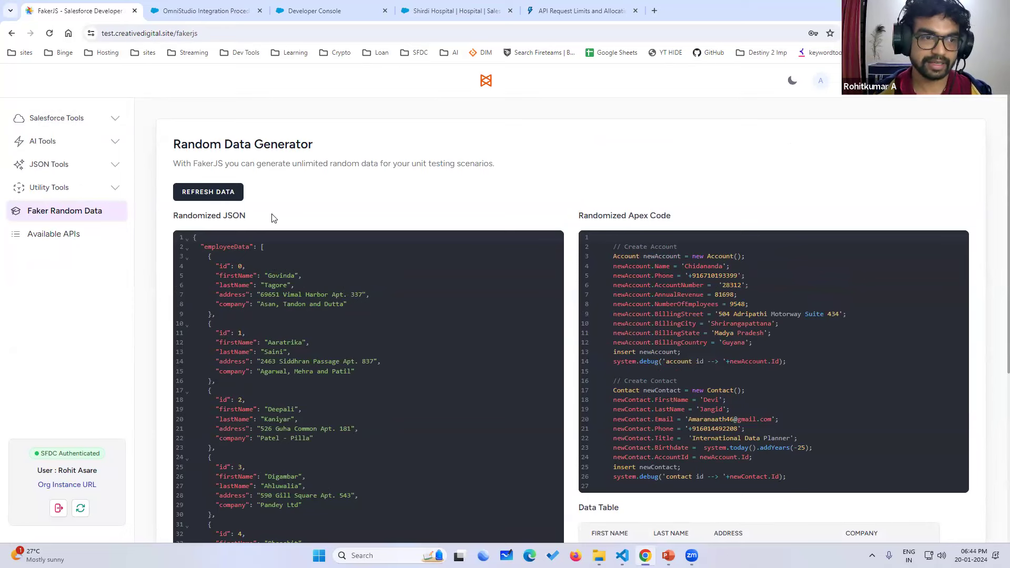
{"action": "left_click", "coordinate": [75, 118]}
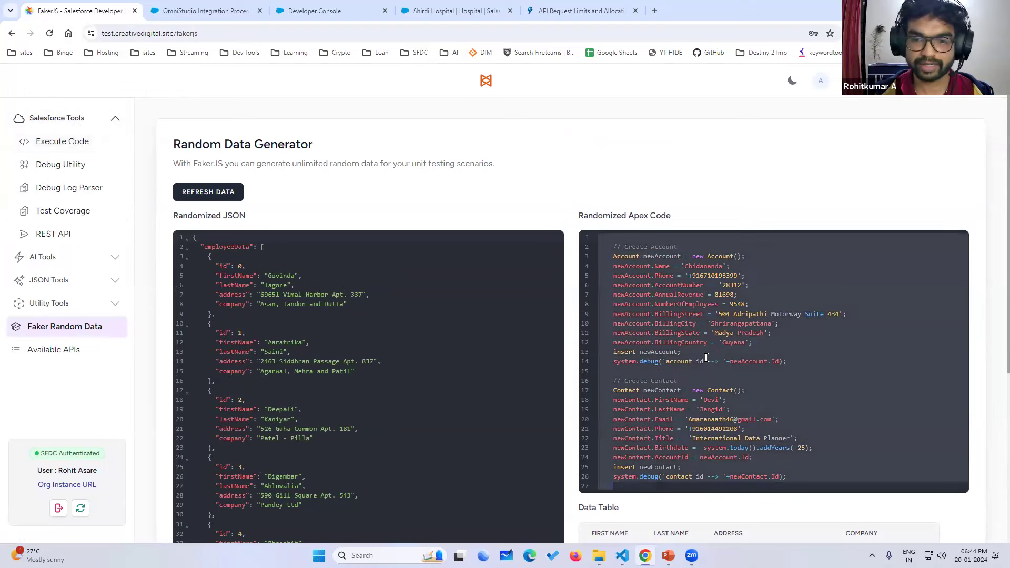
Replace the Execute Anonymous Apex input with the generated Account and Contact insert script.
{"action": "left_click", "coordinate": [82, 143]}
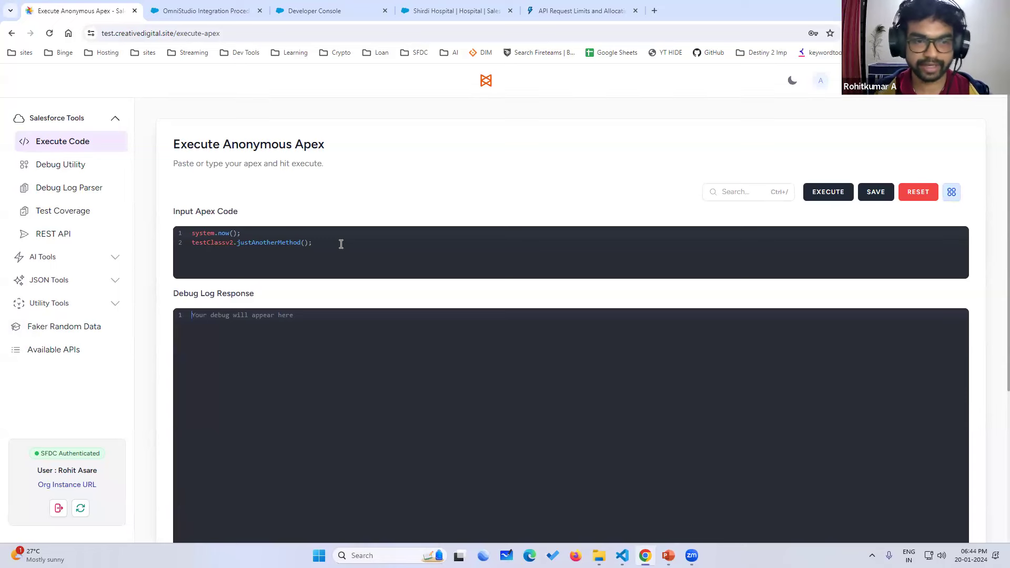
{"action": "key", "text": "ctrl+a"}
{"action": "key", "text": "ctrl+v"}
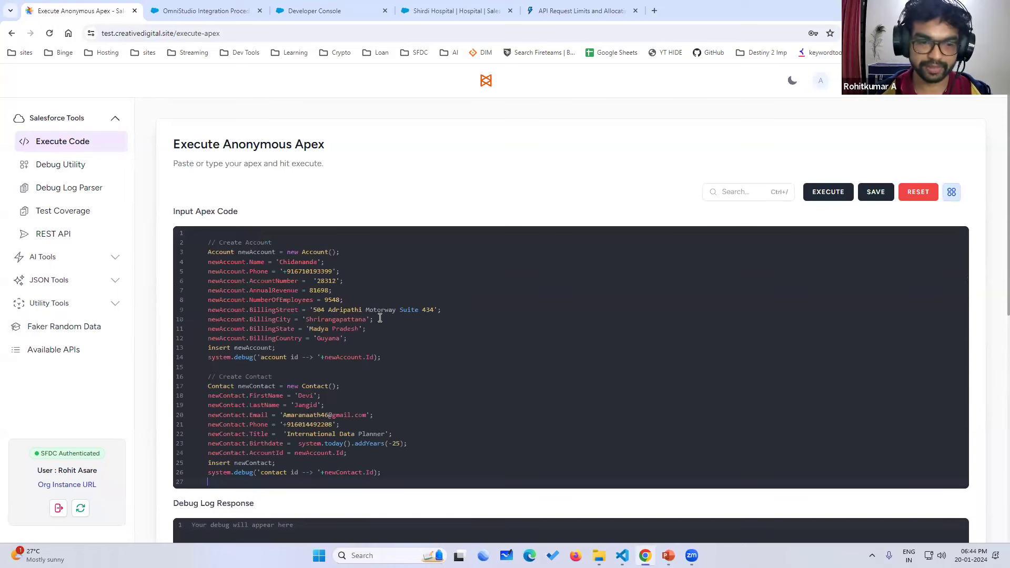